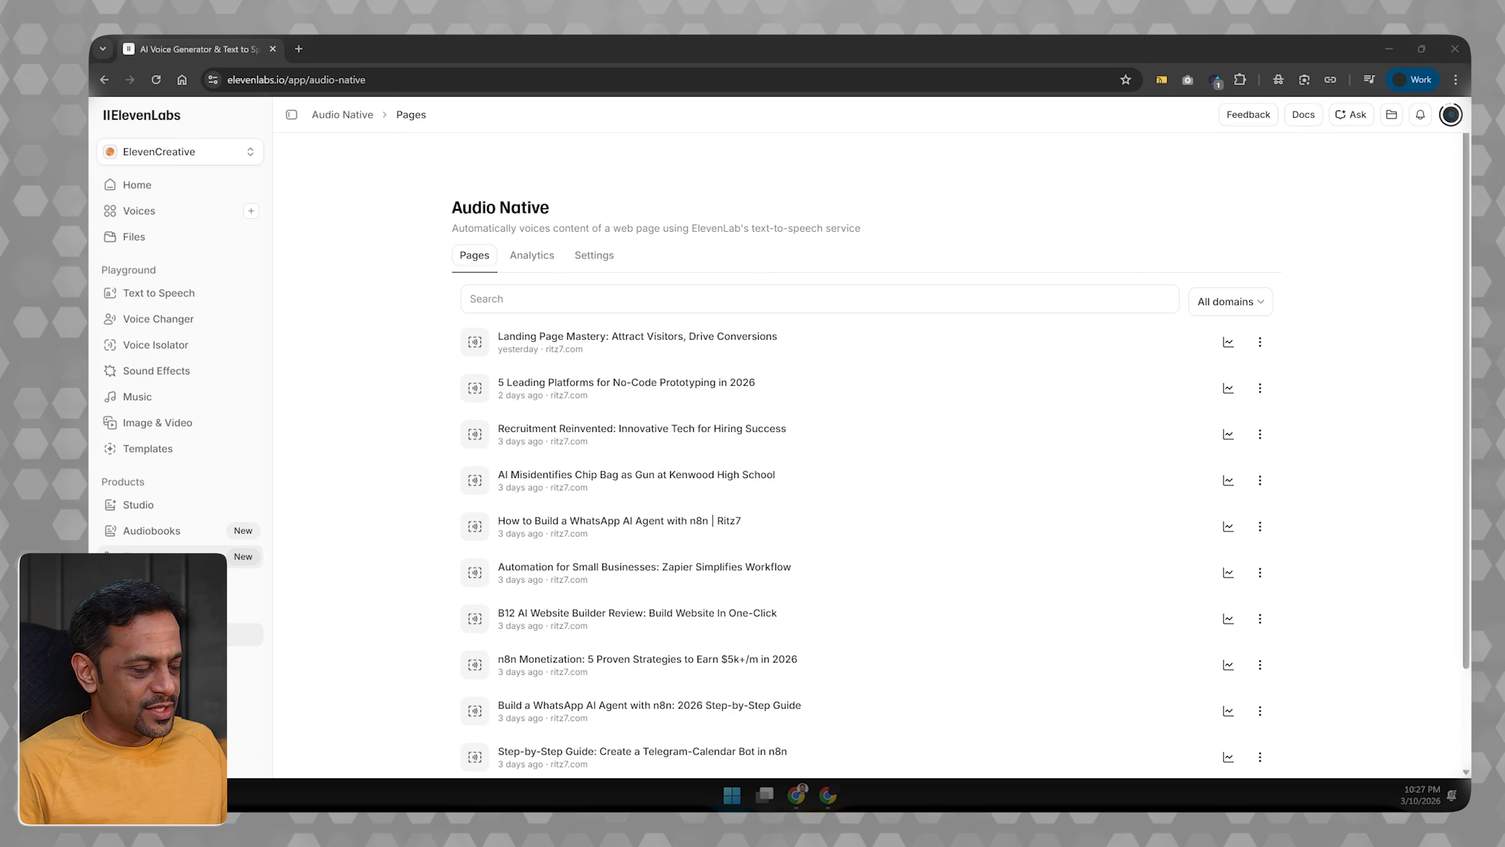
Step: Open Flows and create a new flow, with the hand tool active on its canvas
left_click(154, 558)
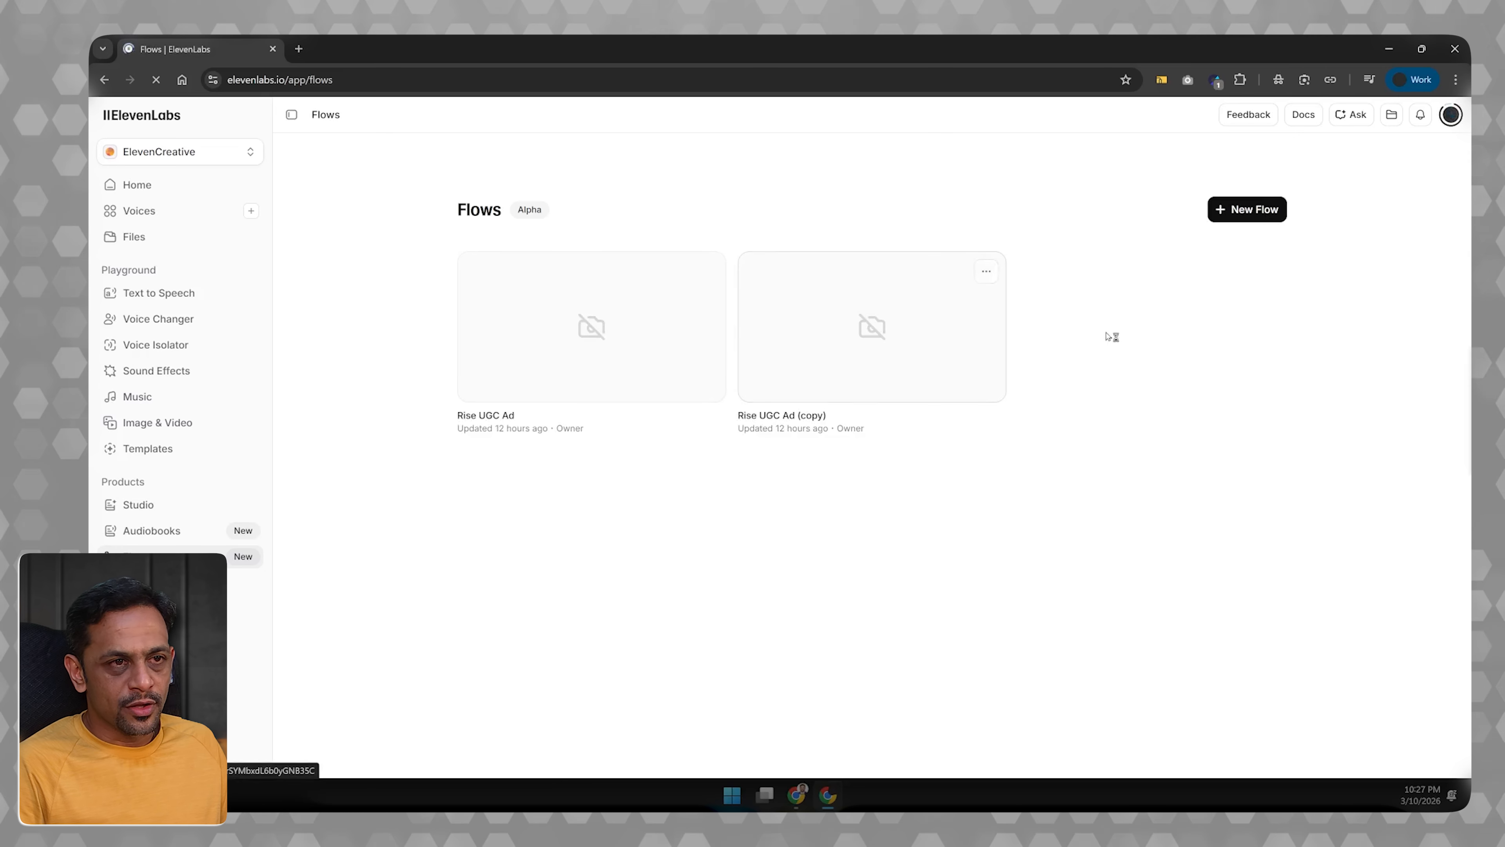
left_click(1253, 209)
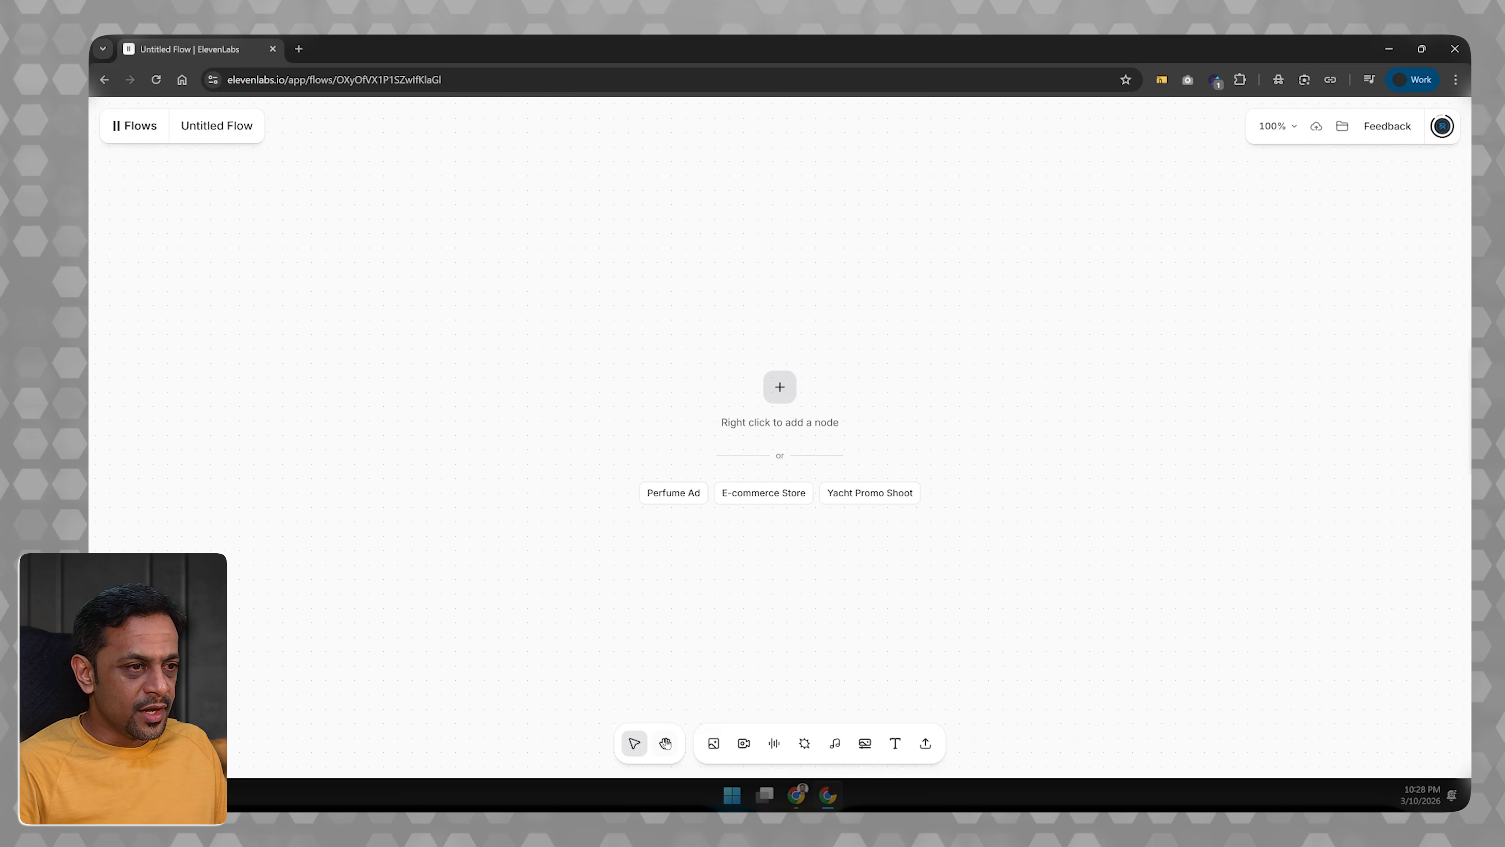
left_click(665, 743)
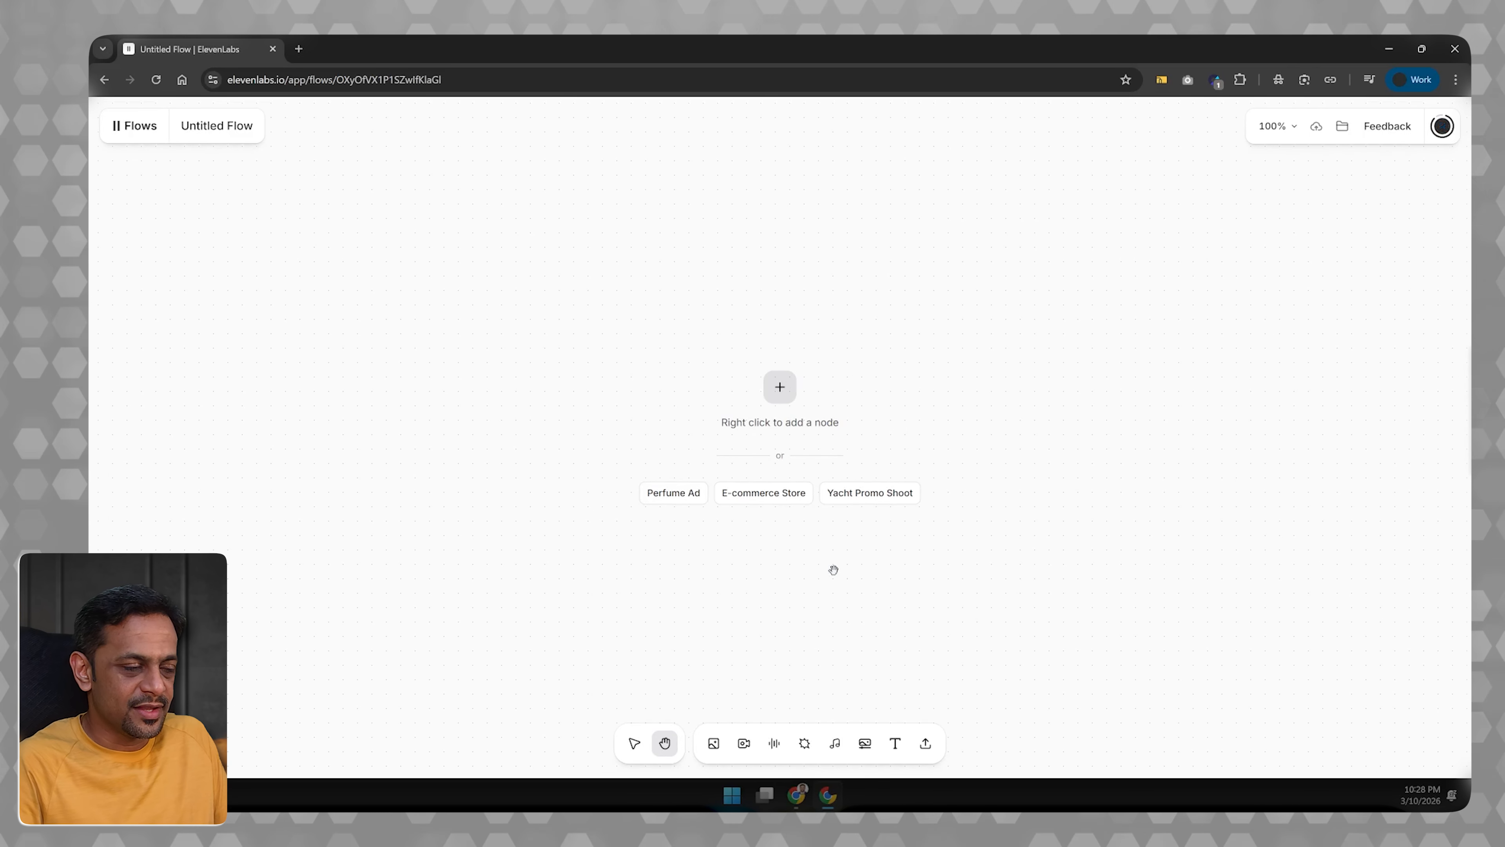
Step: Try placing an Image node on the empty canvas and delete it
left_click(714, 748)
left_click_drag(773, 394, 734, 391)
left_click_drag(1002, 384, 991, 430)
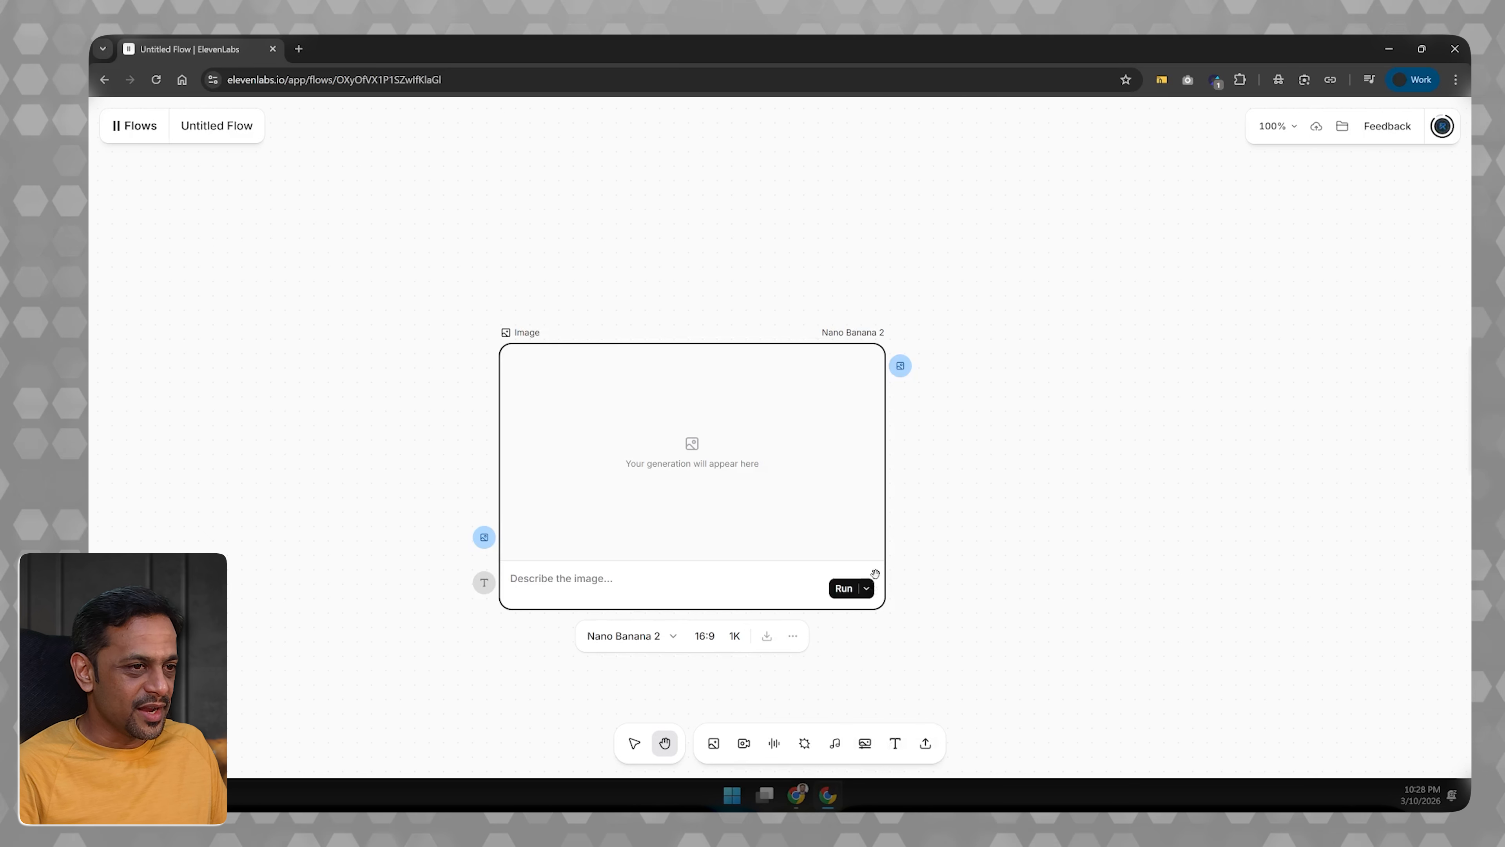
key("Delete")
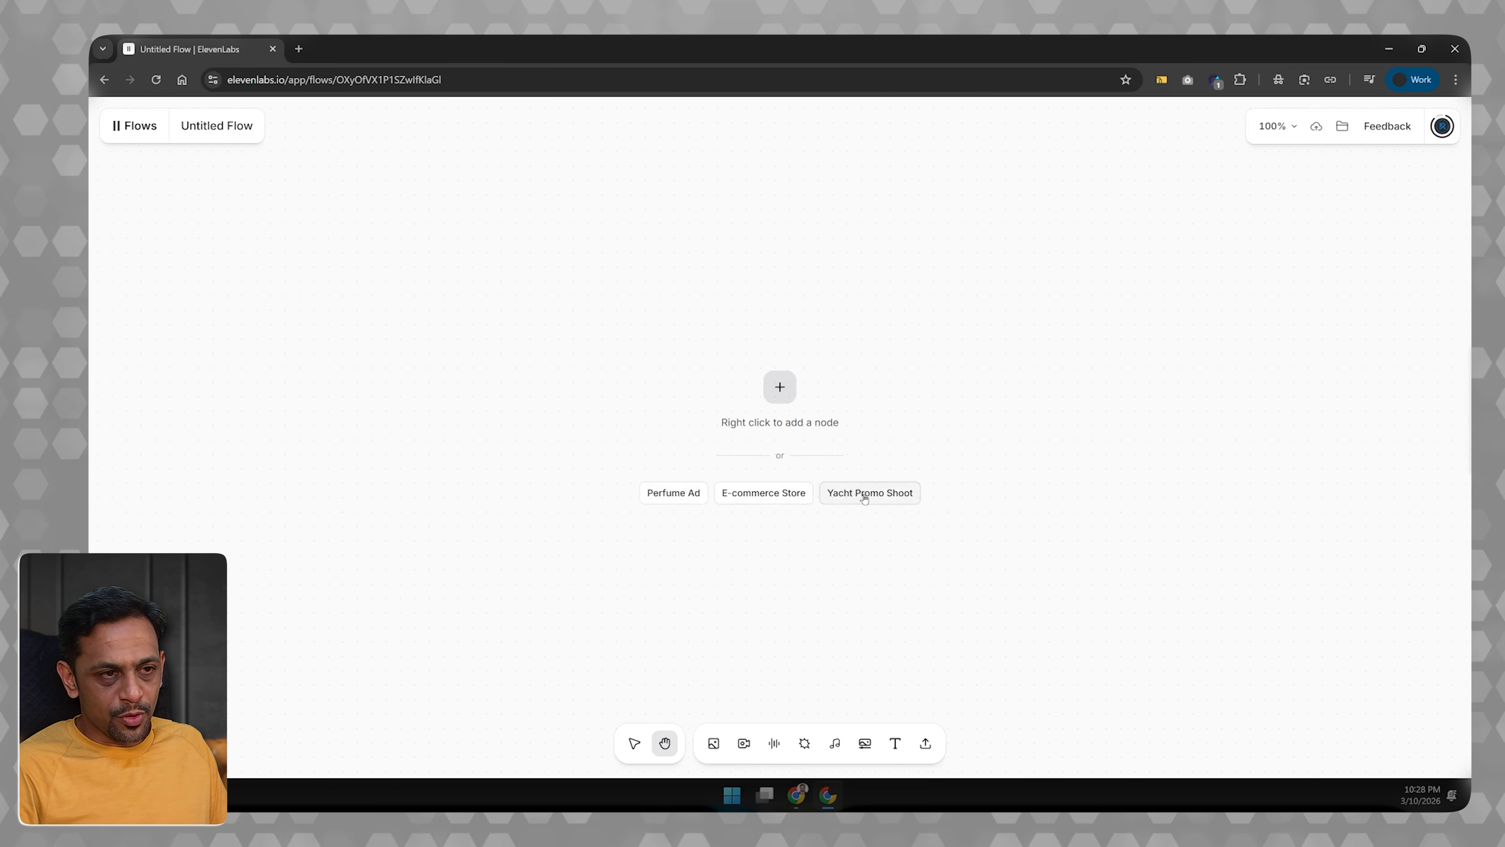
Step: Load the Perfume Ad template and examine its source image nodes, especially the pink perfume bottle's prompt and model settings
left_click(663, 497)
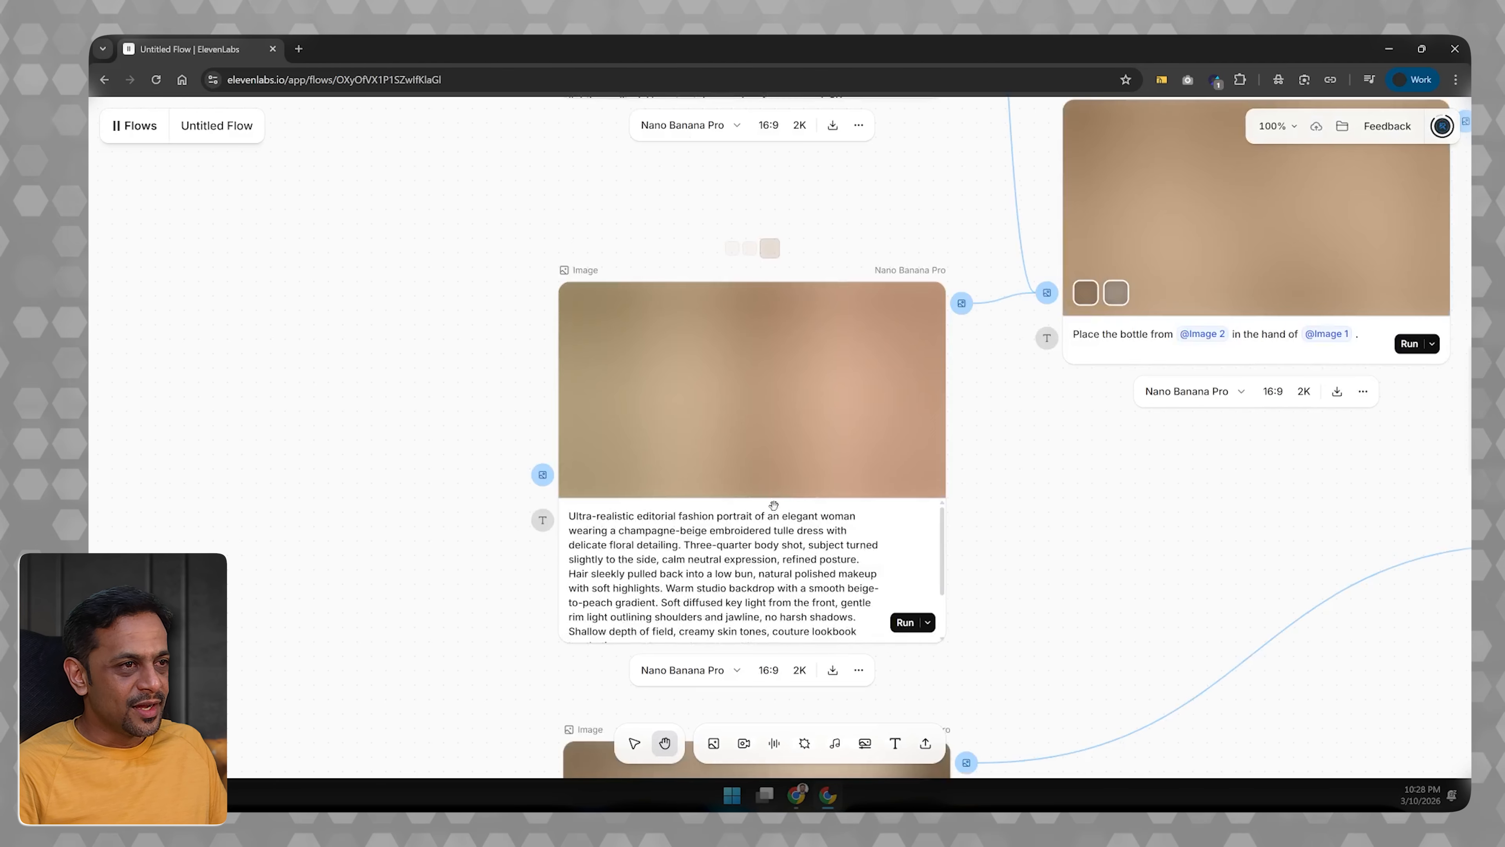
scroll(1006, 400, "down", 5)
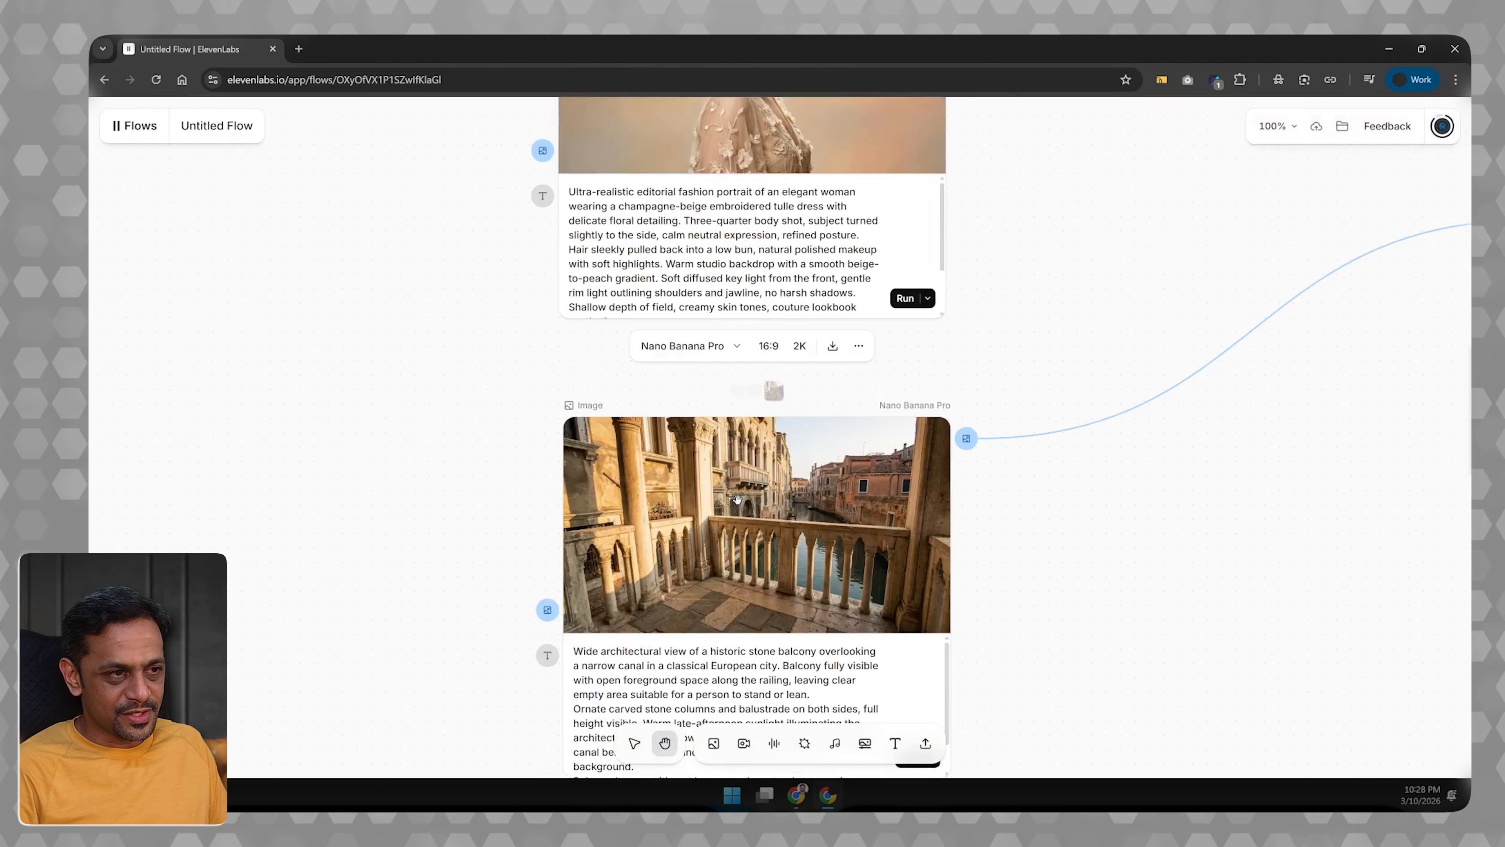
scroll(1006, 400, "down", 6)
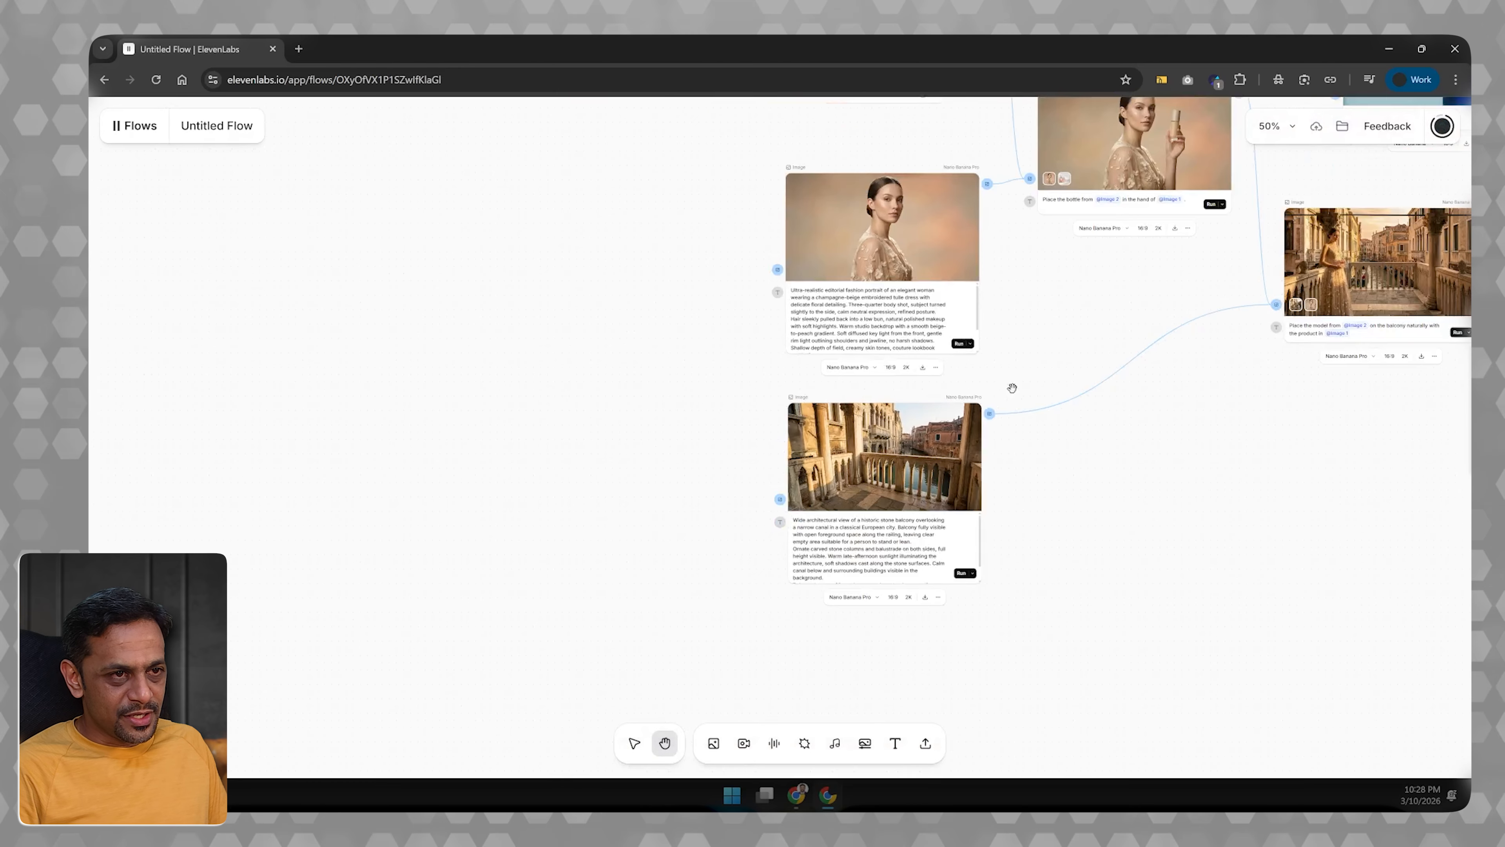
scroll(1012, 388, "down", 2)
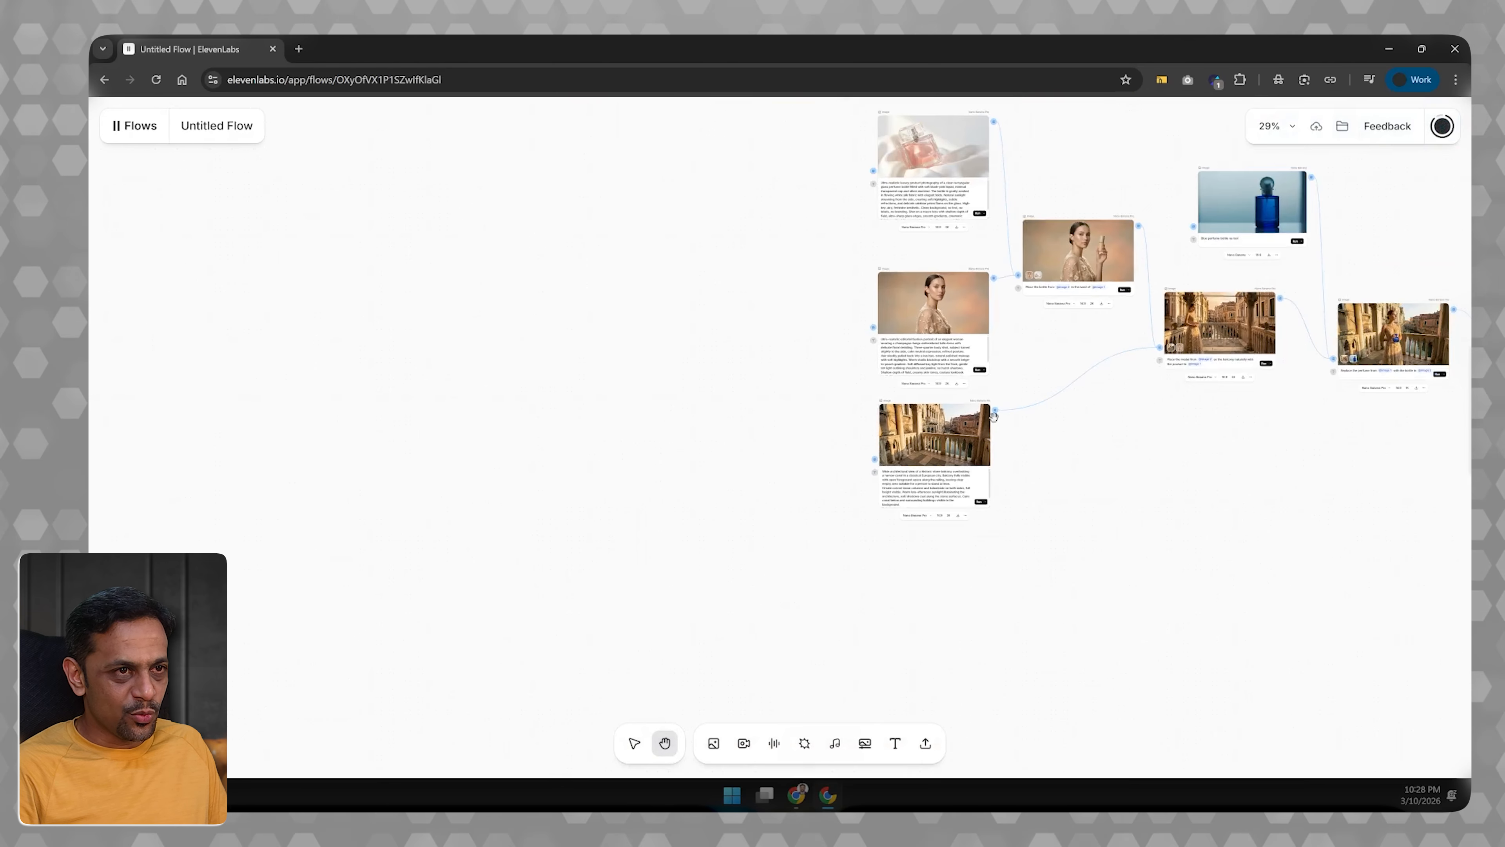
scroll(991, 420, "up", 5)
scroll(991, 420, "down", 3)
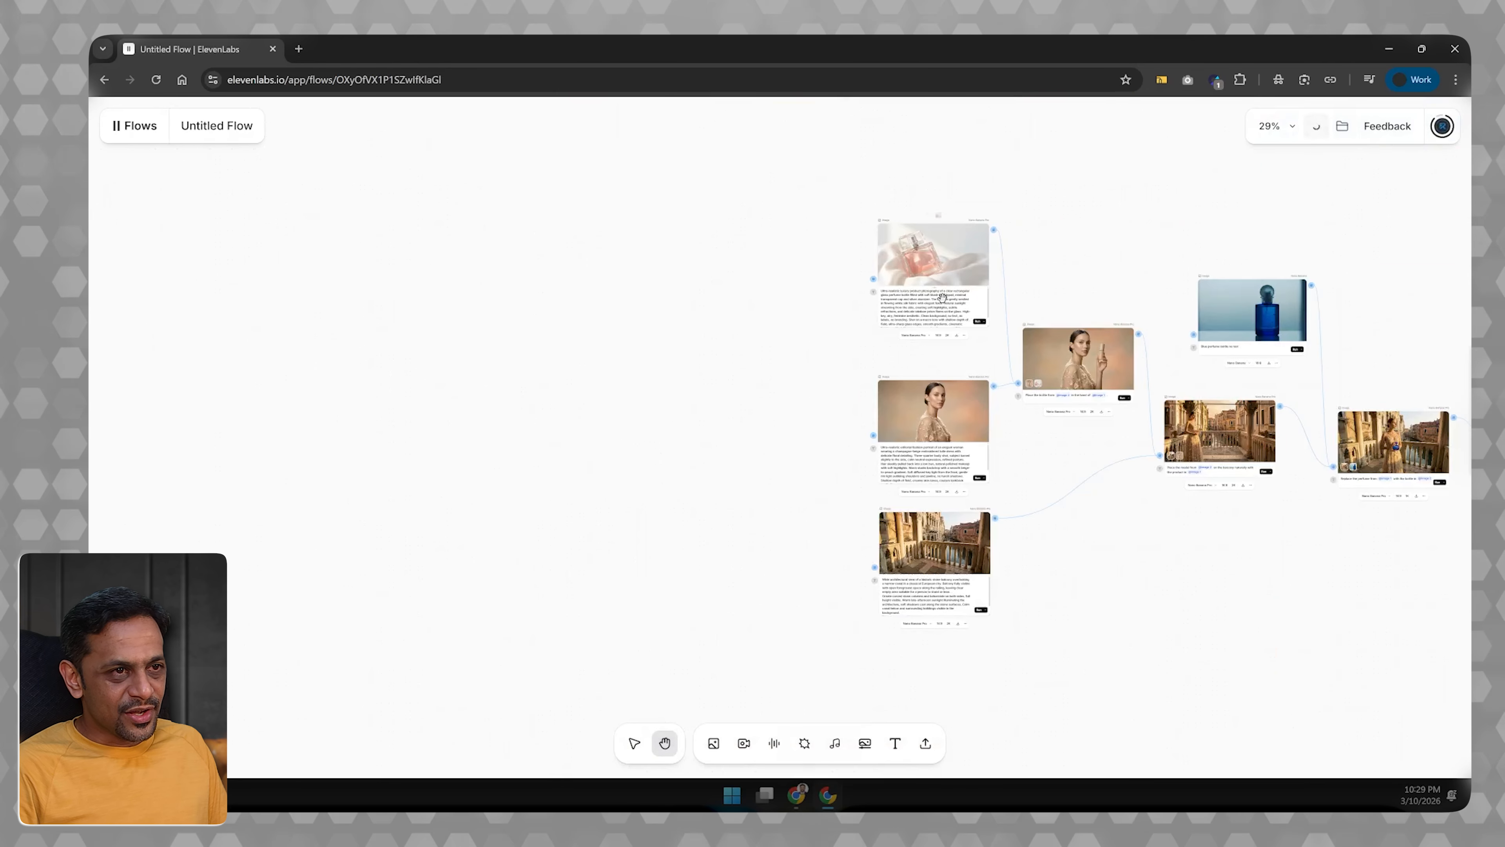
scroll(955, 312, "up", 5)
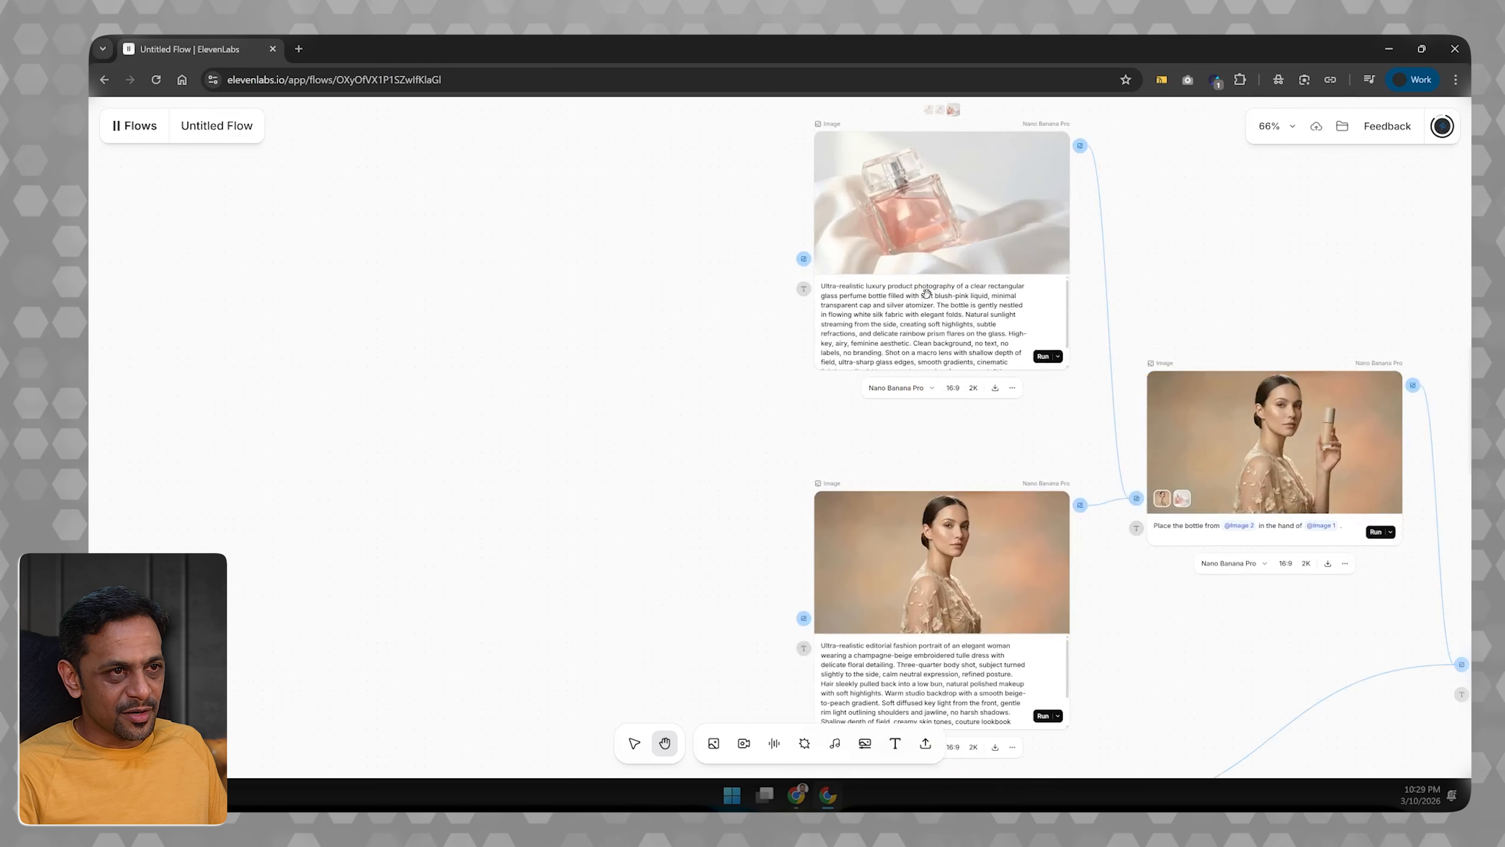
scroll(927, 293, "up", 1)
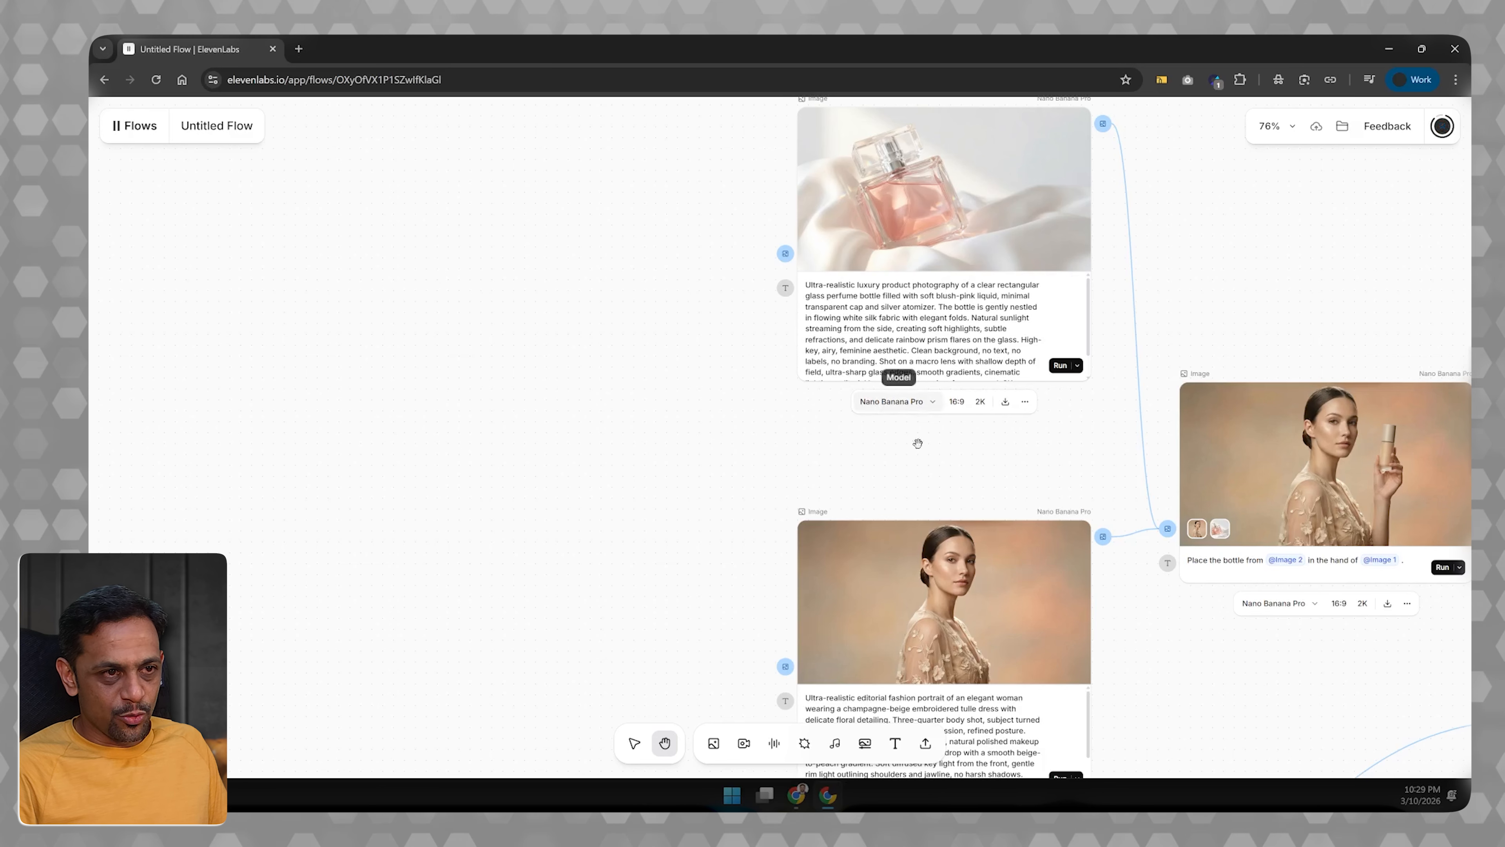
Step: Examine the prompts and settings of the woman's portrait node and the Venetian balcony node
scroll(920, 429, "down", 4)
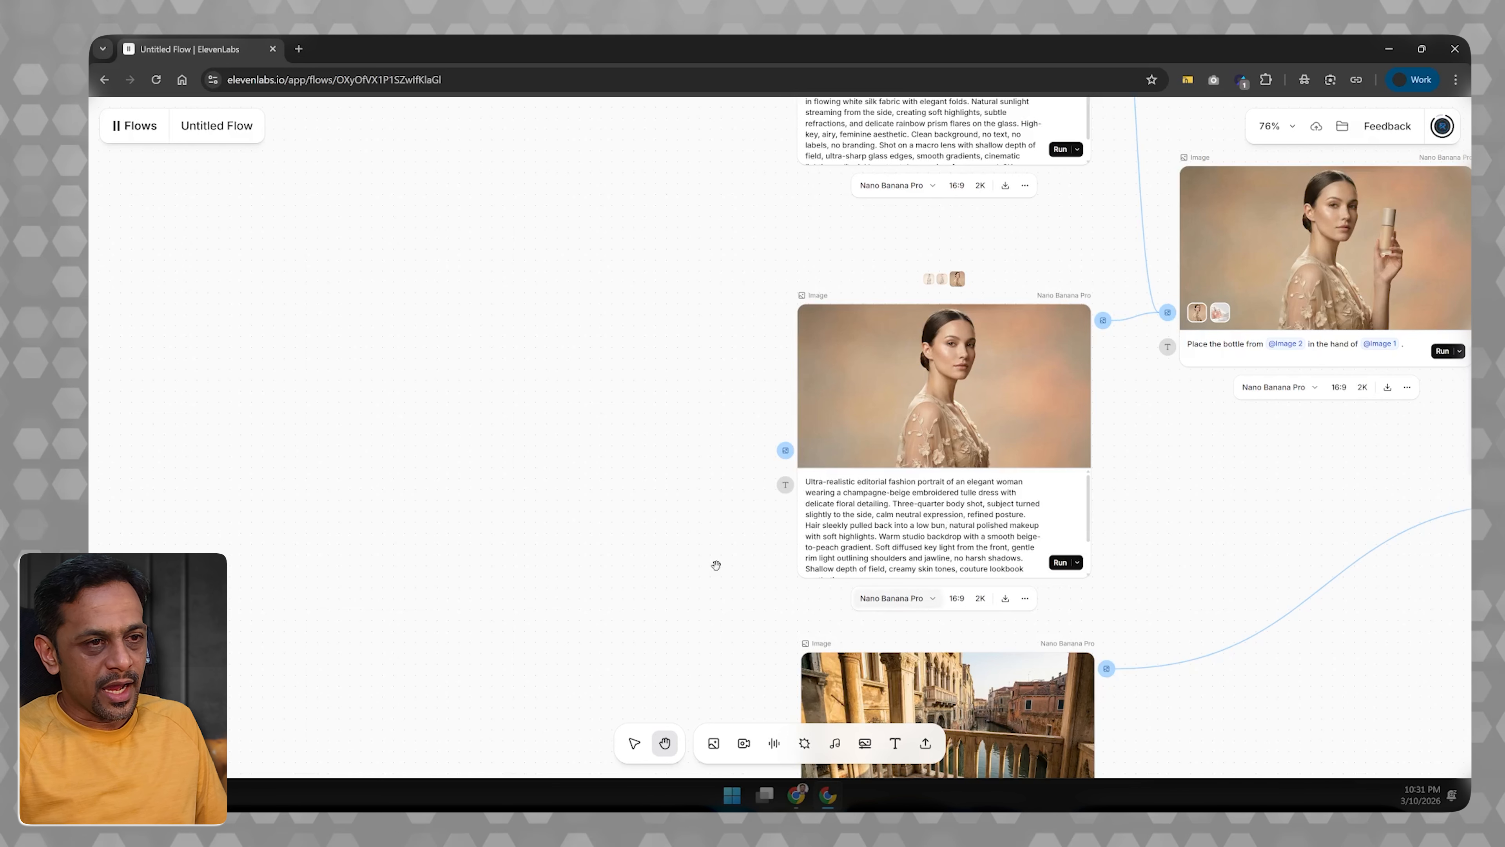
scroll(716, 565, "down", 9)
scroll(712, 557, "up", 4)
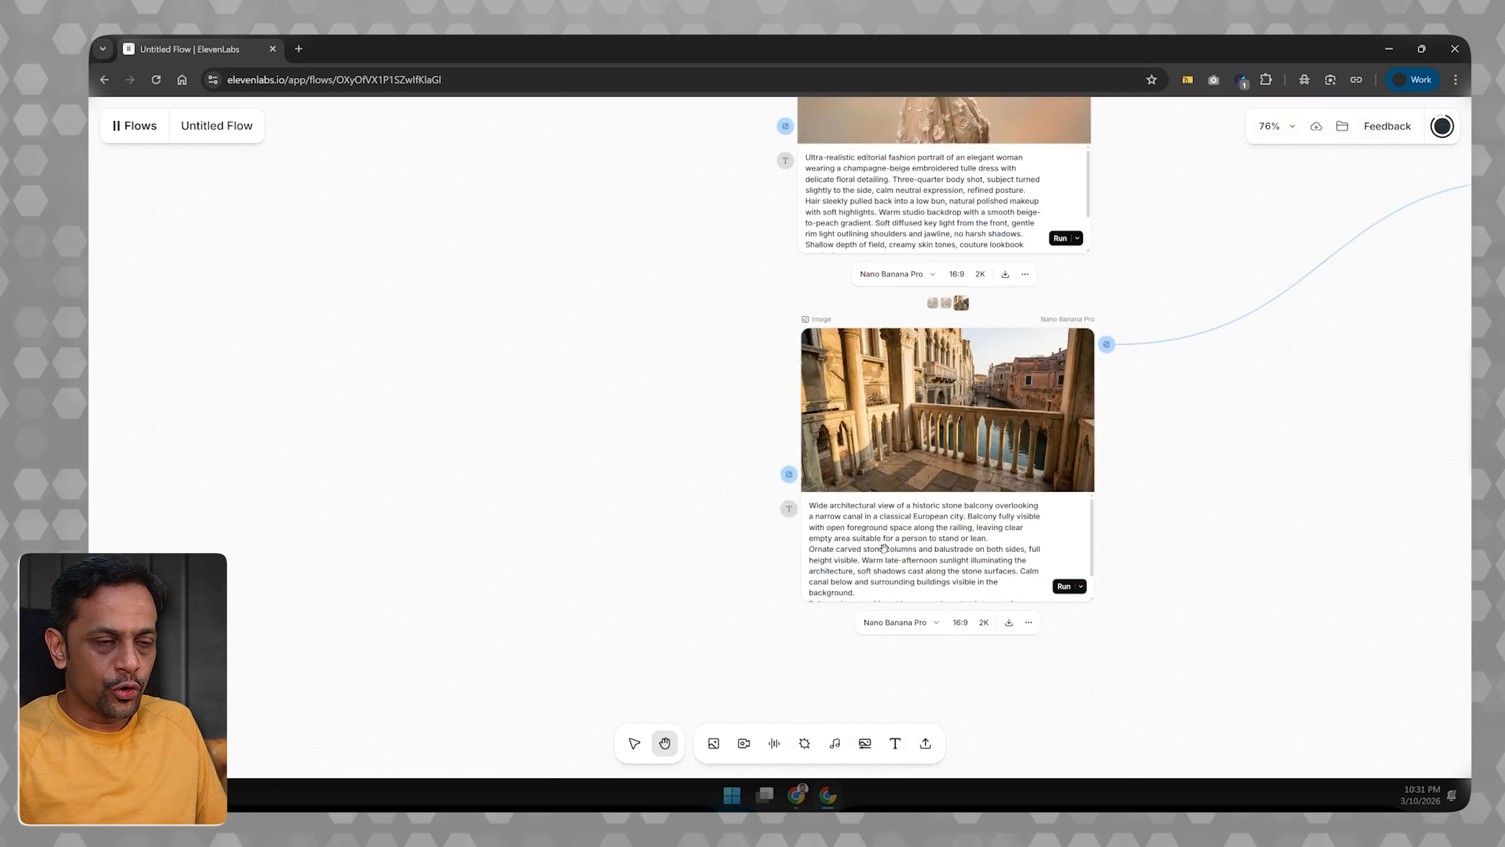
scroll(901, 510, "up", 5)
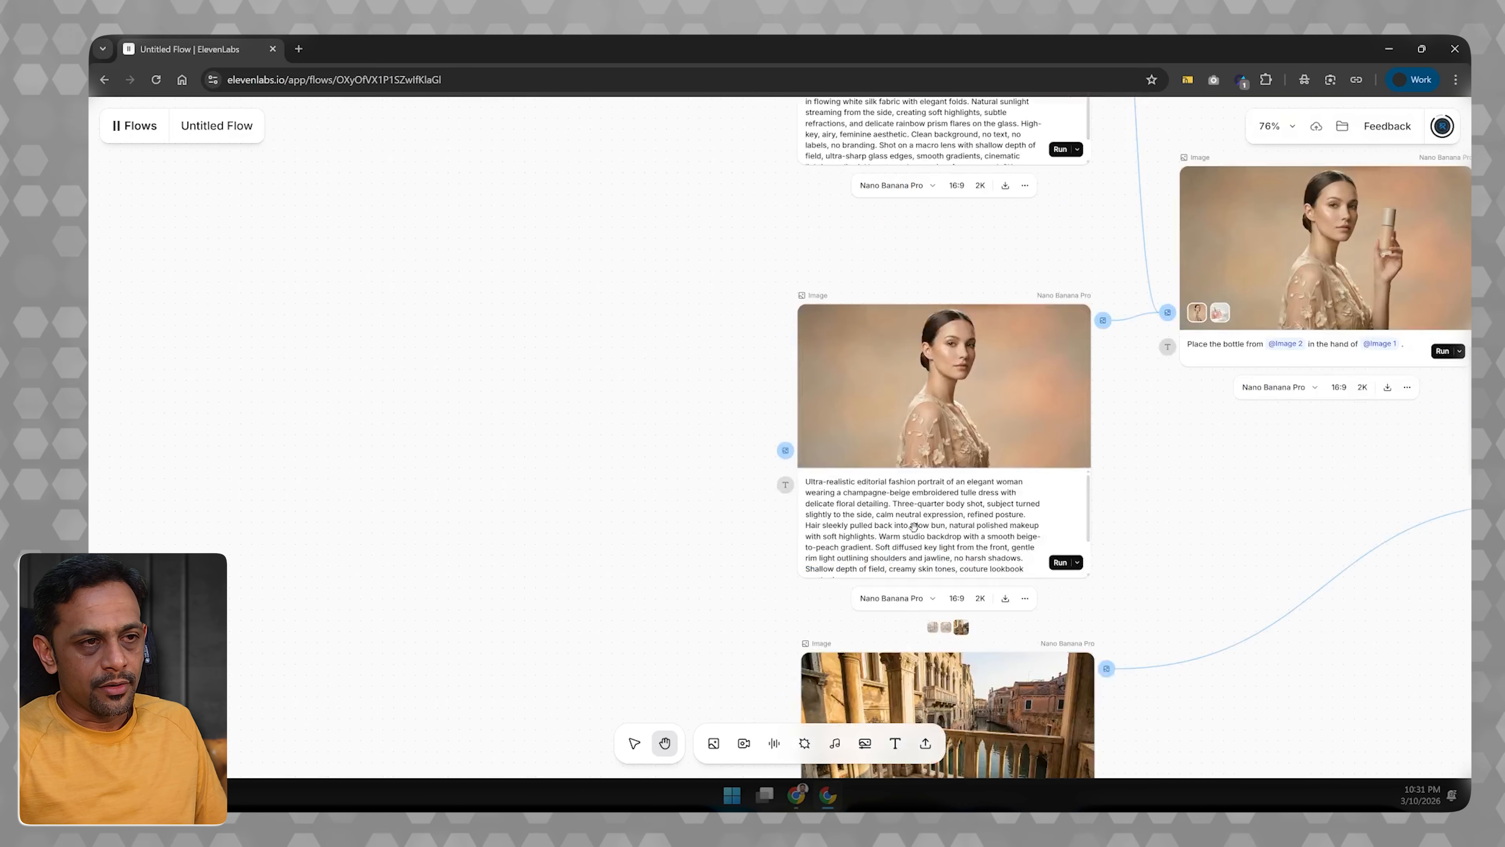
scroll(913, 527, "down", 3)
Step: Examine how the bottle, portrait and balcony images feed the two combined image nodes and how their prompts reference them
scroll(901, 510, "right", 8)
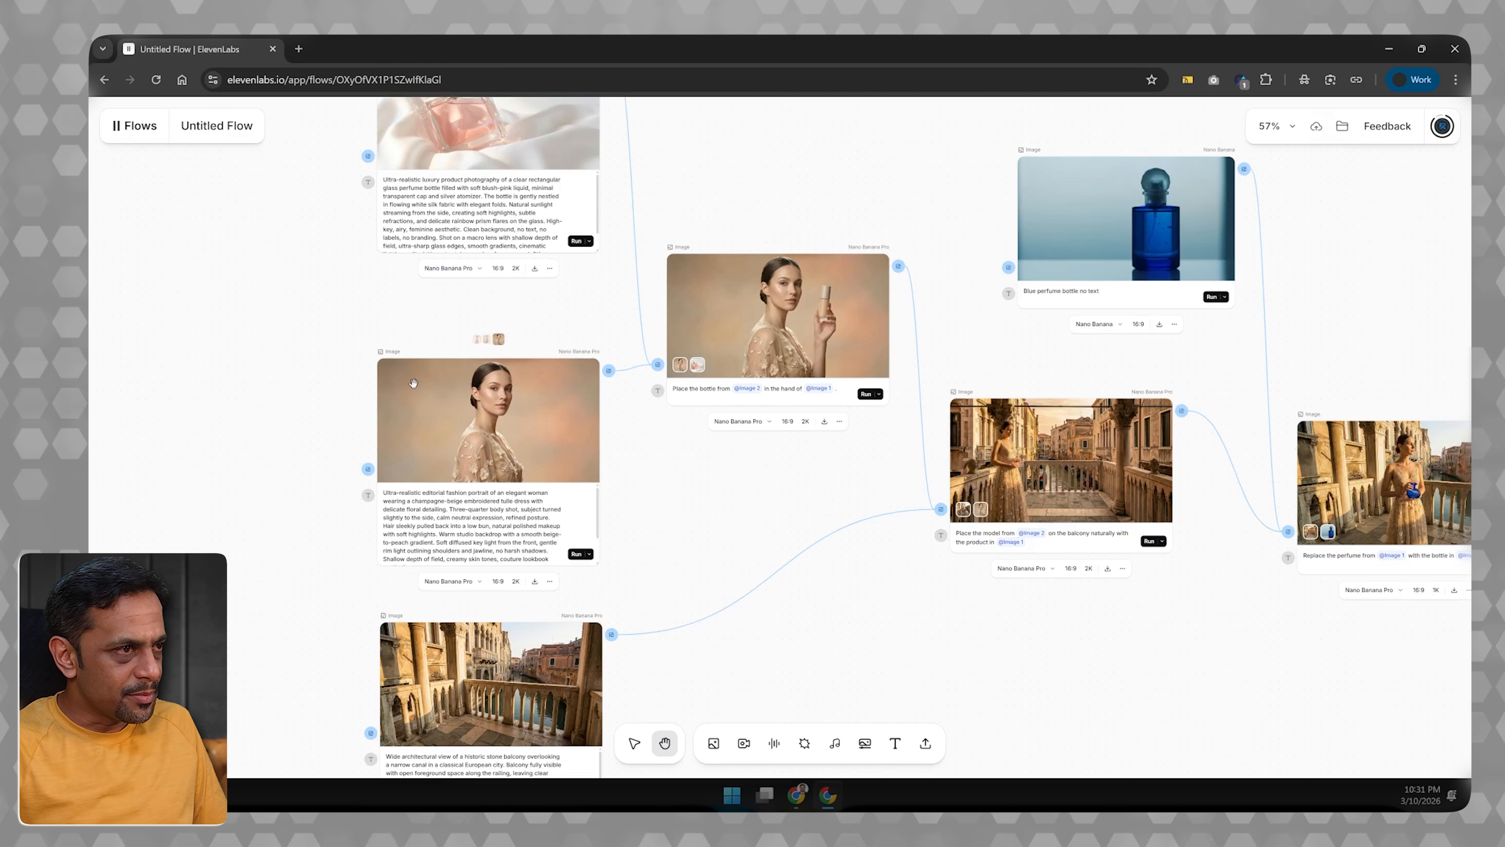
scroll(403, 310, "up", 4)
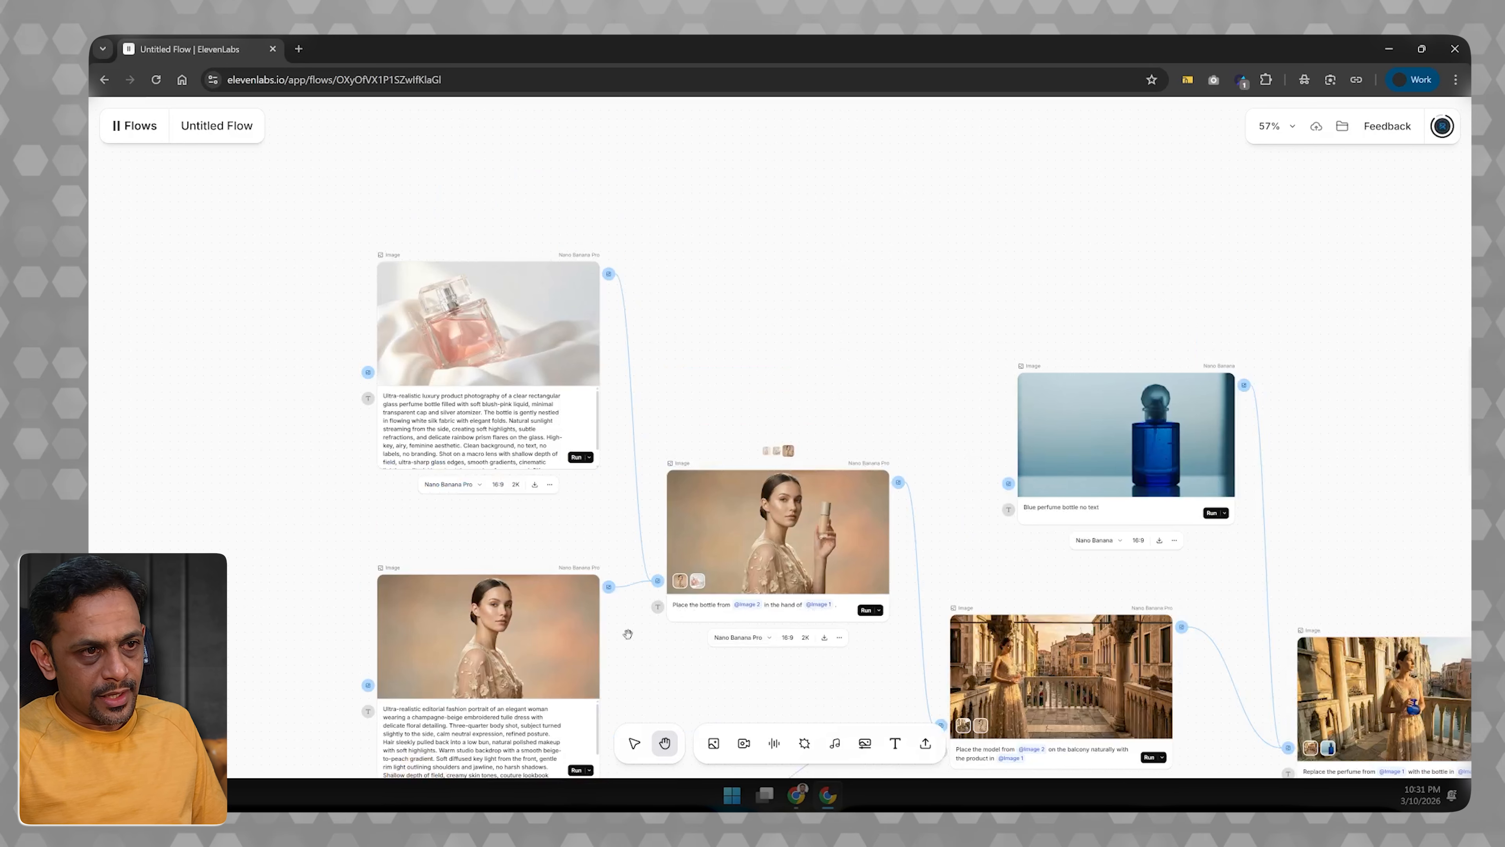
scroll(747, 541, "down", 5)
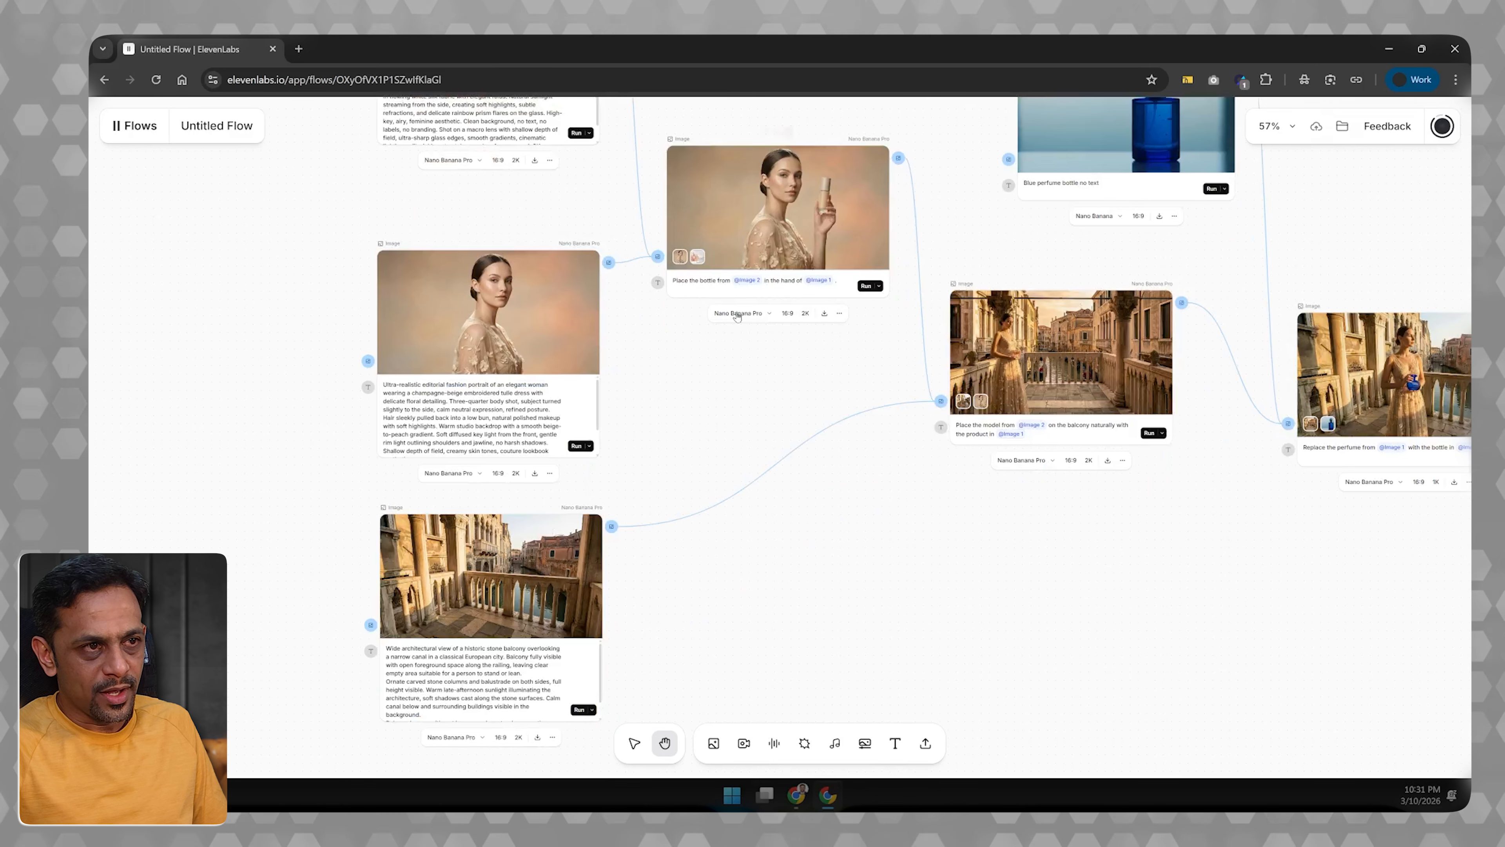
scroll(750, 311, "up", 3)
scroll(802, 586, "right", 4)
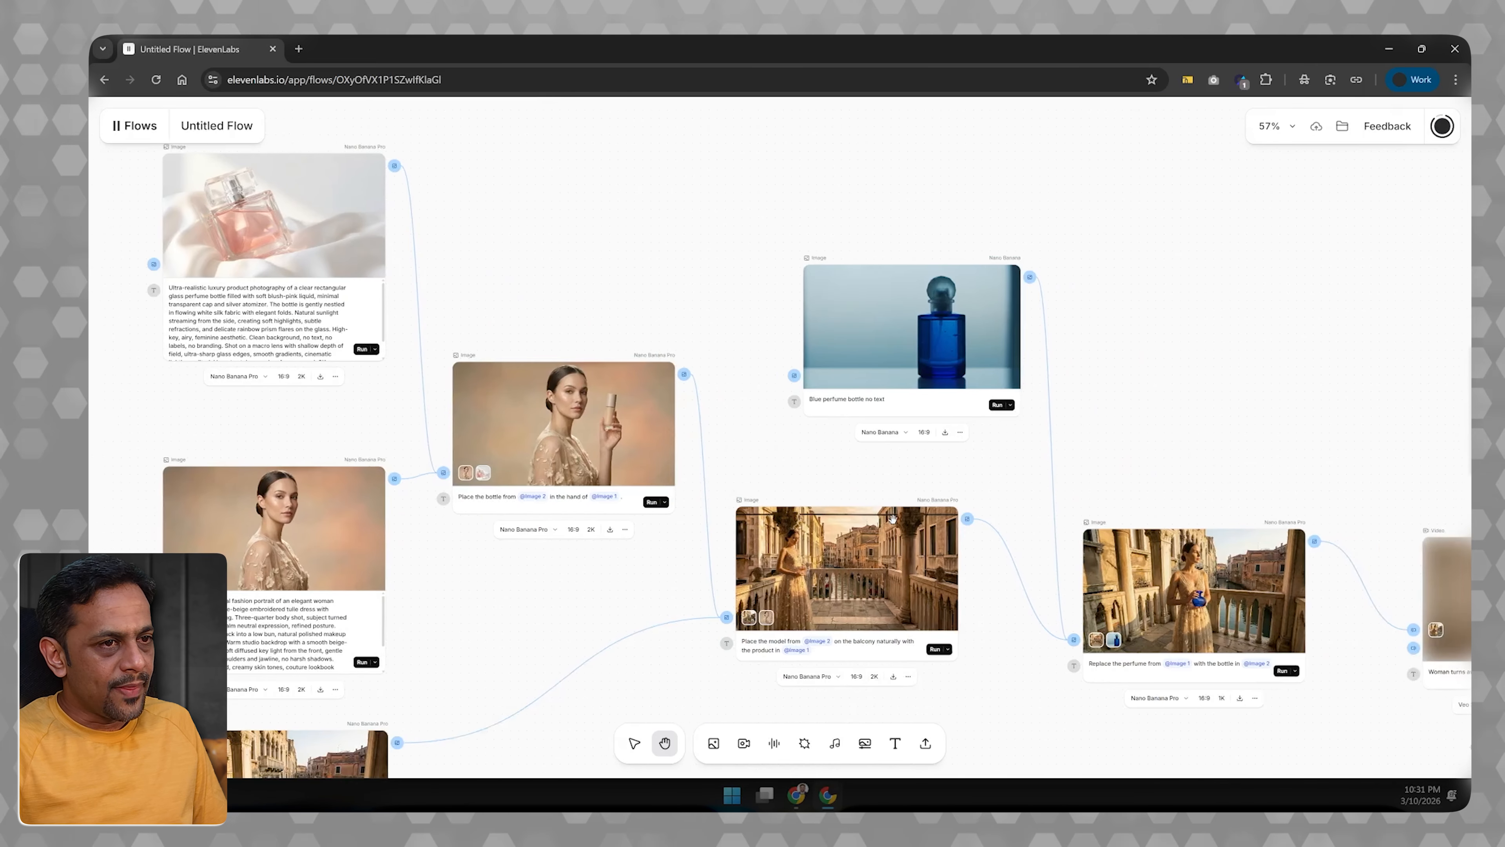
scroll(802, 586, "down", 3)
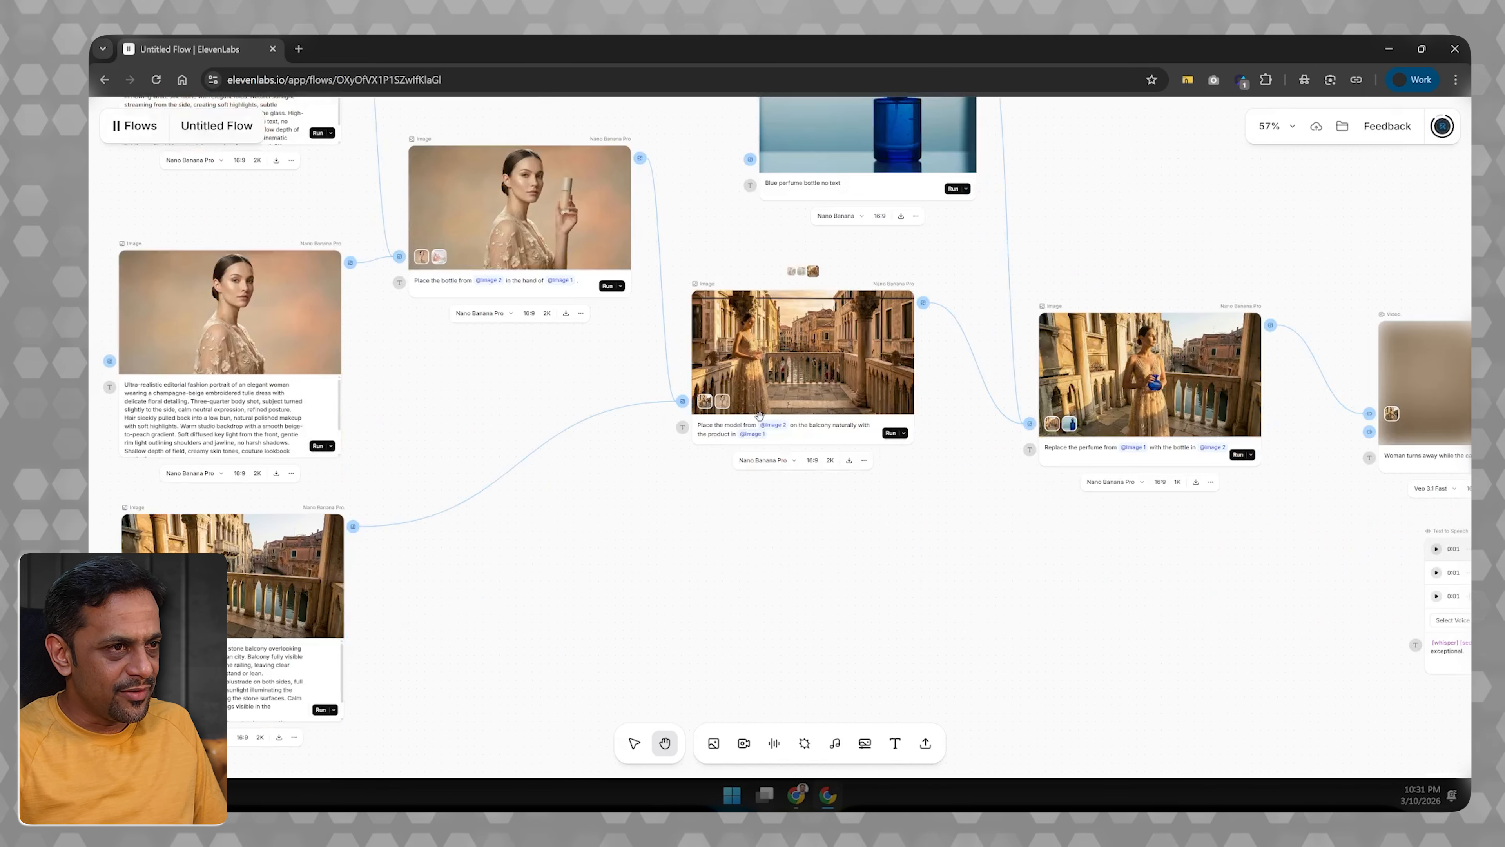
scroll(760, 415, "up", 3)
scroll(759, 417, "down", 1)
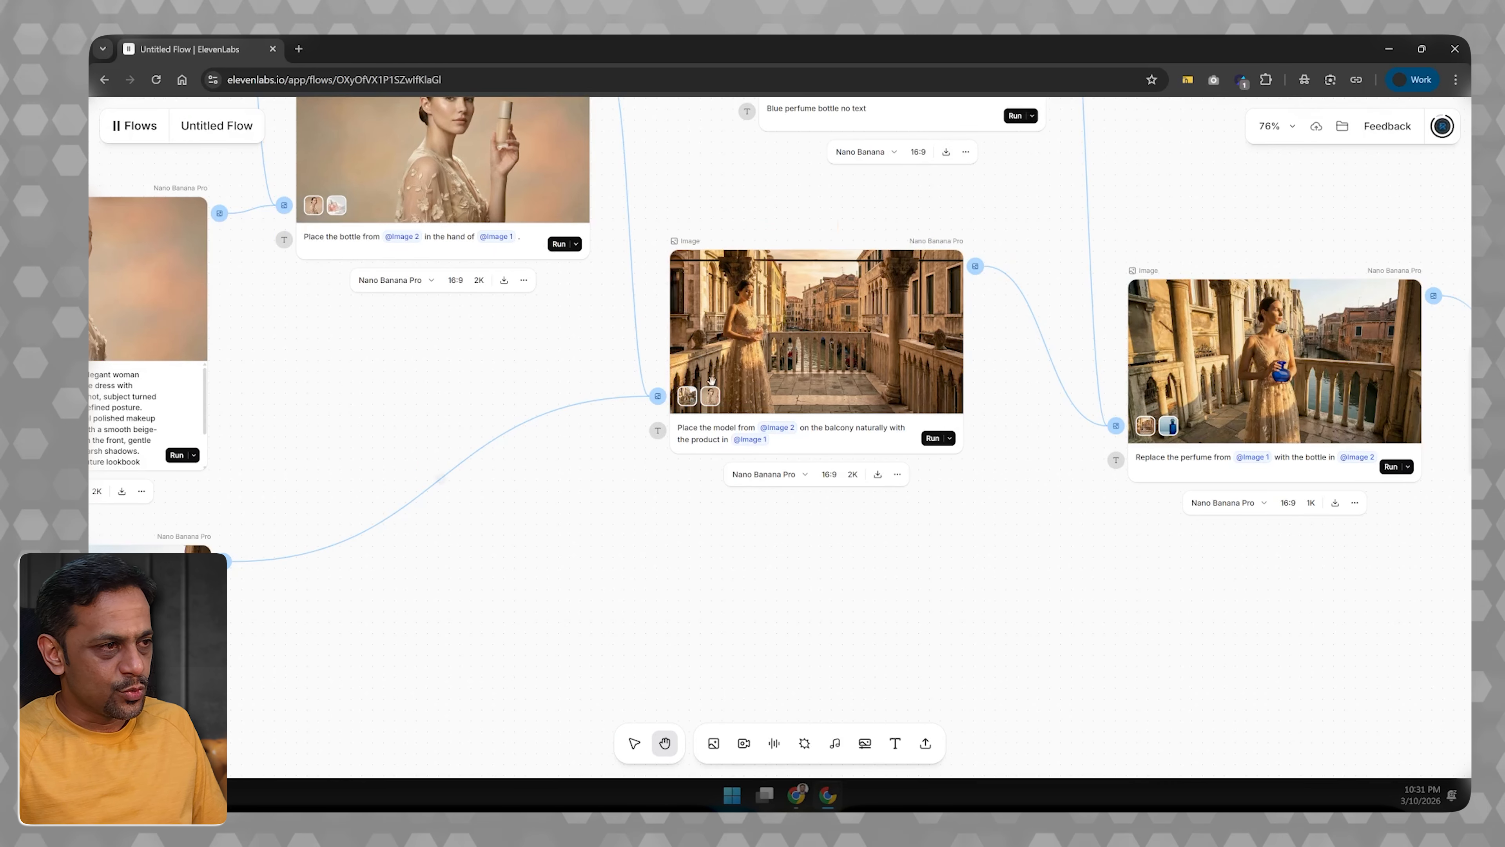
Step: Examine the blue perfume bottle node and the node that swaps it into the balcony scene
scroll(632, 450, "up", 4)
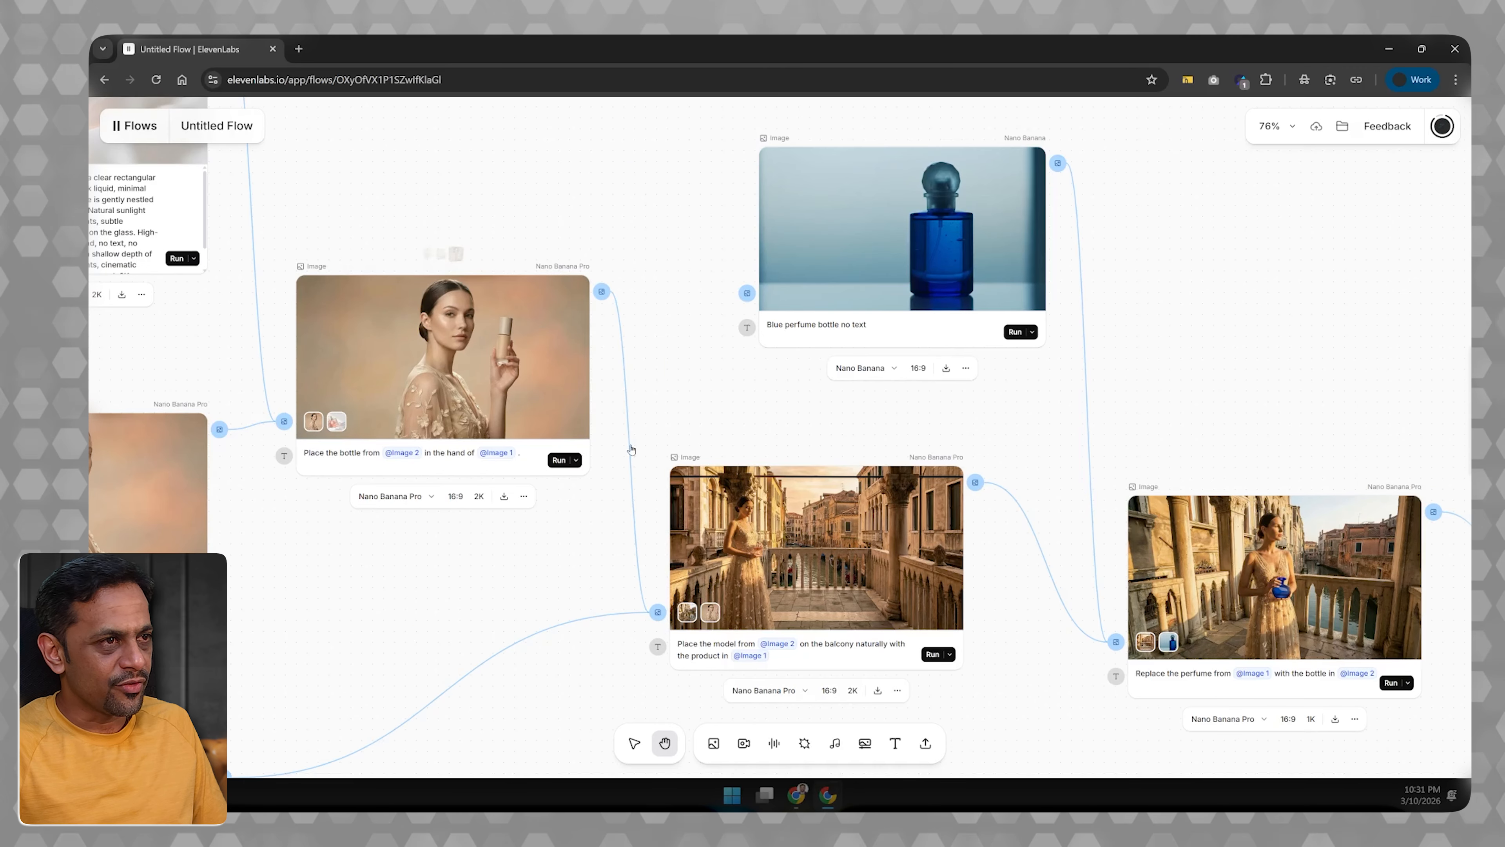
scroll(632, 450, "down", 2)
scroll(648, 446, "up", 6)
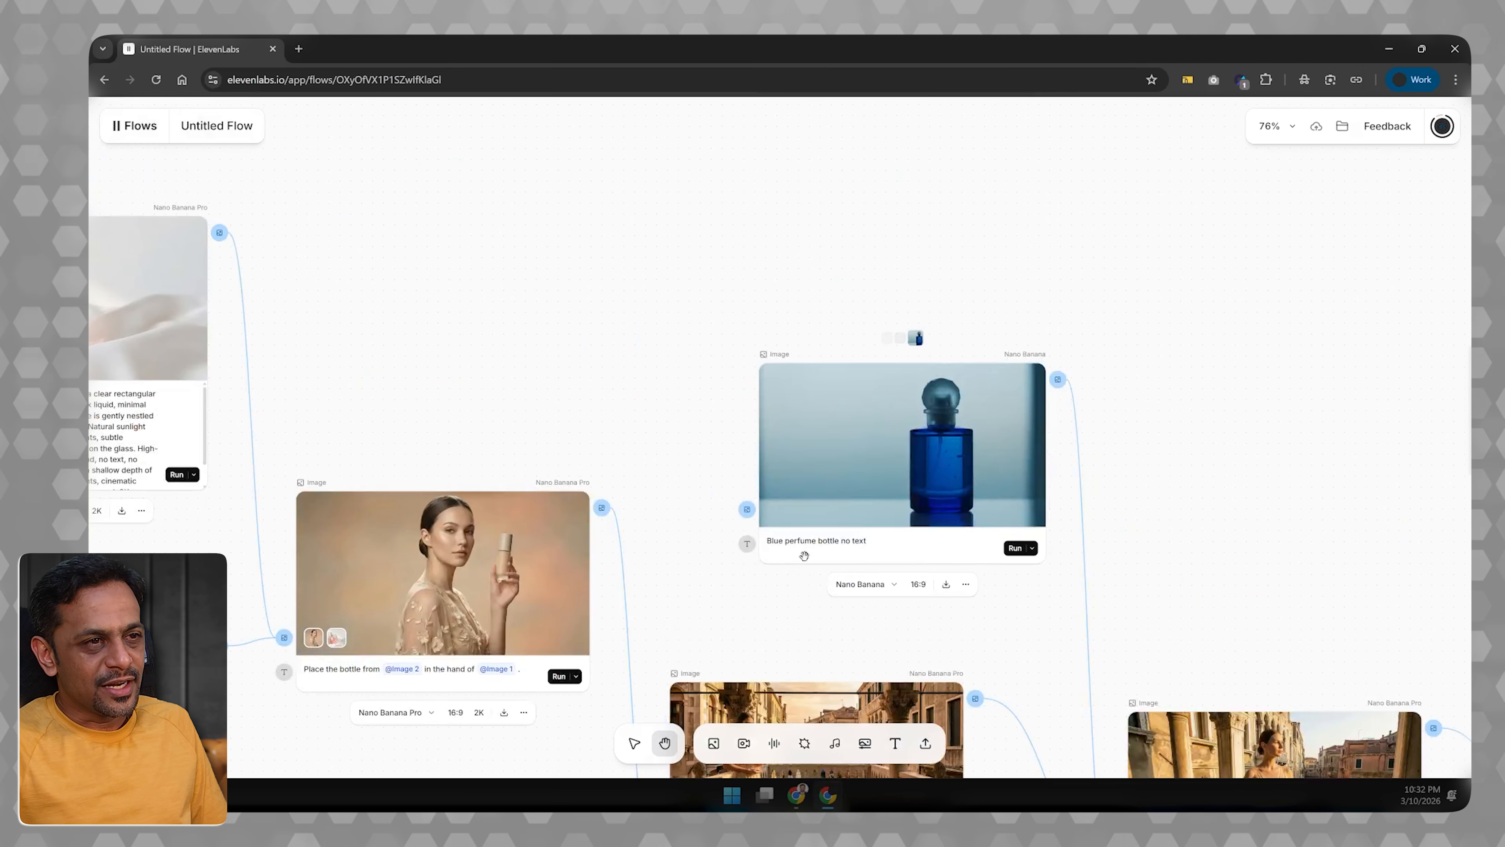
scroll(892, 501, "down", 2)
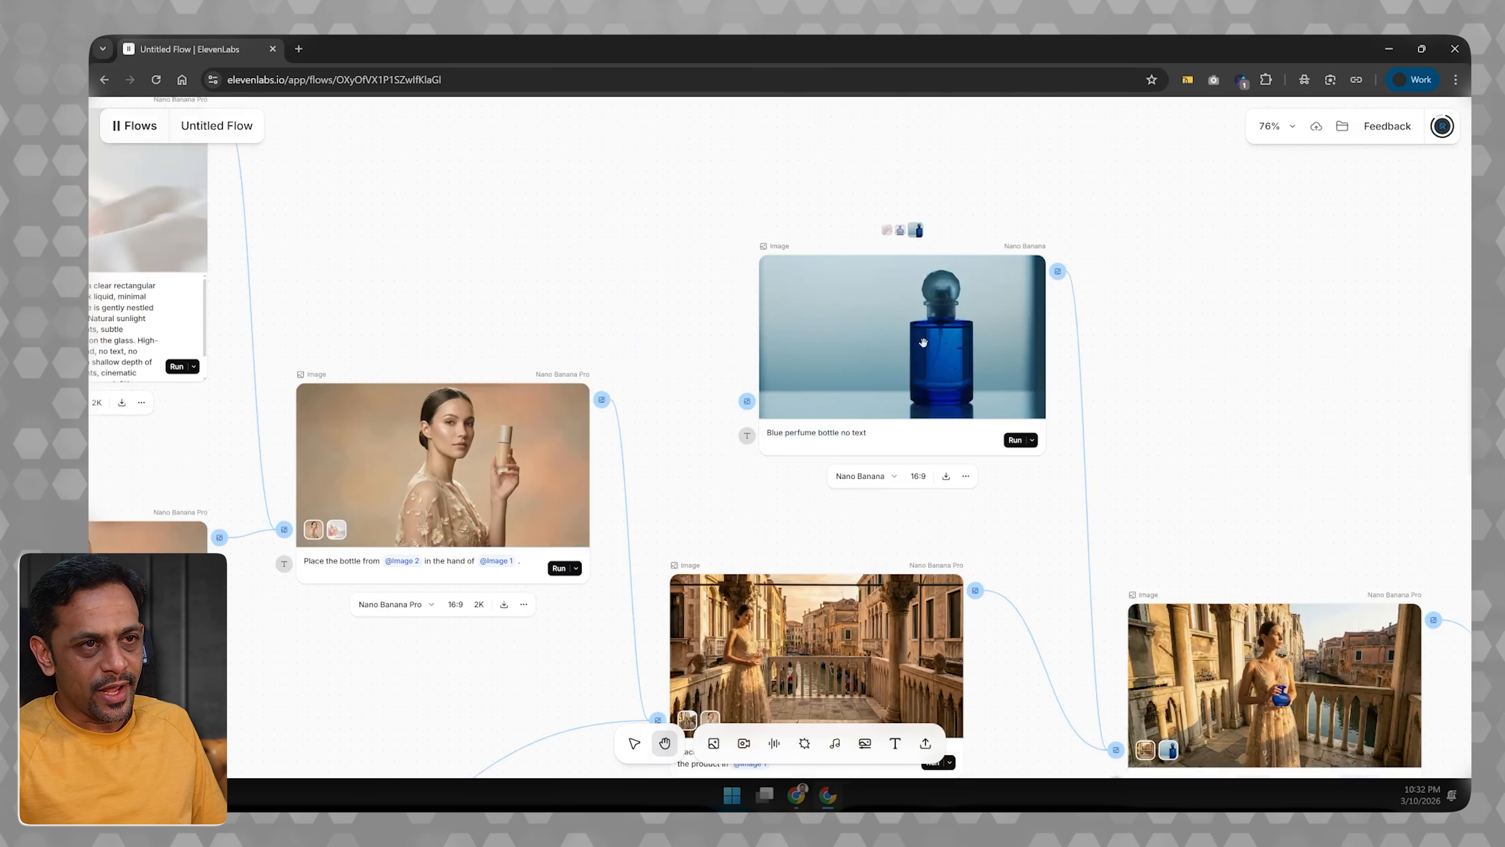
scroll(884, 452, "down", 4)
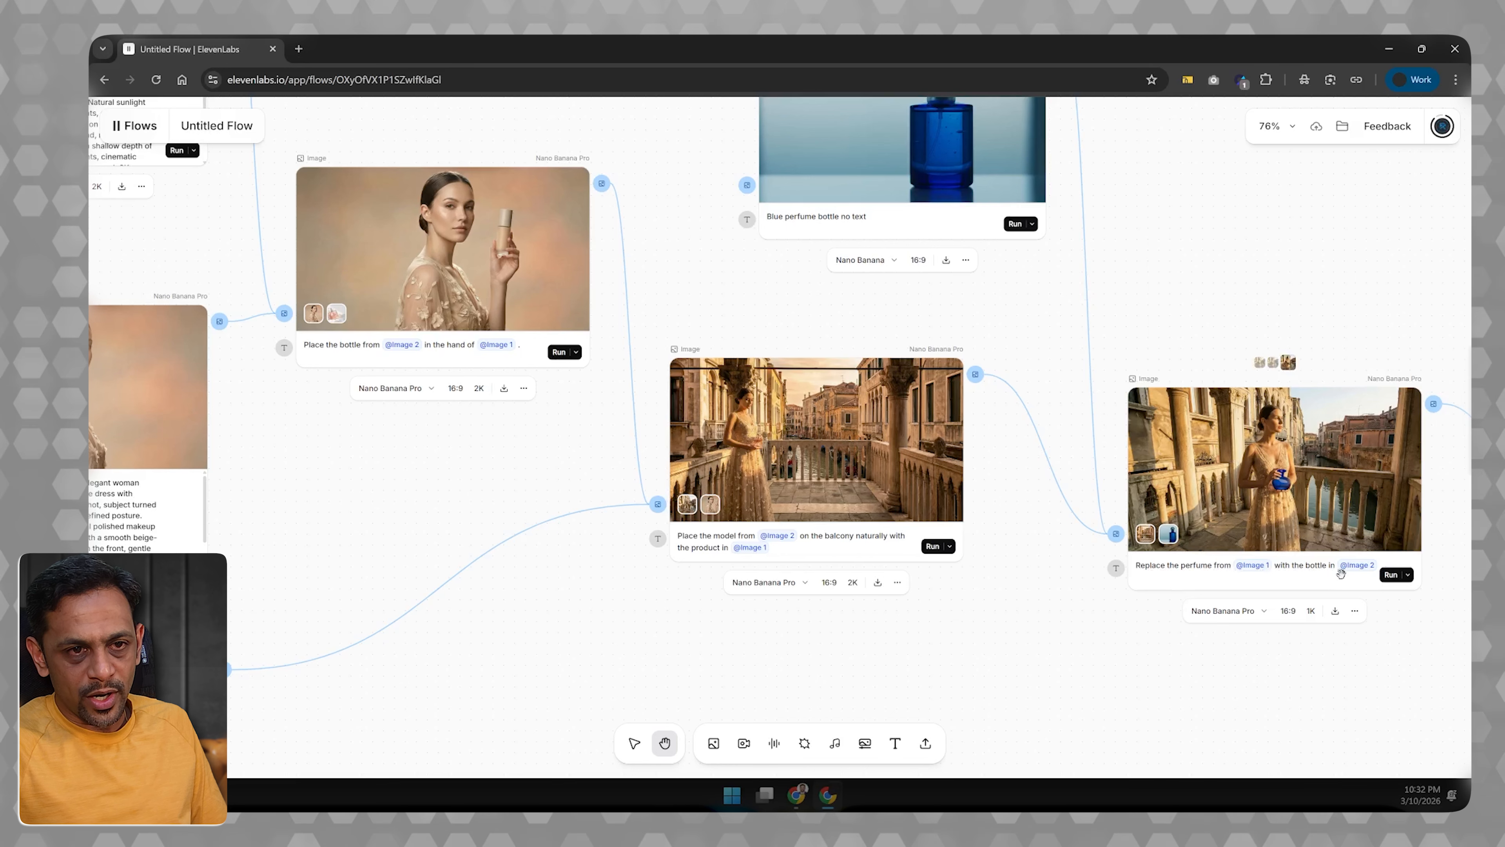
scroll(1108, 529, "down", 2)
scroll(1108, 528, "down", 3)
Step: Examine the Video, Text to Speech and Composition nodes at the end of the flow and their connections
scroll(1102, 528, "right", 6)
scroll(1098, 527, "right", 2)
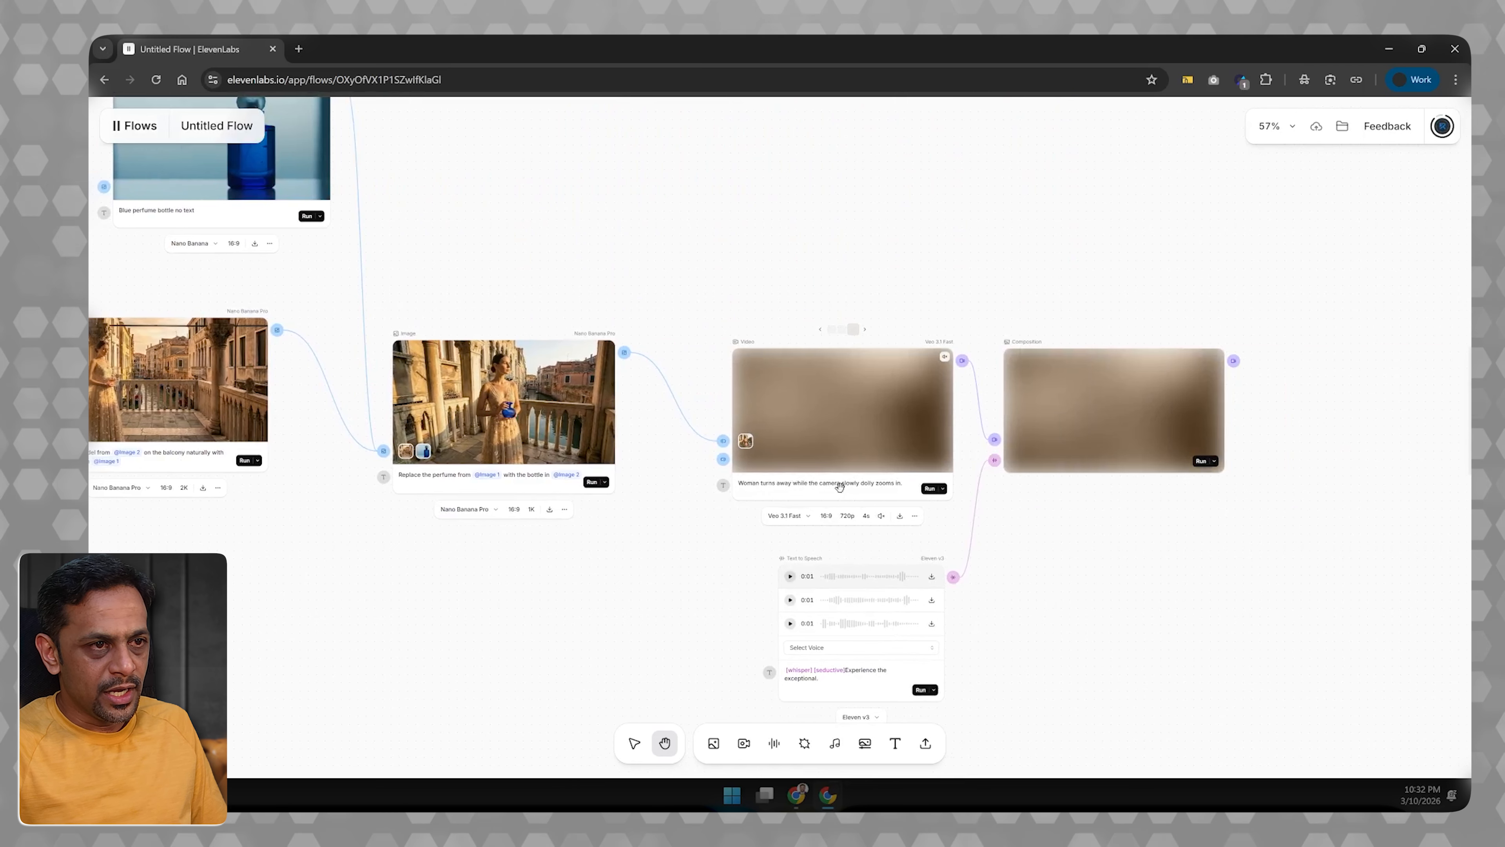
scroll(862, 486, "up", 5)
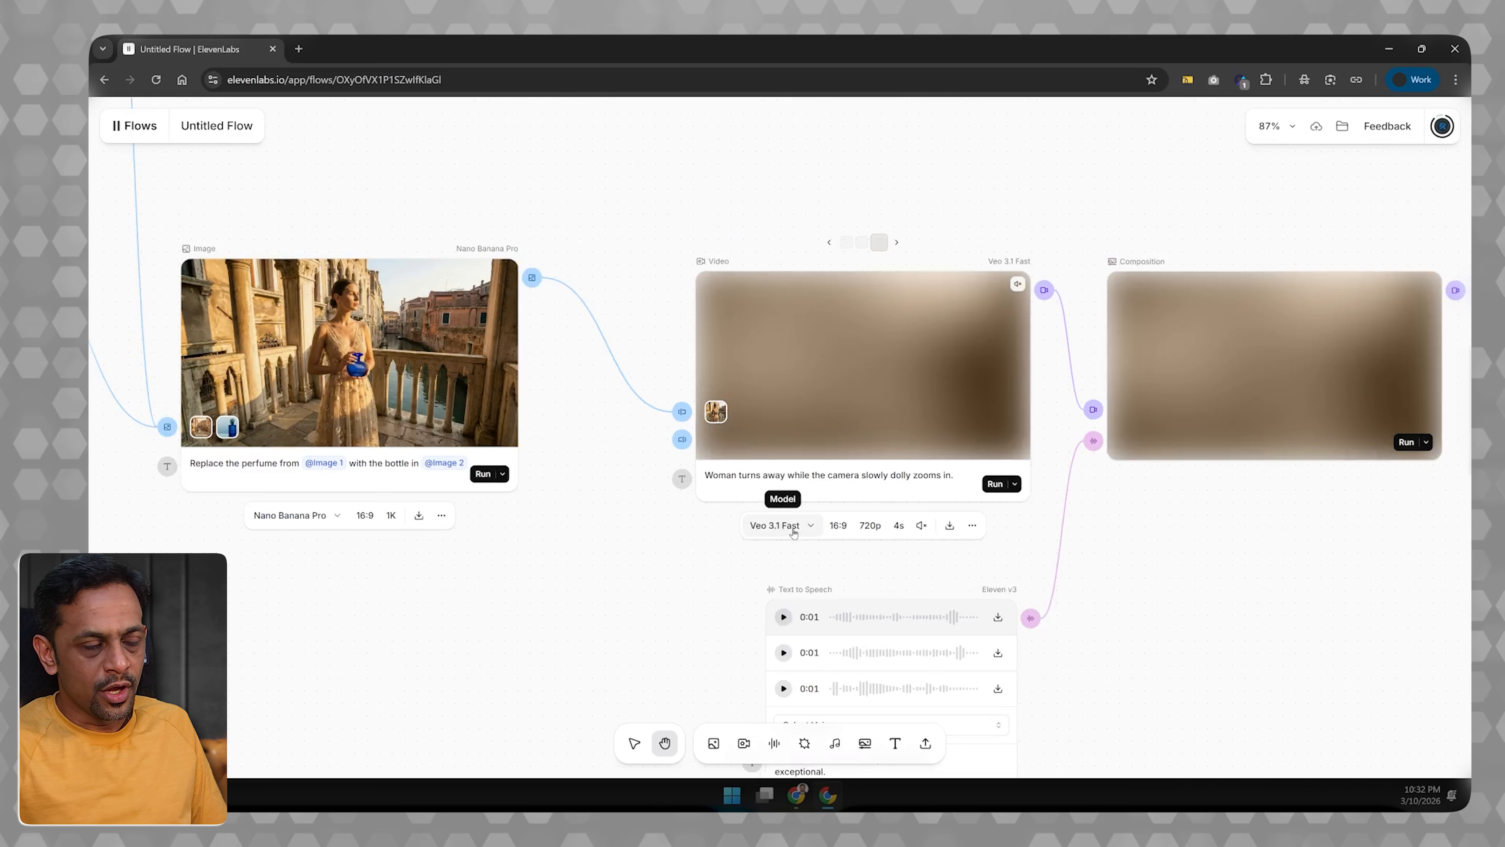
scroll(794, 534, "down", 2)
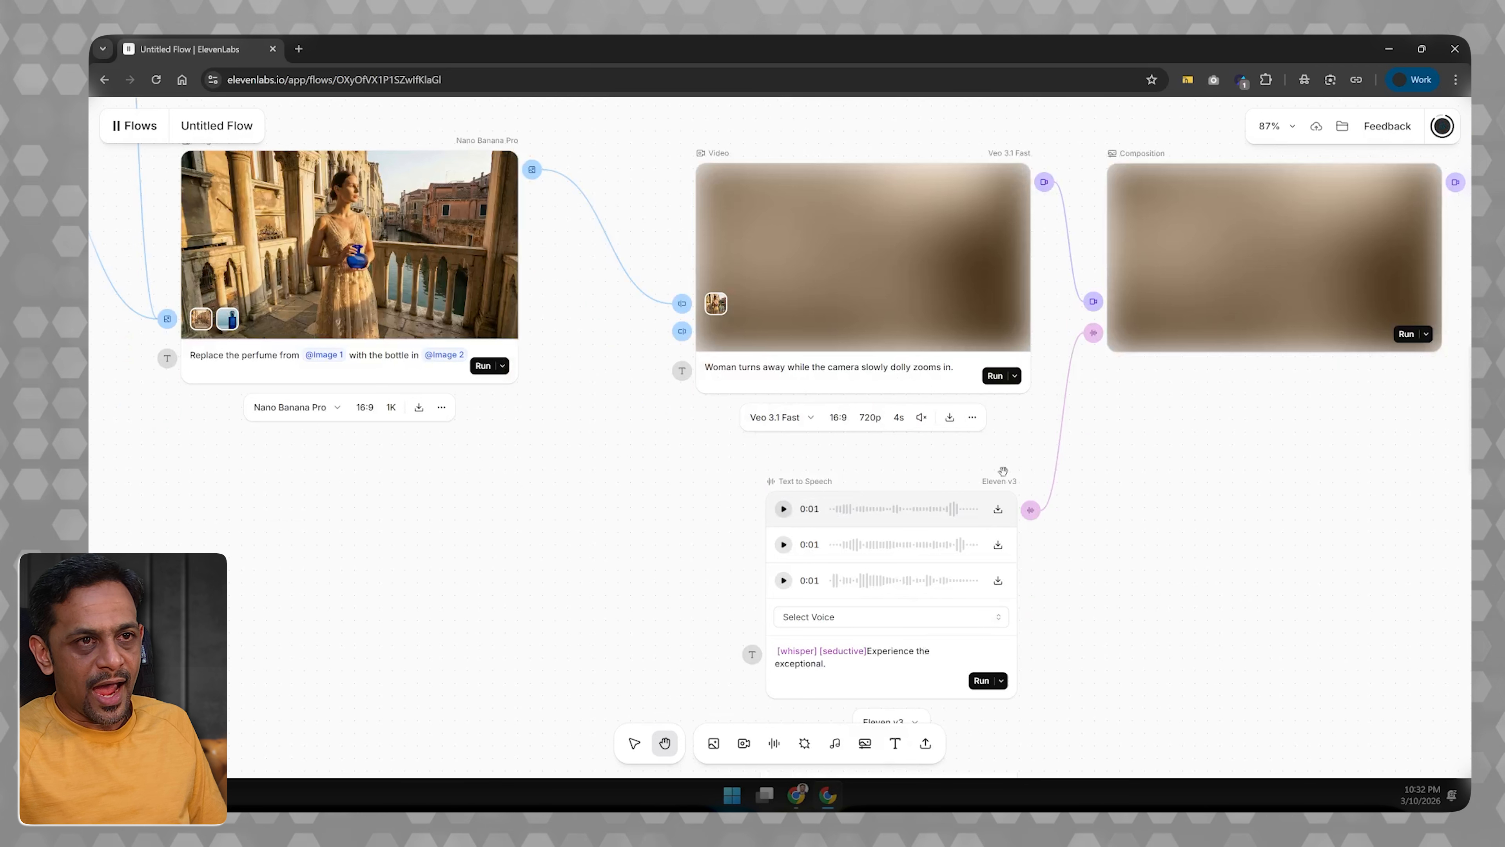
left_click(1178, 281)
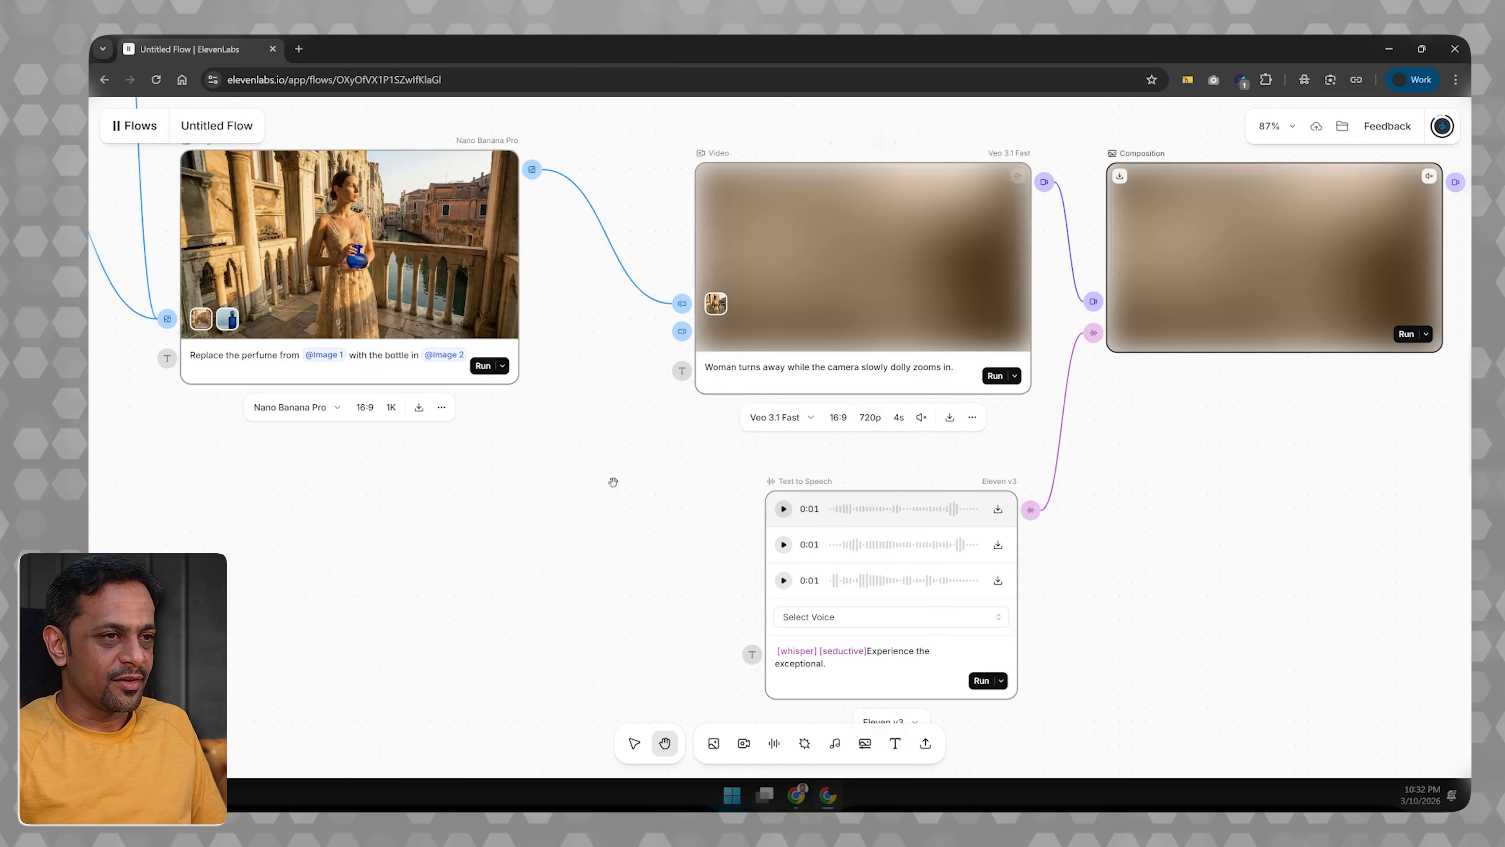
scroll(613, 481, "down", 3)
scroll(613, 482, "down", 1)
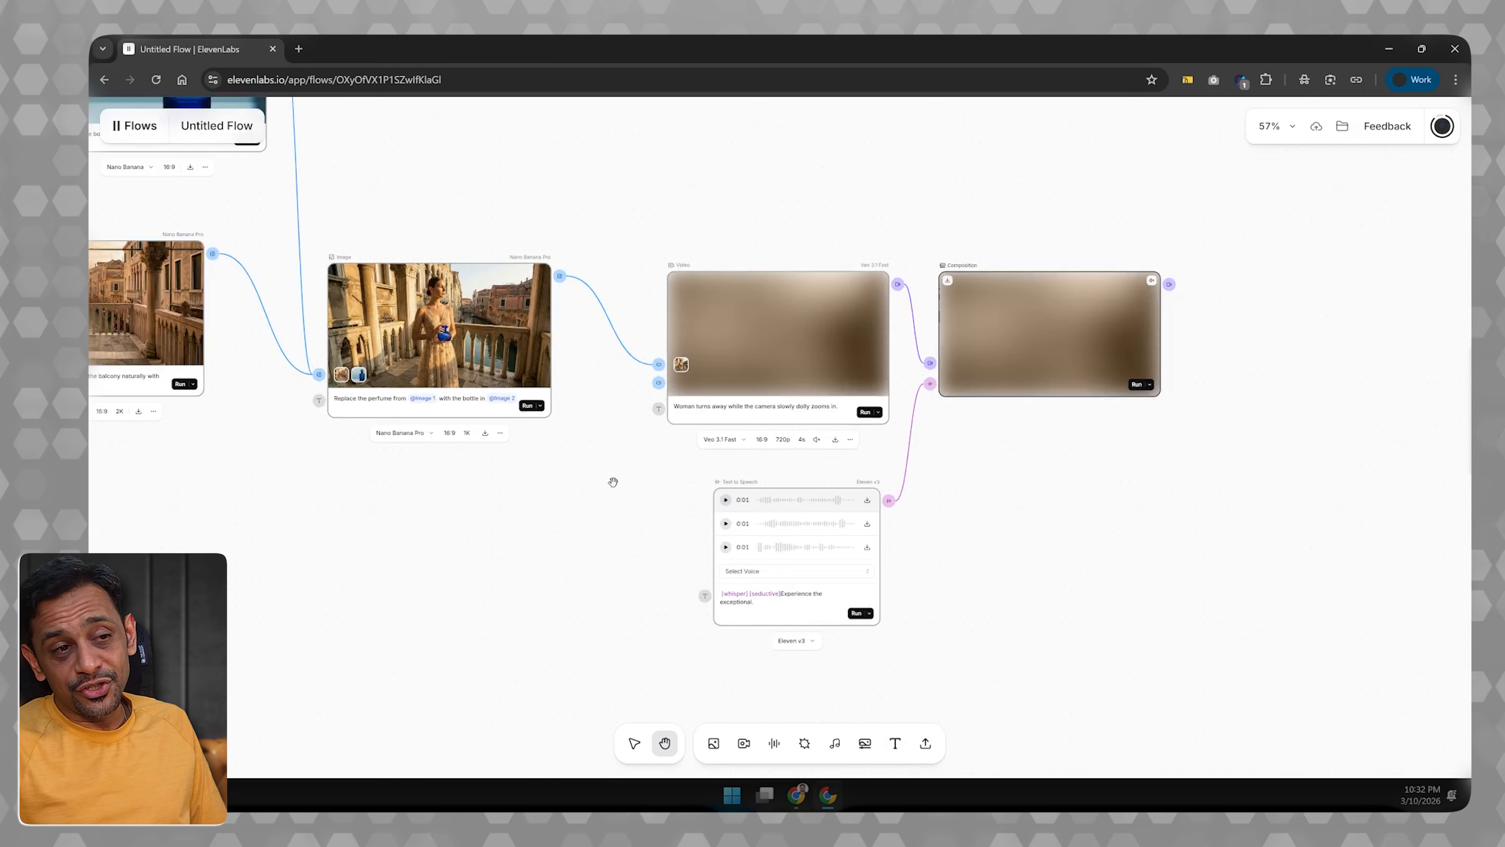
scroll(613, 483, "left", 14)
scroll(614, 482, "left", 10)
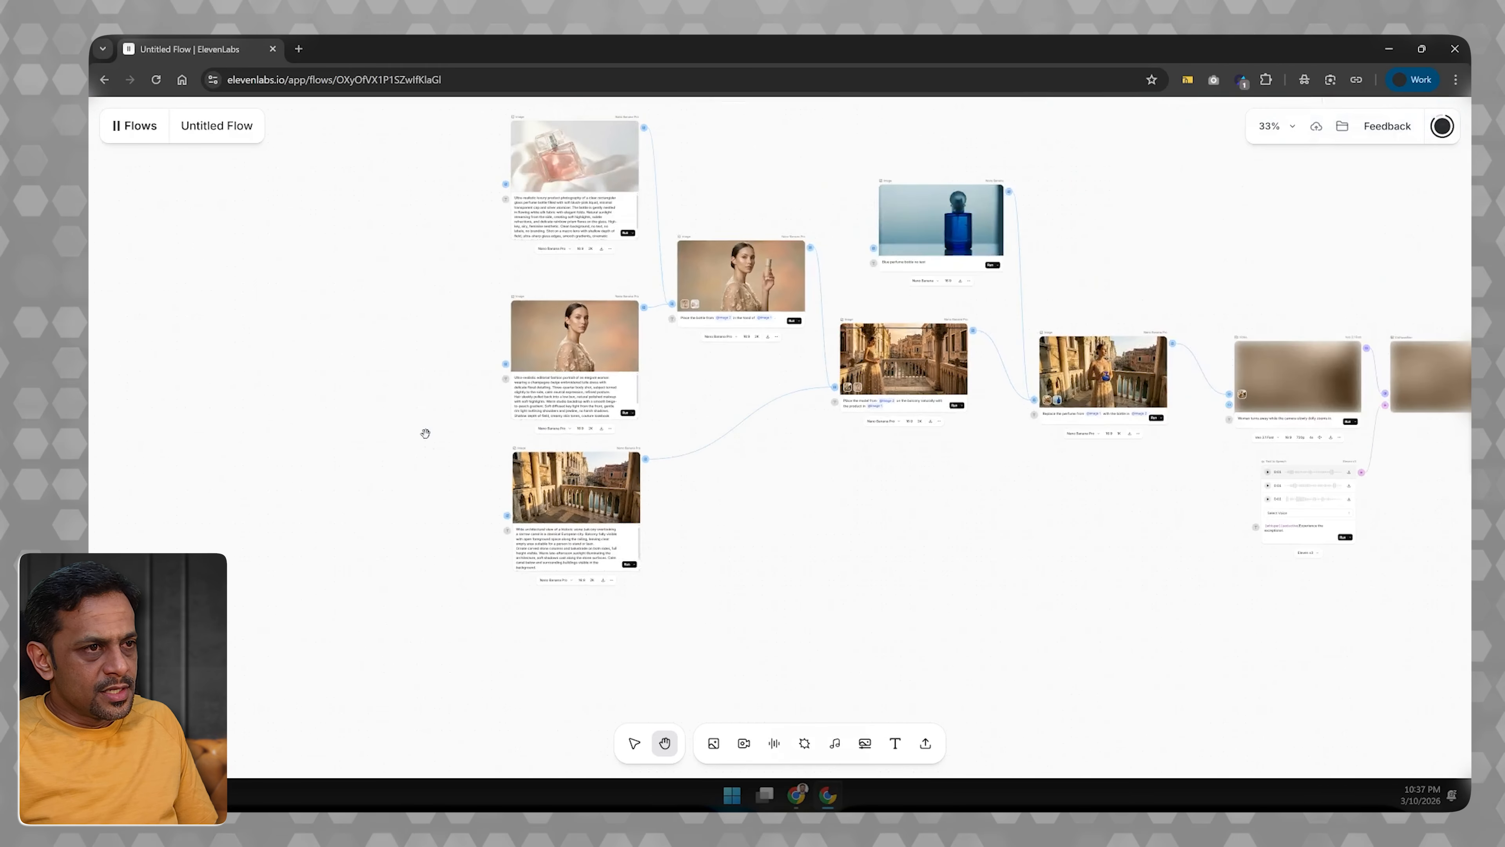
Step: Delete the template's two perfume bottle nodes, its combined image nodes and the Video node
scroll(424, 431, "down", 2)
left_click_drag(419, 192, 487, 336)
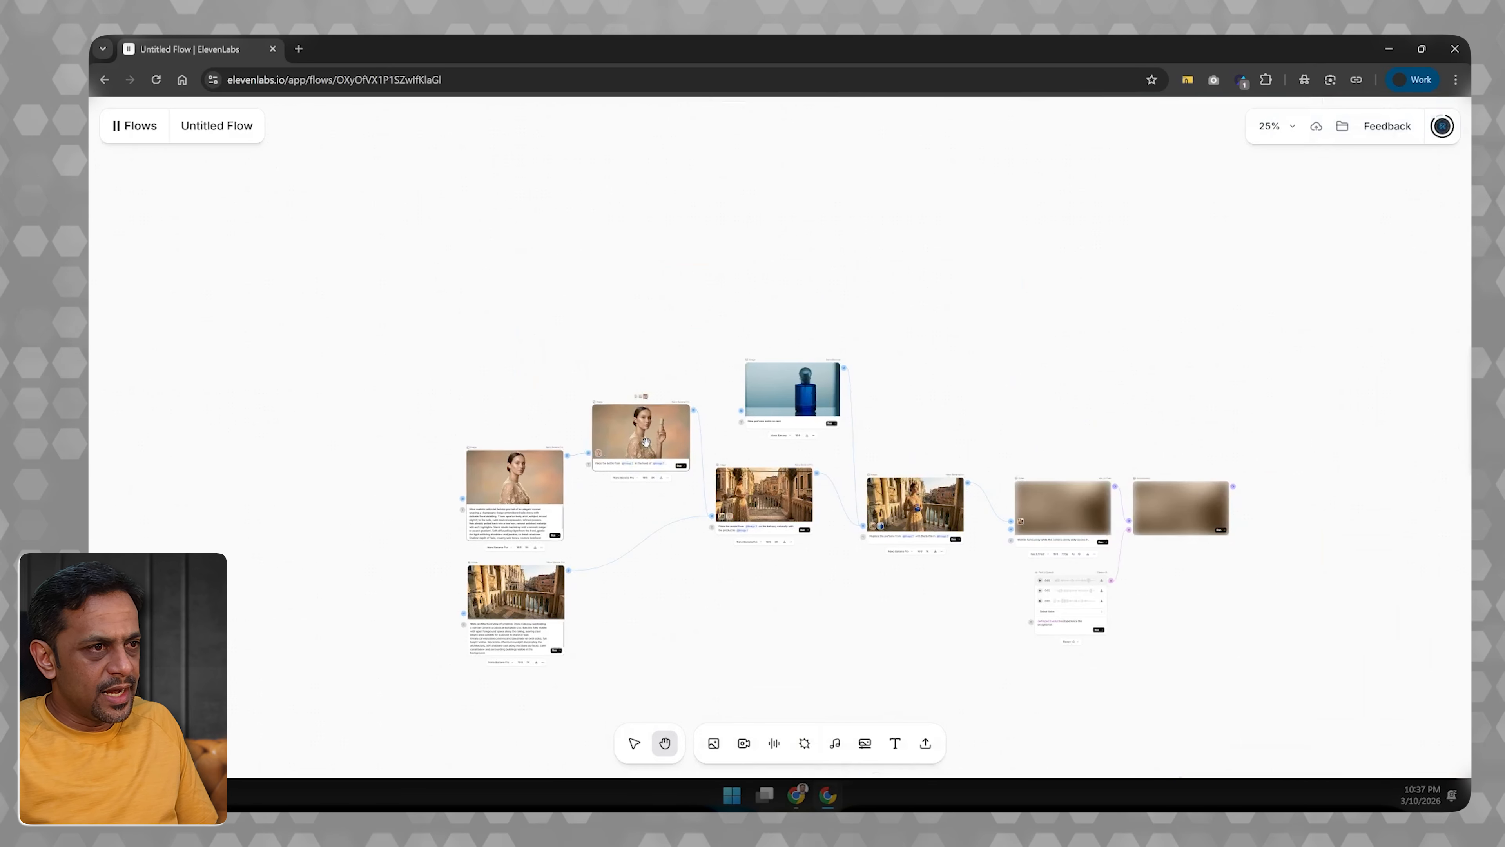
left_click(646, 442)
key("Delete")
key("Delete")
left_click(764, 501)
key("Delete")
left_click(916, 507)
key("Delete")
left_click(1048, 514)
key("Delete")
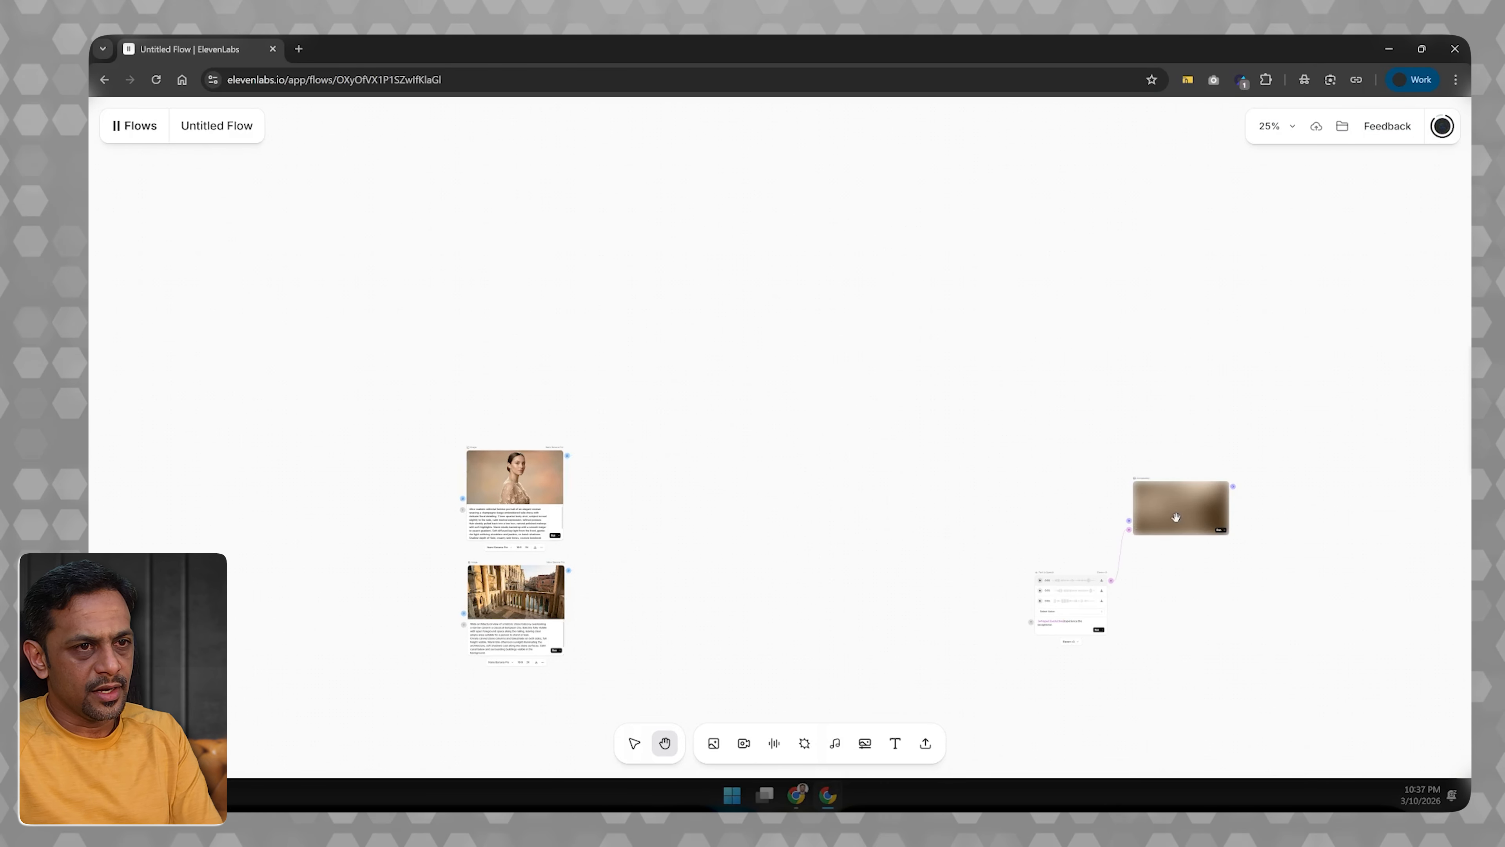
Step: Clear the canvas by deleting the Composition, Text to Speech, woman's portrait and balcony nodes
left_click(1165, 517)
key("Delete")
left_click(1049, 609)
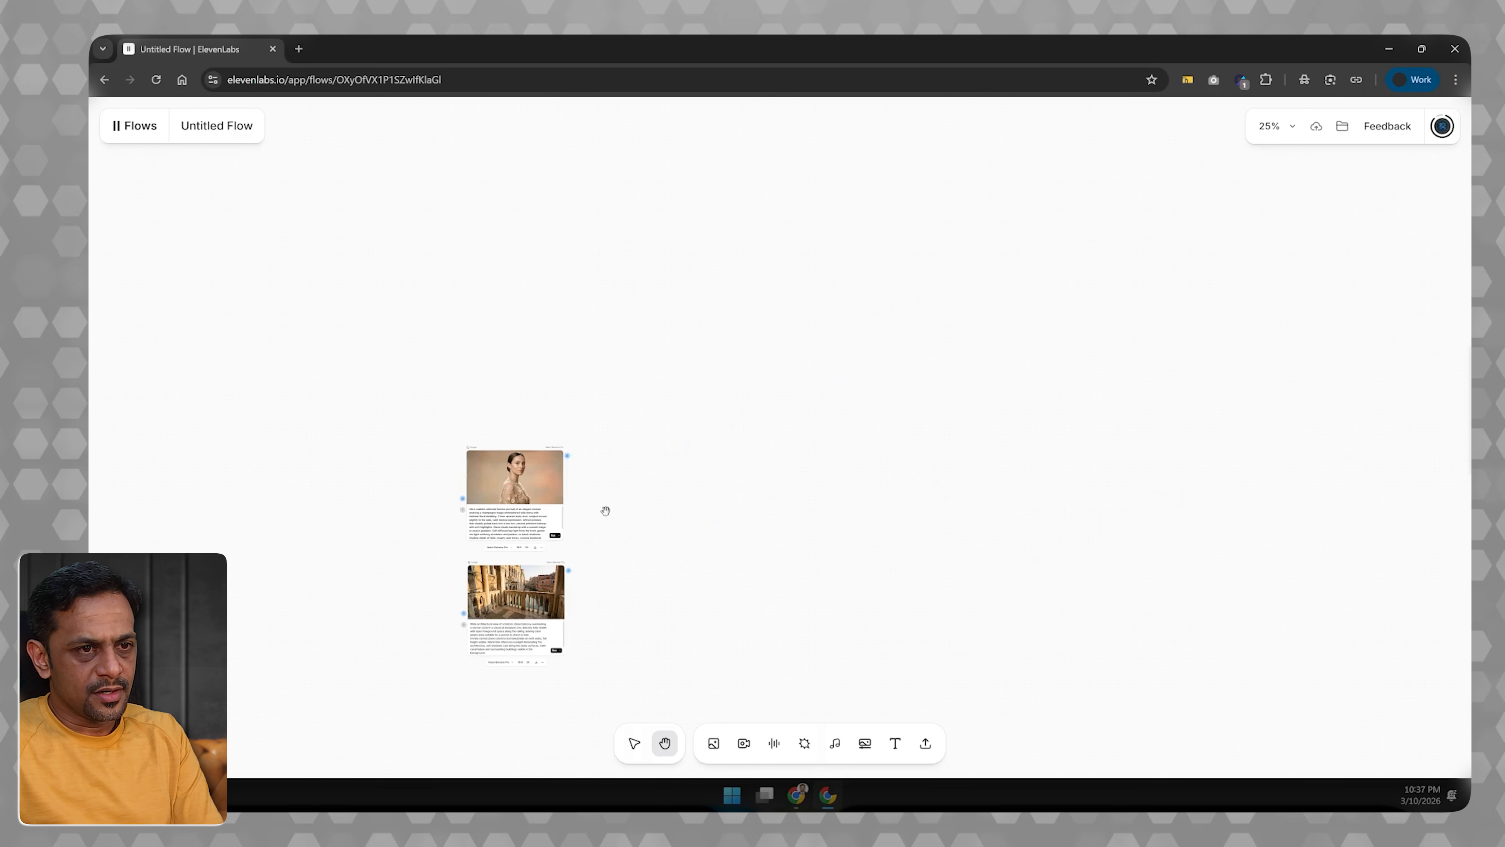
left_click(521, 483)
key("Delete")
left_click(526, 583)
key("Delete")
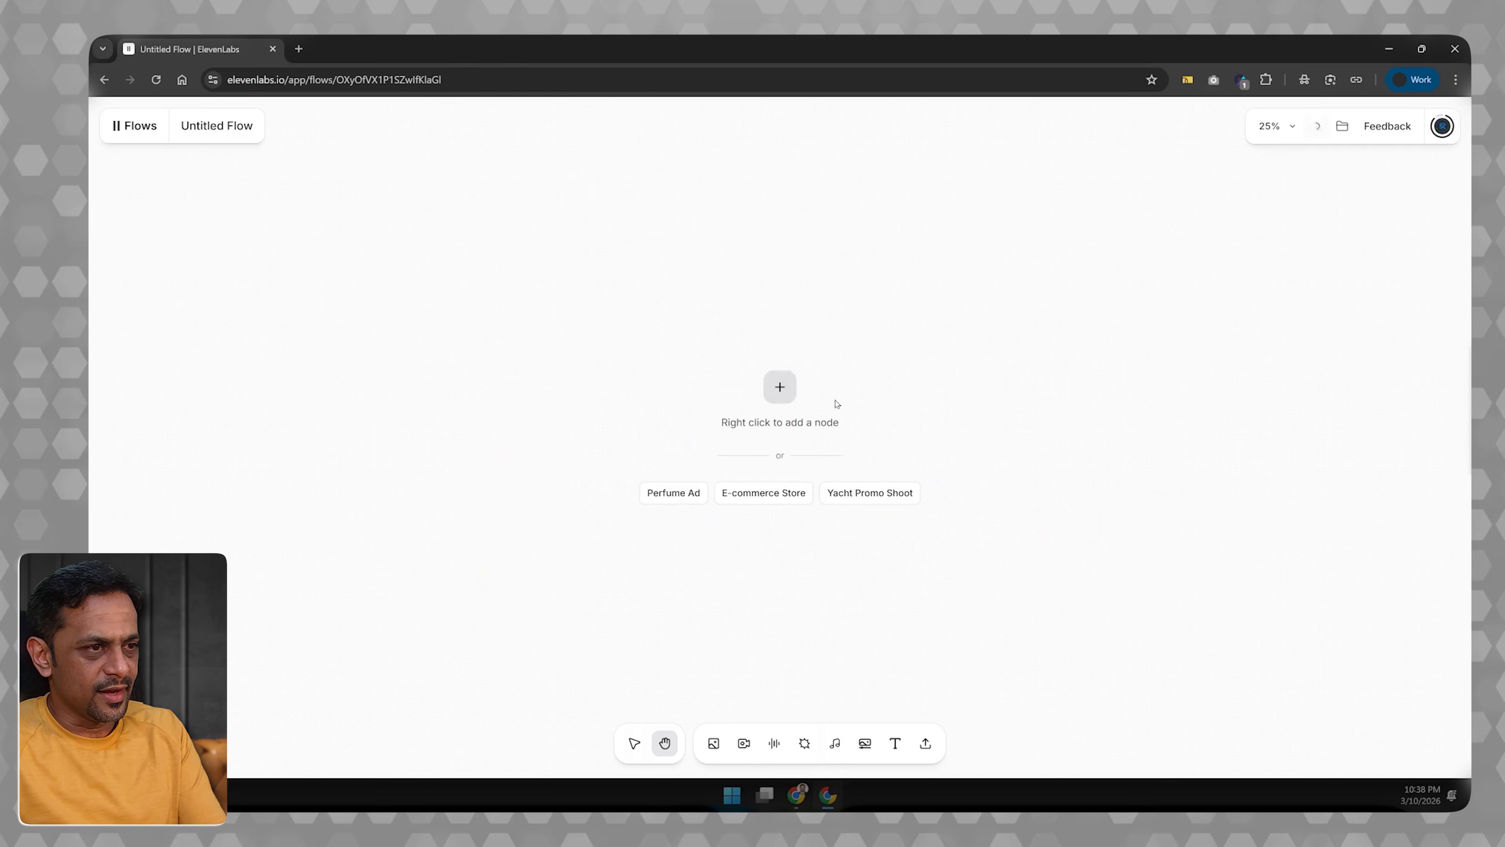
Step: Add an Image node to the empty canvas
left_click(714, 744)
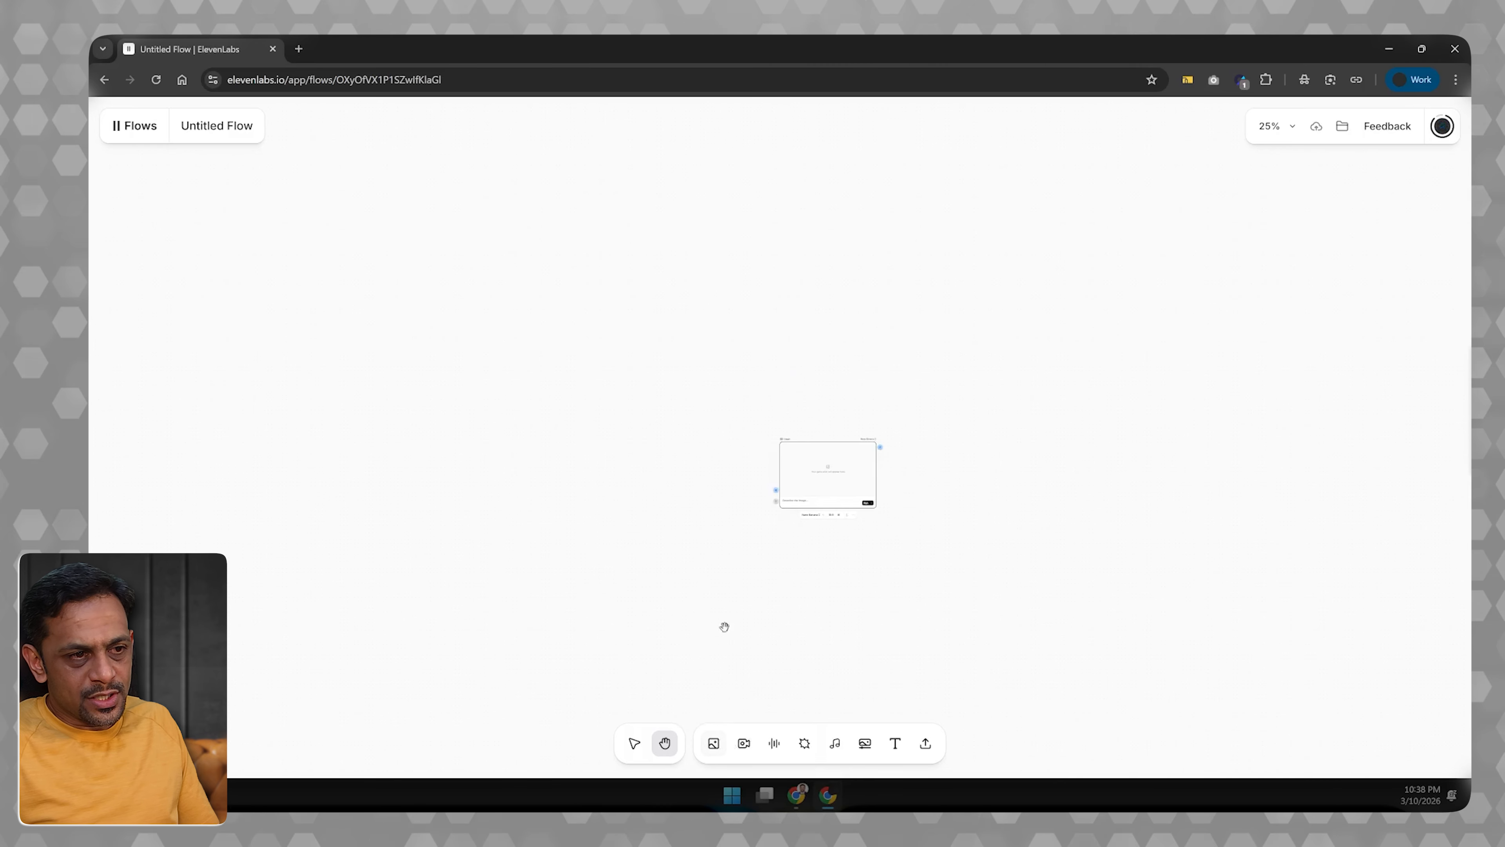
scroll(820, 469, "up", 10)
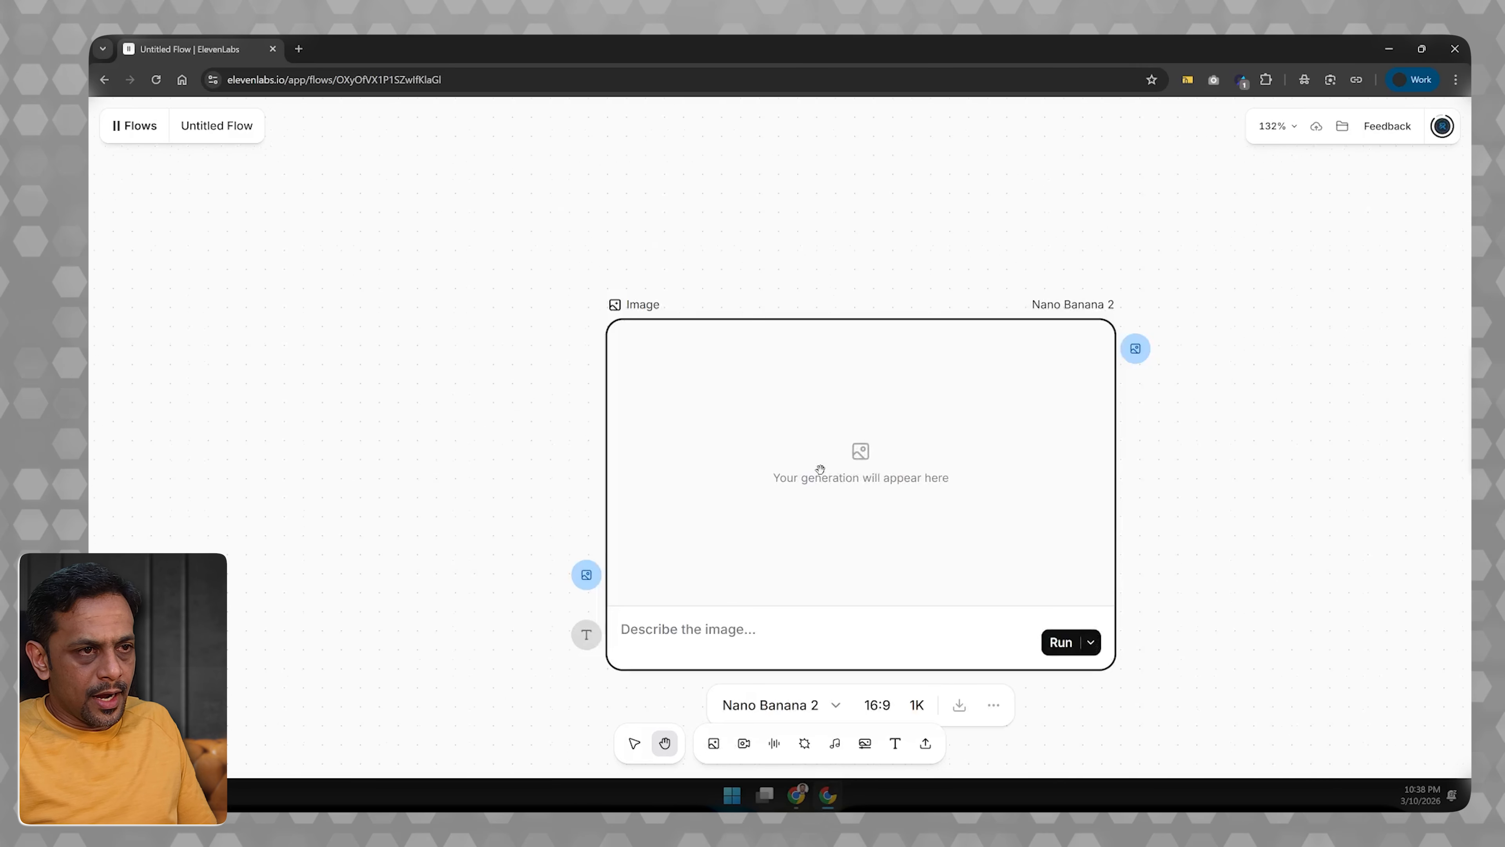
scroll(705, 464, "down", 3)
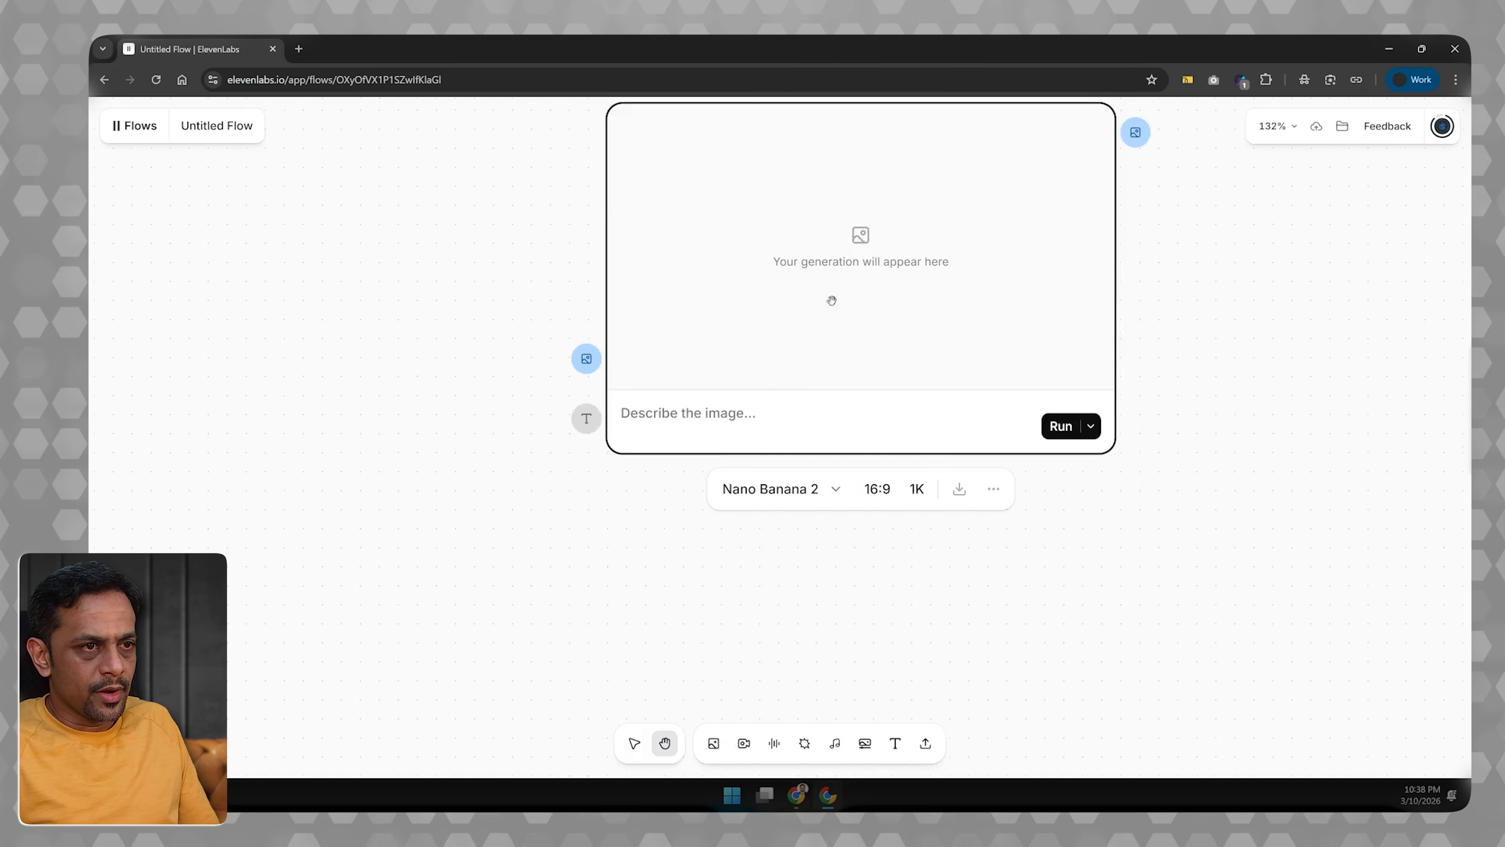
scroll(832, 301, "up", 2)
Step: Enter the prompt "Image of an indian boy waiting to play cricket" in the Image node
left_click(664, 524)
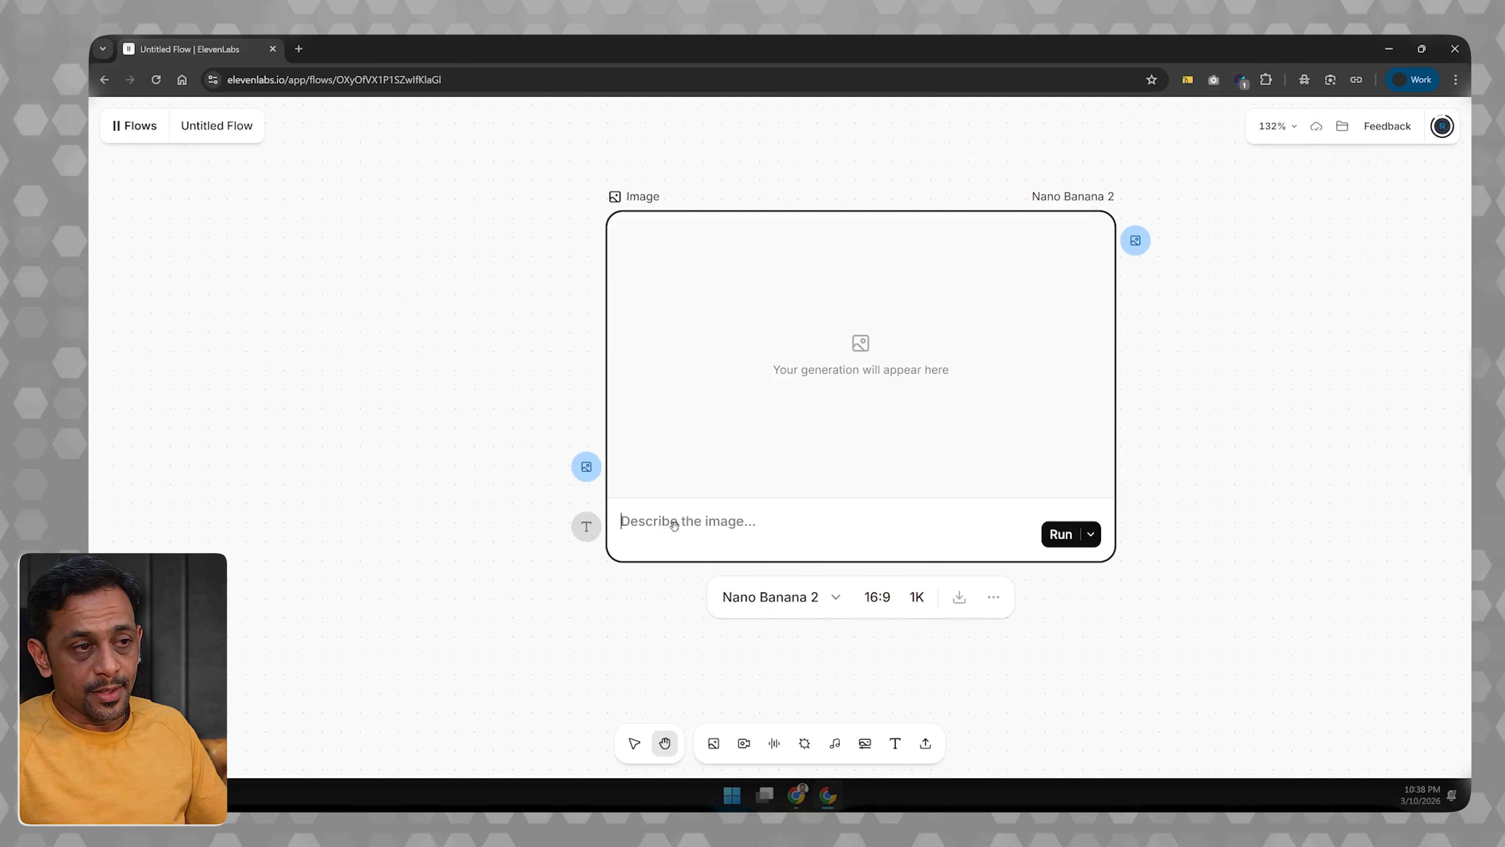
type("I")
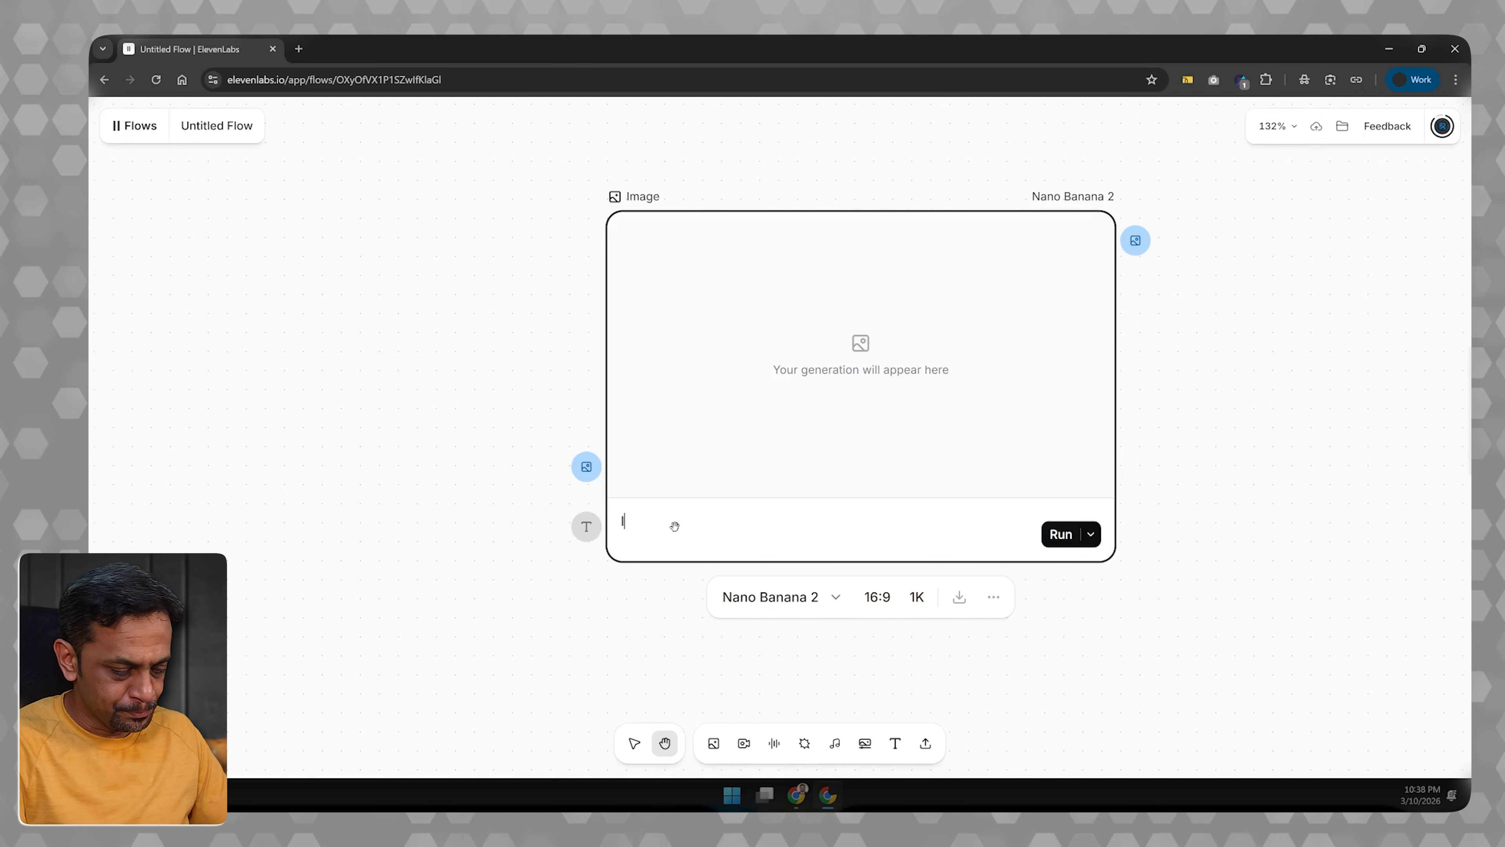
type("mage of a")
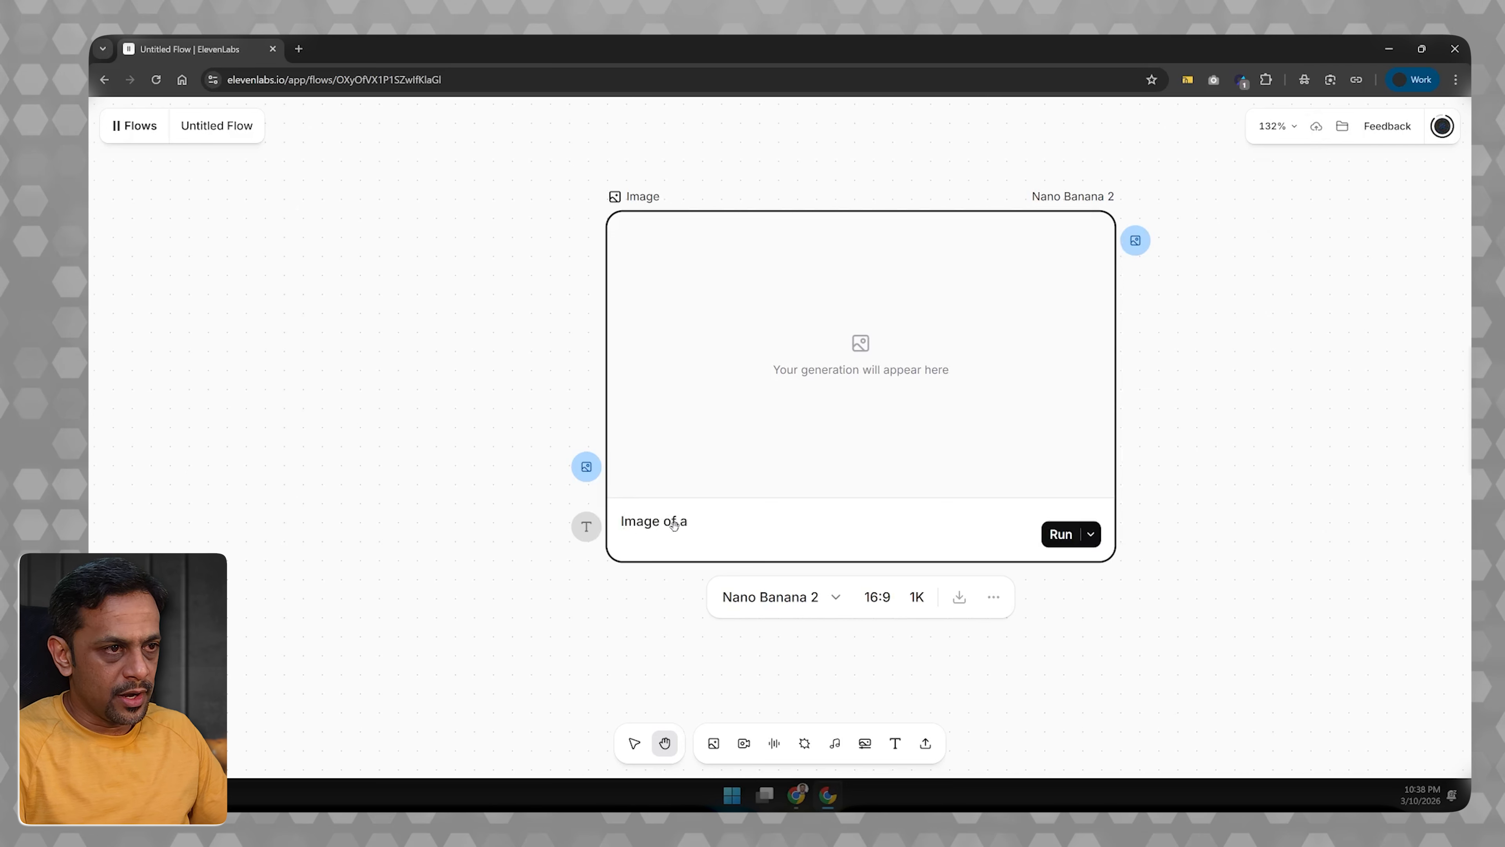
type("n indian b")
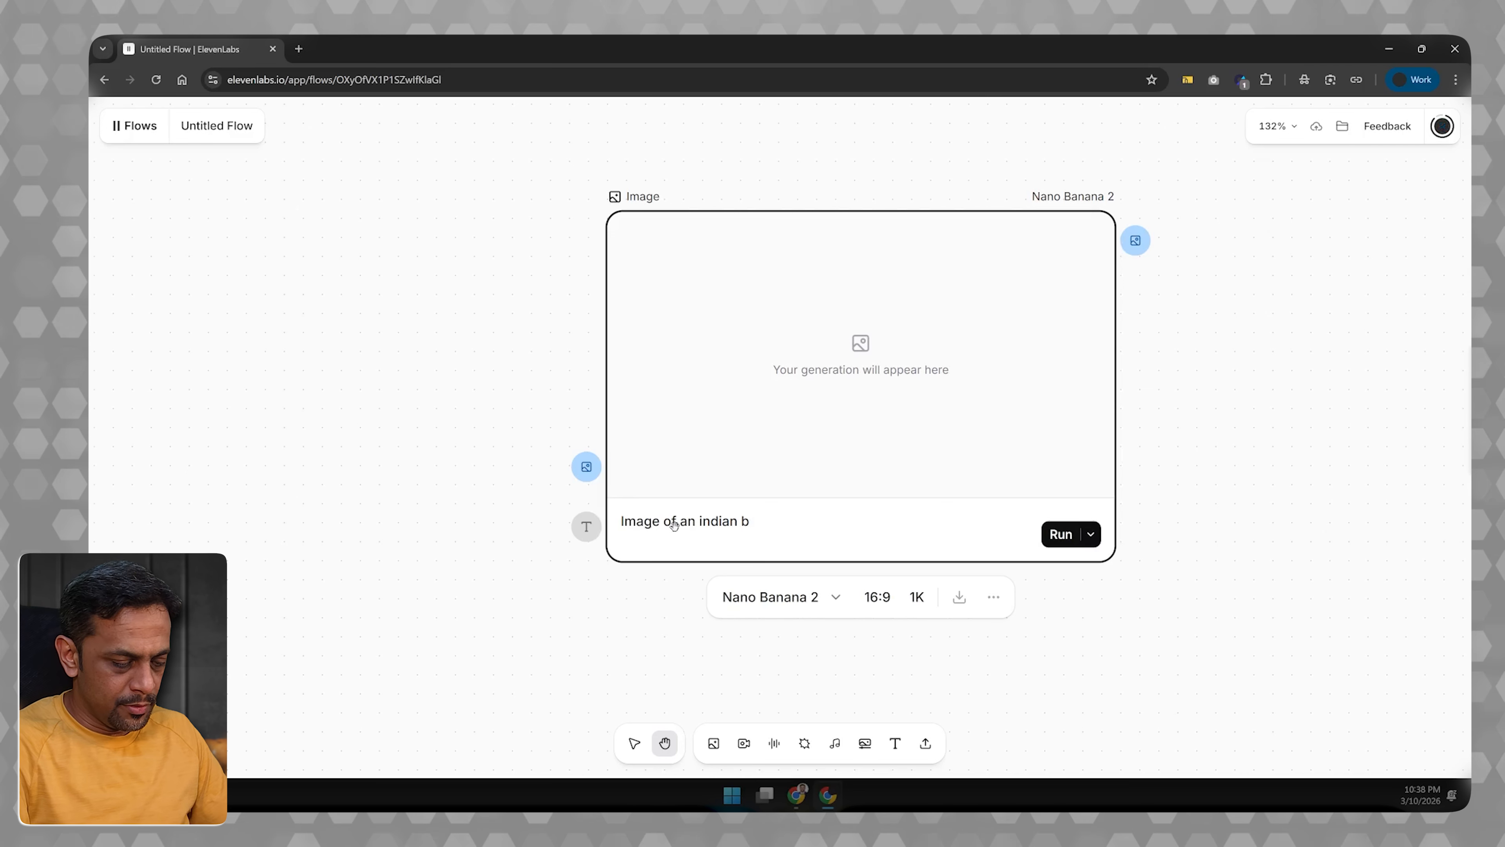
type("oy waiti")
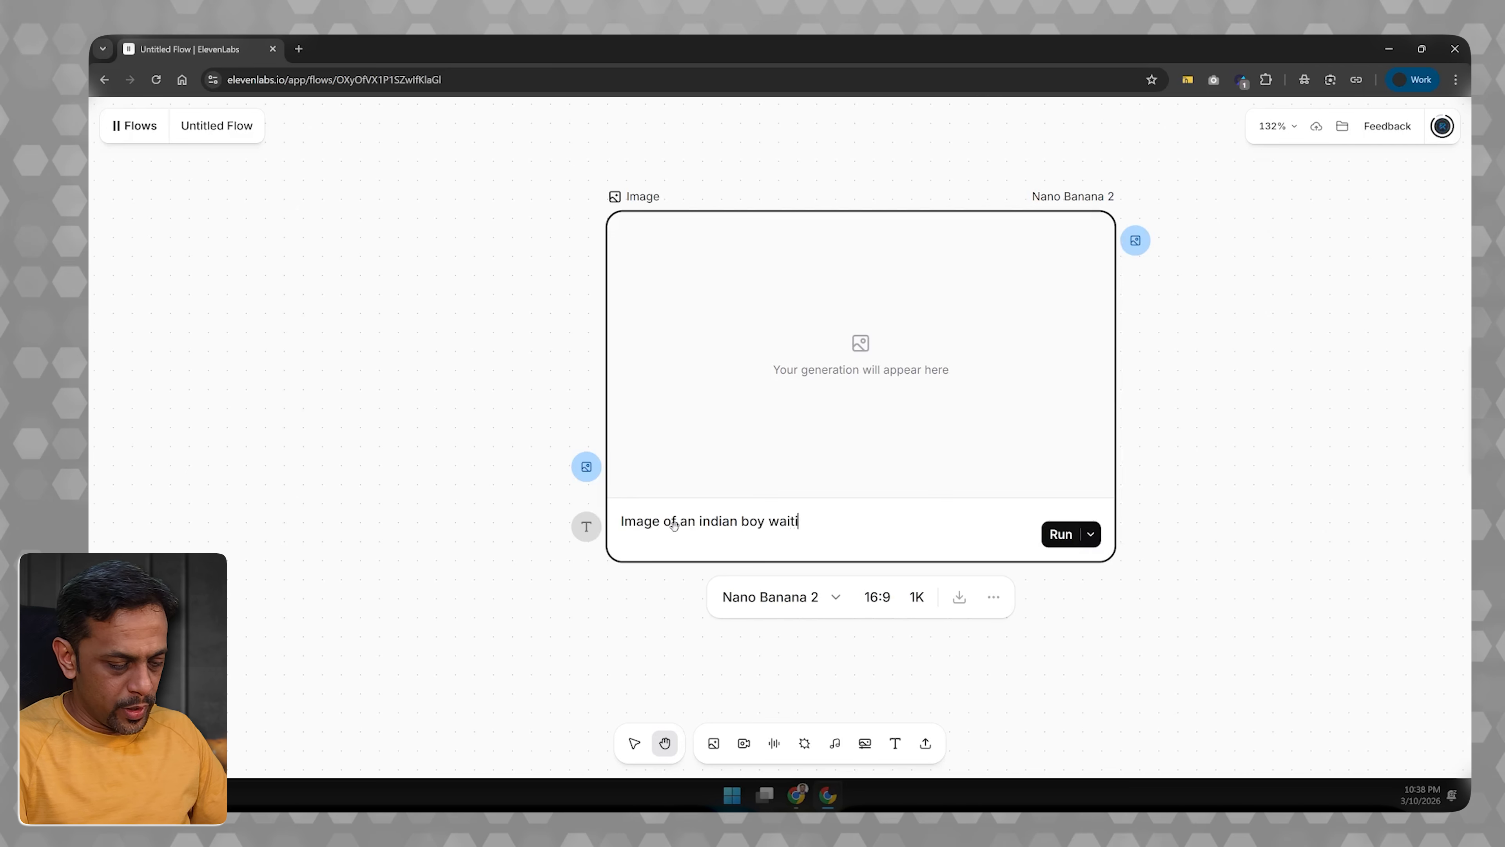
type("ng to play c")
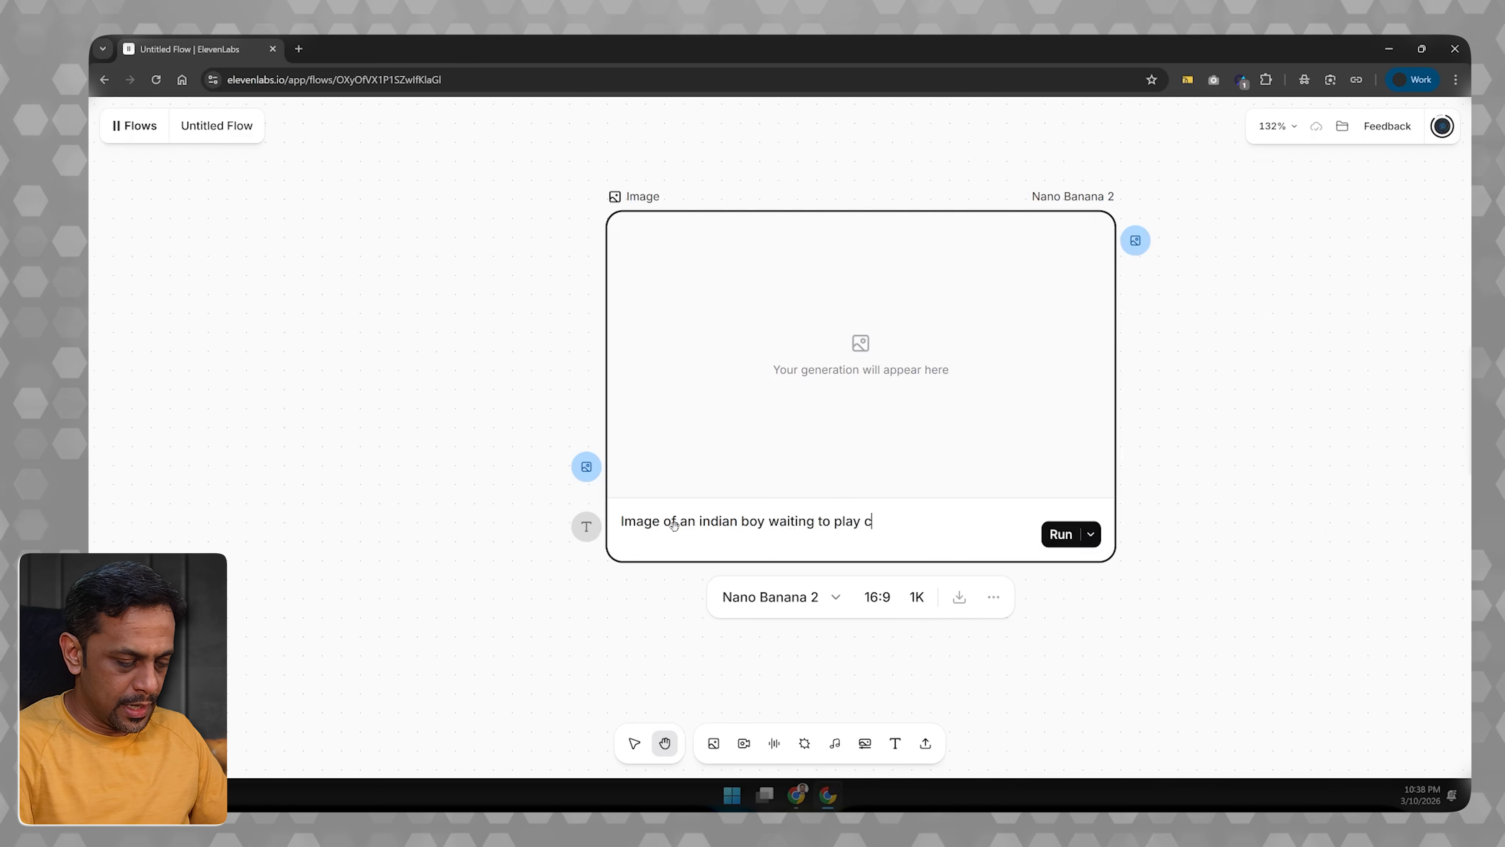
type("ricket")
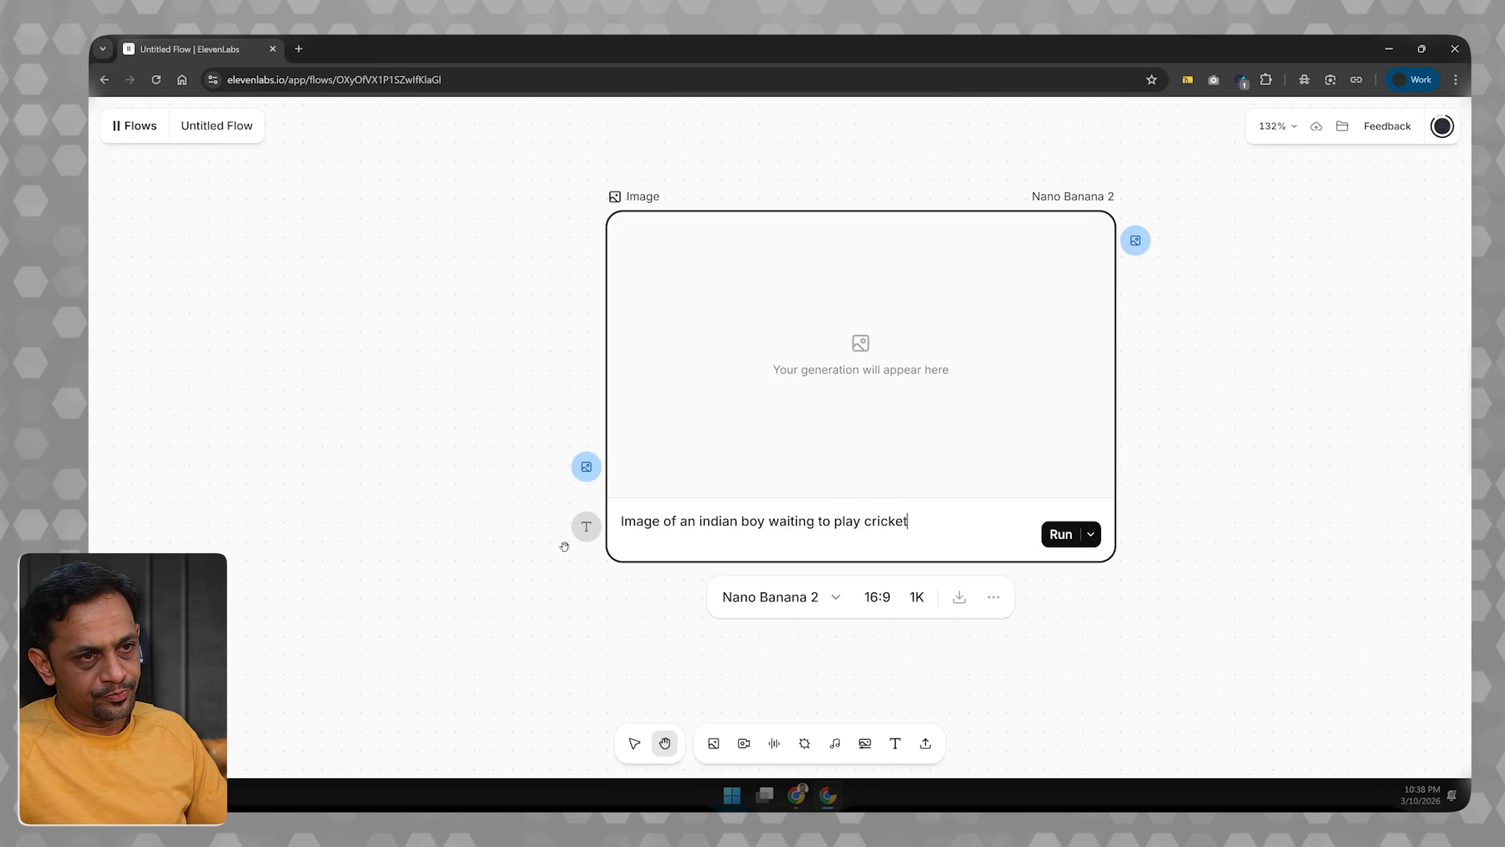
Step: Review the Image node's run options, available models, aspect ratios and resolution setting
left_click(1091, 535)
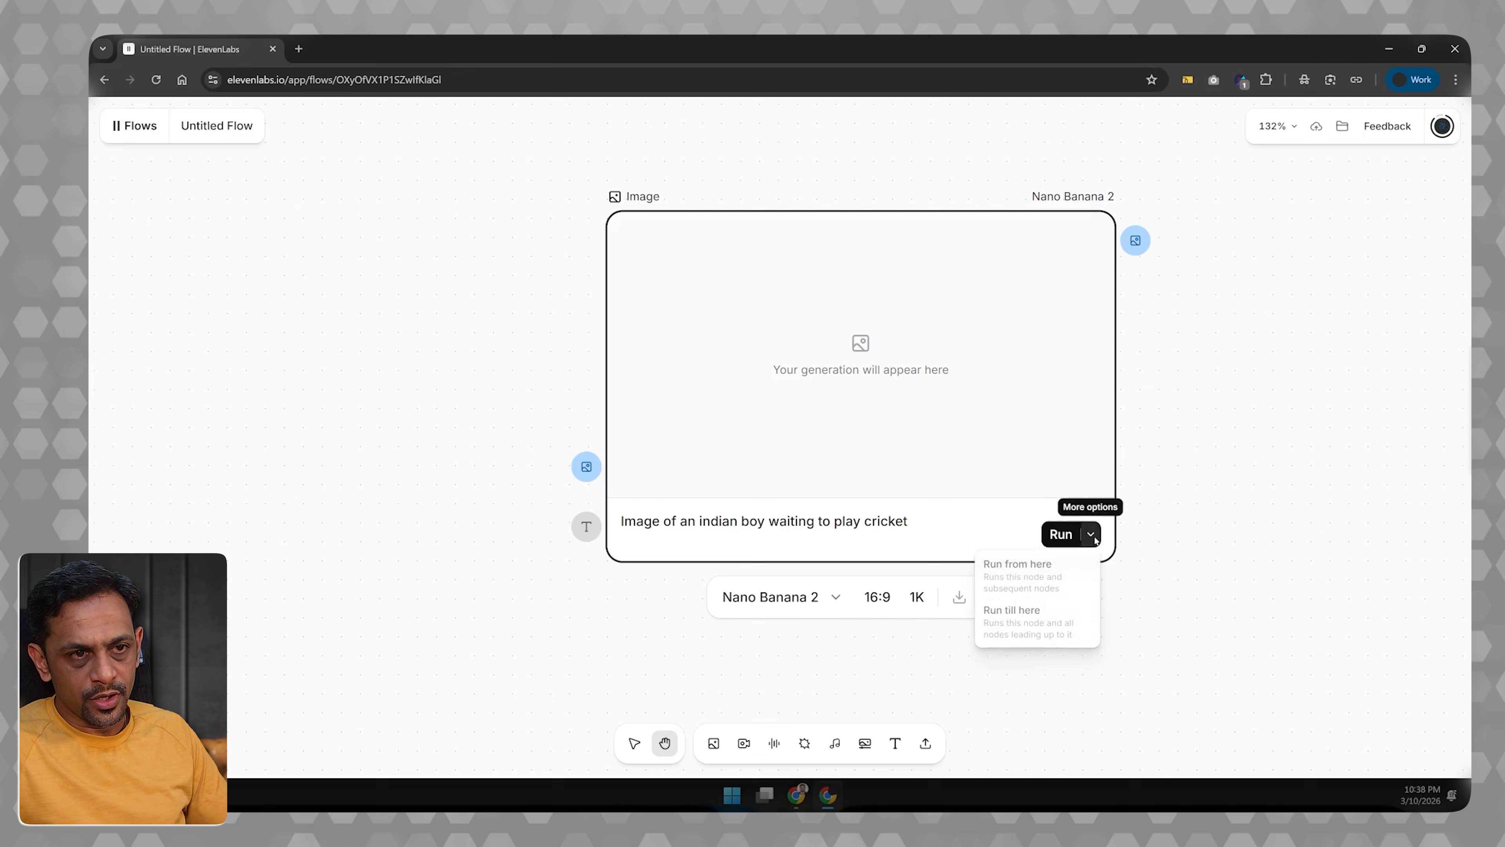
left_click(1167, 586)
left_click(1055, 539)
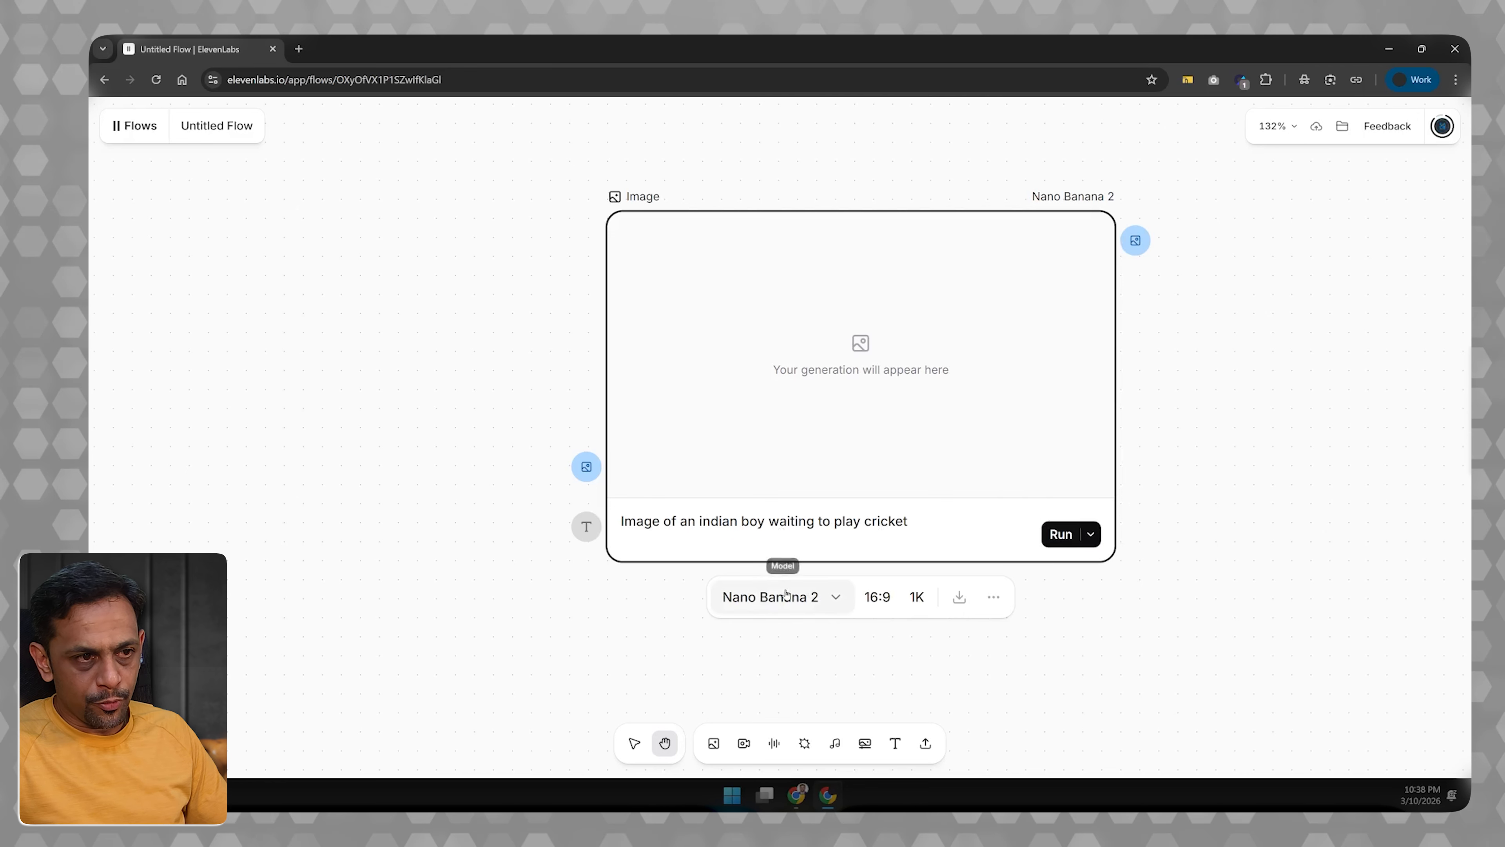
left_click(729, 597)
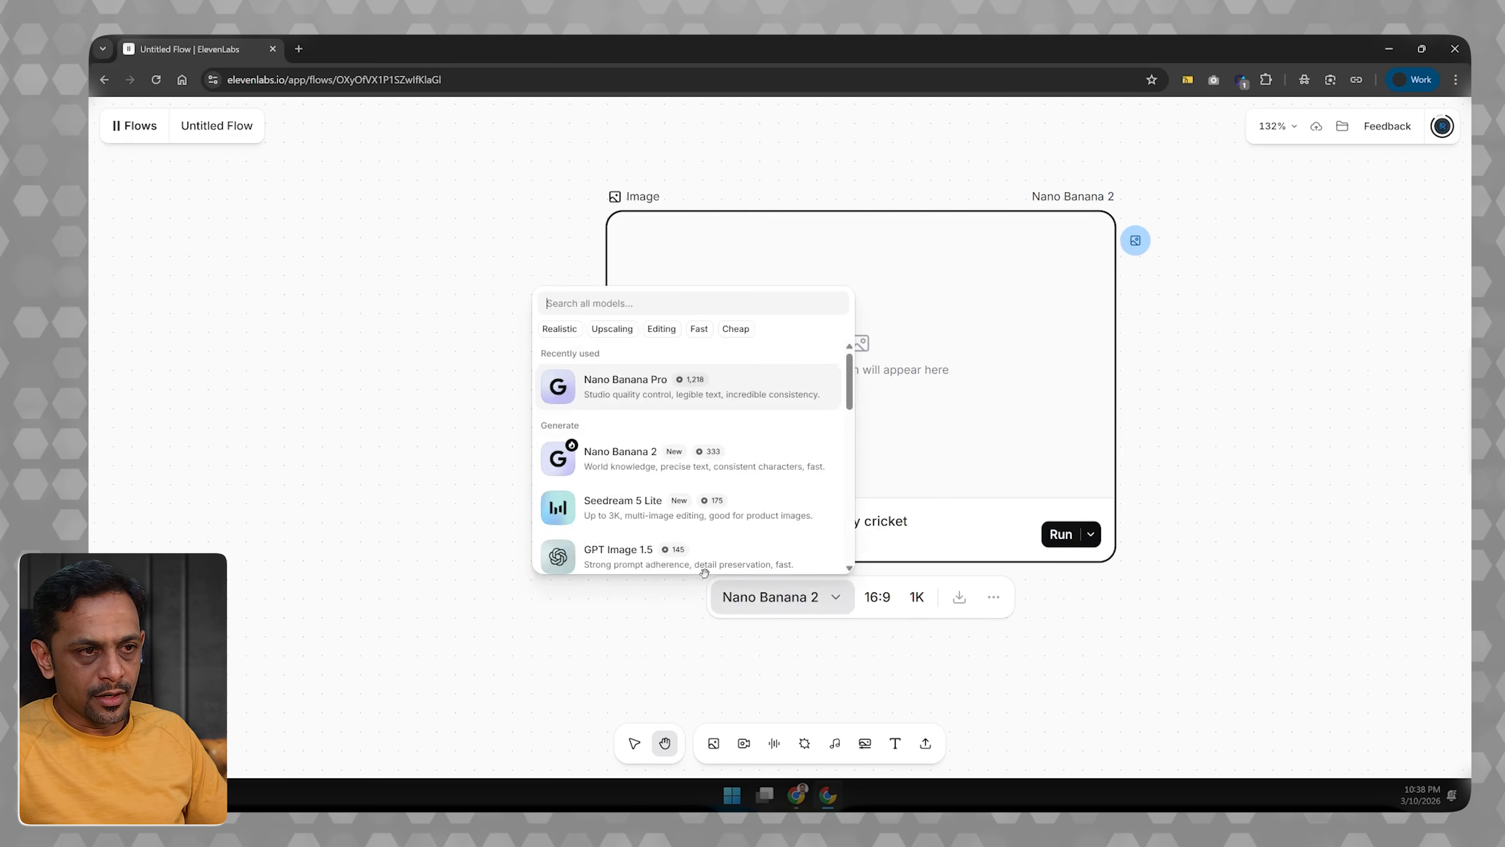
left_click(784, 659)
left_click(878, 599)
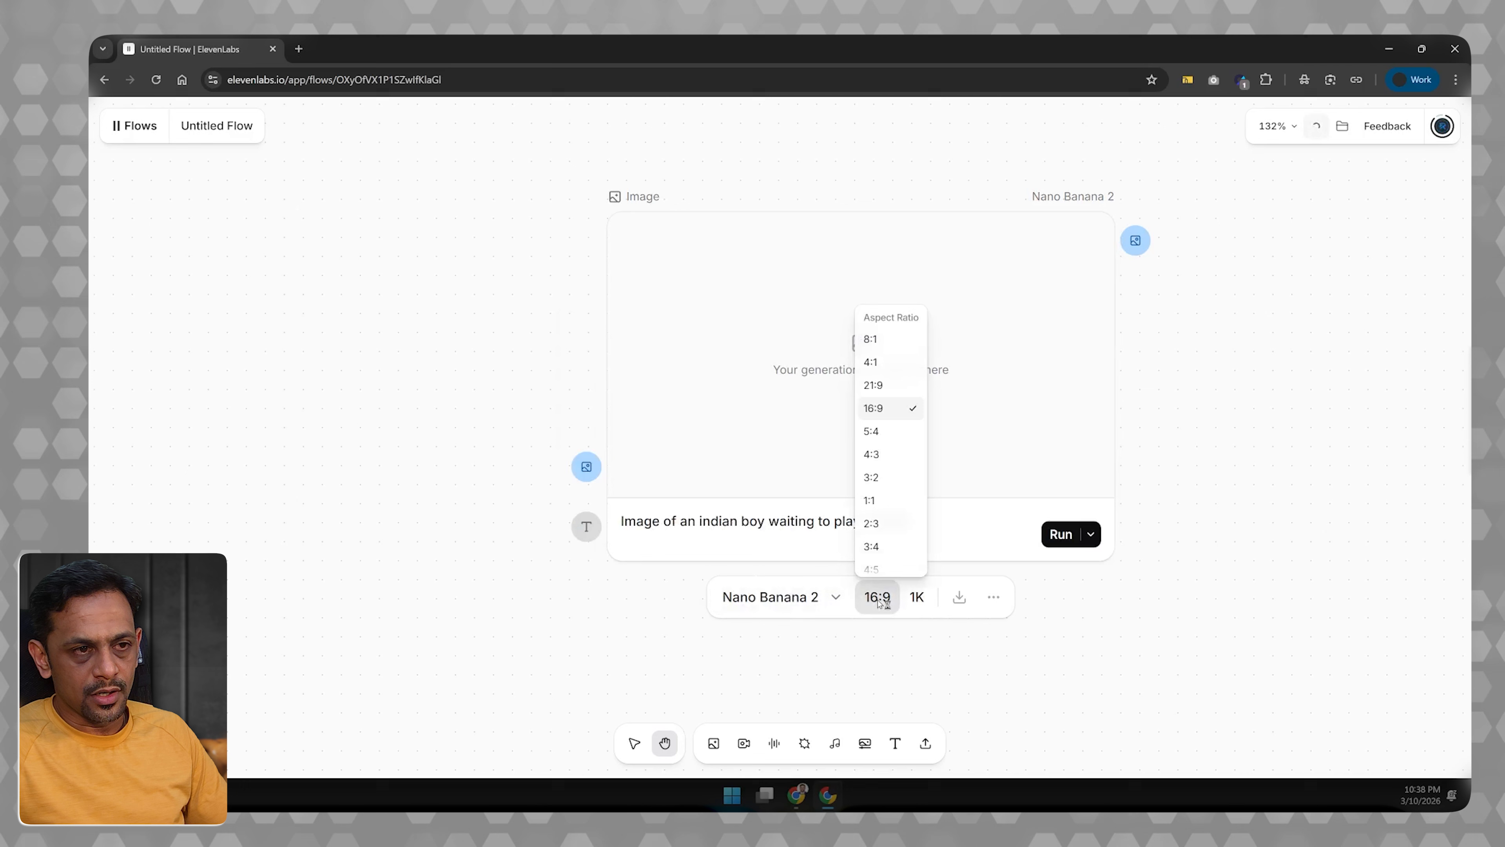
left_click(920, 601)
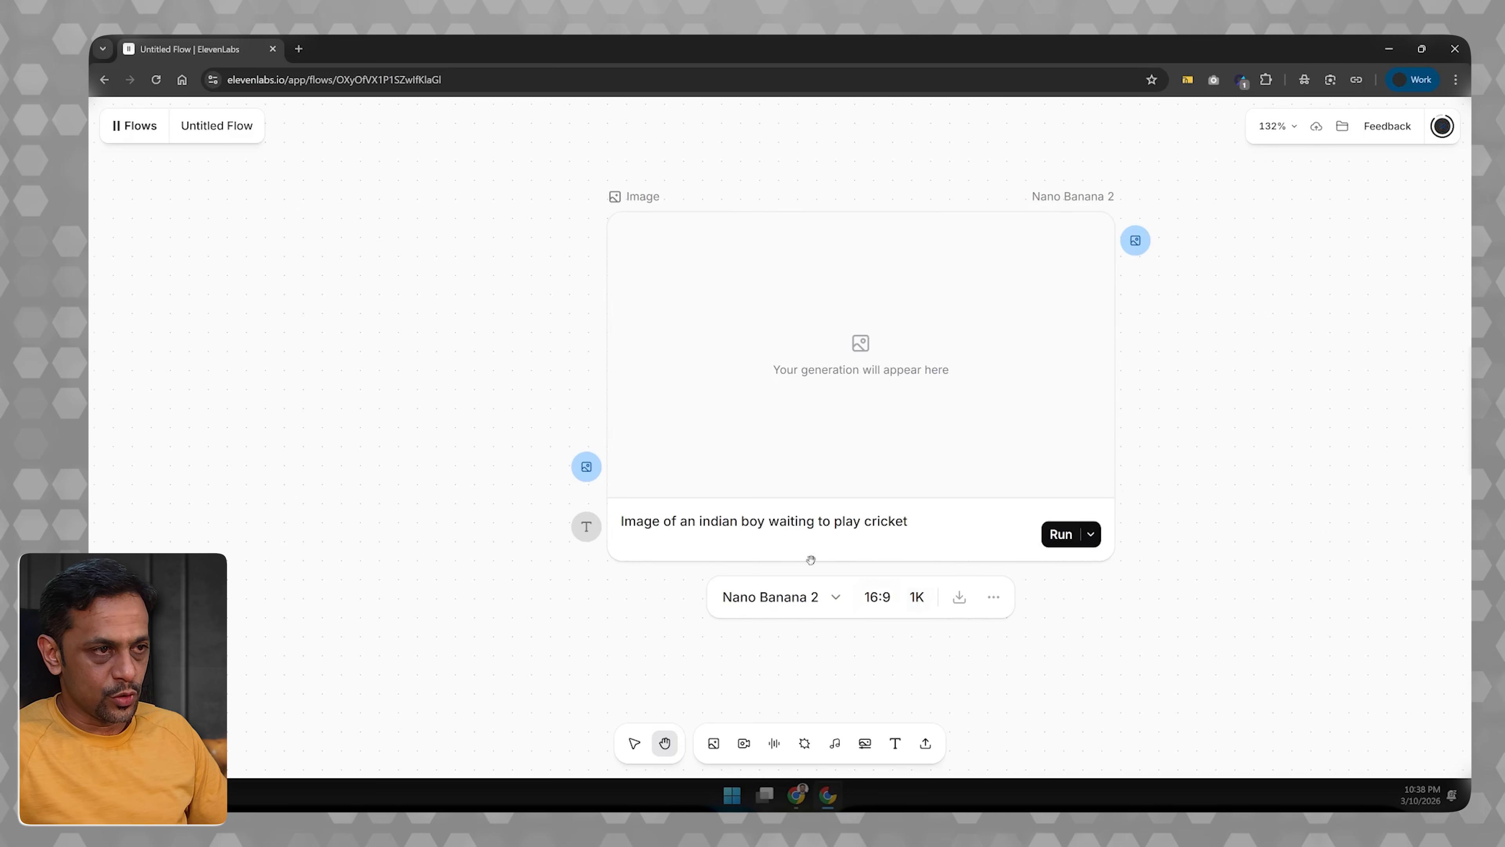
Step: Copy the whole prompt from the Image node and clear it from the node's description
double_click(748, 522)
triple_click(748, 521)
key("ctrl+c")
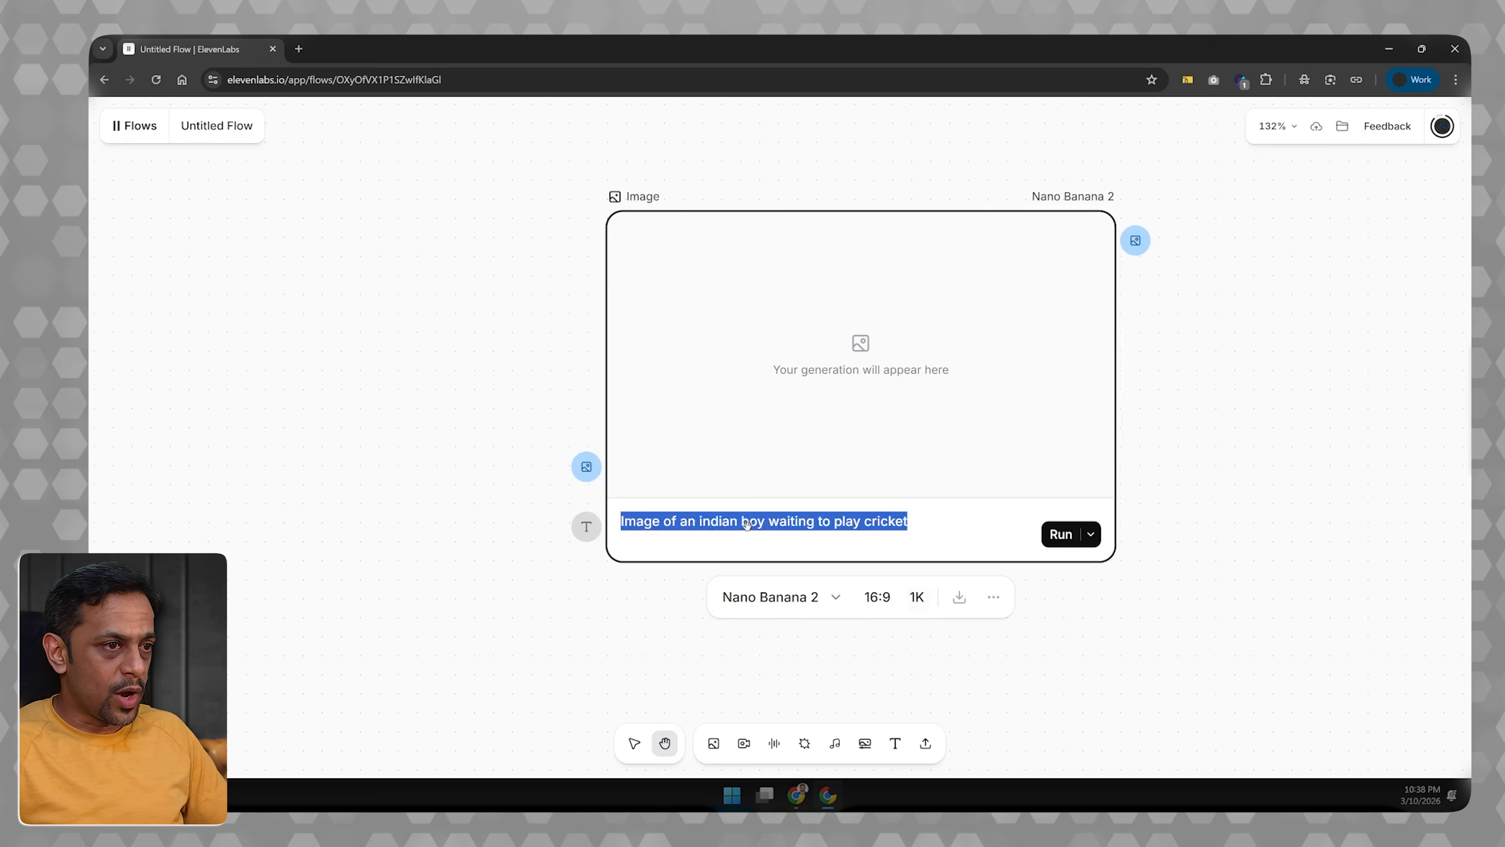
key("BackSpace")
left_click(569, 605)
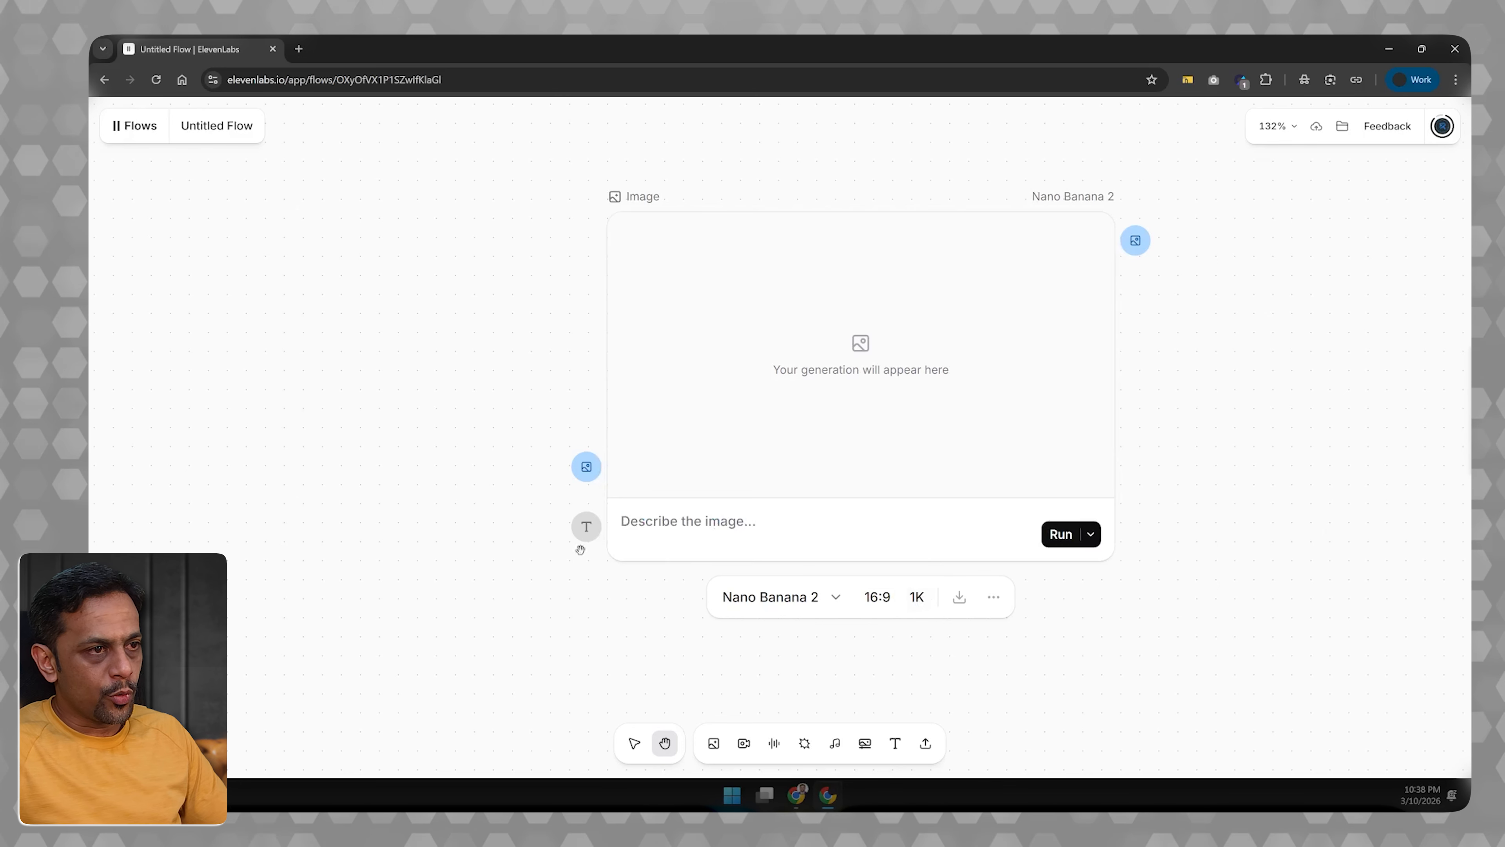
Step: Add a Text node connected to the Image node's prompt input and paste the copied cricket prompt into it
left_click(589, 528)
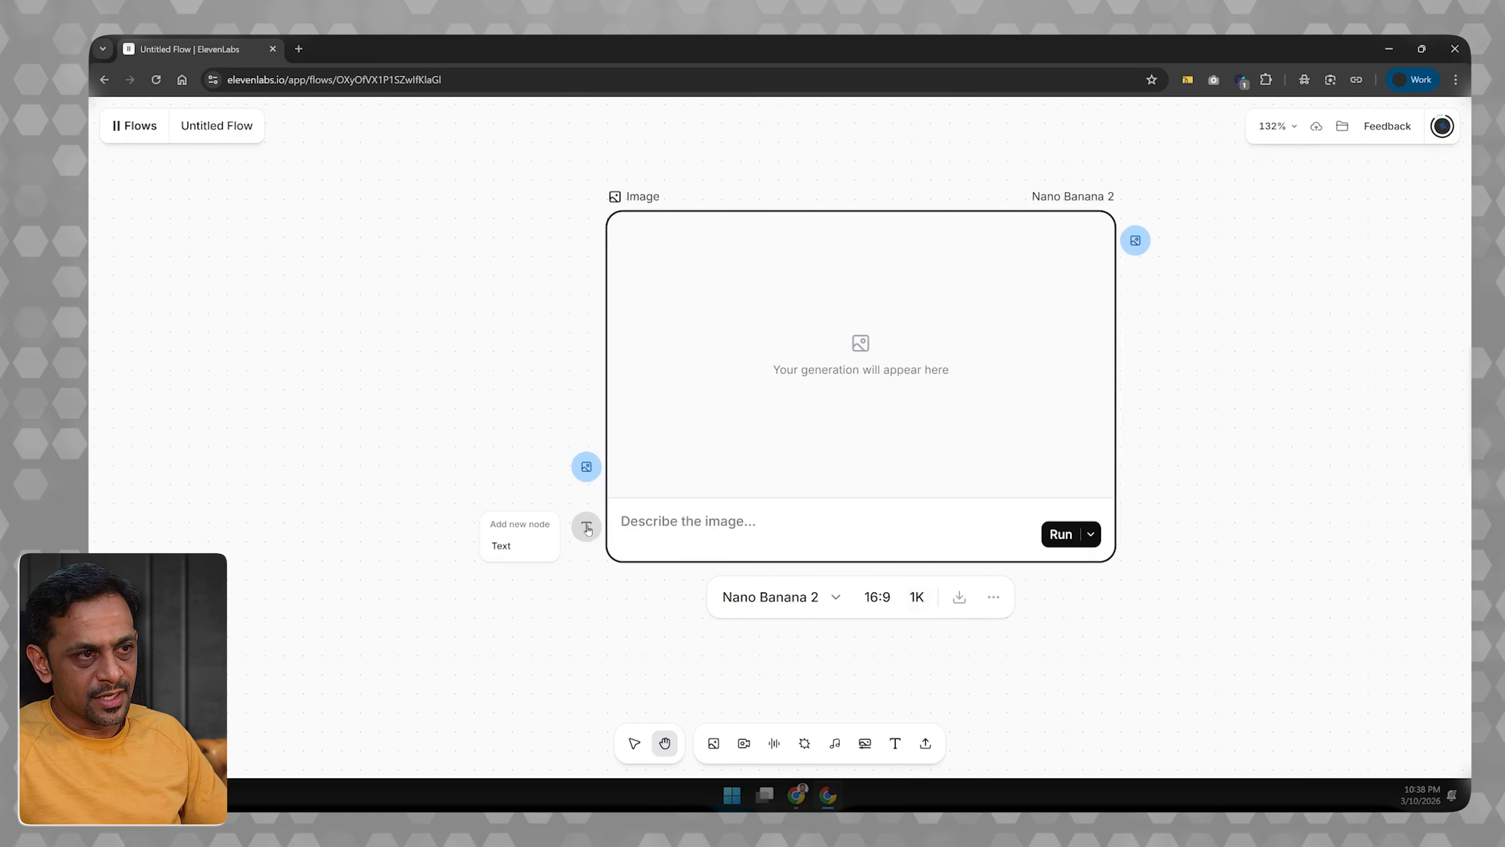
left_click(498, 544)
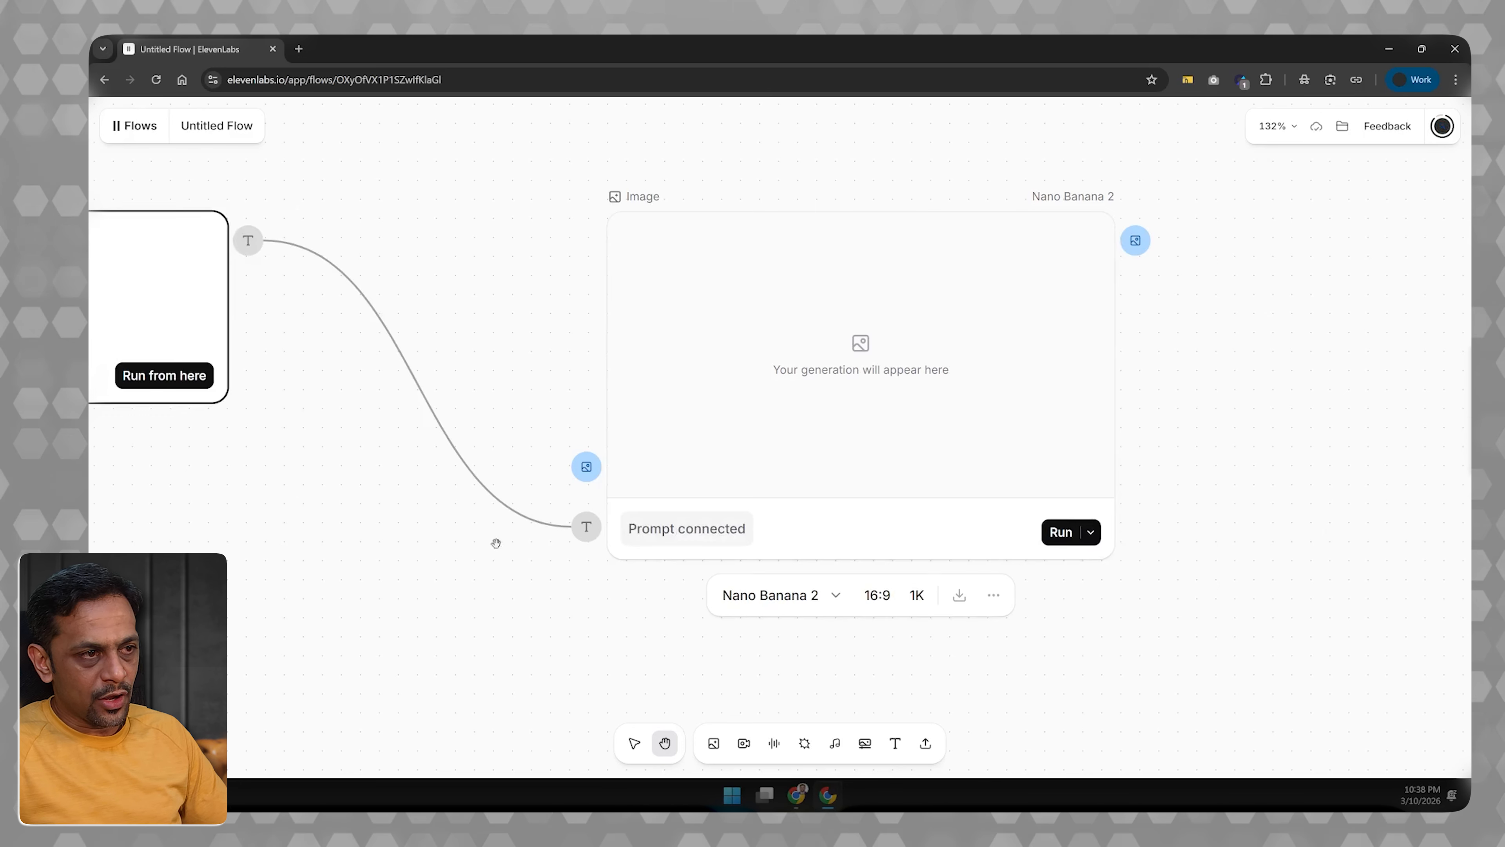
scroll(388, 495, "left", 10)
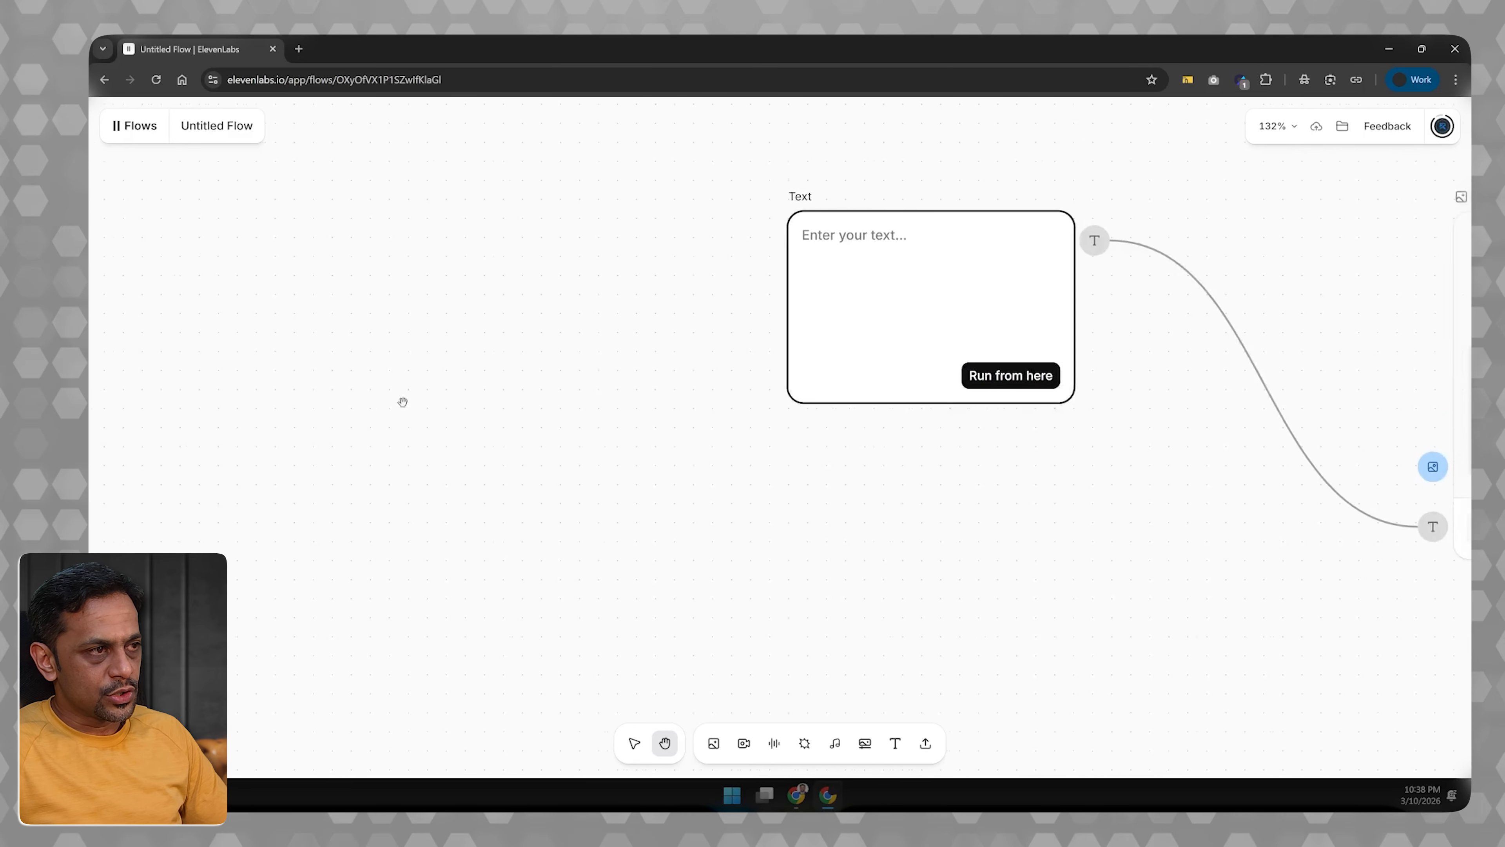
left_click(860, 236)
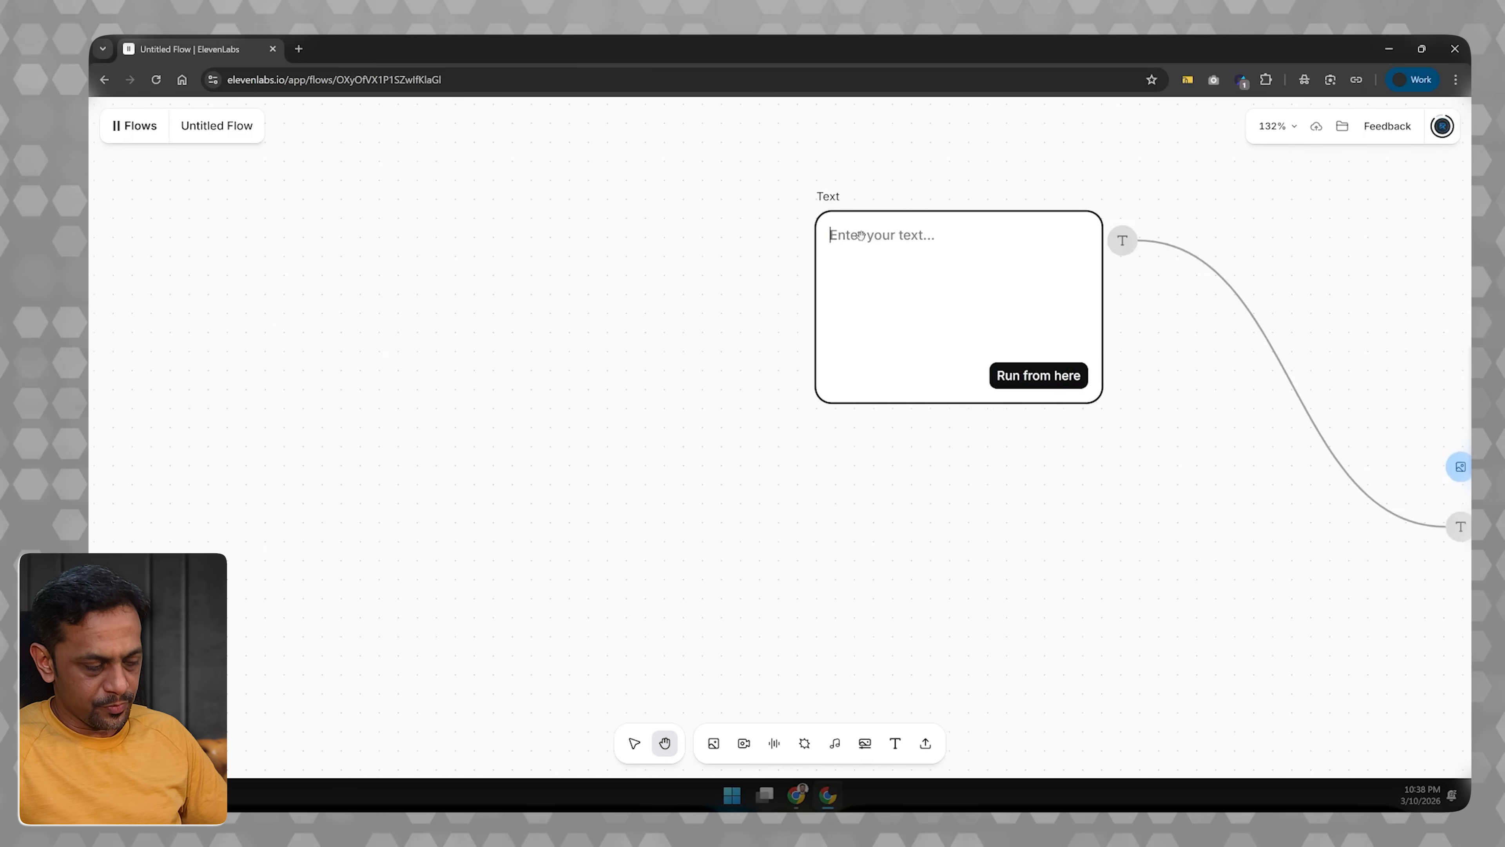
key("ctrl+v")
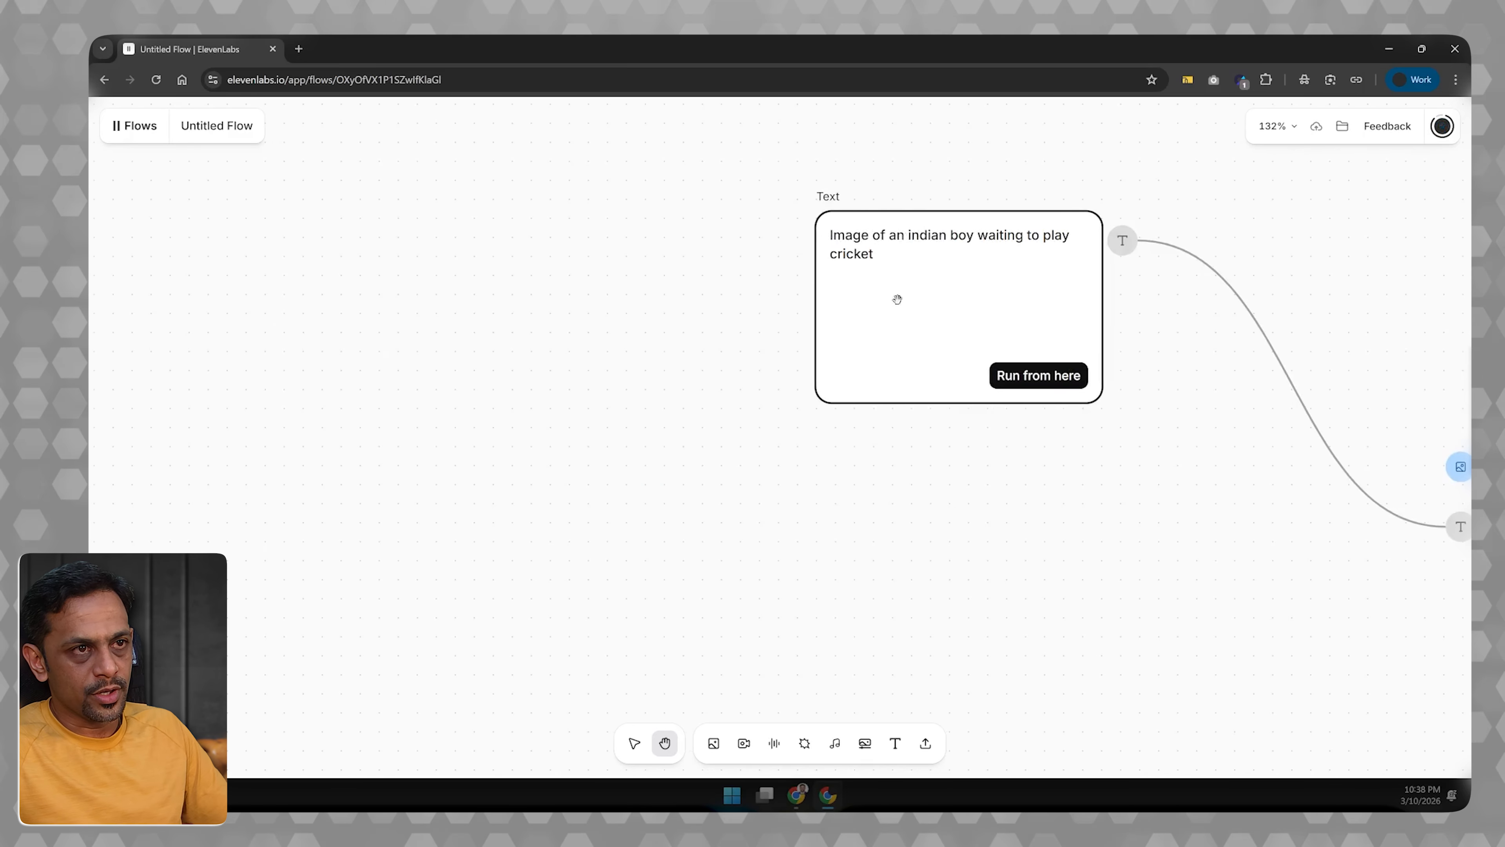
left_click(905, 488)
Step: Check the prompt passed to the Image node and move the Text node down level with its prompt input
scroll(905, 488, "down", 3)
scroll(1180, 528, "right", 9)
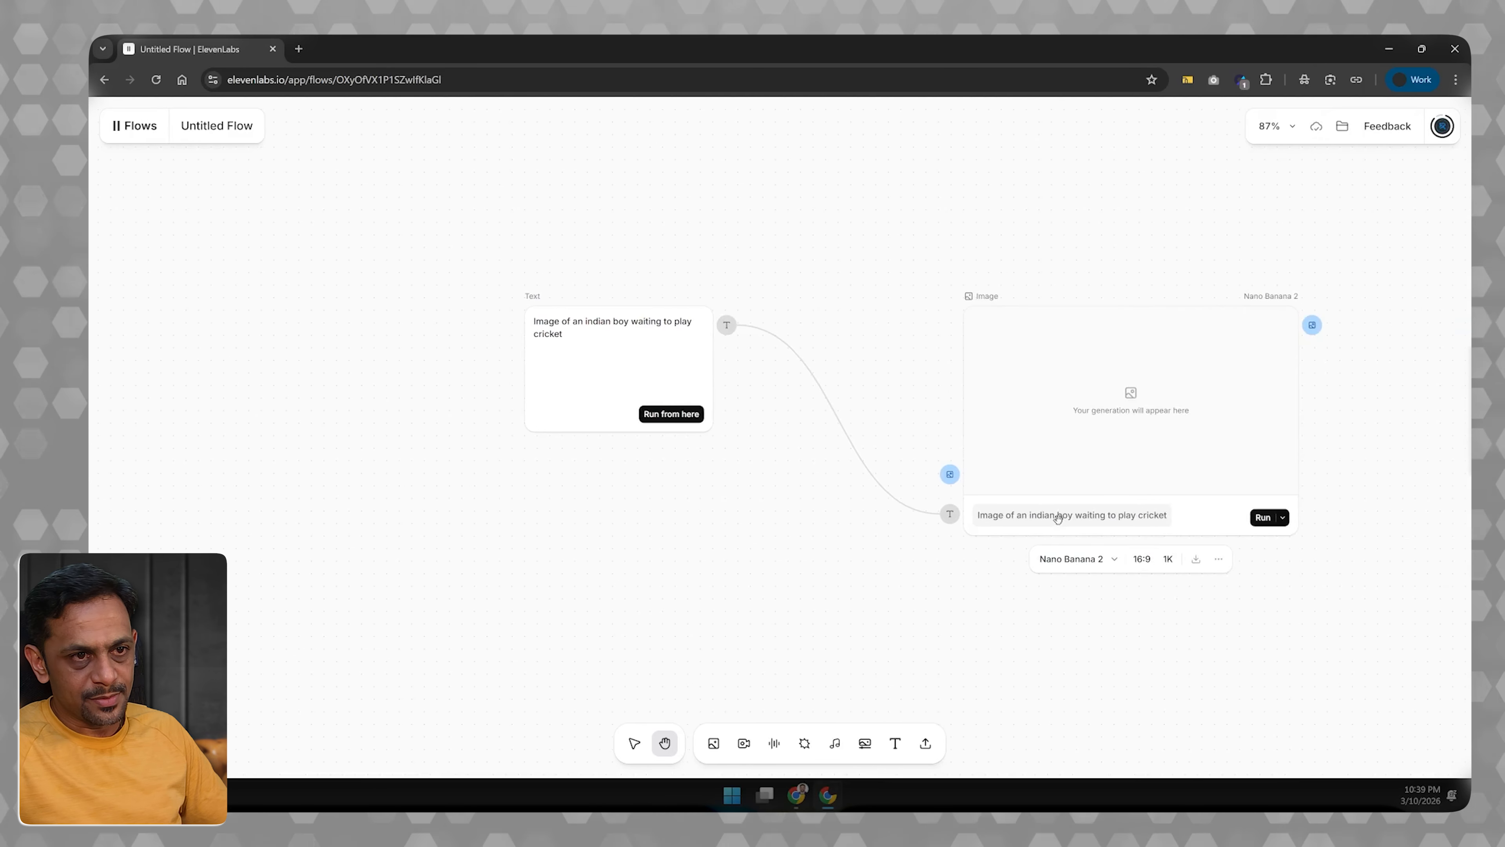
left_click(1058, 516)
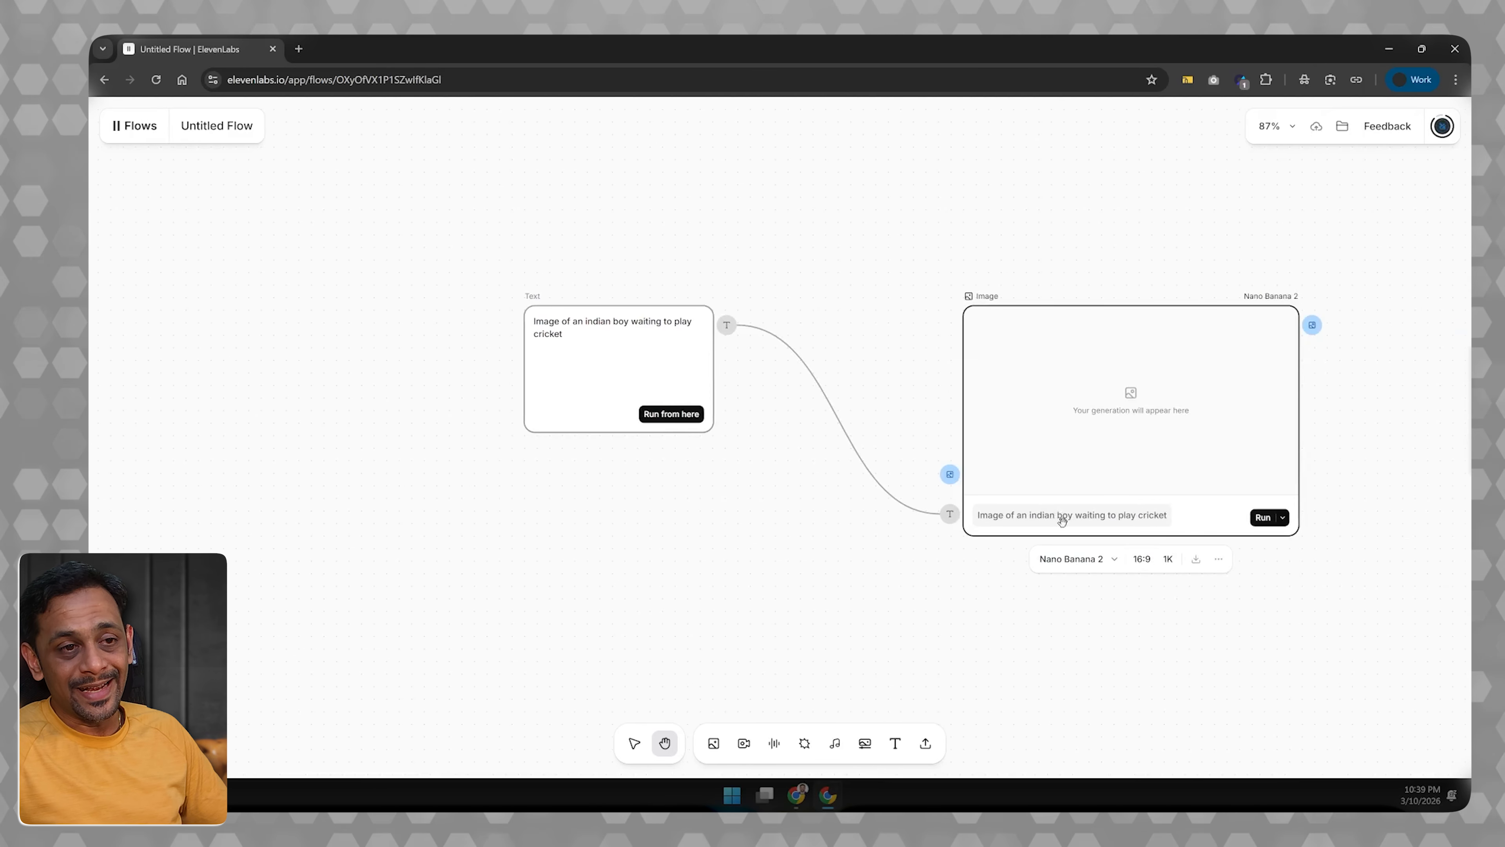
left_click_drag(575, 403, 561, 558)
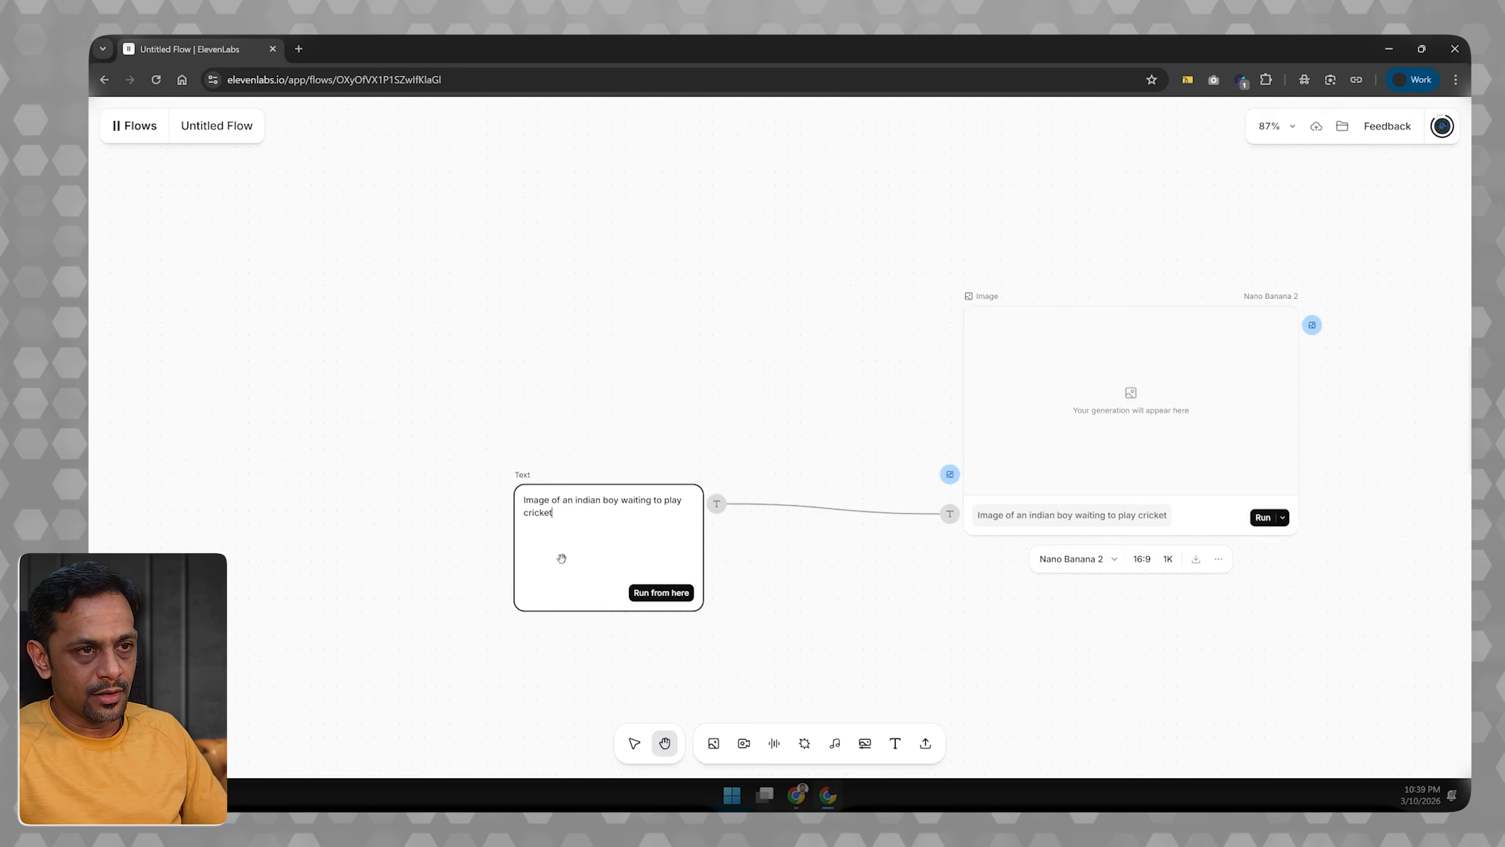
Step: Upload the Canara_College photo as a reference node connected to the Image node's image input
left_click(950, 475)
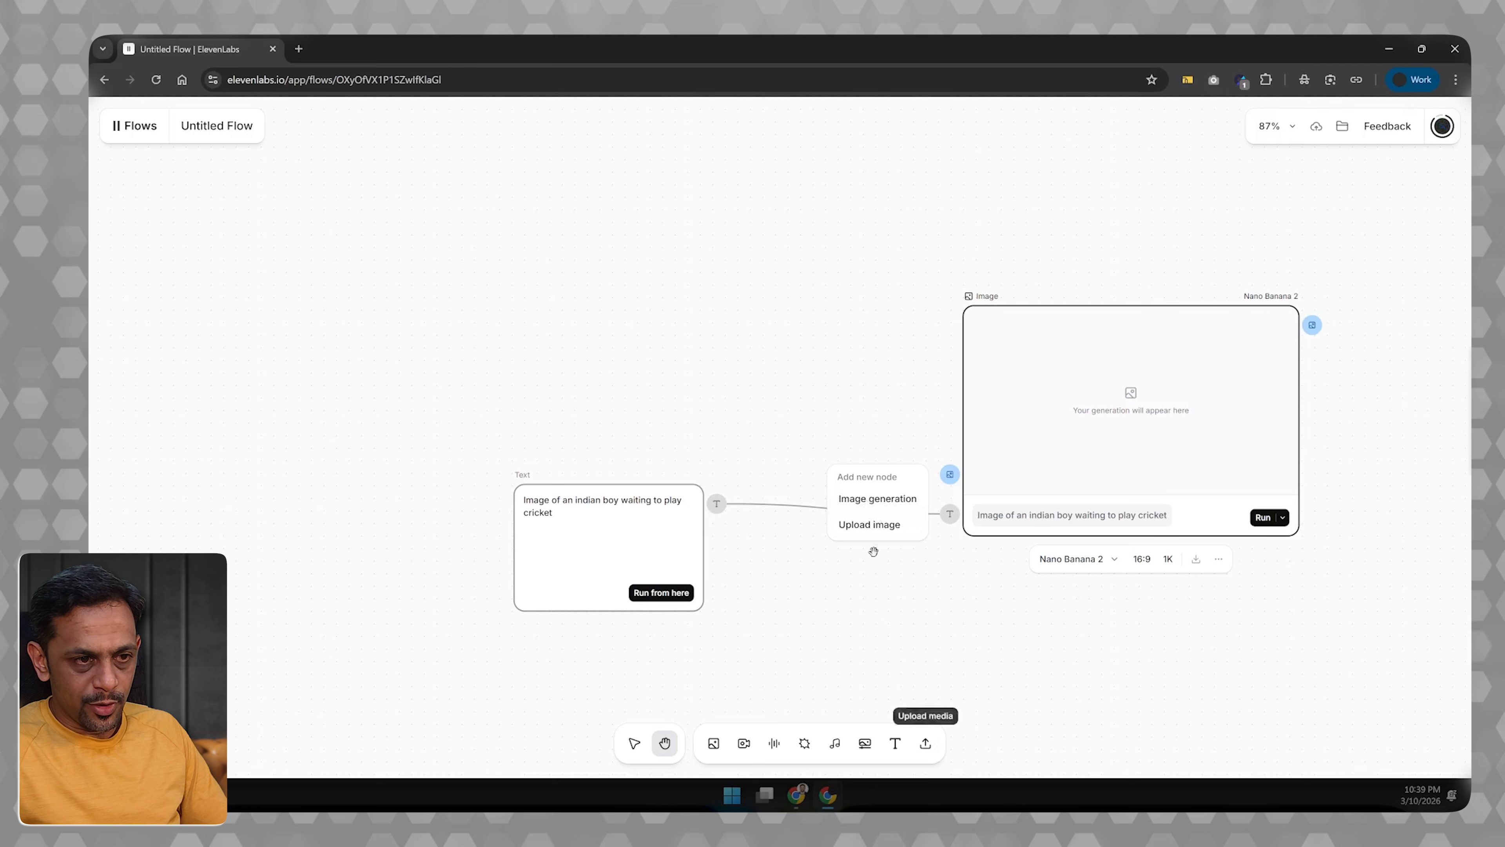
left_click(870, 525)
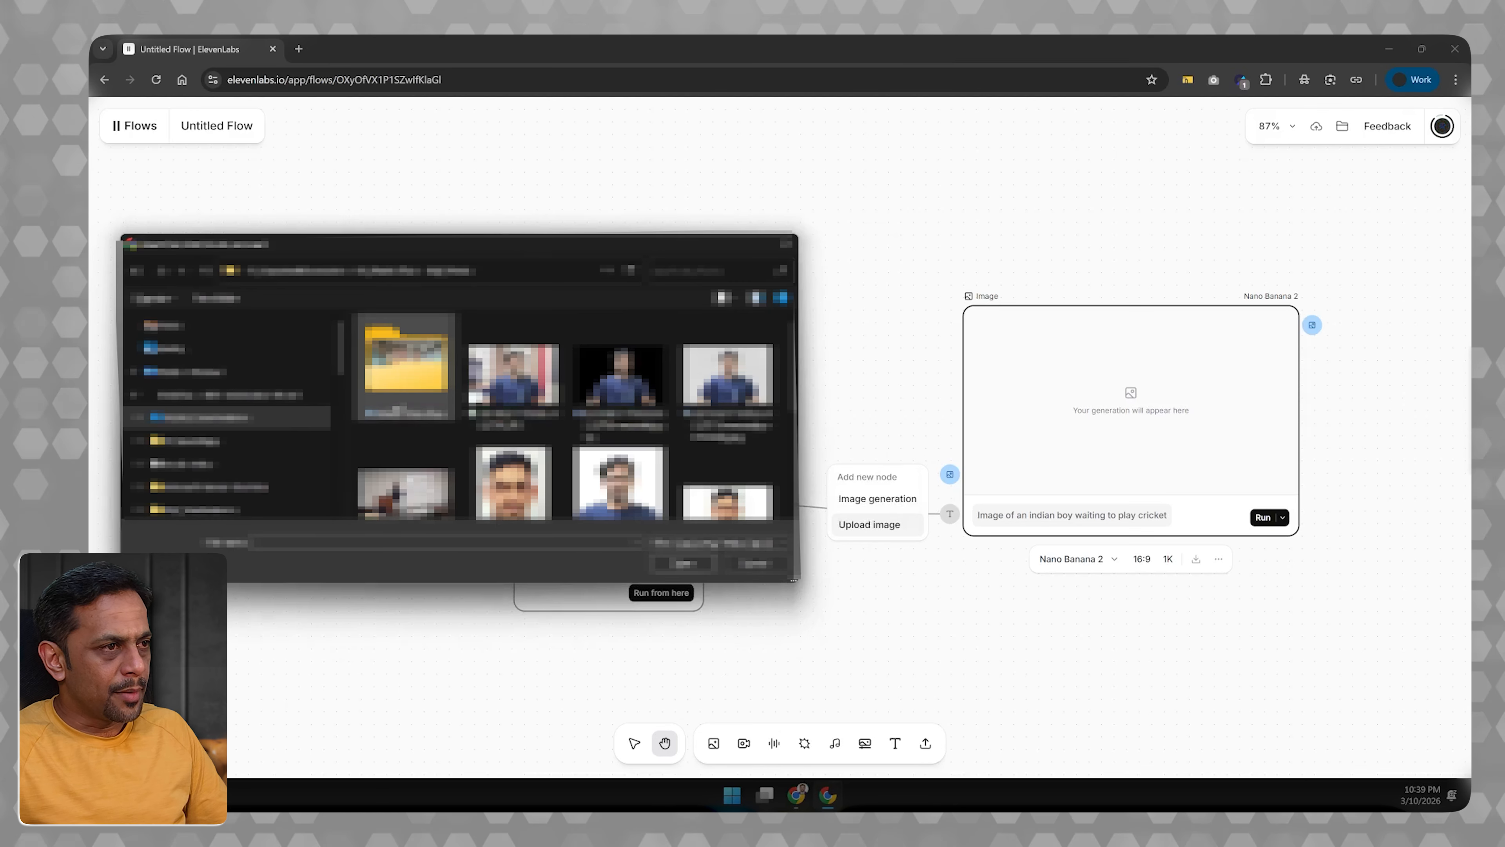
left_click(407, 482)
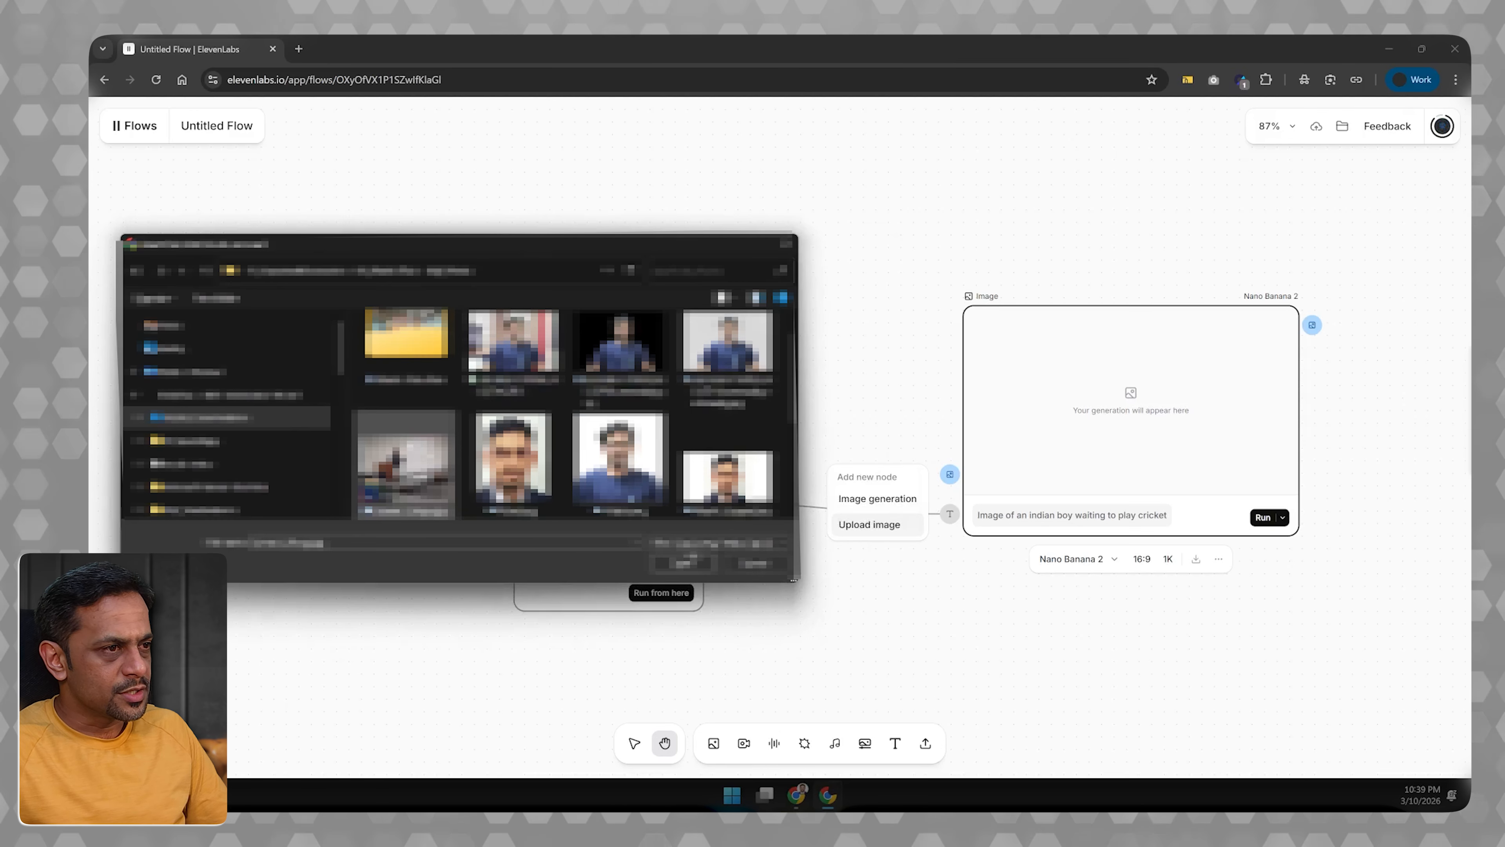
left_click(683, 562)
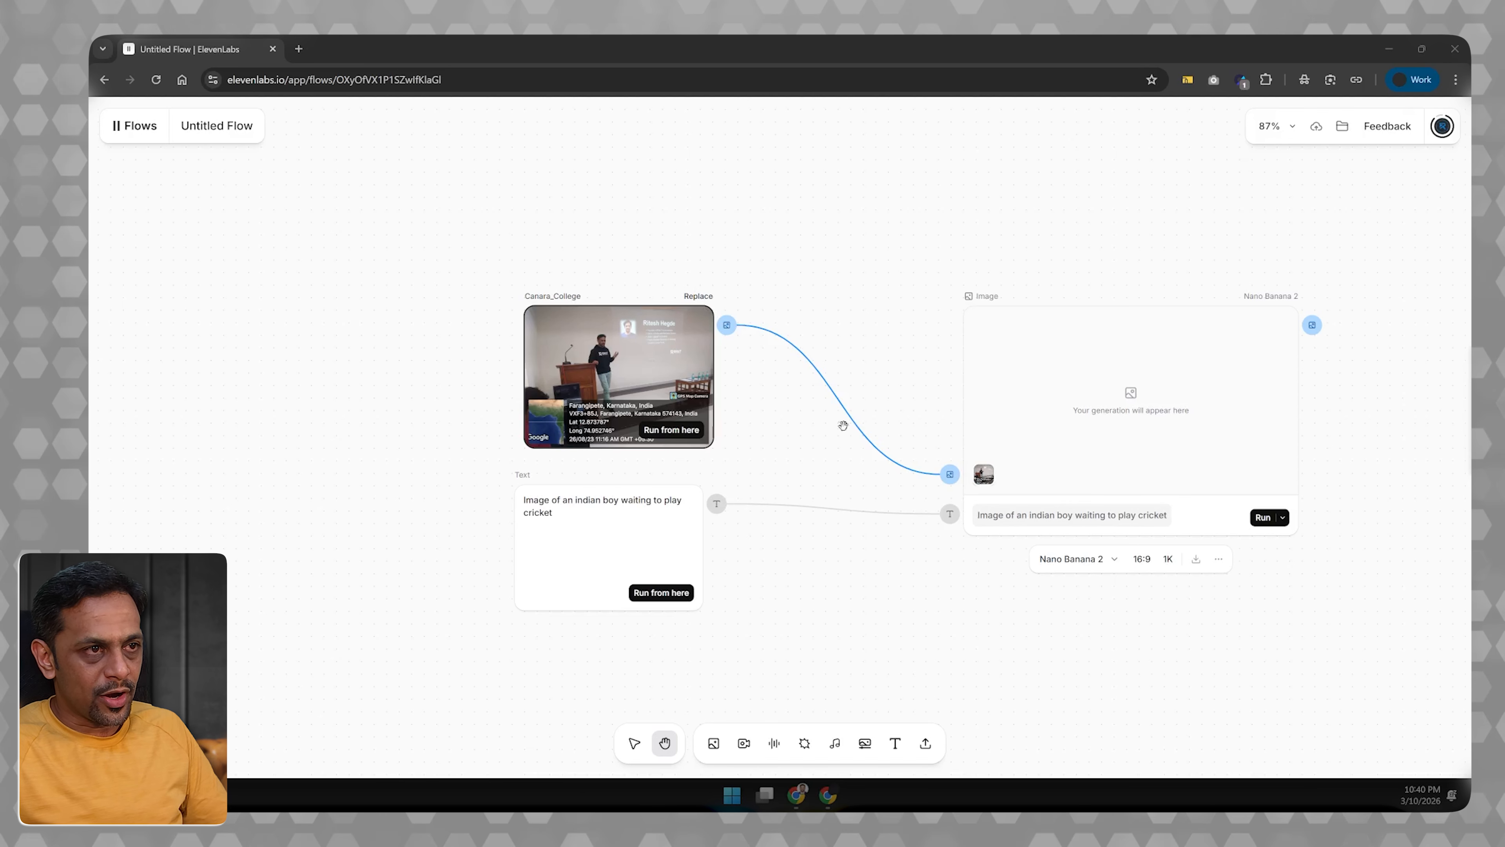
Step: Remove the photo's connection to the Image node and delete the uploaded Canara_College node
left_click(839, 399)
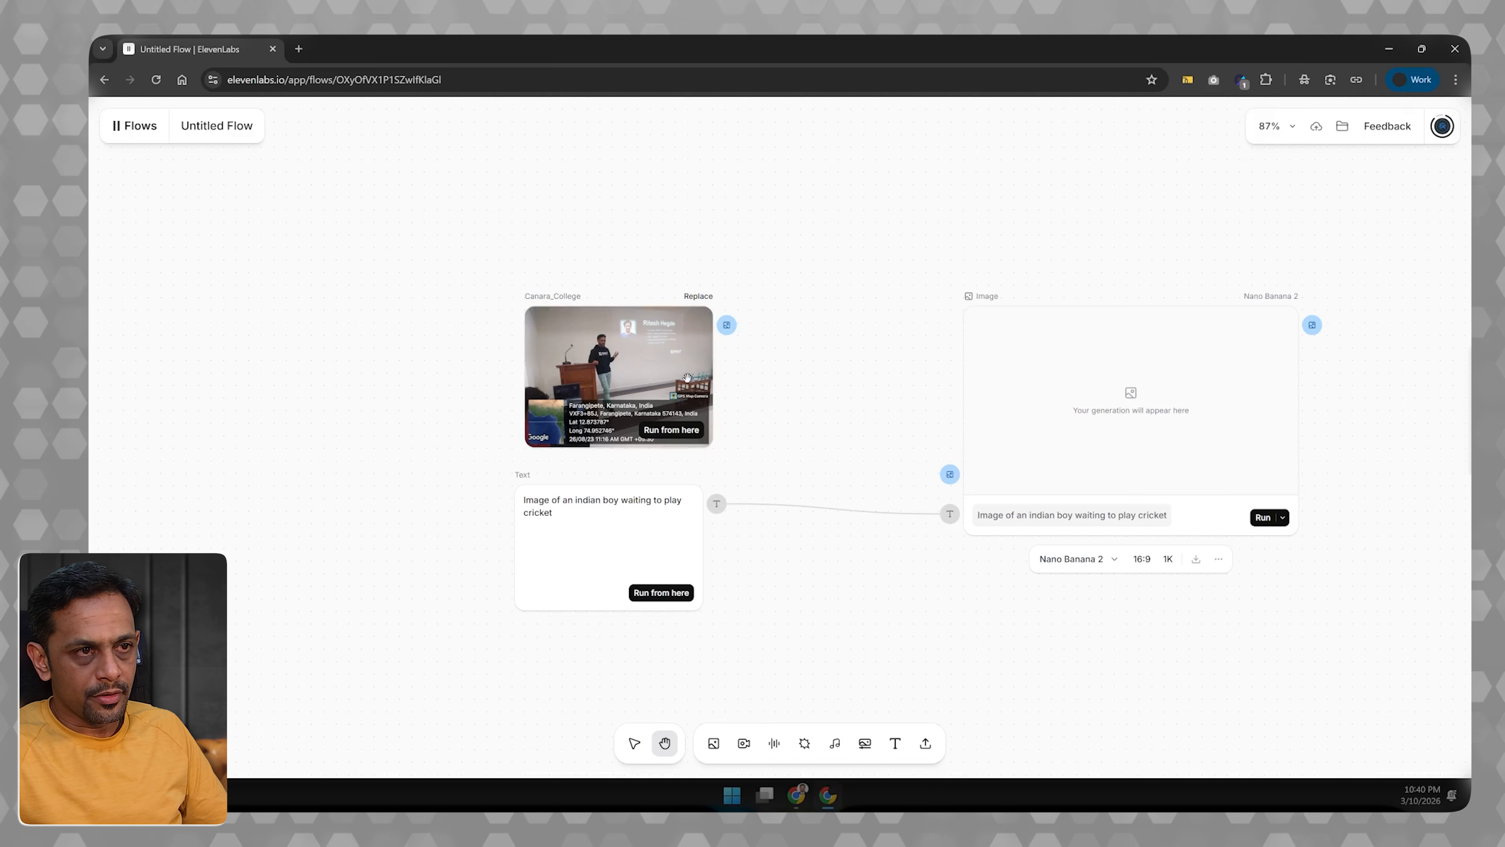
key("Delete")
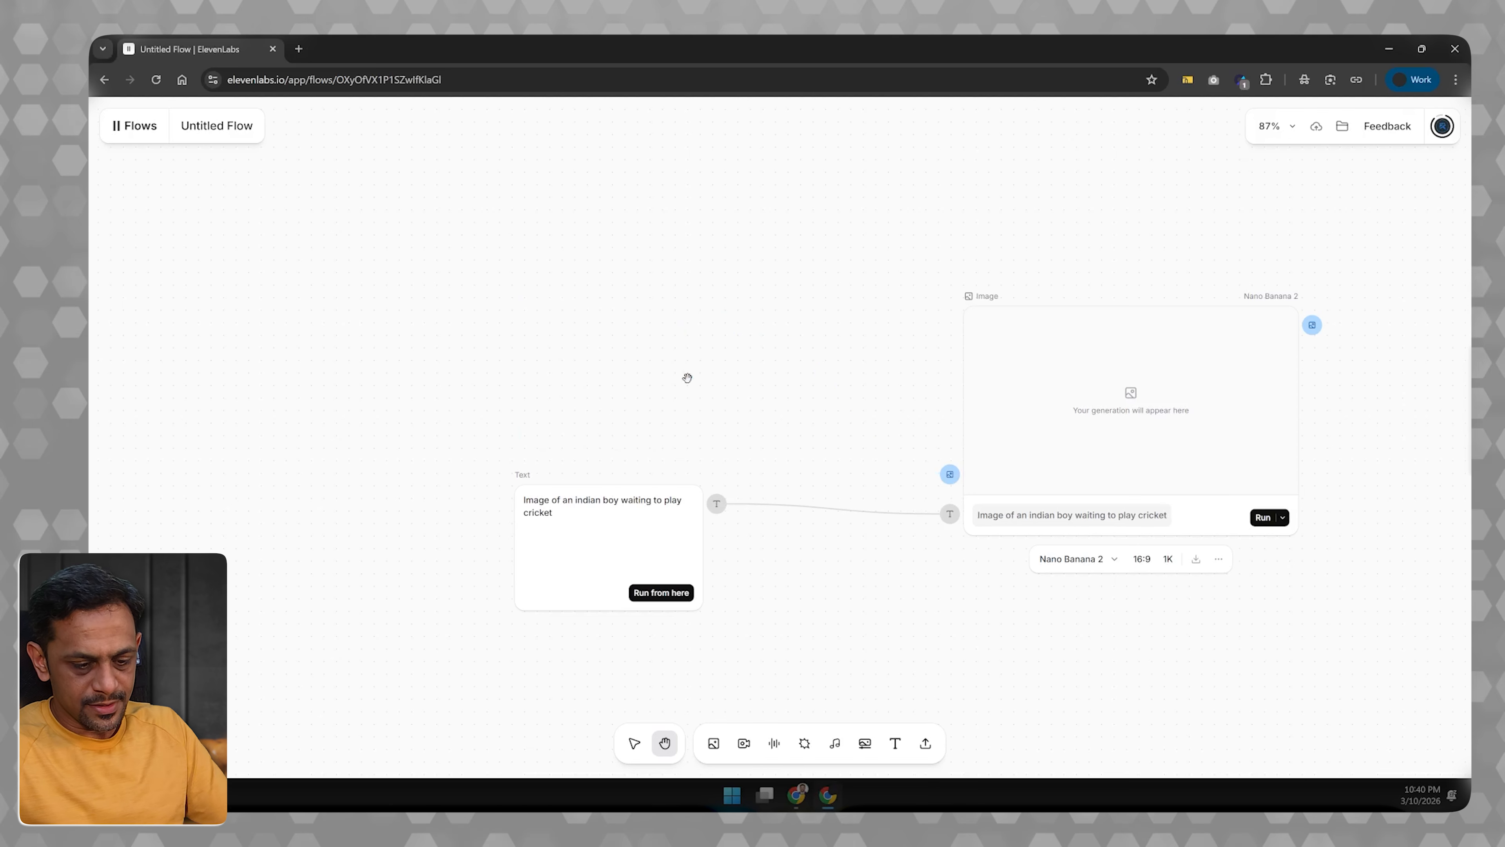
Step: Add an Image generation node connected to the existing Image node's image input
left_click(950, 476)
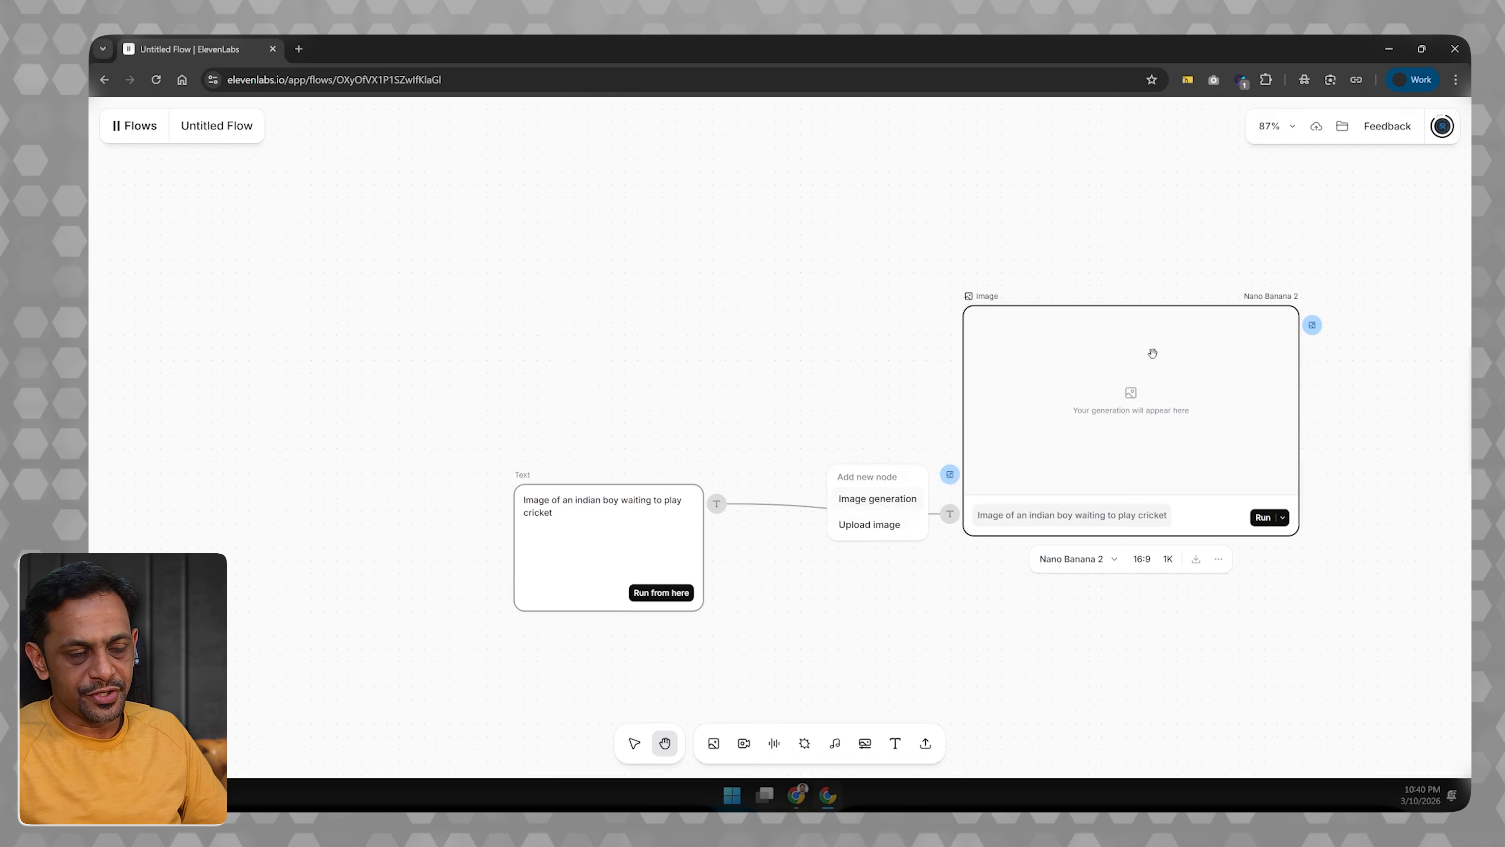
left_click(897, 509)
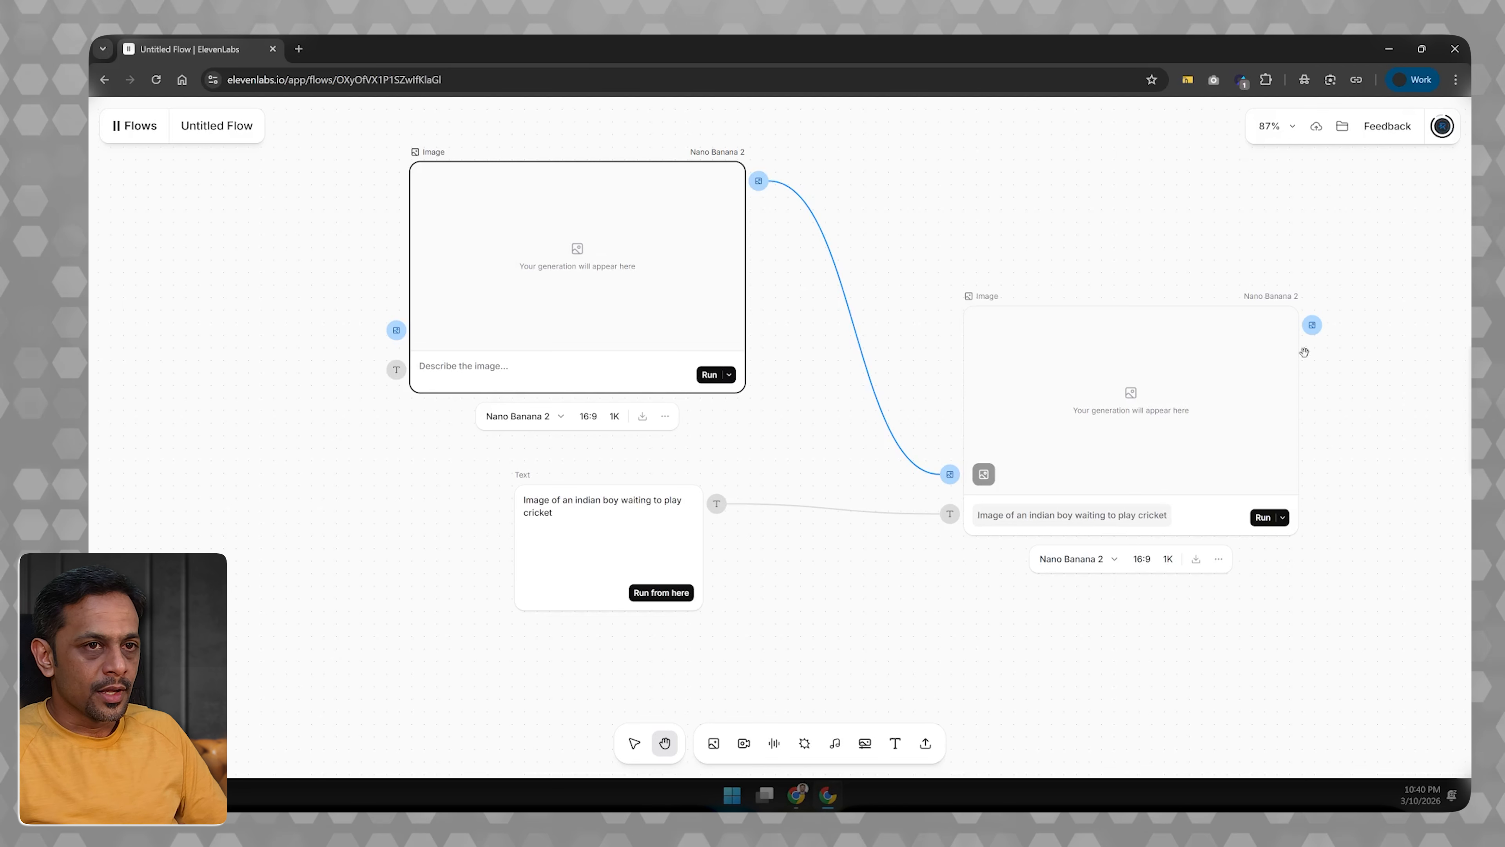
Step: Review the node types that can be added from the prompted Image node's output
left_click(1313, 331)
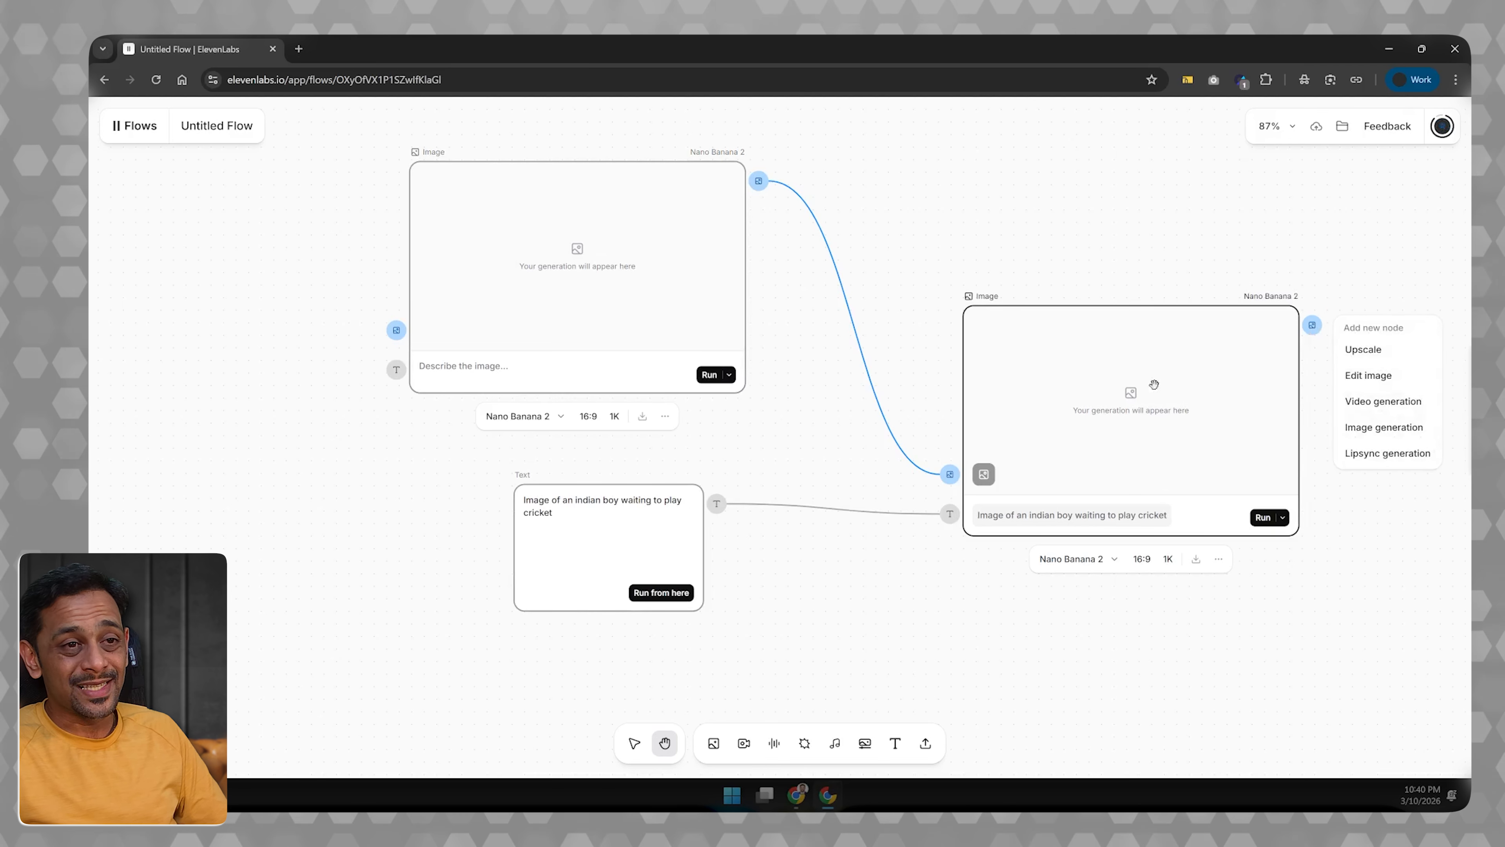
left_click_drag(1358, 554, 995, 554)
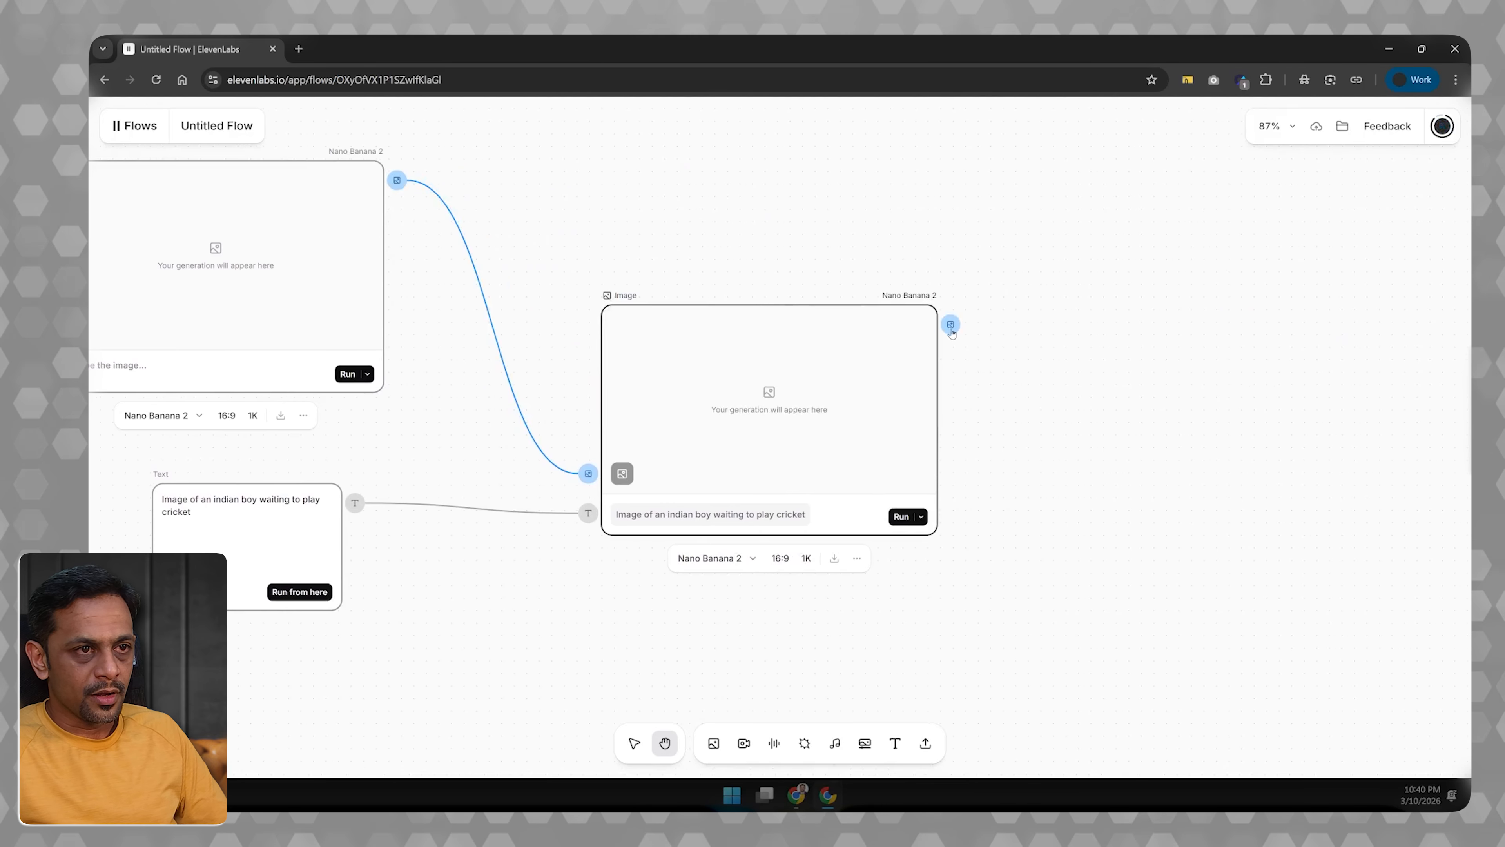
Step: Add an Edit image node connected to the prompted Image node's output
left_click(951, 327)
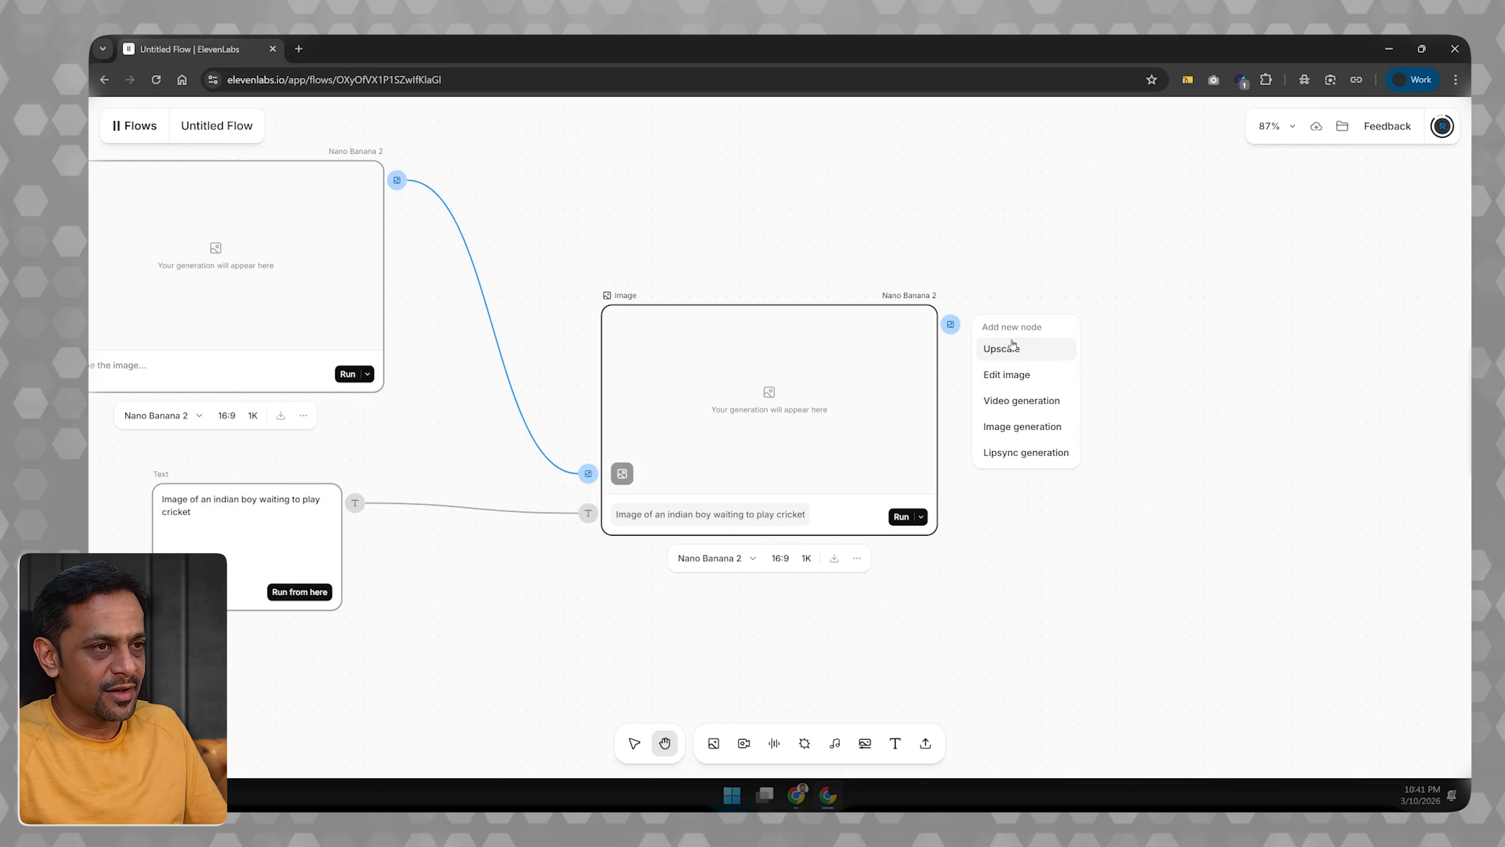
left_click(1006, 375)
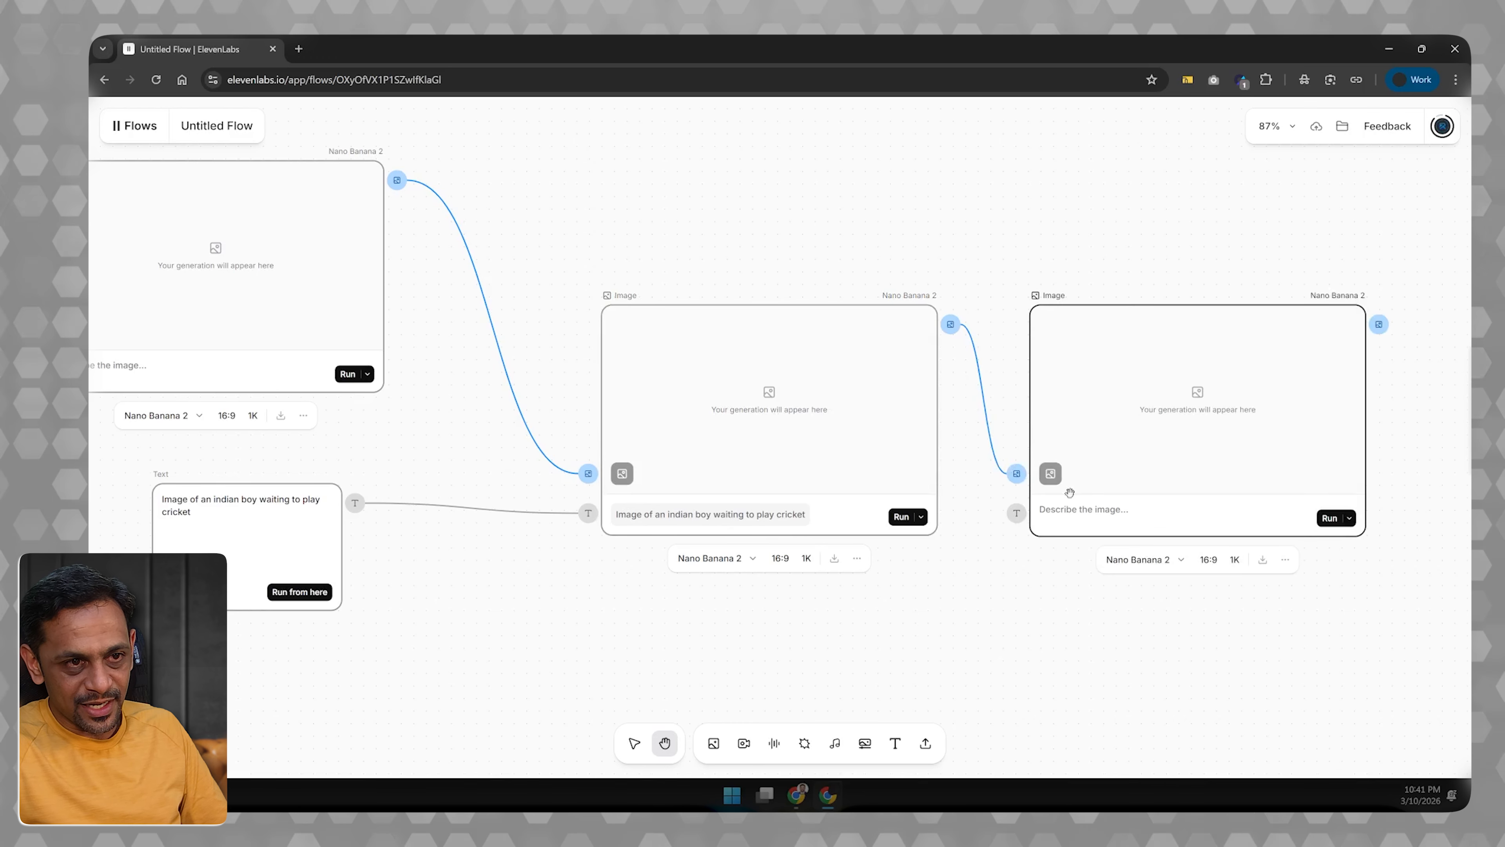
left_click(1116, 509)
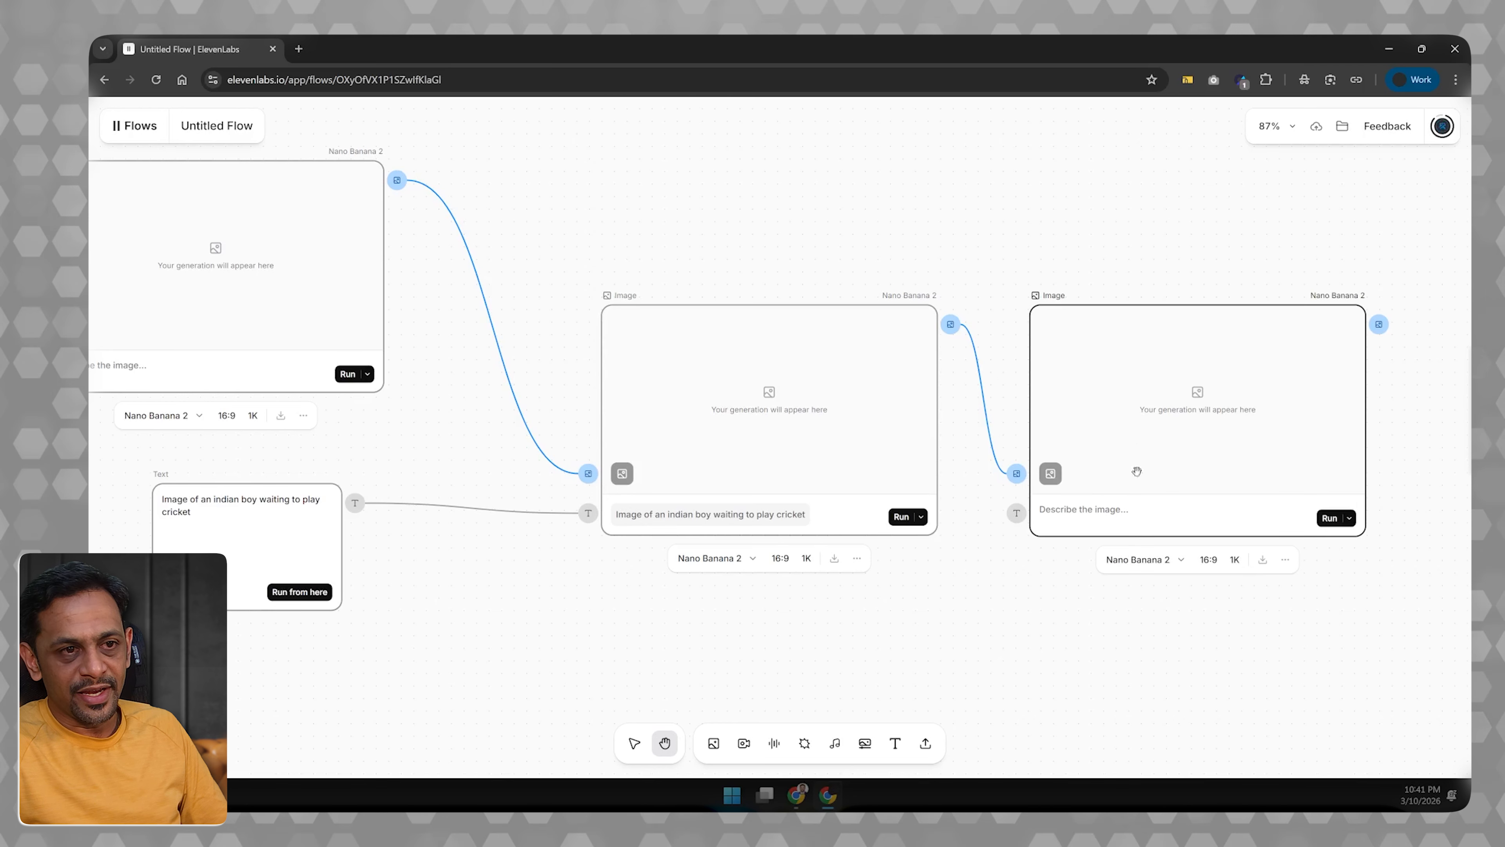
Step: Remove the connection between the prompted Image node and the added editing node, and delete that node
left_click(983, 399)
left_click(951, 325)
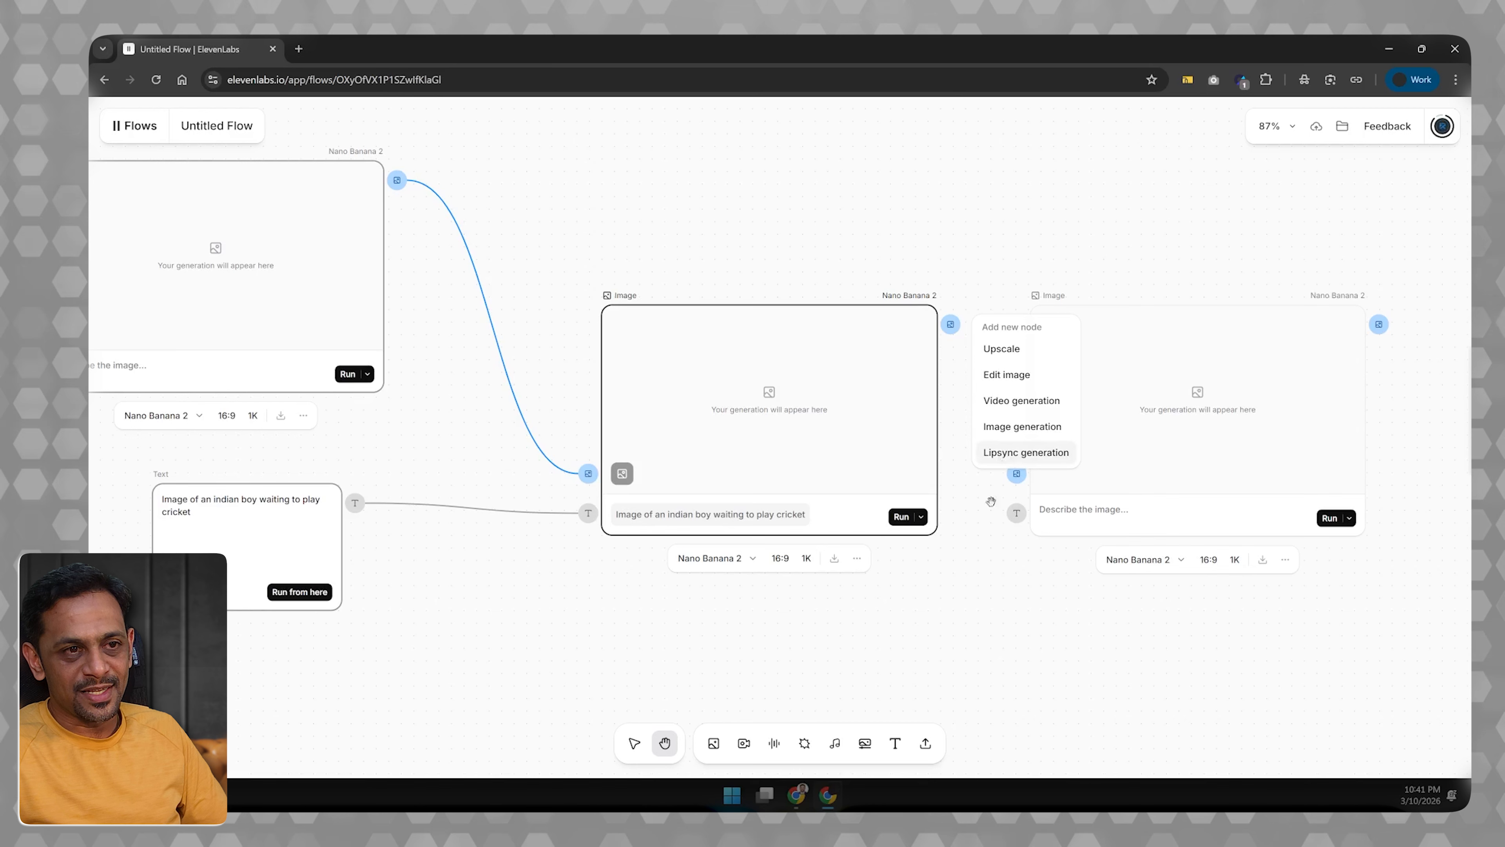
left_click(980, 562)
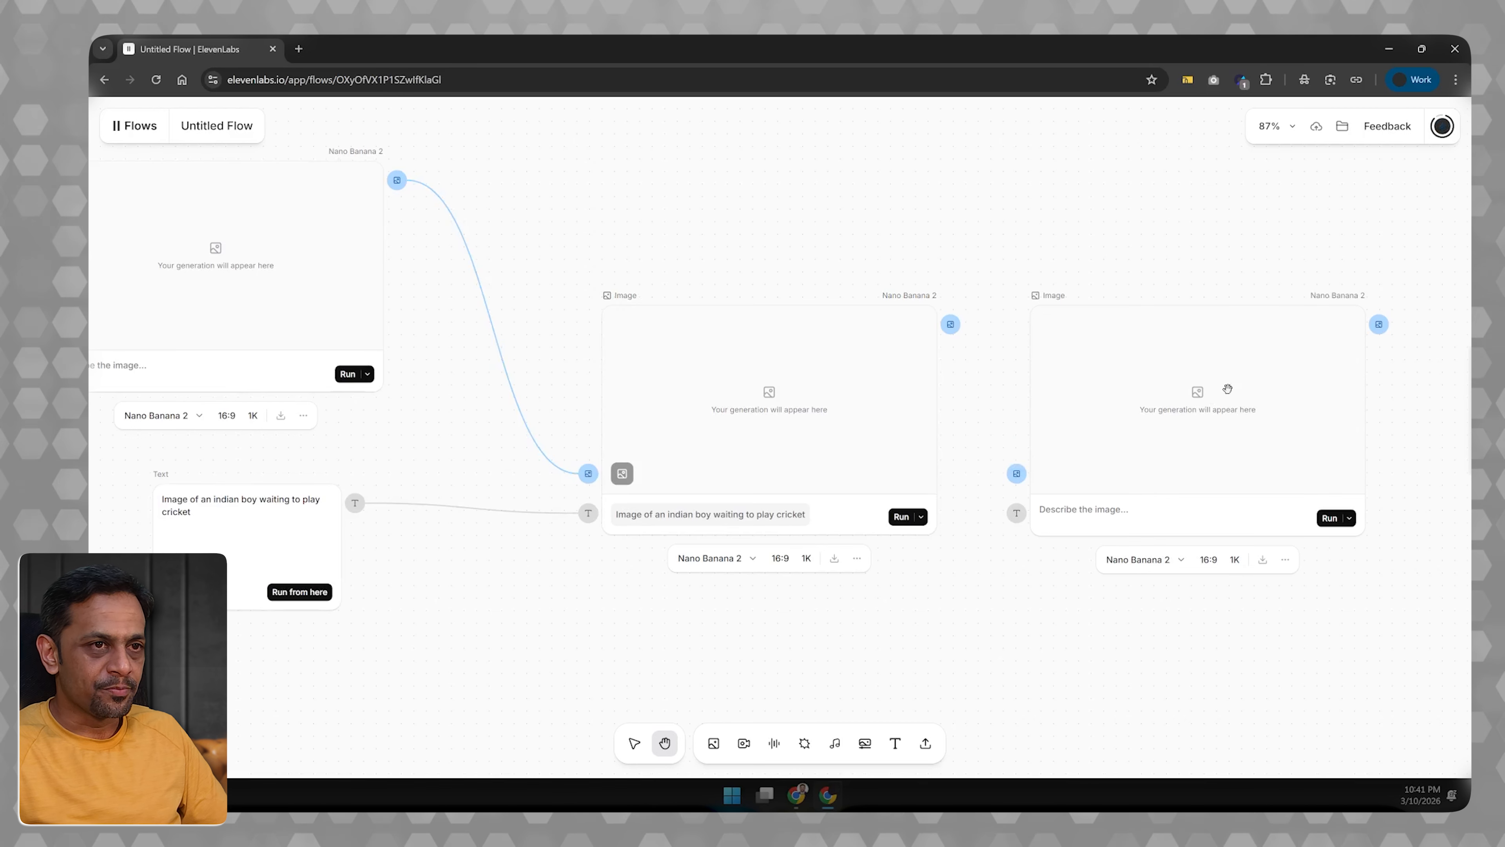
left_click(1316, 352)
key("Delete")
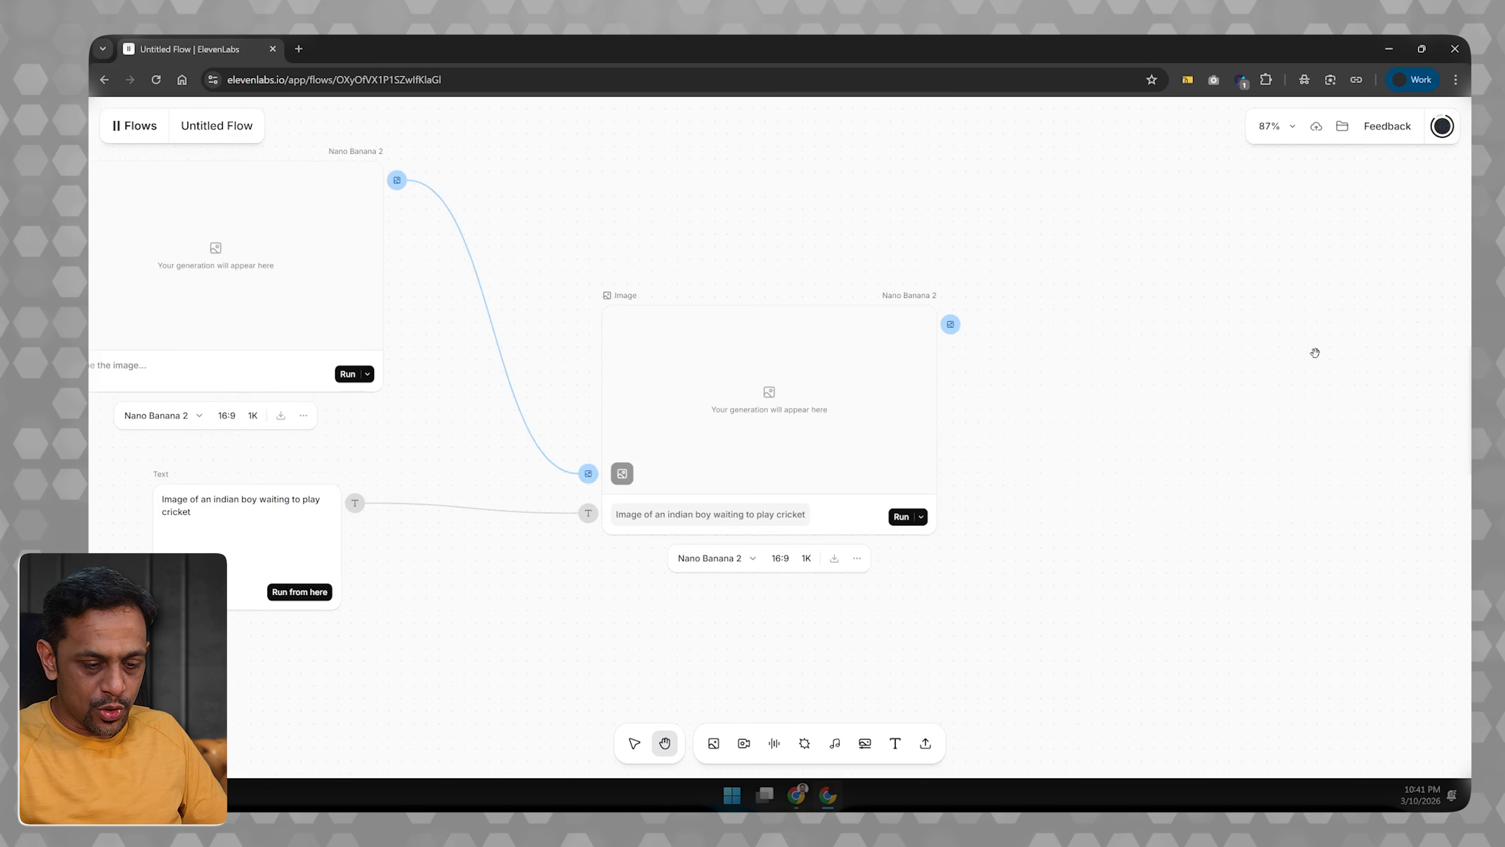
Step: Add a Video generation node beside the prompted Image node and move that Image node down, clear of the first Image node
left_click(743, 746)
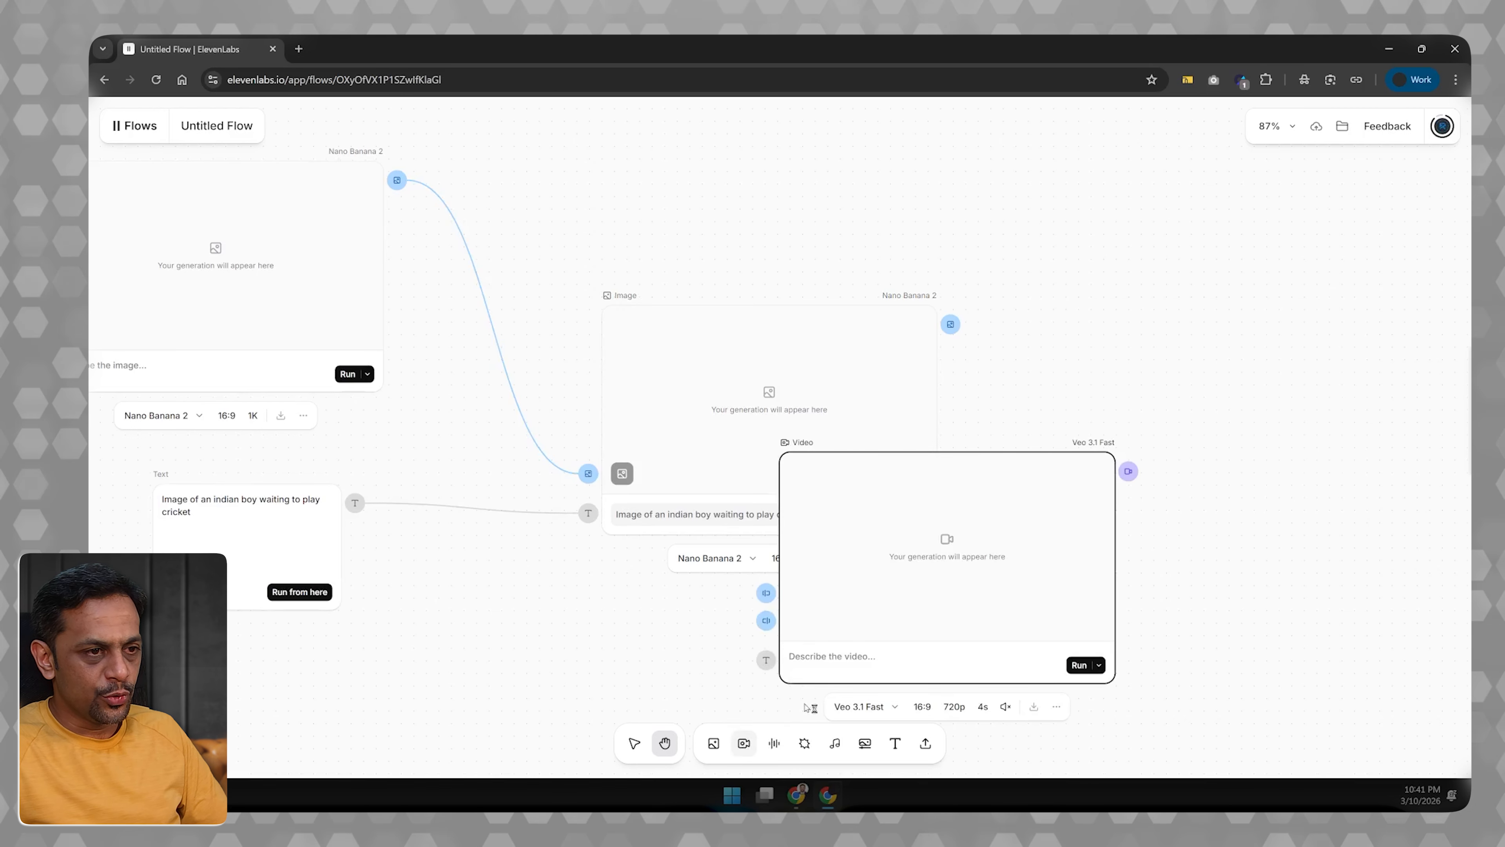
left_click_drag(1024, 521, 1263, 365)
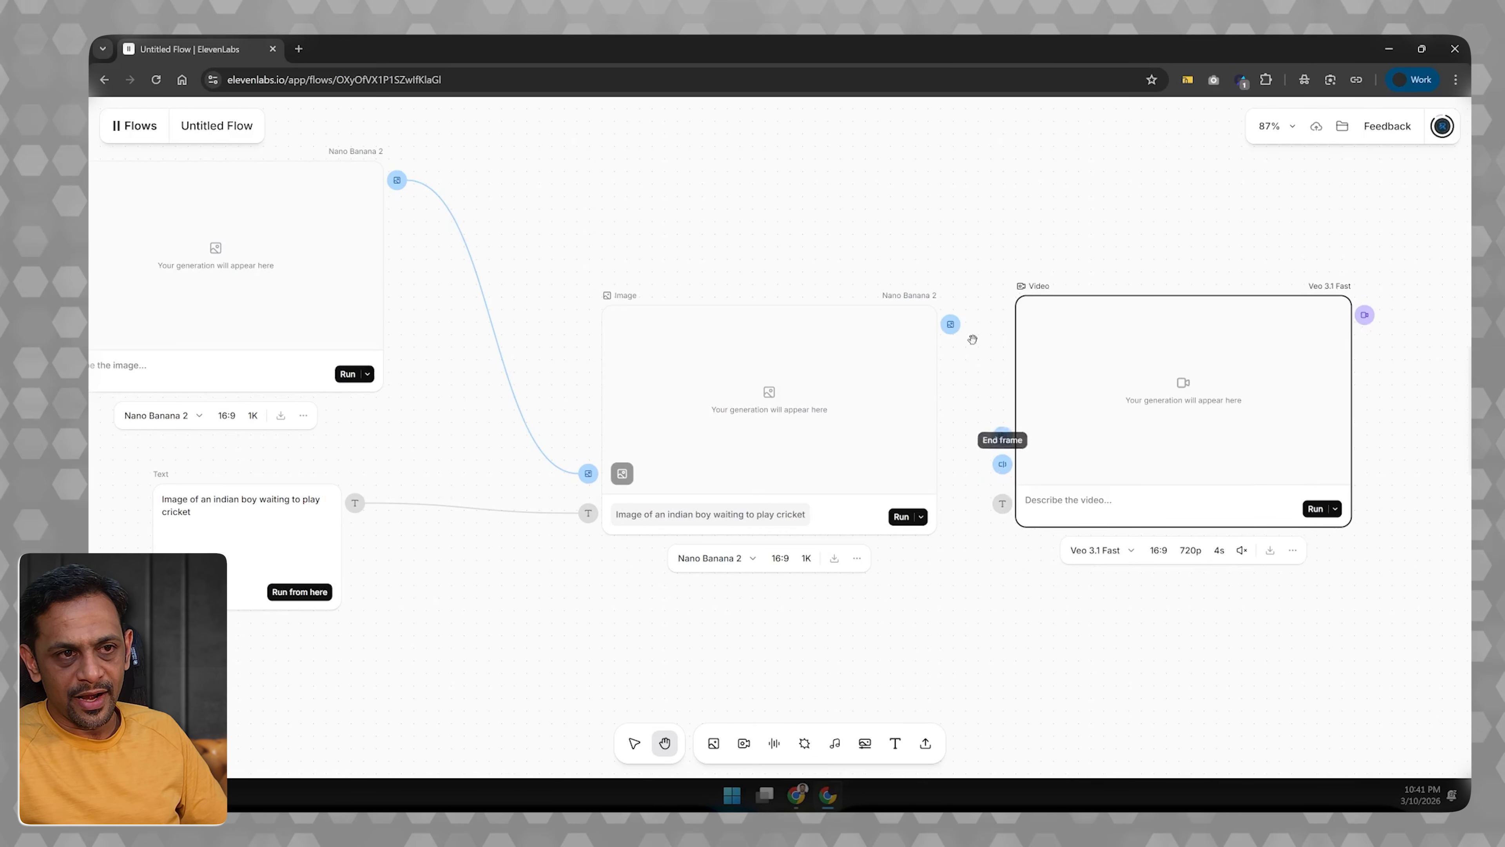
left_click_drag(661, 390, 514, 617)
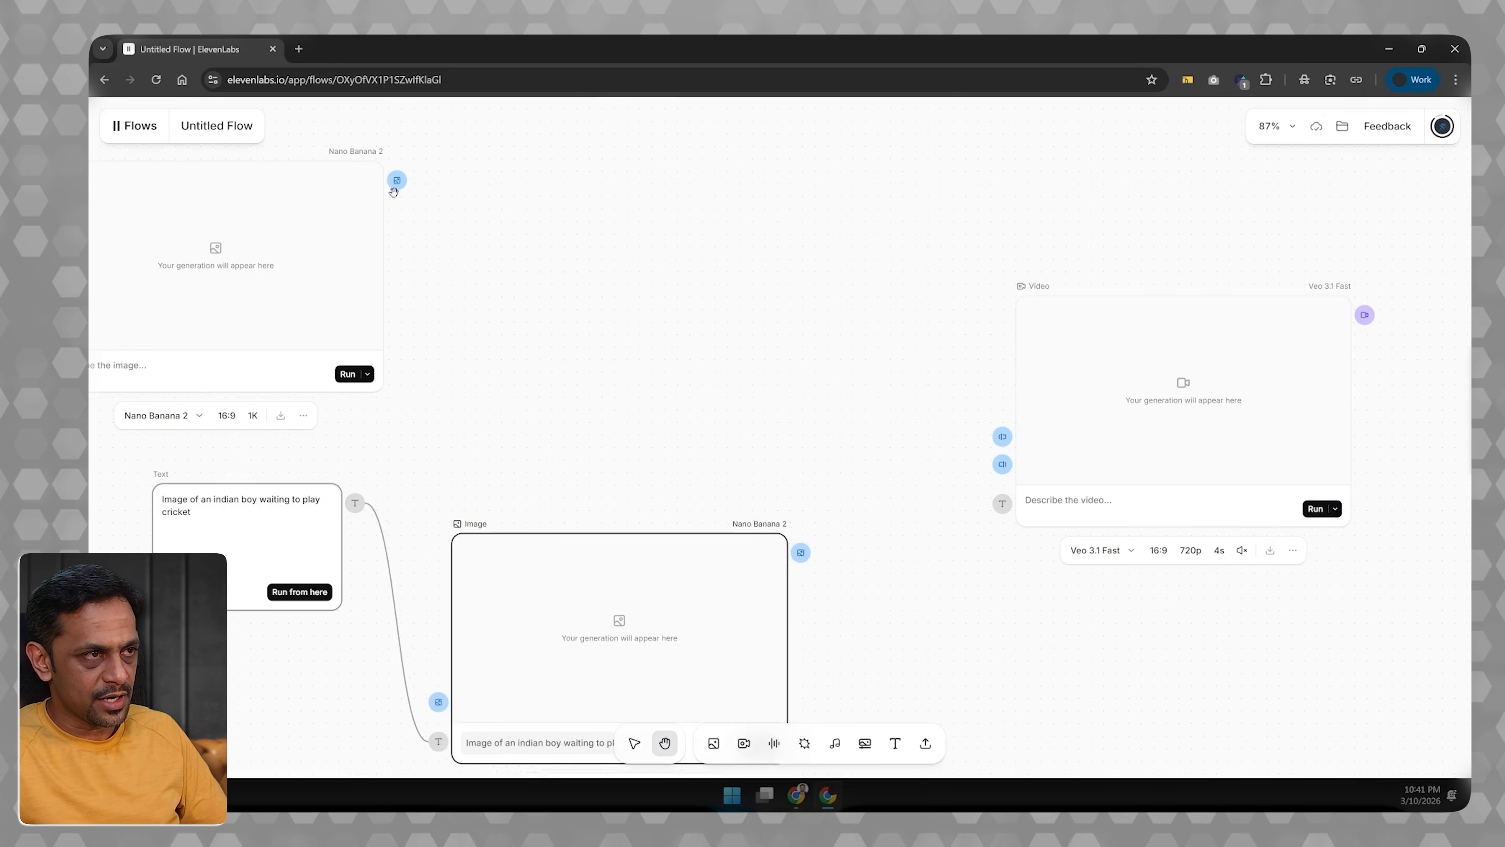
Step: Connect the first Image node to the Video node's start frame and the prompted Image node to its end frame
left_click_drag(397, 180, 667, 306)
left_click_drag(976, 420, 1002, 436)
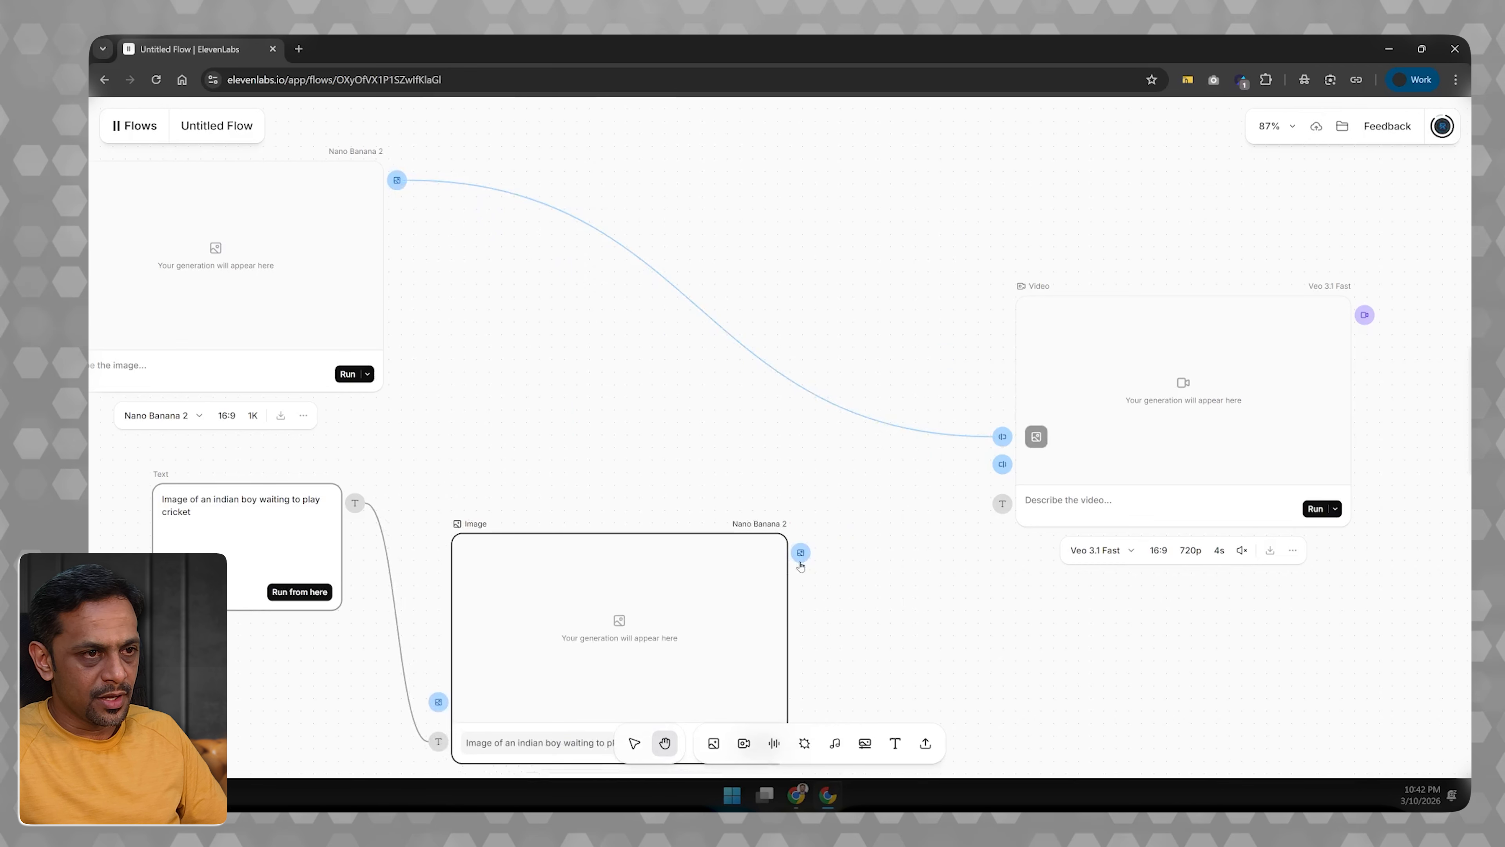
left_click_drag(800, 552, 1002, 464)
left_click(1035, 499)
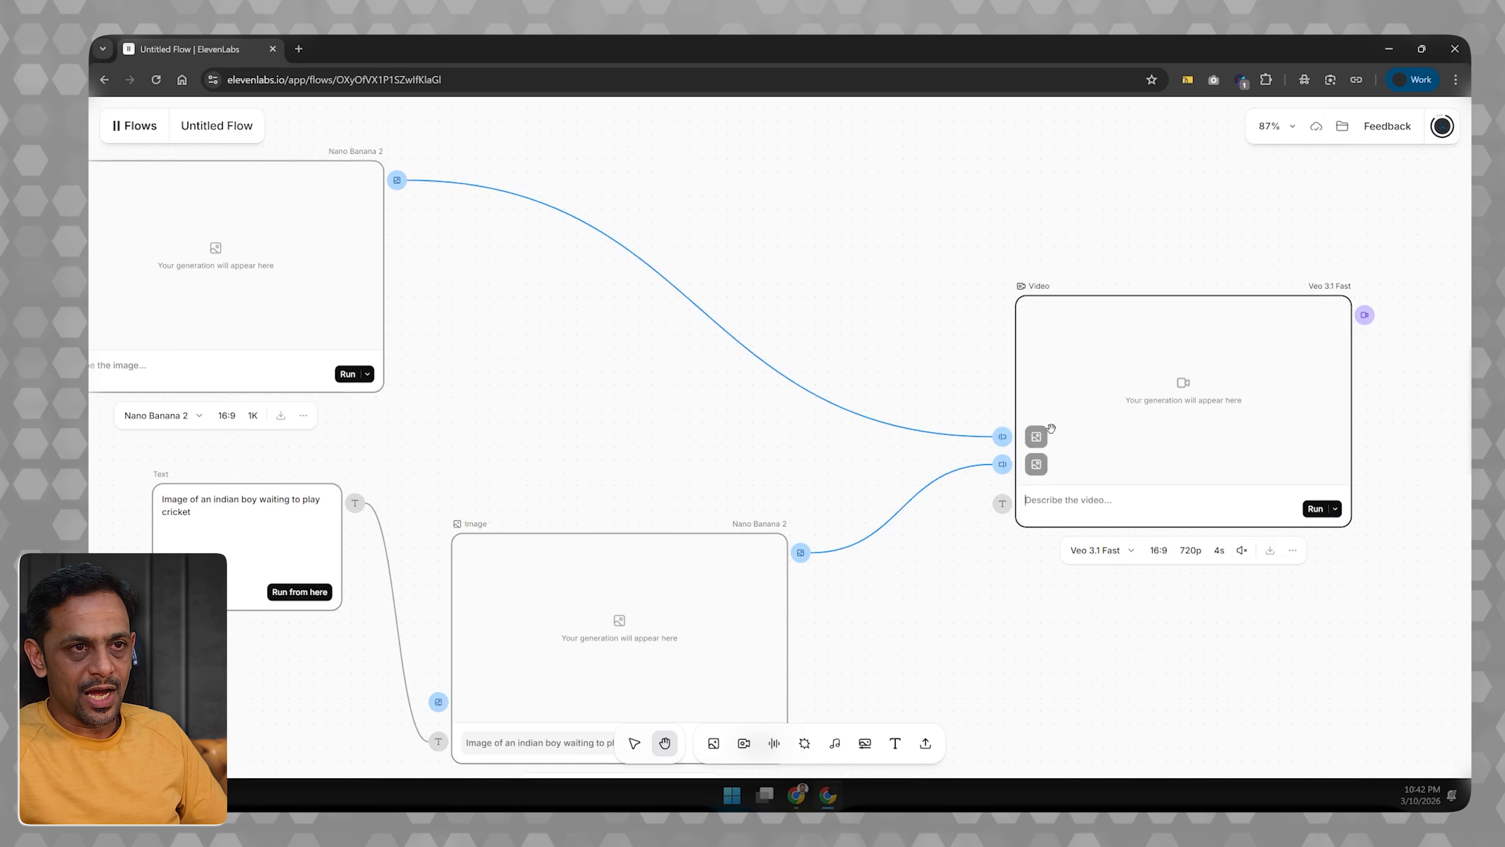
Step: Review the Video node's model, aspect ratio, resolution and duration options, and turn on its sound
scroll(1122, 473, "right", 5)
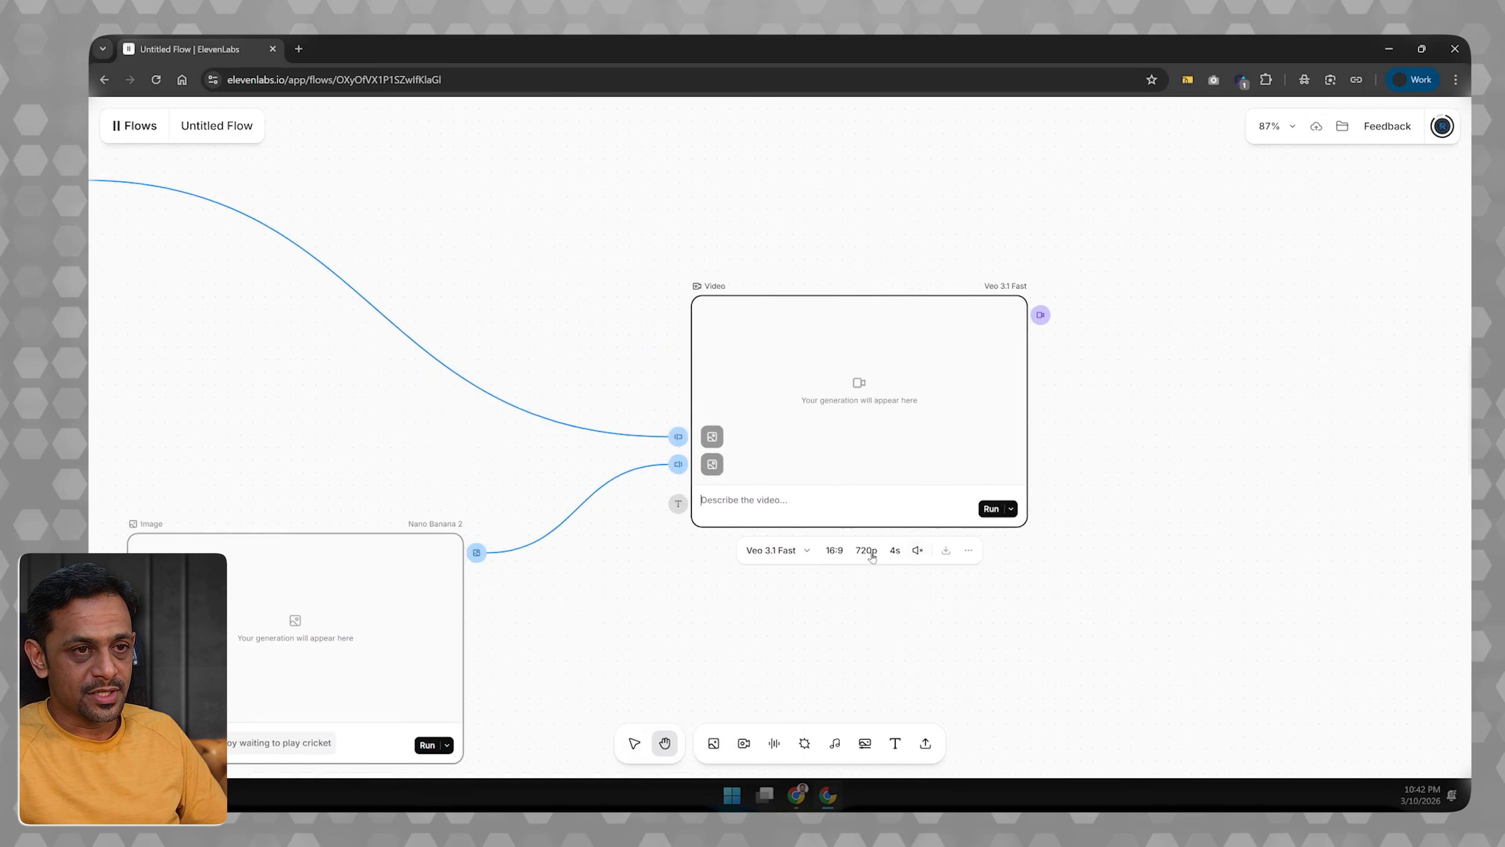
left_click(777, 551)
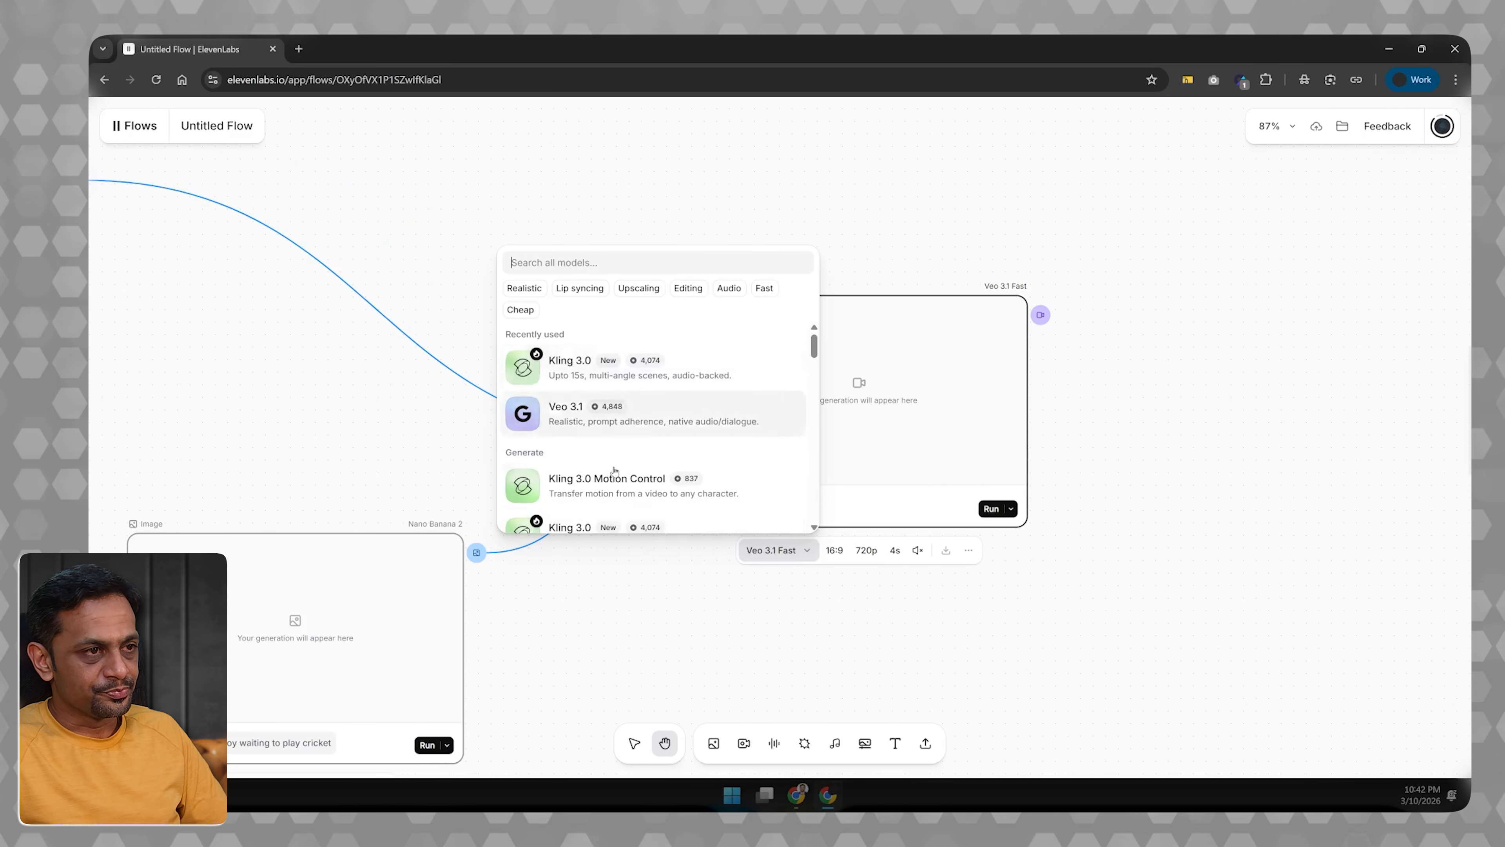
left_click(835, 550)
left_click(874, 553)
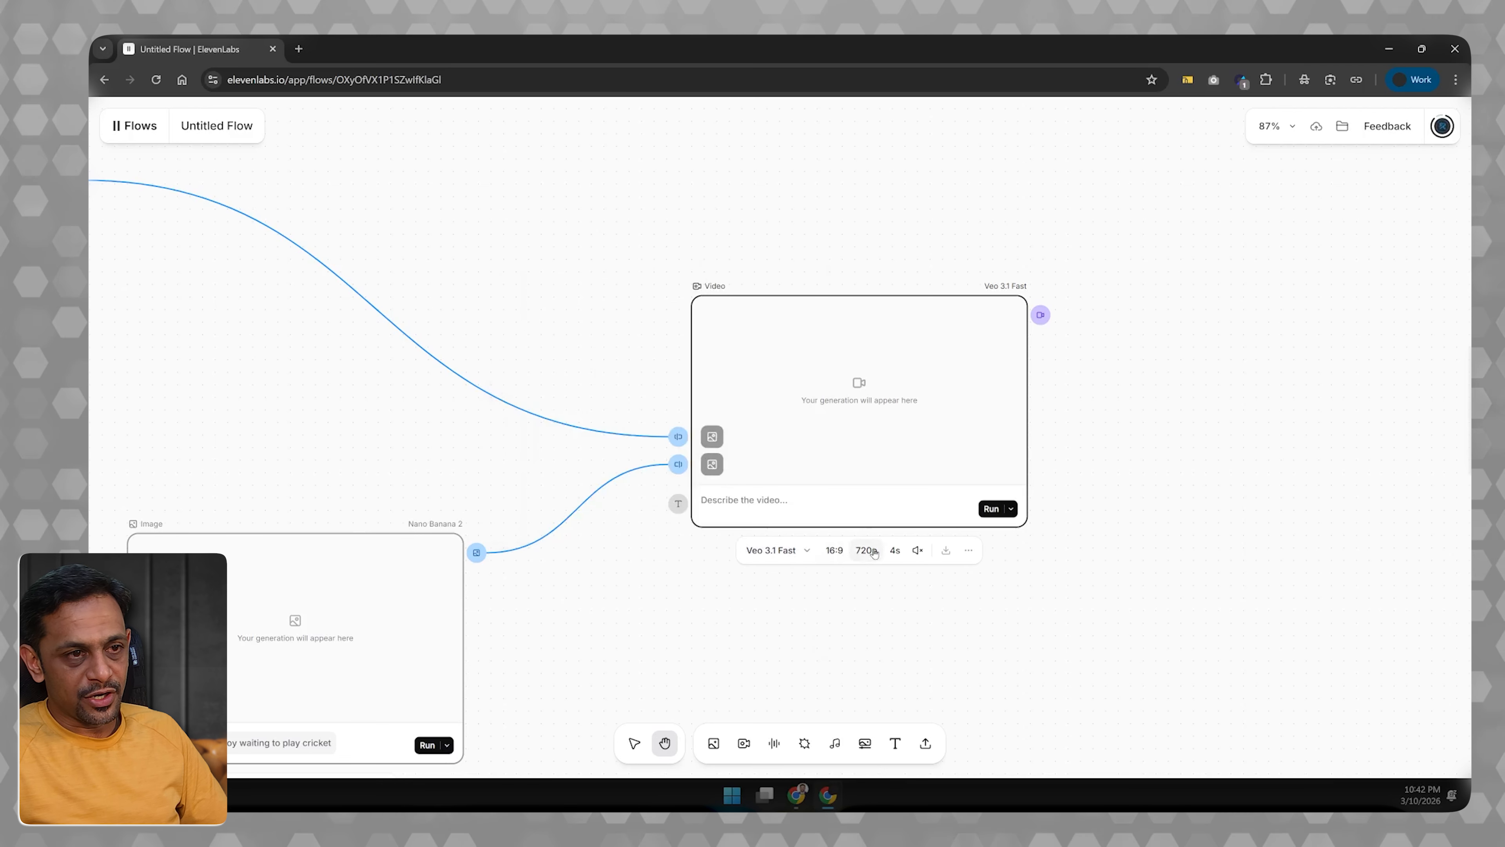
left_click(895, 551)
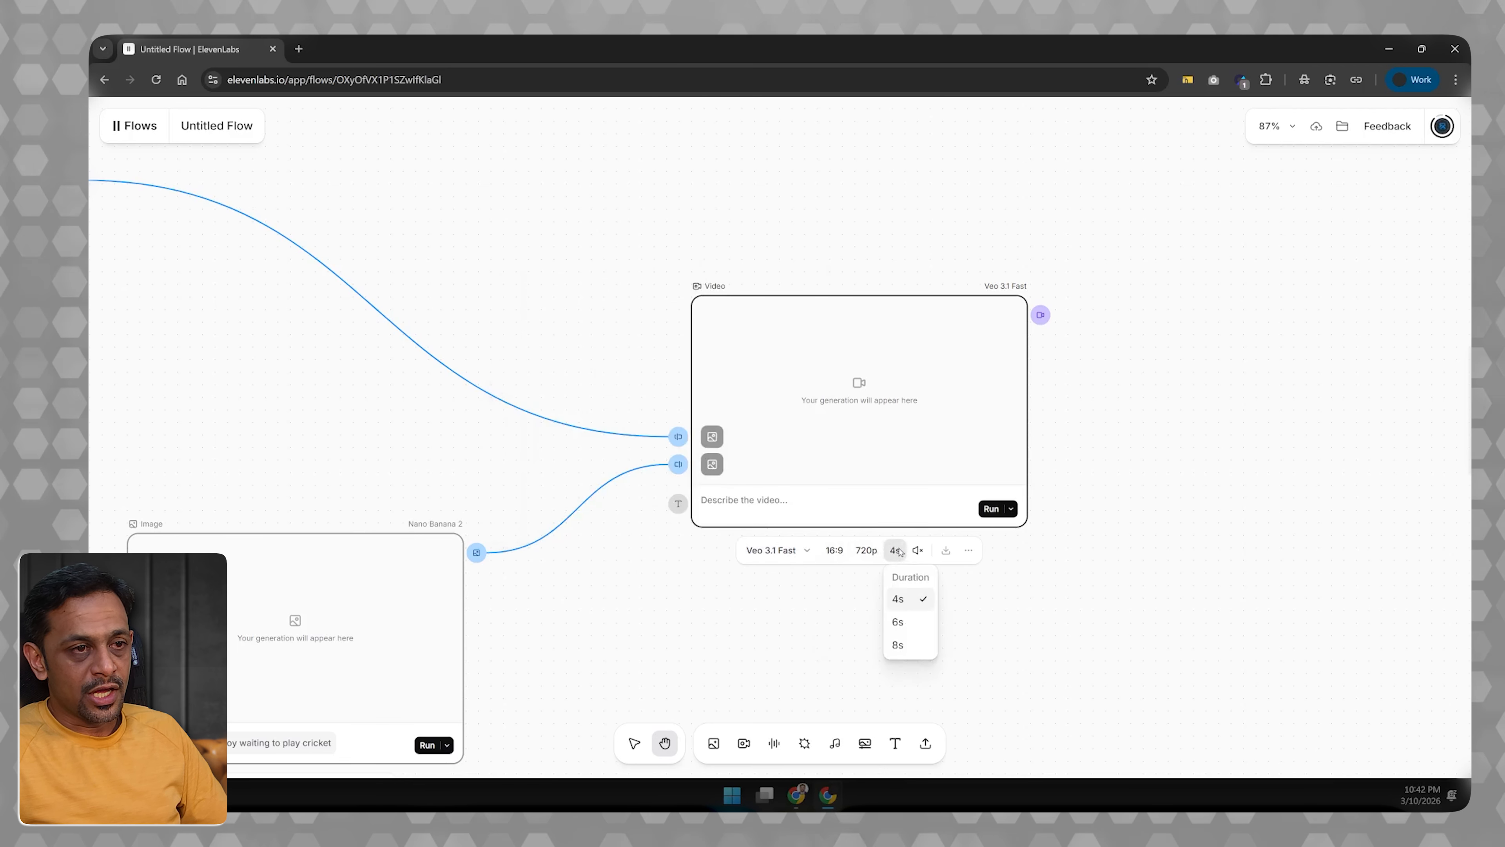
left_click(922, 551)
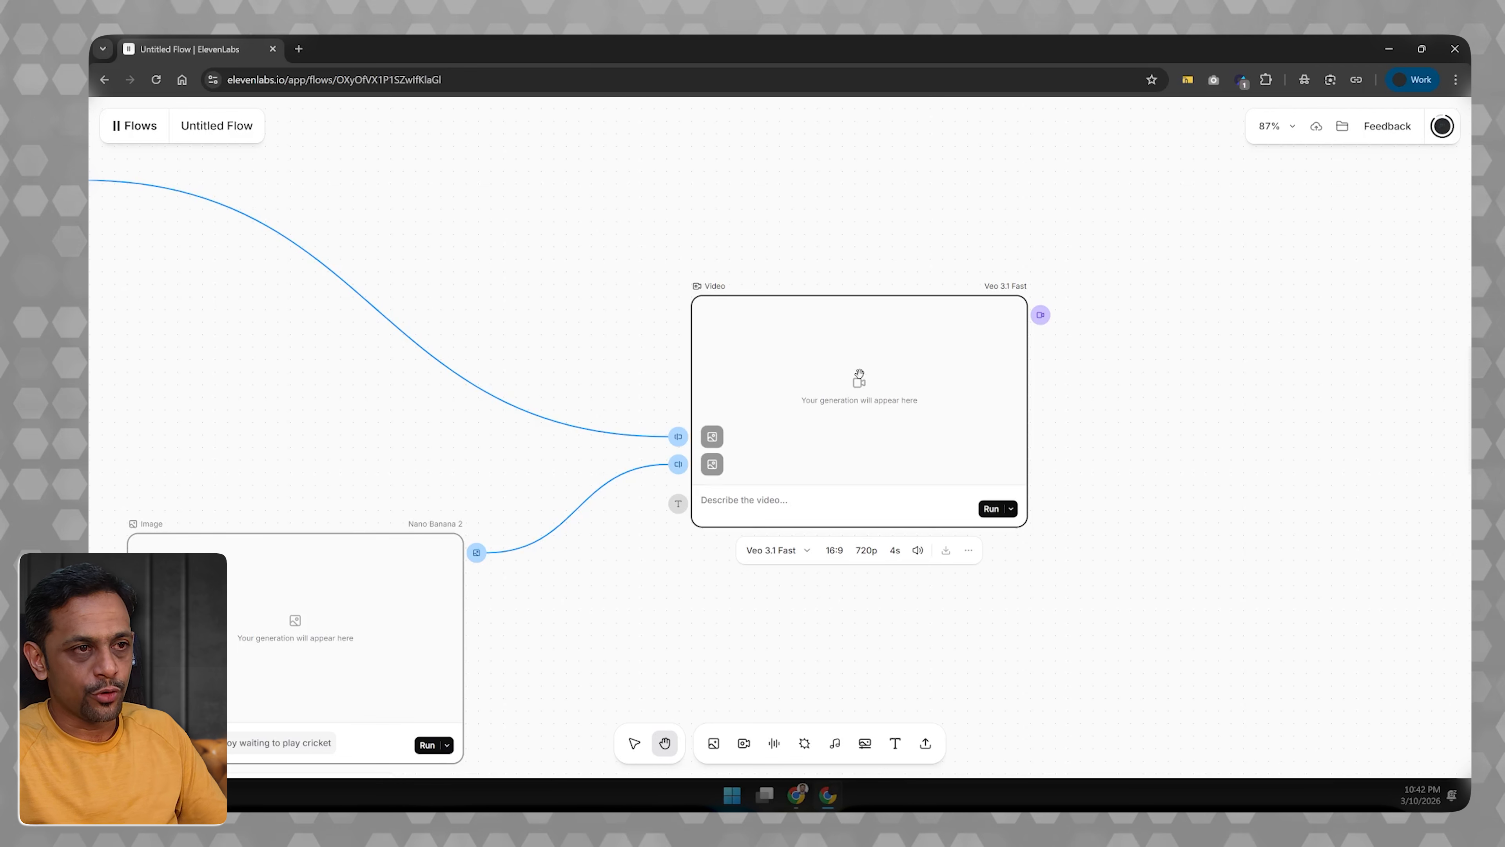
Step: Add a Mix with audio composition node from the Video node's output and place it further away from the Video node
left_click(1041, 314)
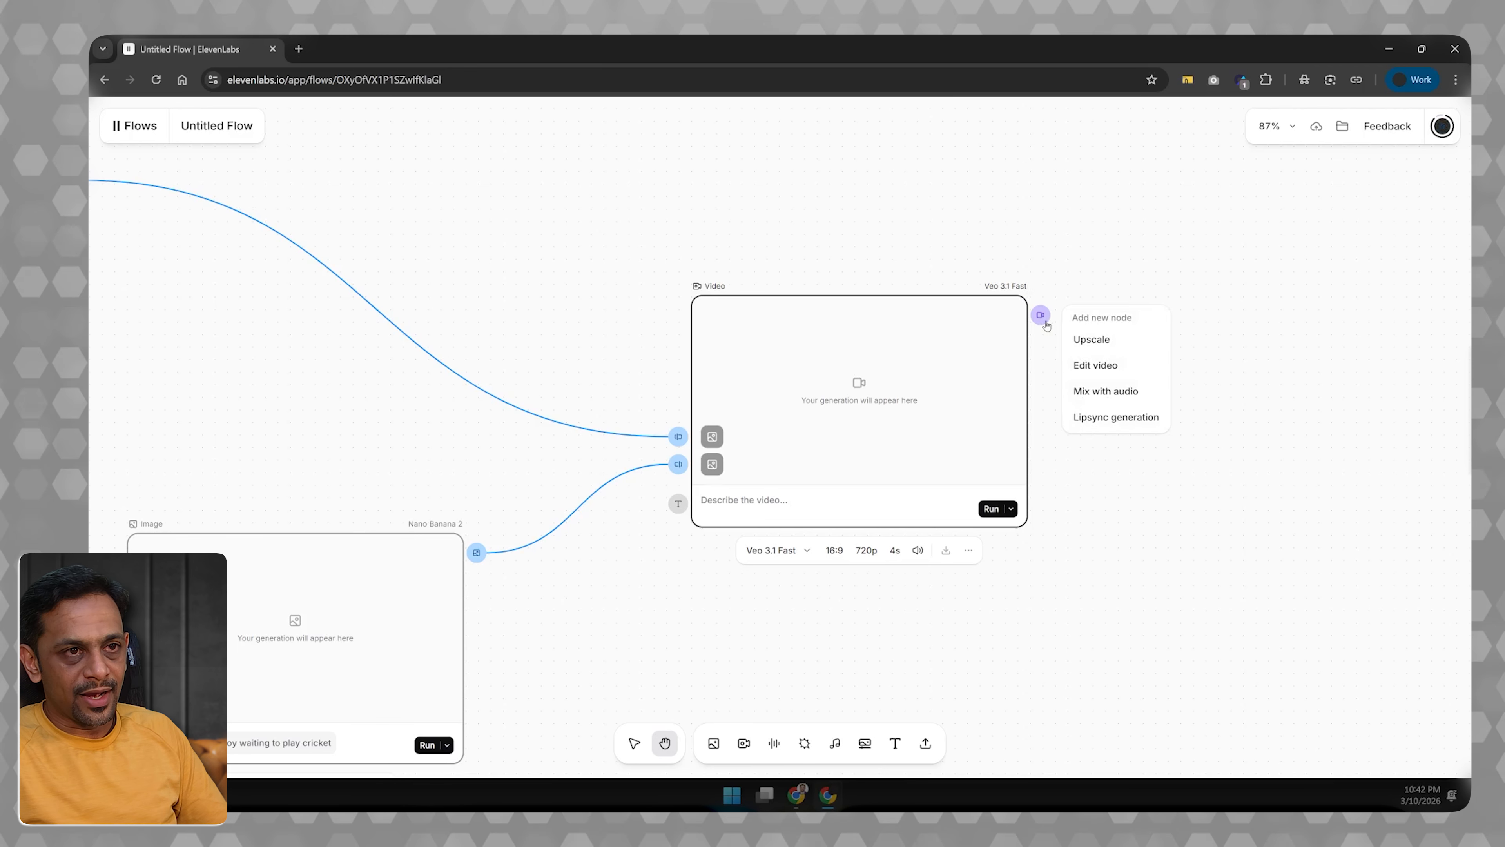
left_click(1113, 391)
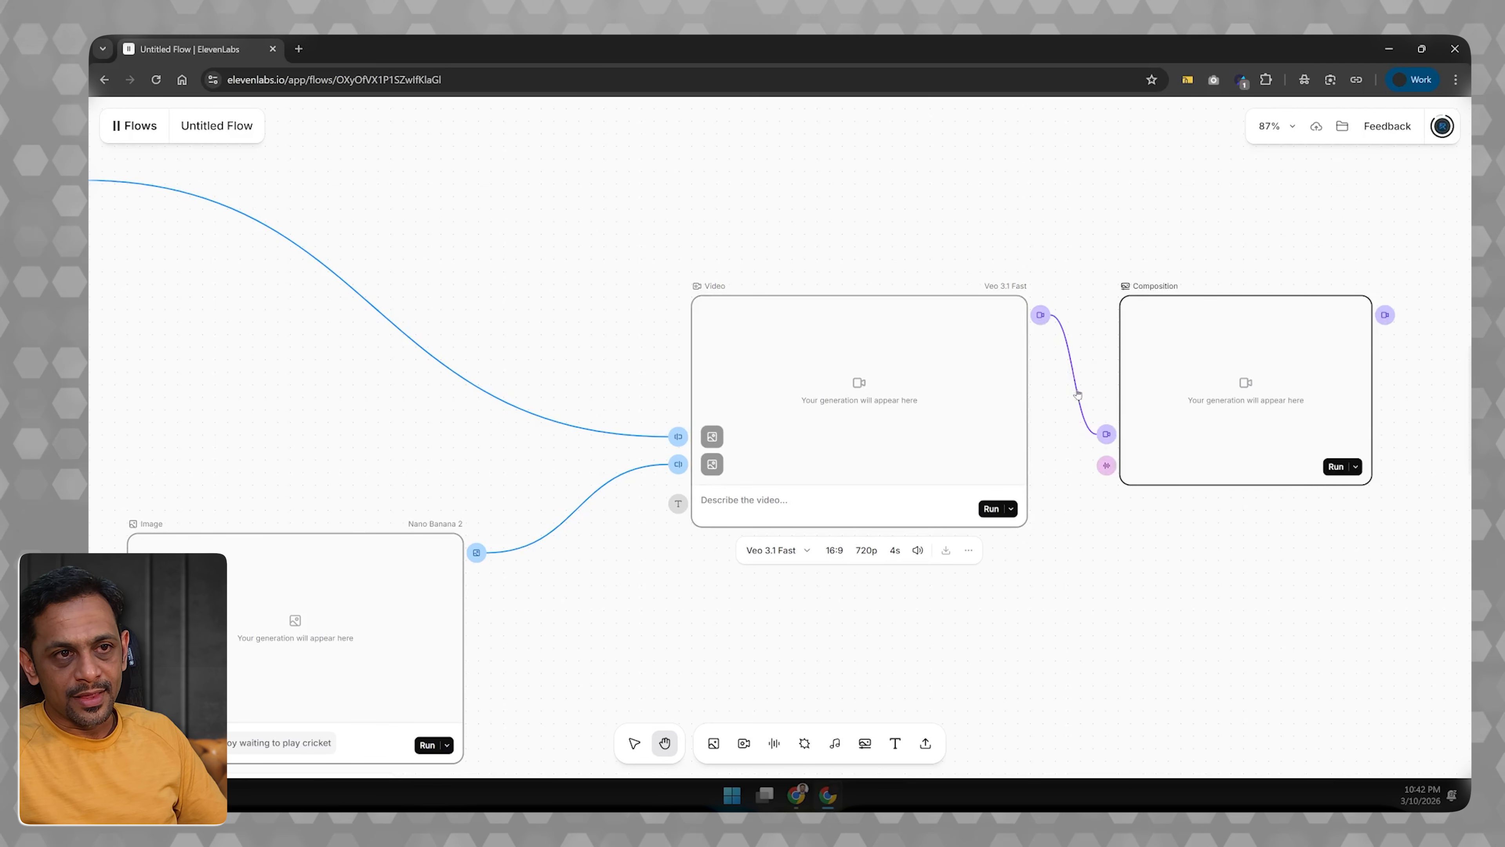
left_click_drag(1178, 418, 1279, 395)
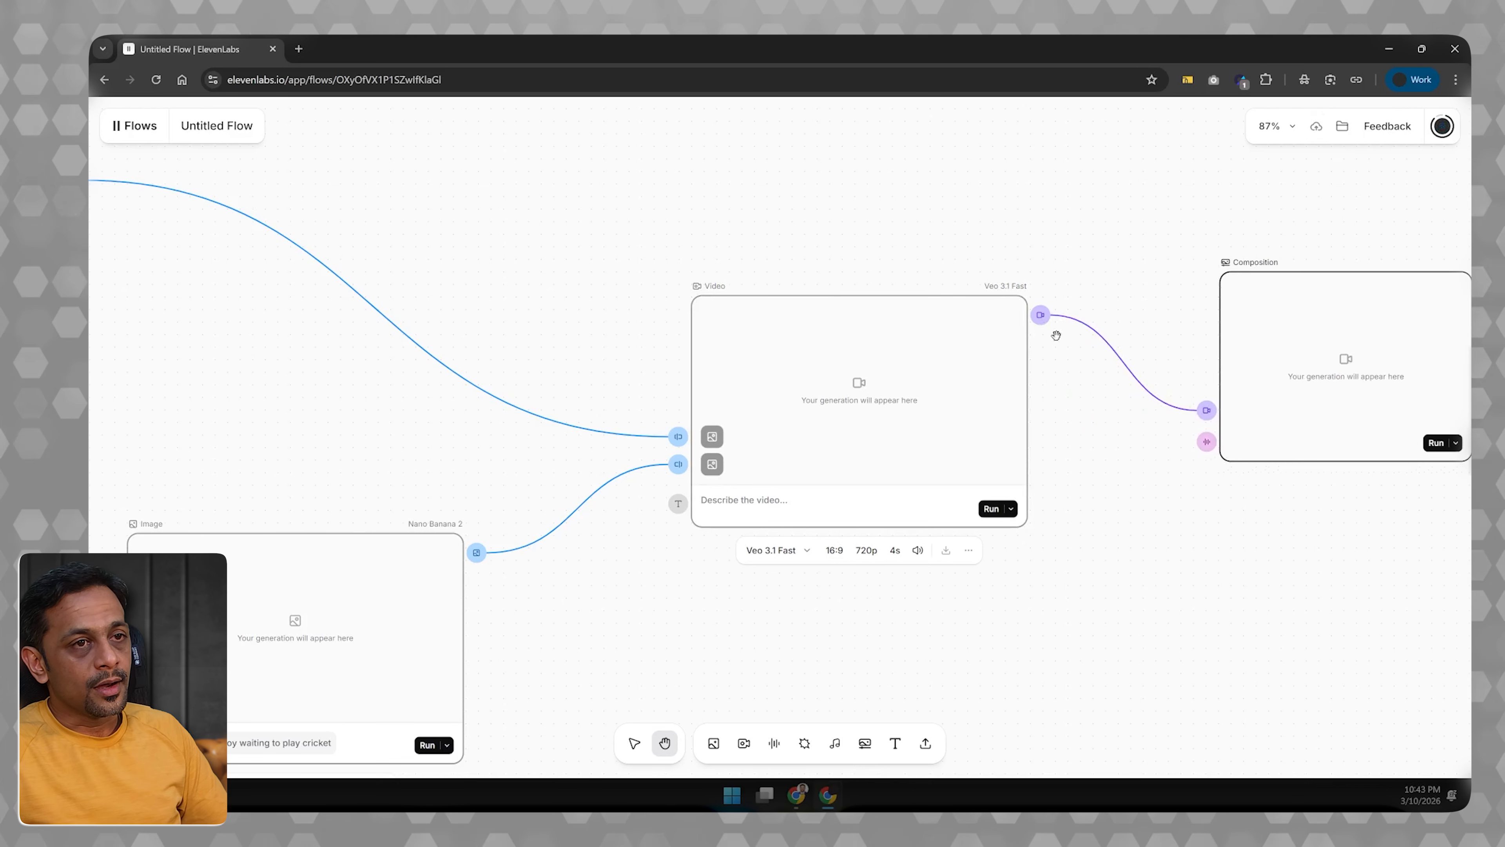
Step: Review the node types that can feed the Composition node's audio input
left_click(1207, 442)
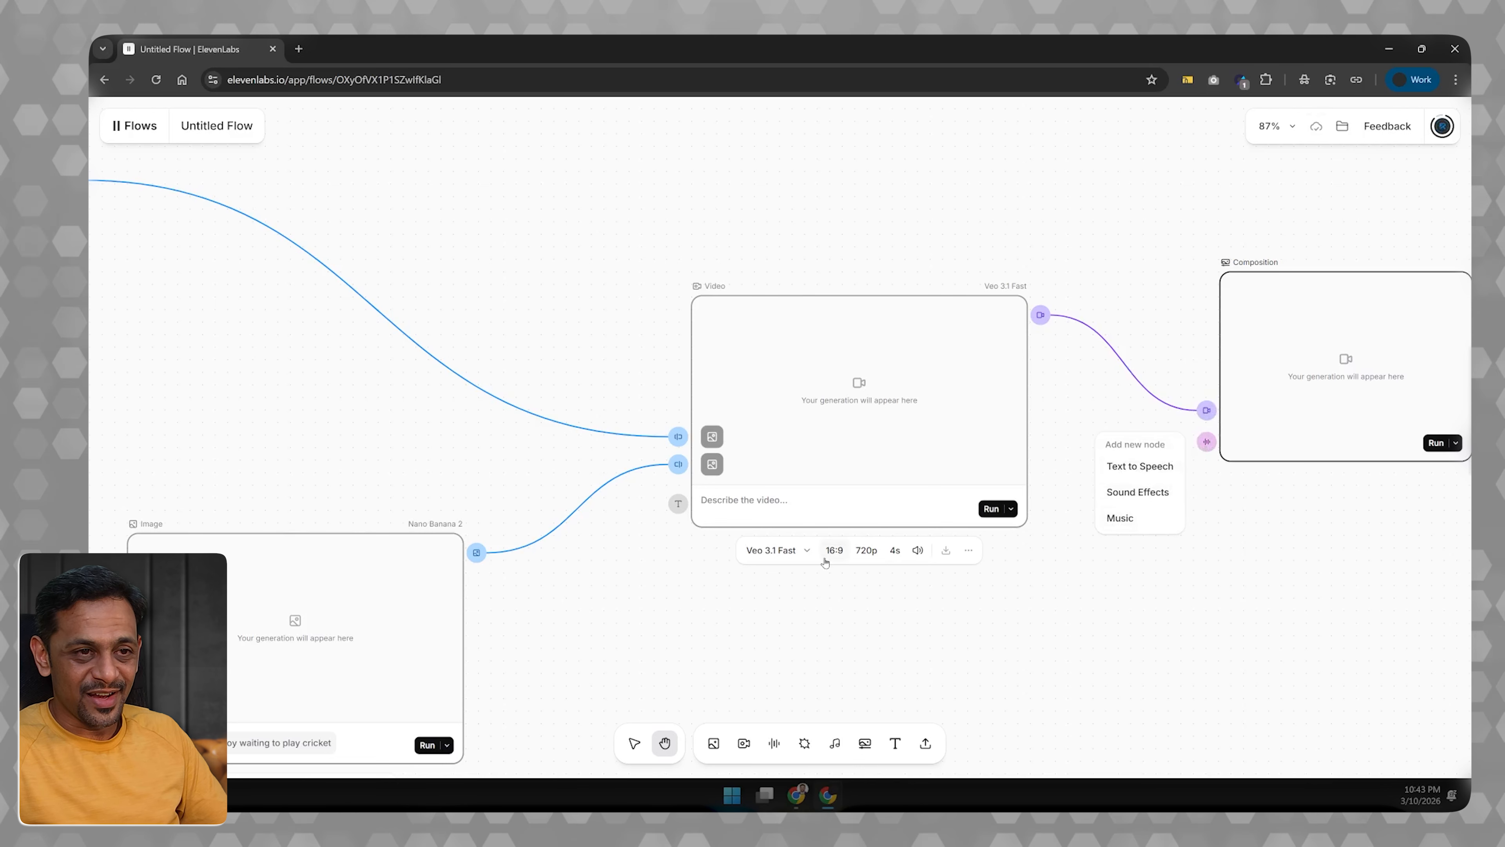
scroll(825, 562, "down", 5)
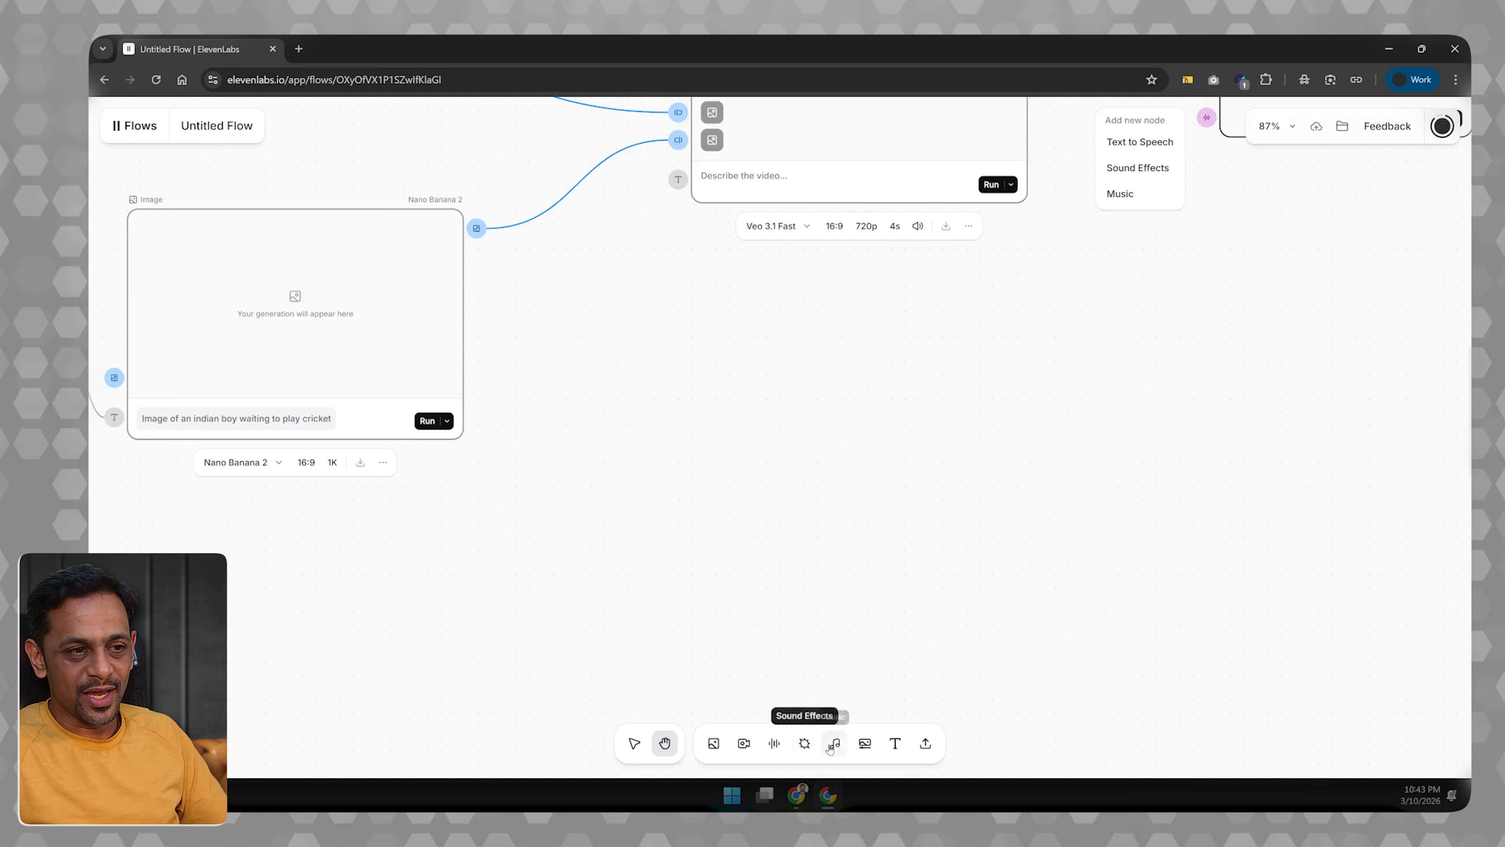
scroll(1122, 476, "up", 2)
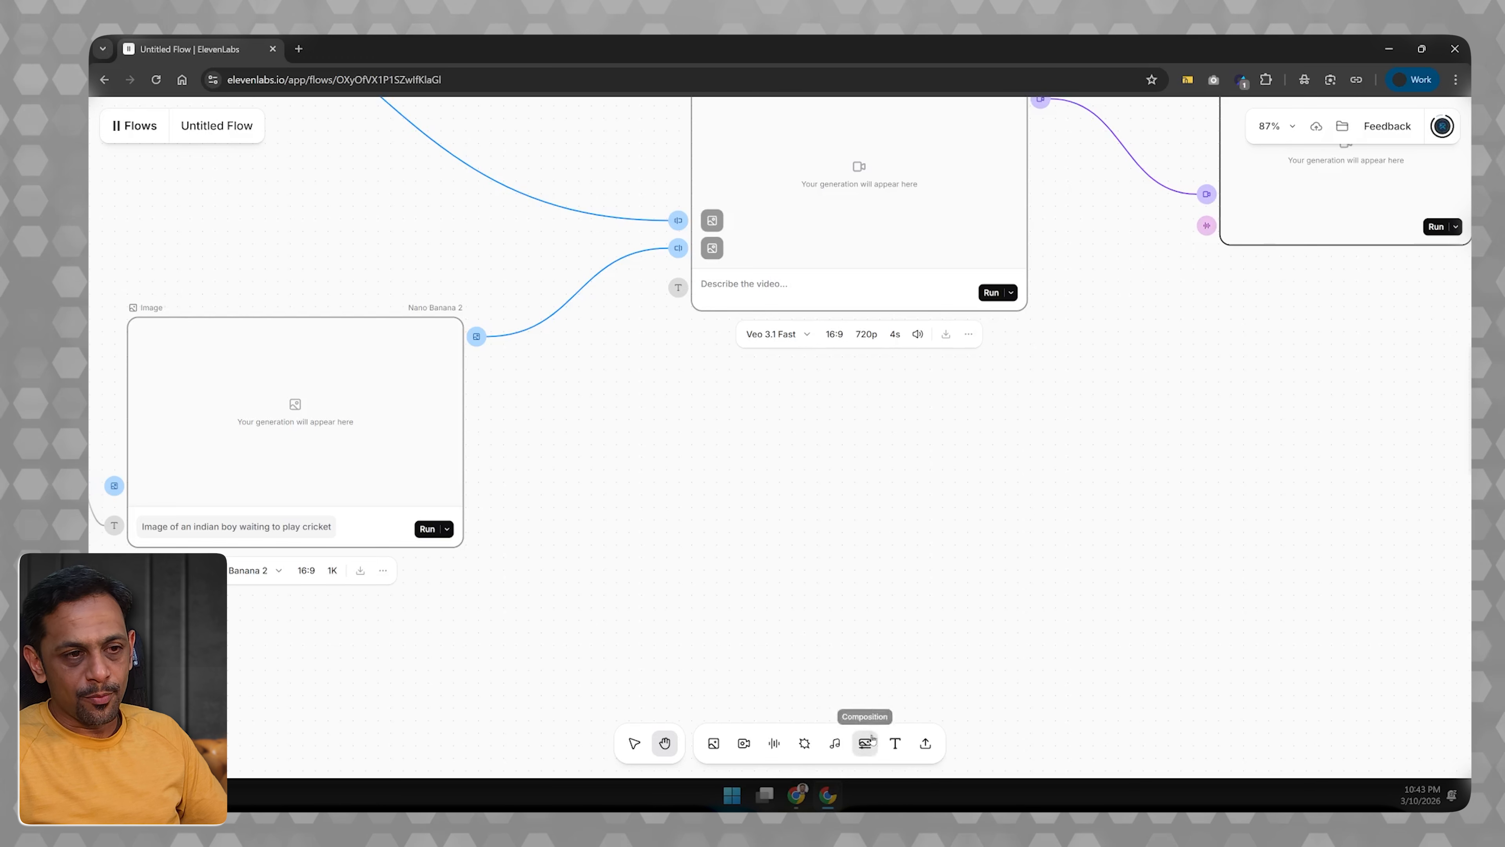
Step: Add a separate Composition node below the connected one, look at its video and audio inputs, and delete it
left_click(864, 749)
left_click_drag(943, 576, 1216, 527)
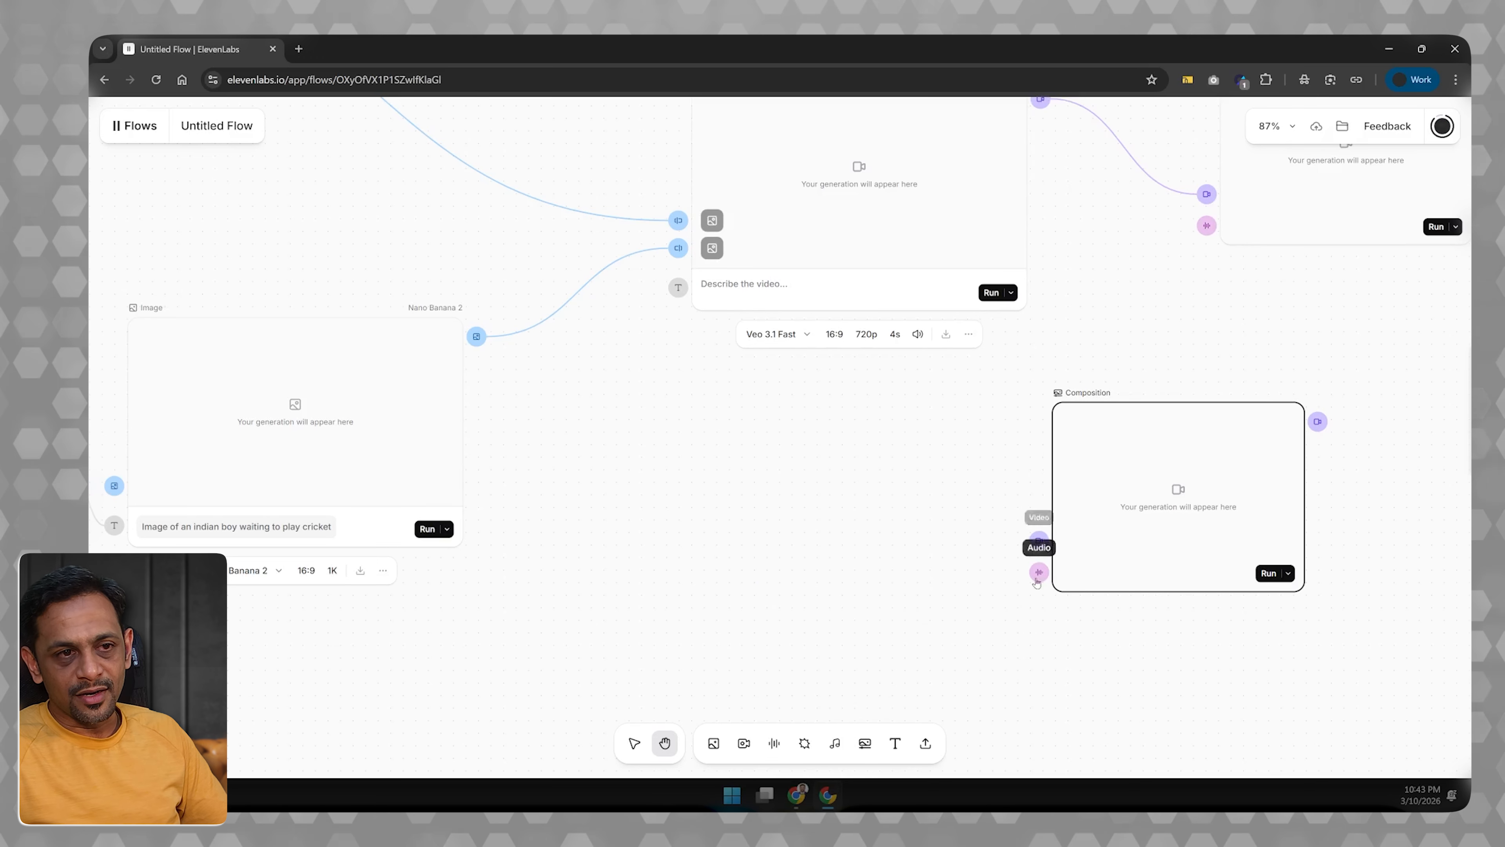
scroll(1044, 572, "up", 4)
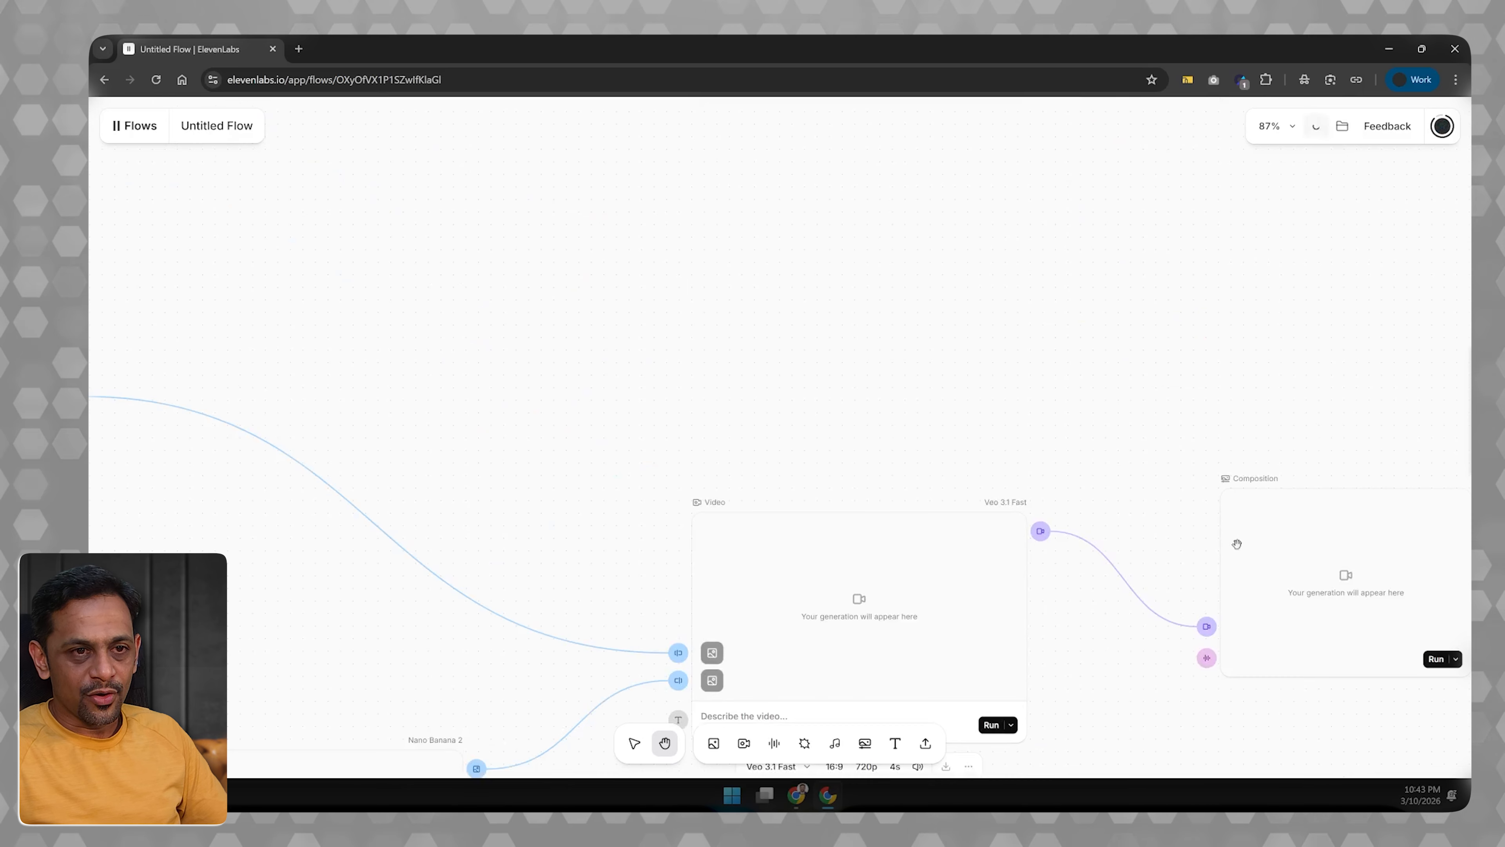
scroll(1244, 529, "down", 2)
scroll(1229, 642, "down", 1)
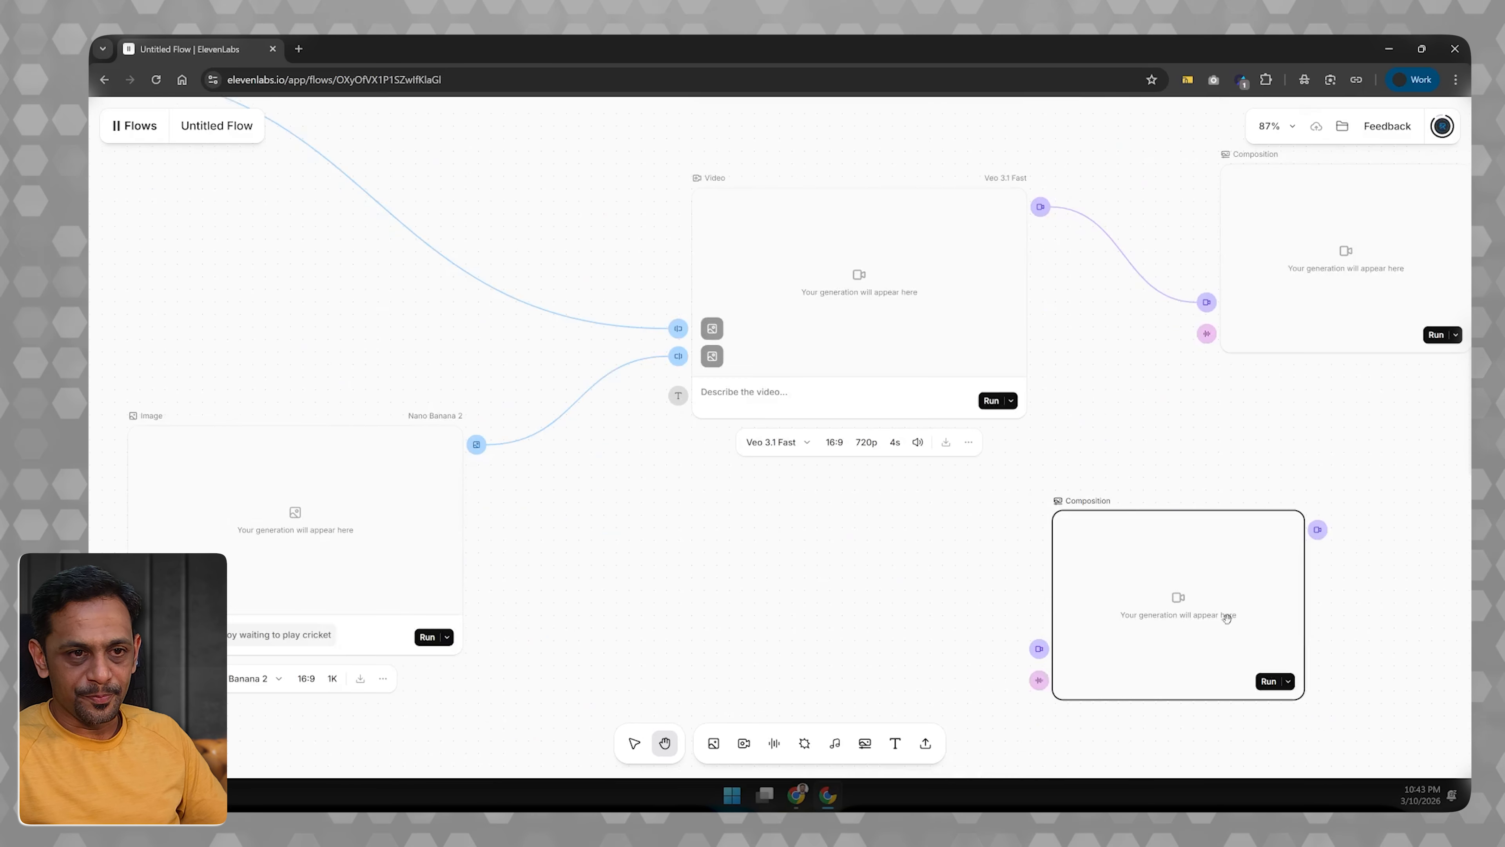
key("Delete")
Step: Rename the flow to Test Flow and save it
scroll(682, 602, "left", 15)
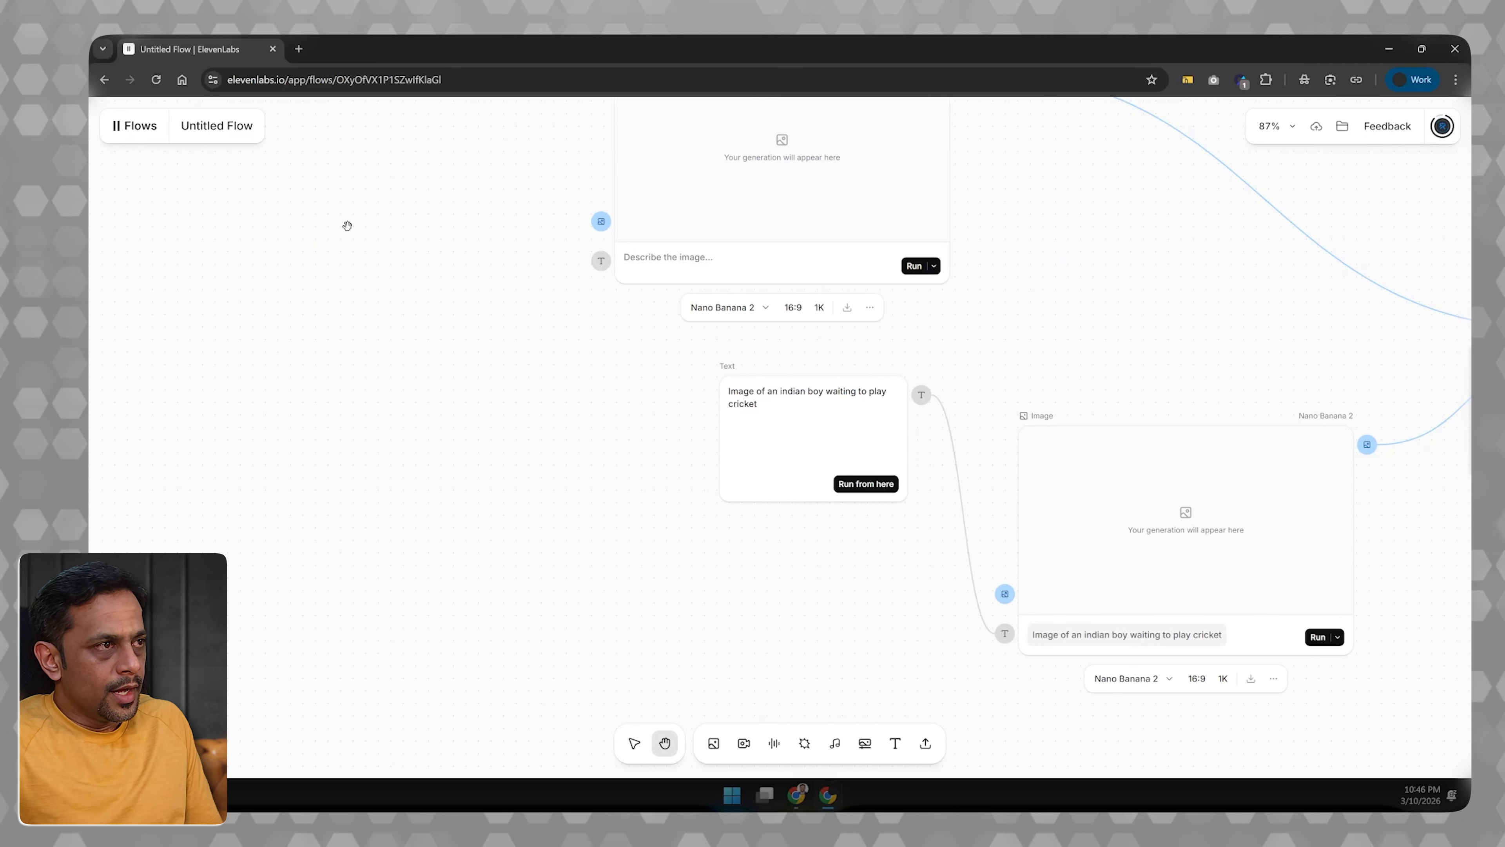
left_click(236, 125)
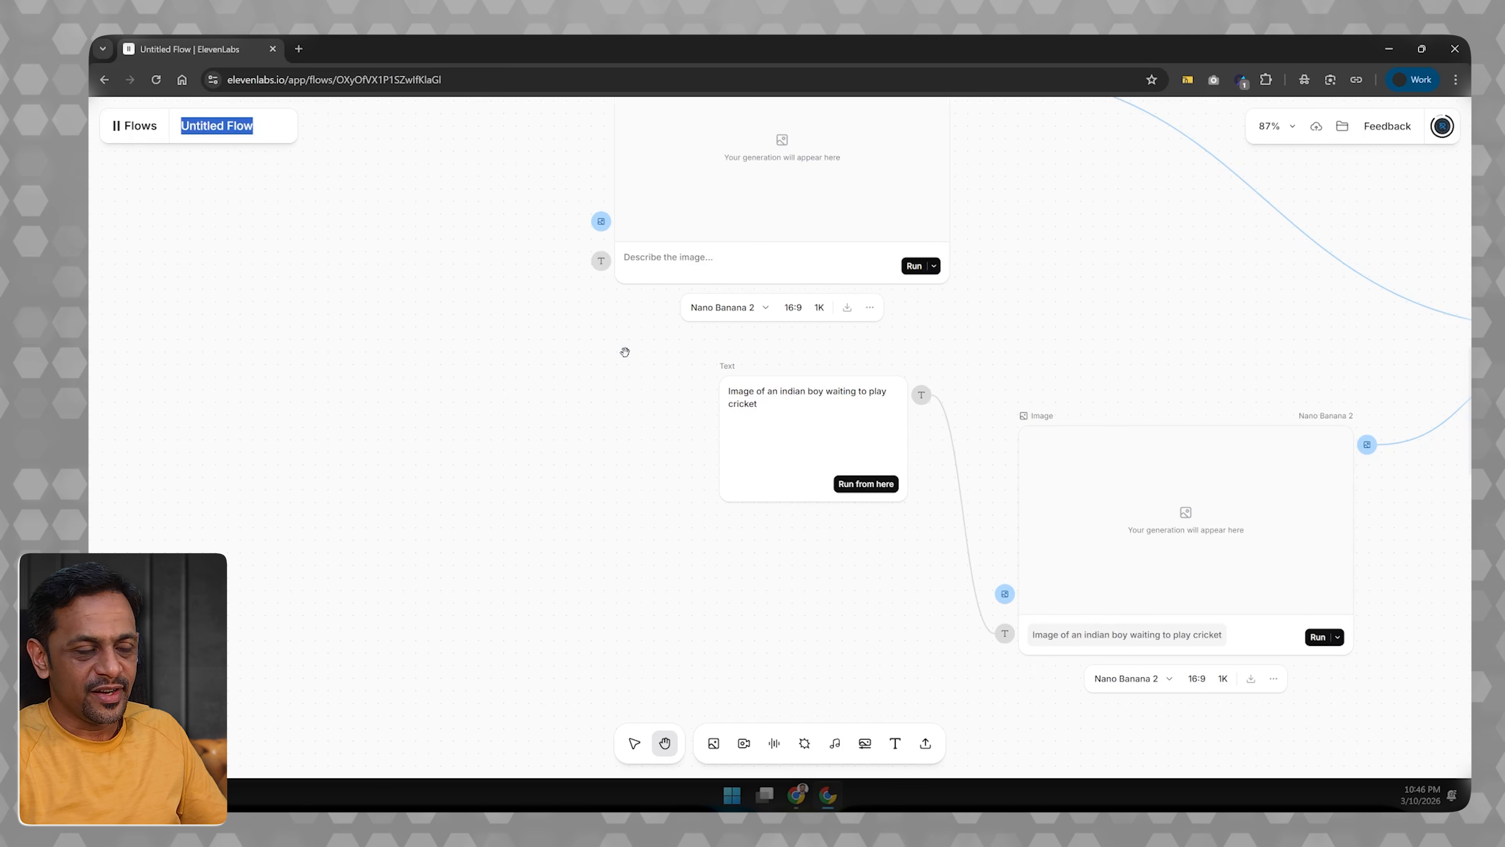
type("Te")
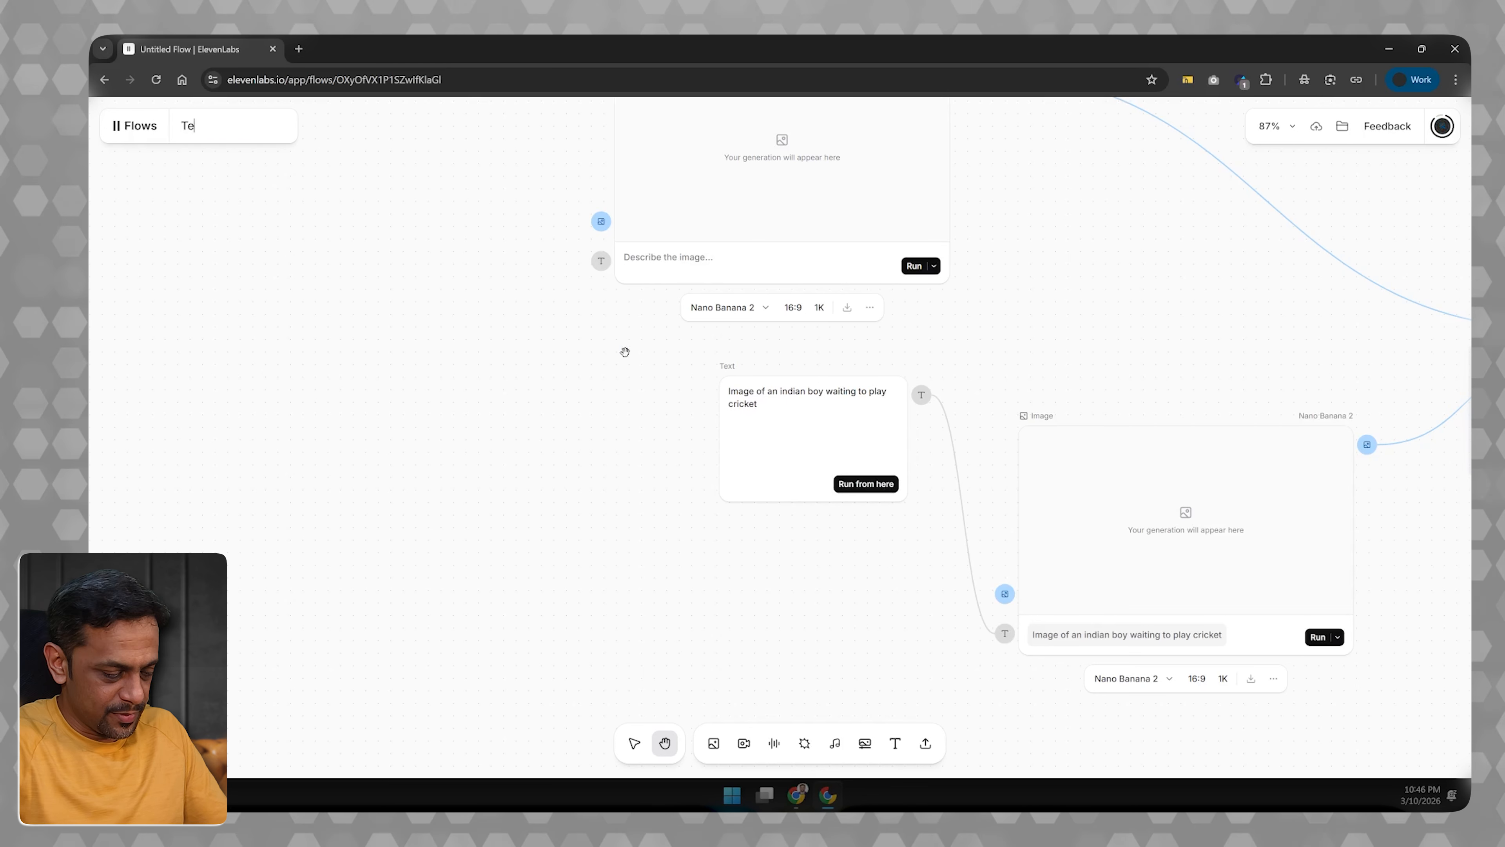
type("st Flow")
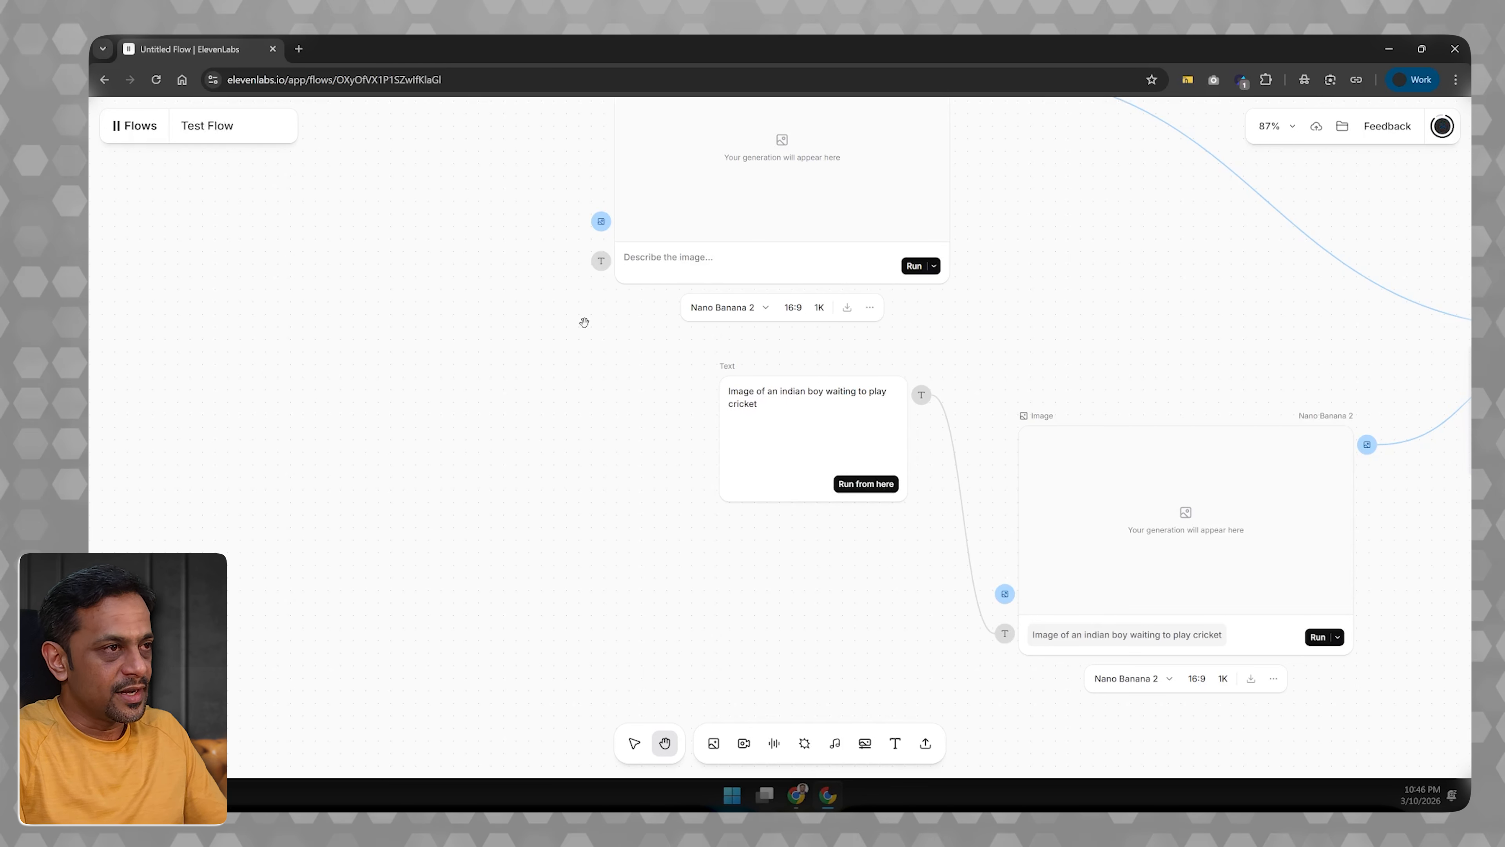
key("Return")
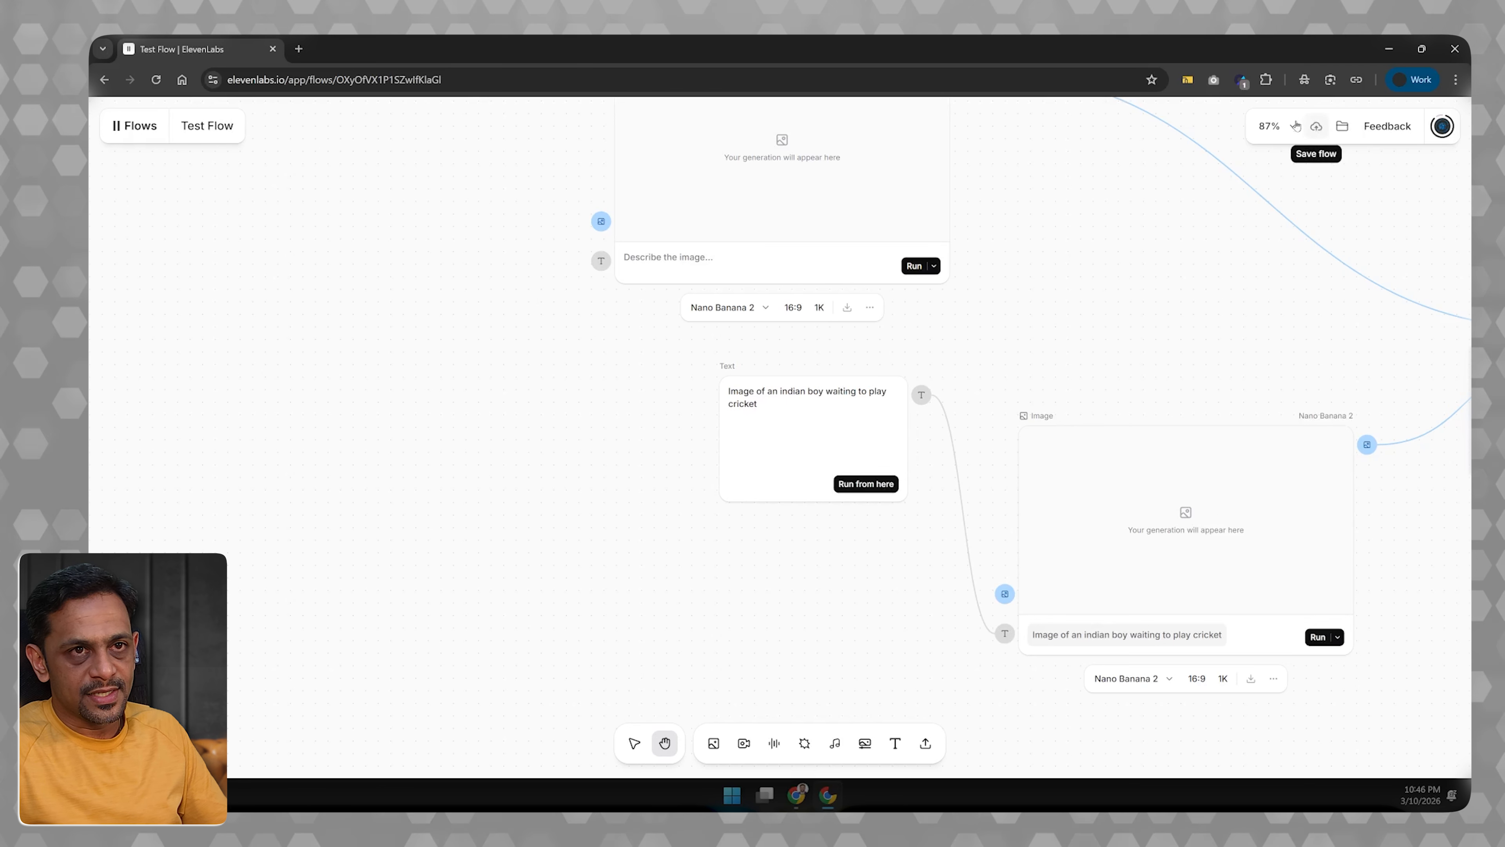
left_click(1319, 130)
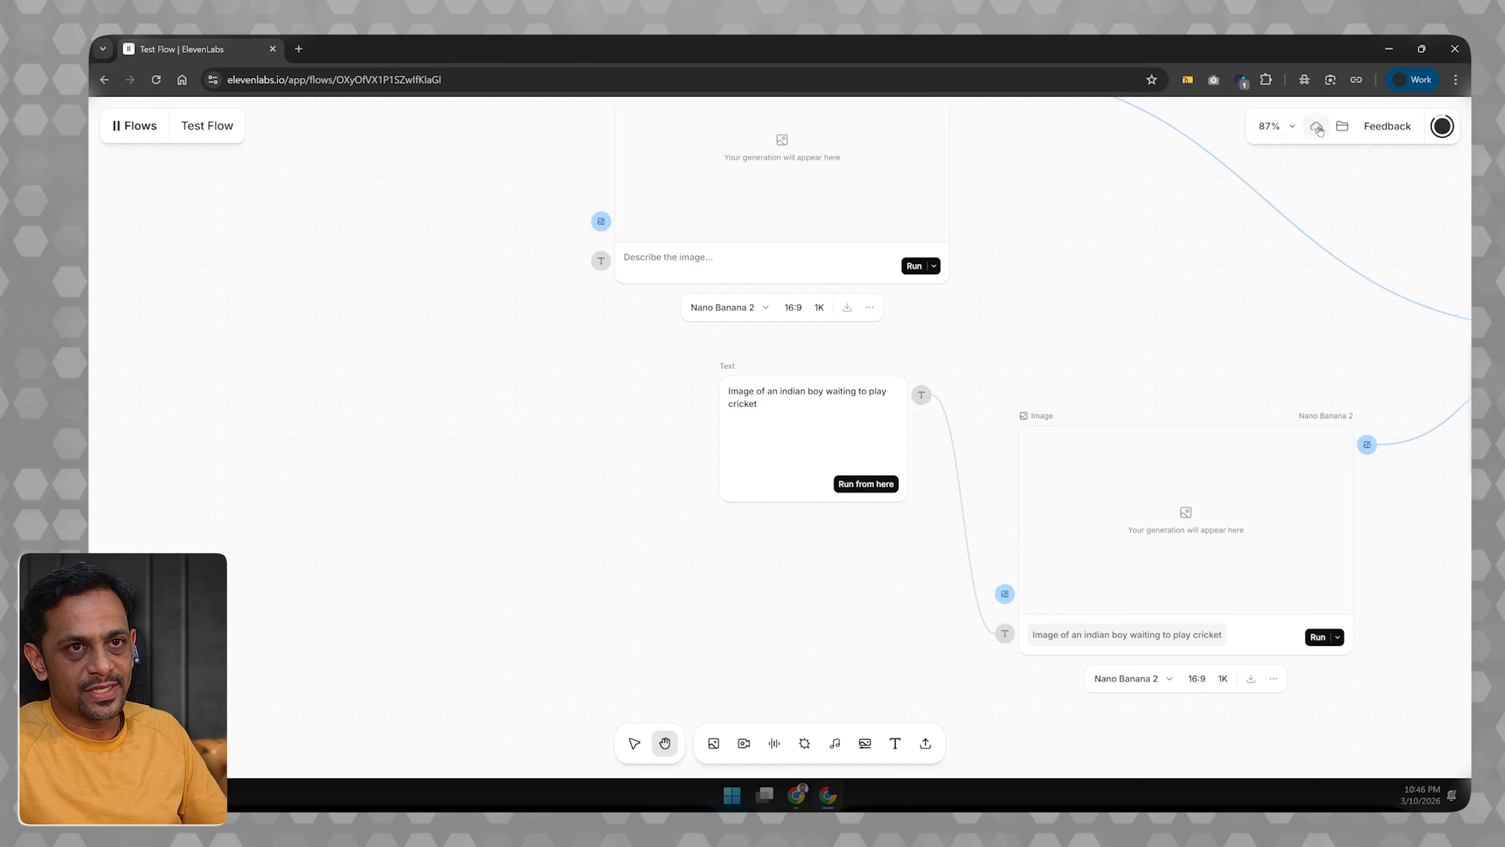
Step: Set the canvas zoom to 100% and bring the first Image node and the Text node into view
left_click(1279, 127)
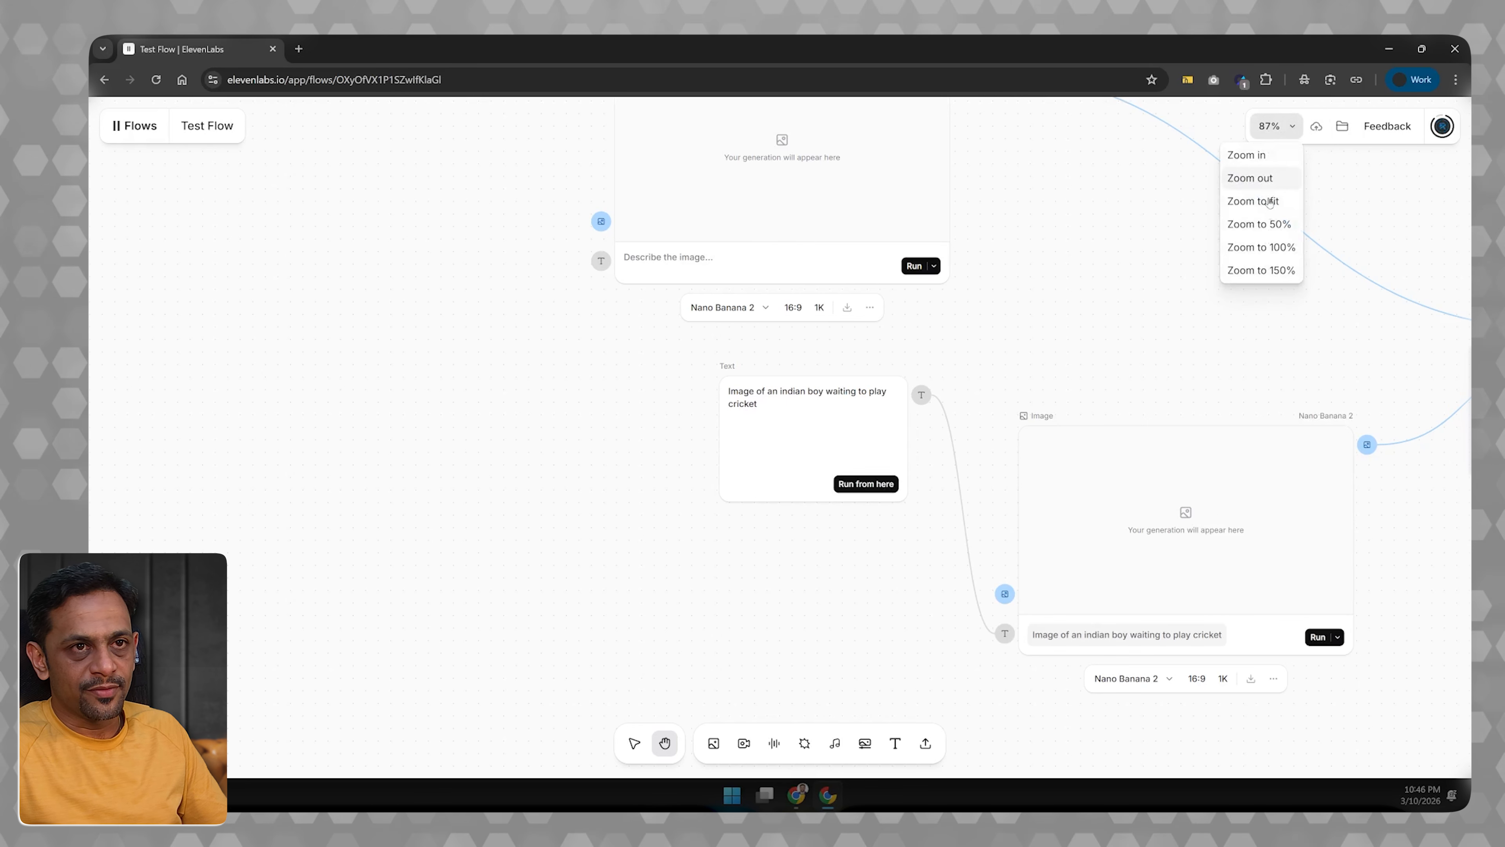
left_click(1261, 247)
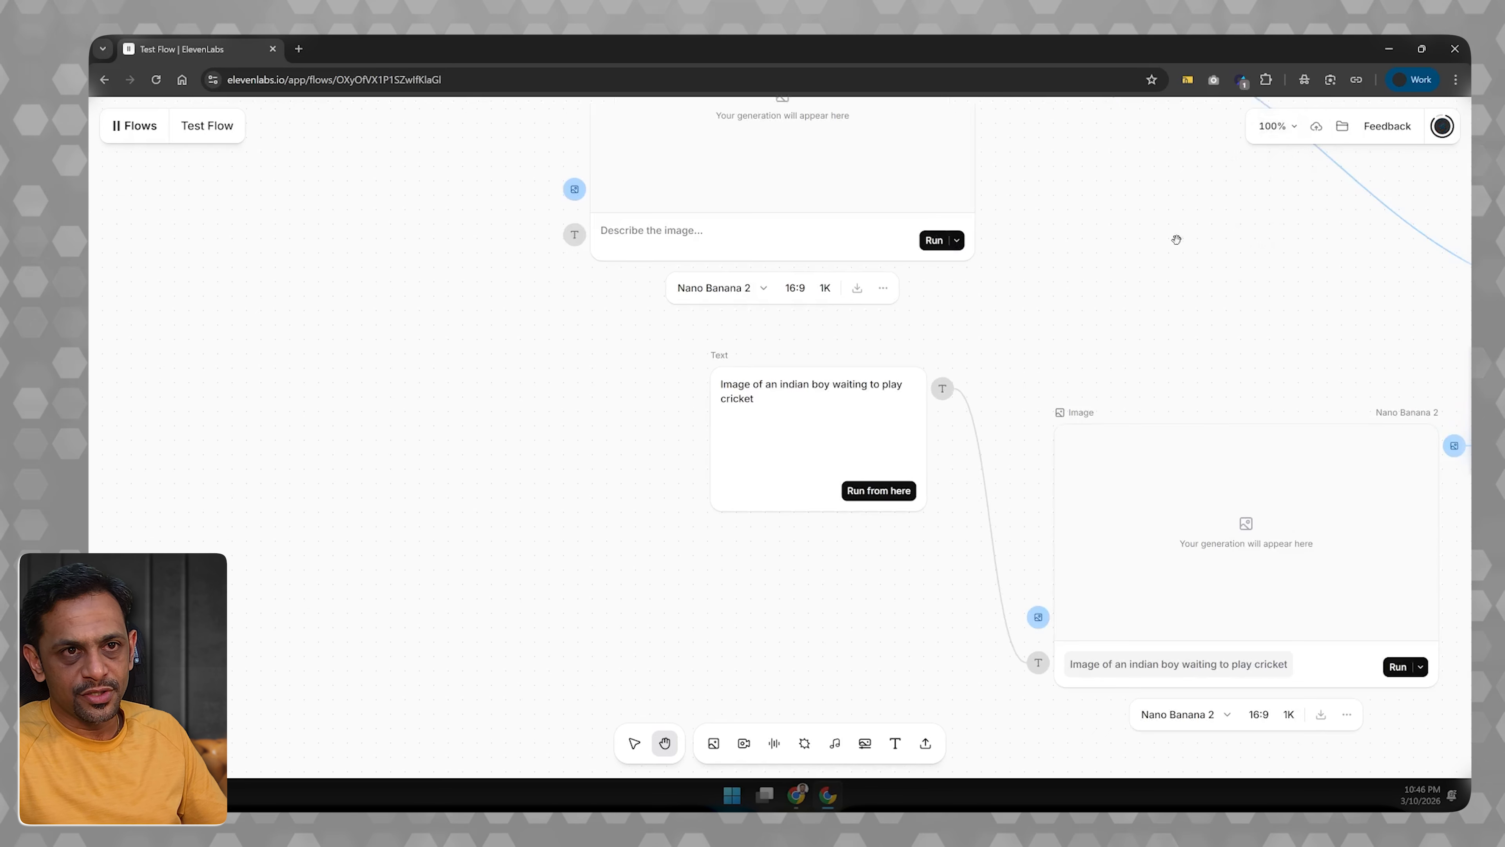
left_click_drag(1098, 196, 893, 437)
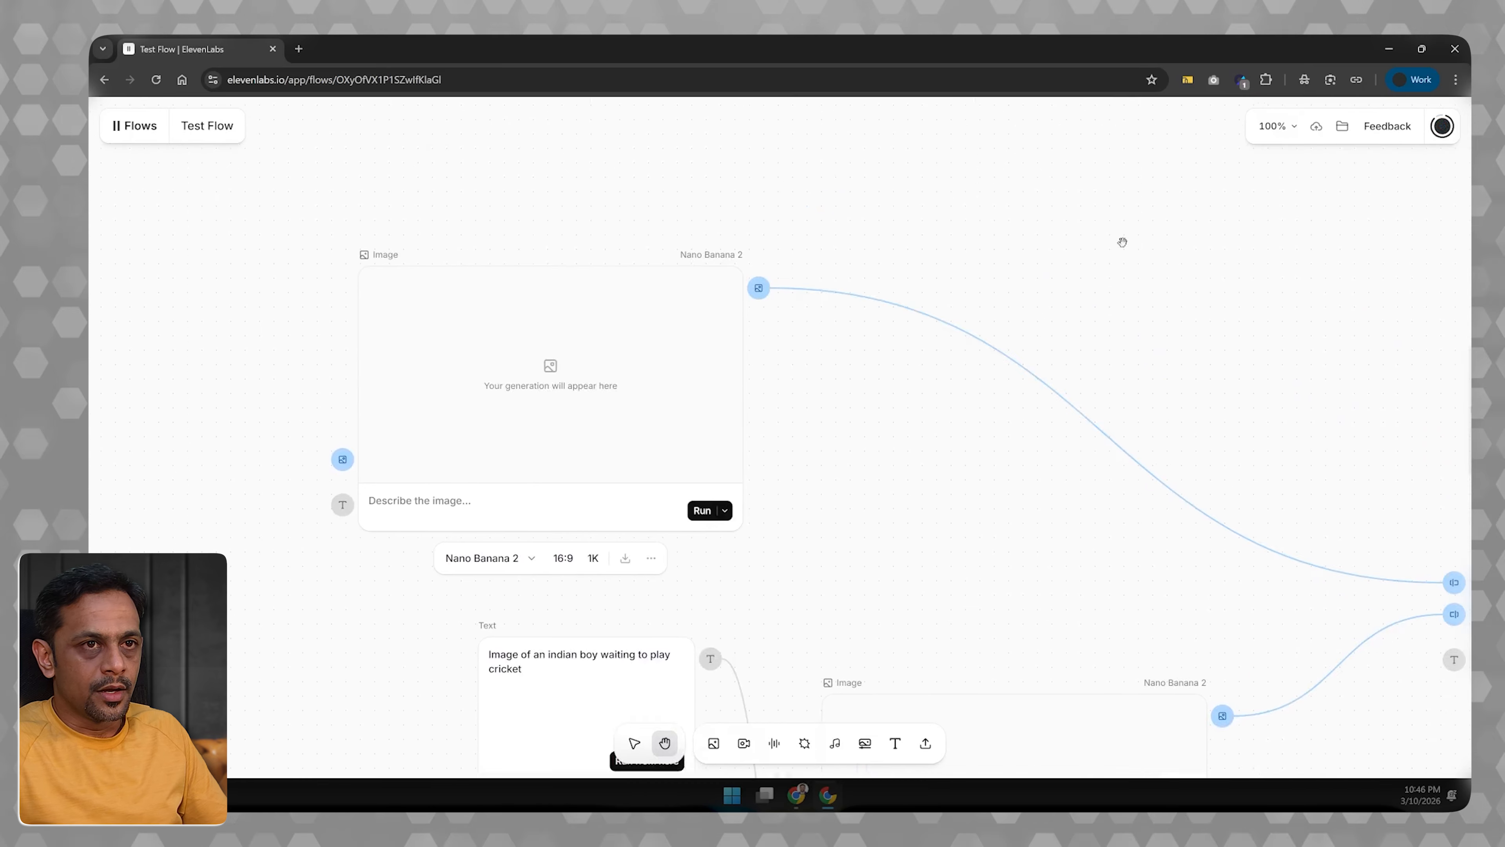
scroll(682, 350, "down", 2)
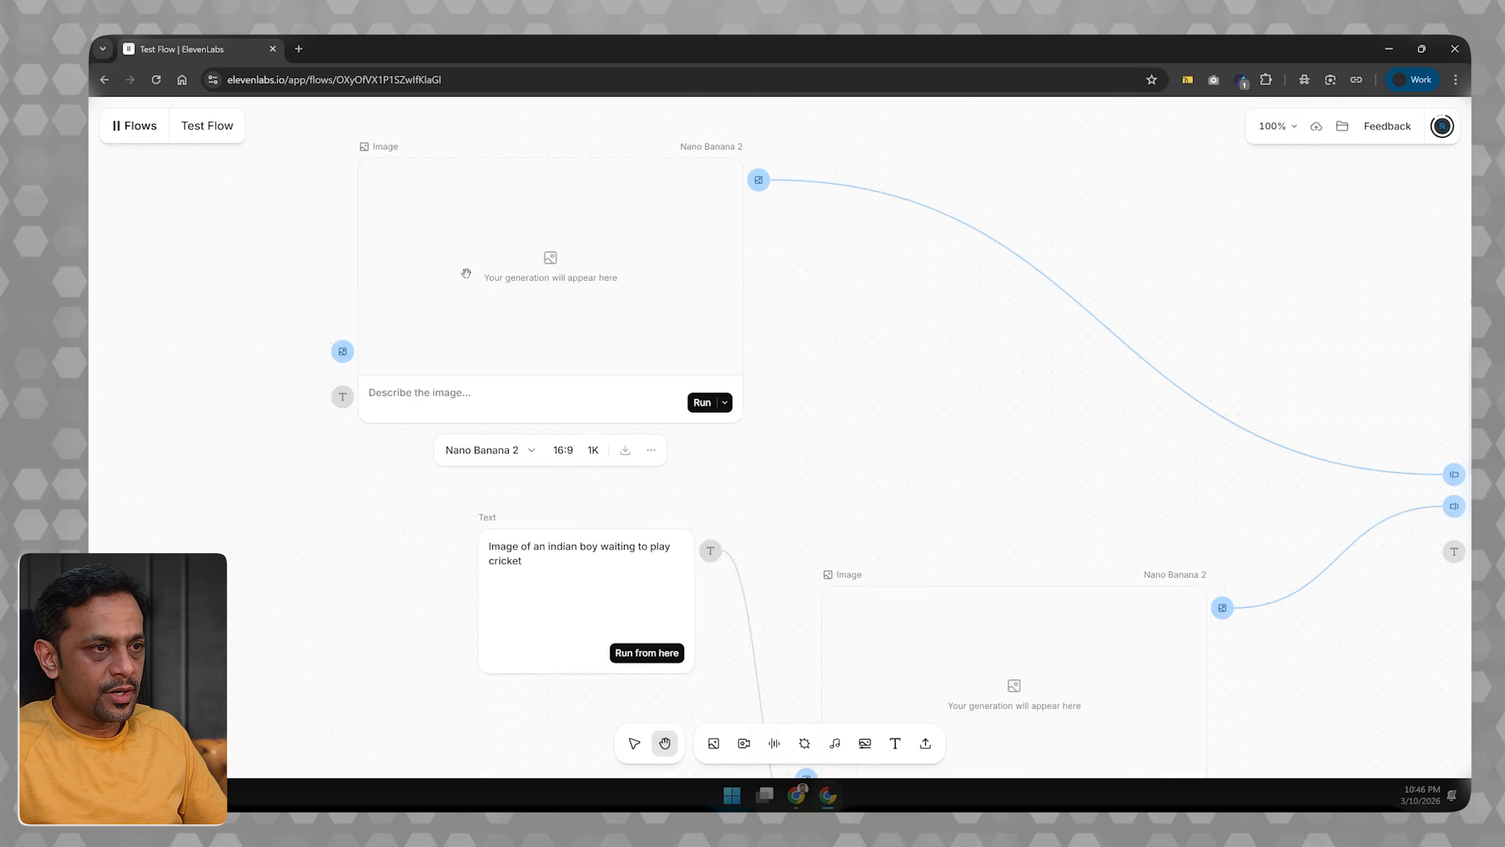
Step: Start a new flow and load the E-commerce Store template into it
left_click(136, 132)
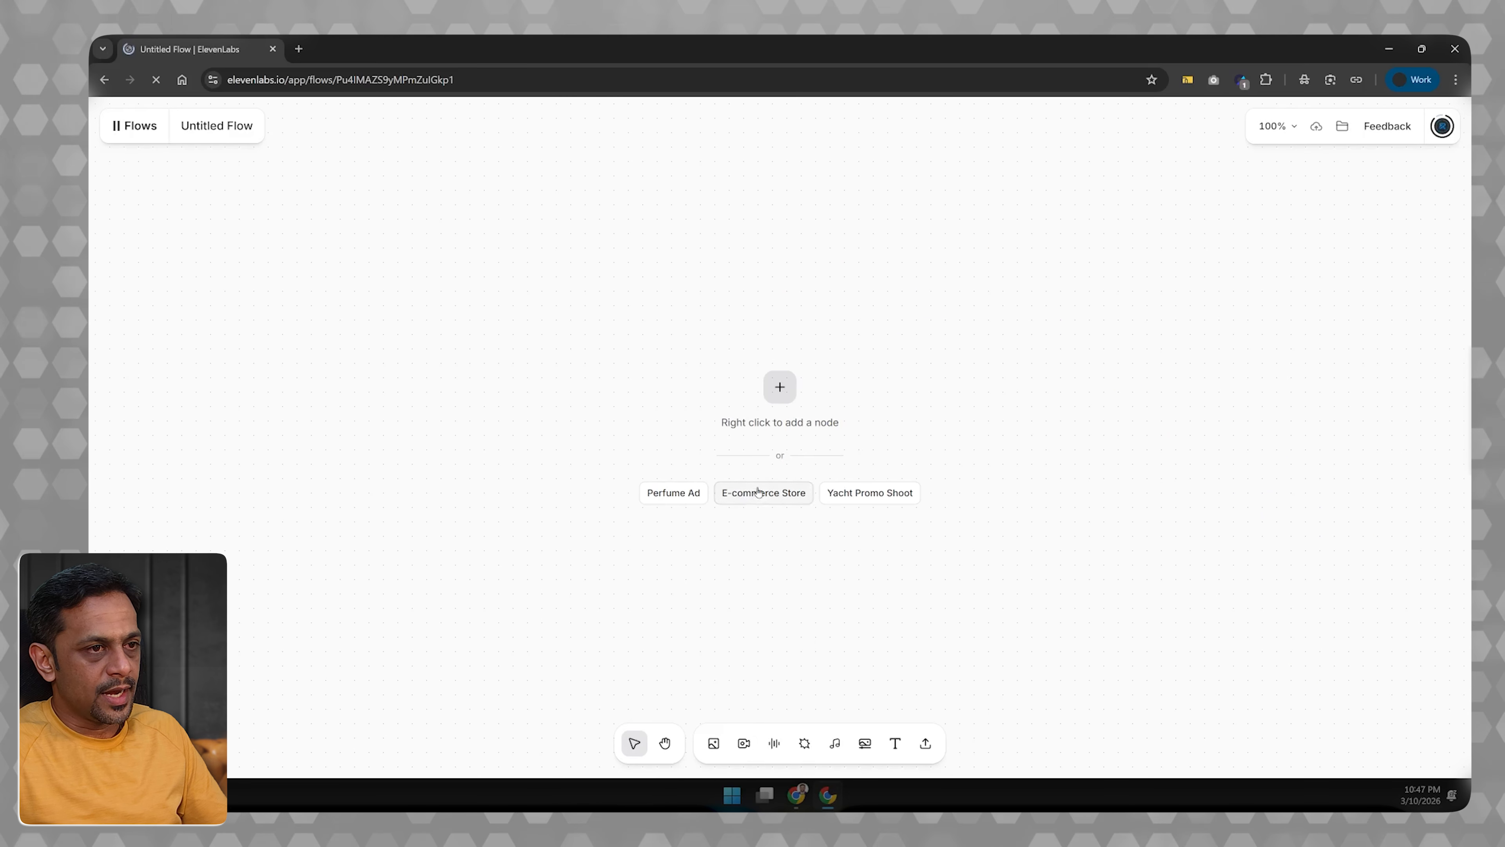
left_click(764, 493)
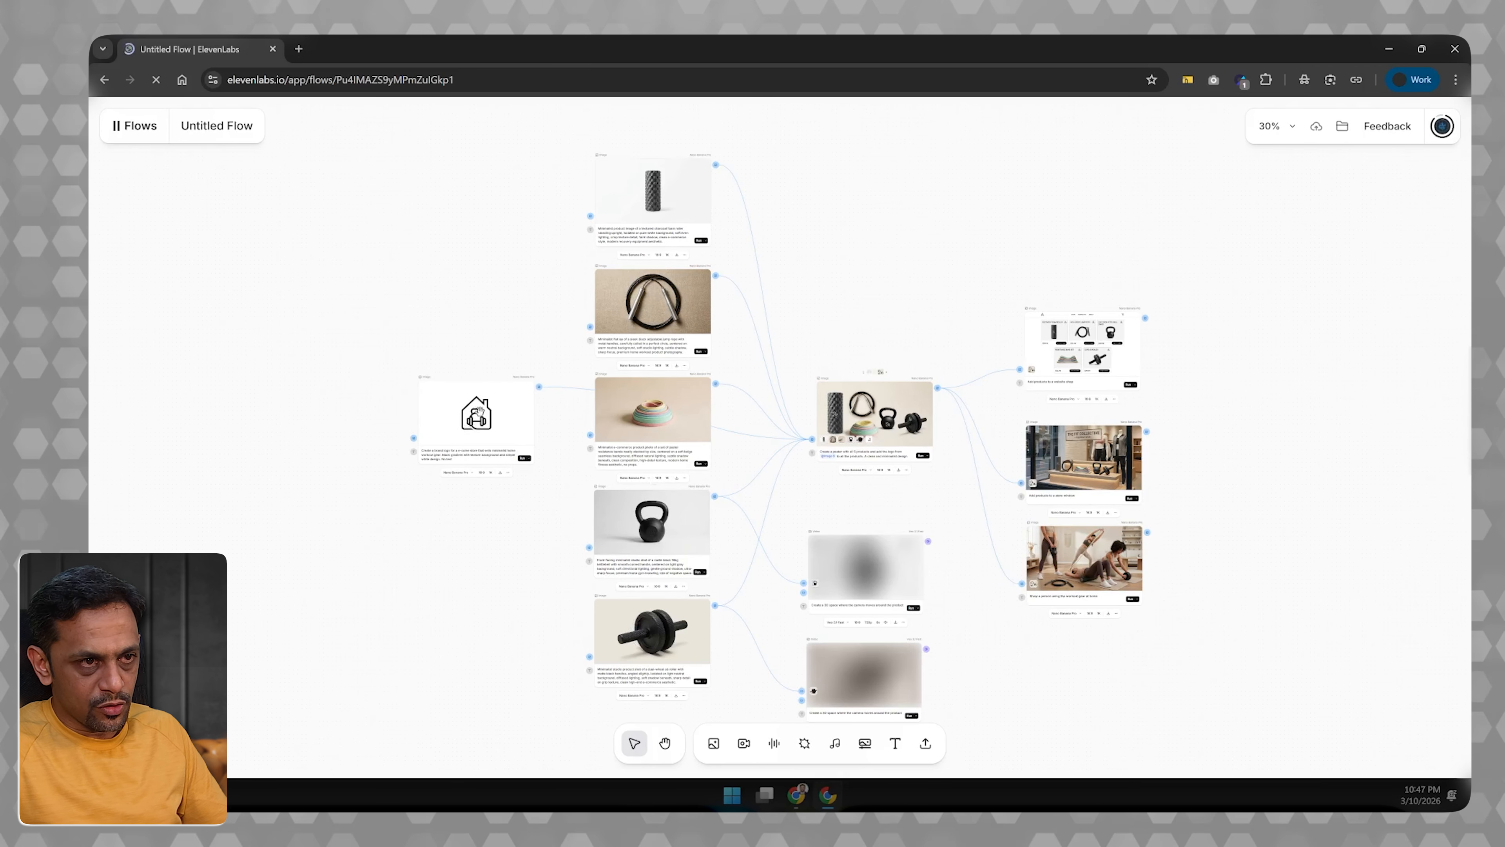
Step: Move the brand logo Image node to the head of the product image column, directly above the foam roller node
left_click_drag(489, 388, 452, 373)
left_click_drag(494, 512, 427, 647)
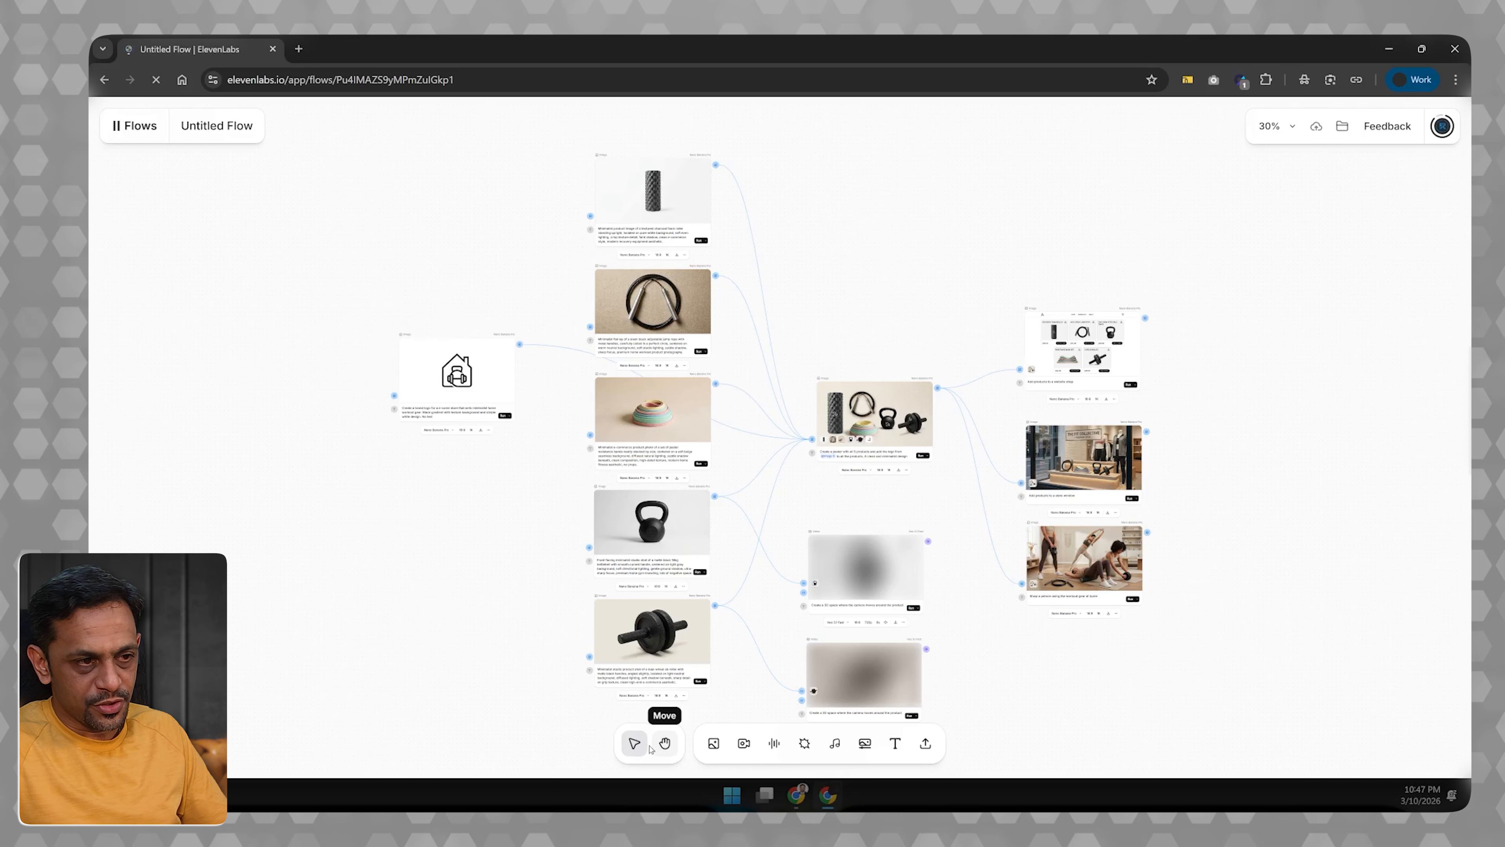
left_click(457, 376)
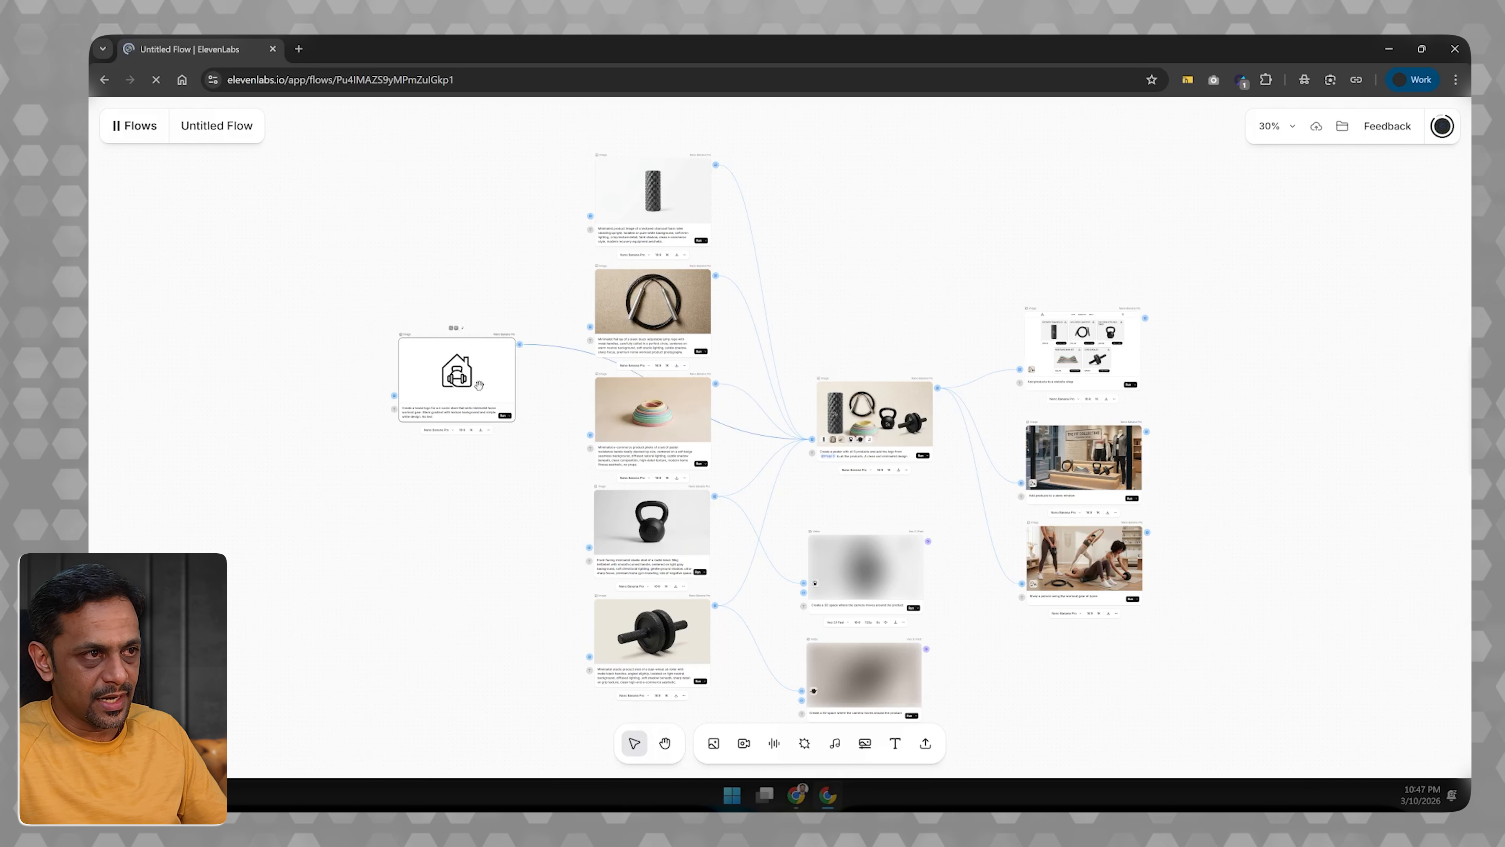
left_click(665, 744)
left_click_drag(489, 256, 491, 249)
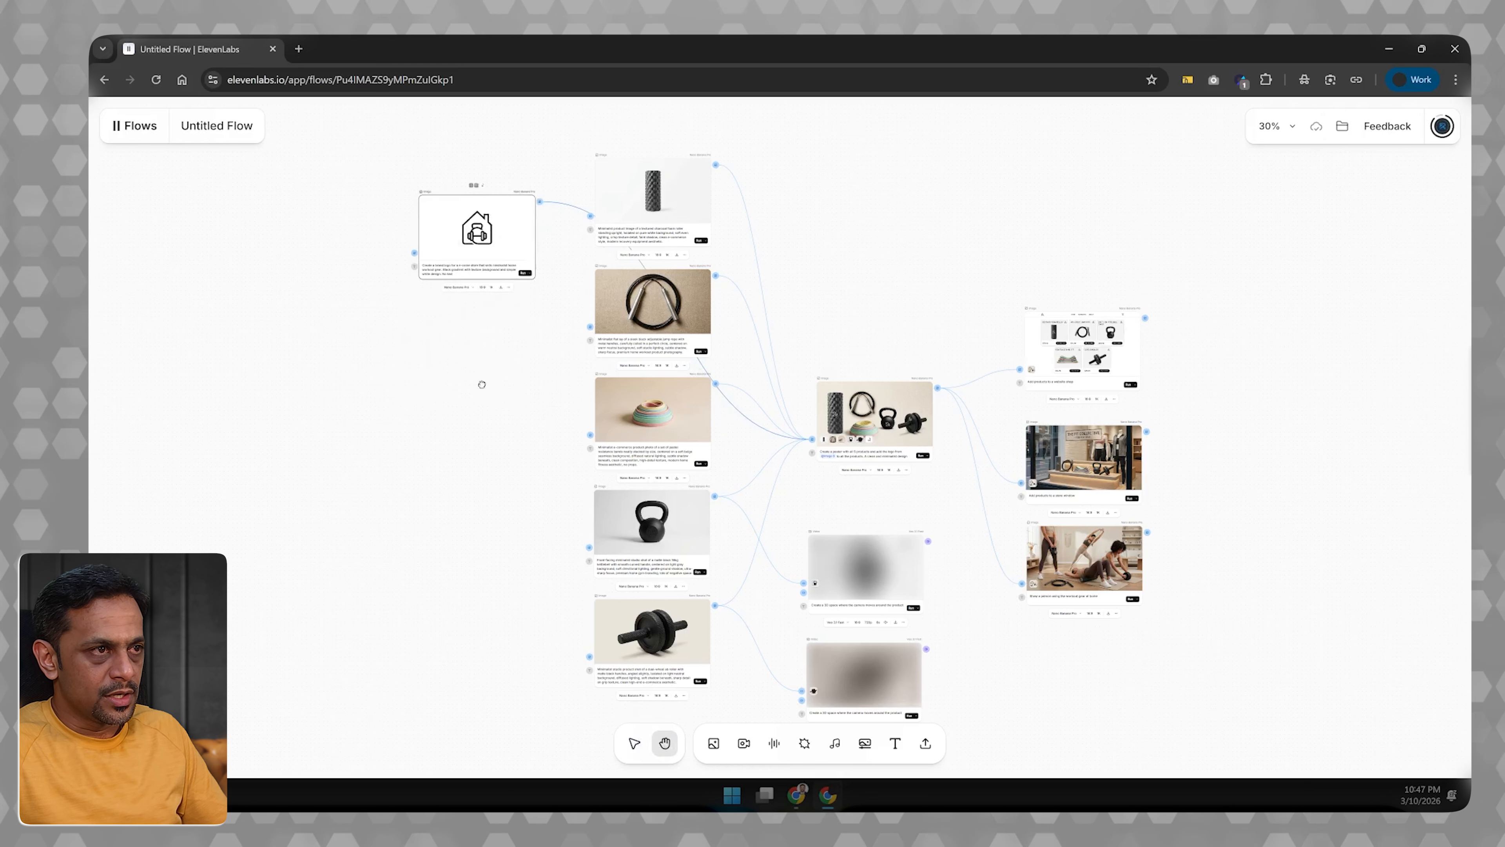
left_click_drag(481, 380, 317, 629)
left_click_drag(316, 482, 490, 336)
Step: Compare the three generated logo versions in the brand logo Image node and leave the house-shaped logo active
scroll(501, 323, "down", 4)
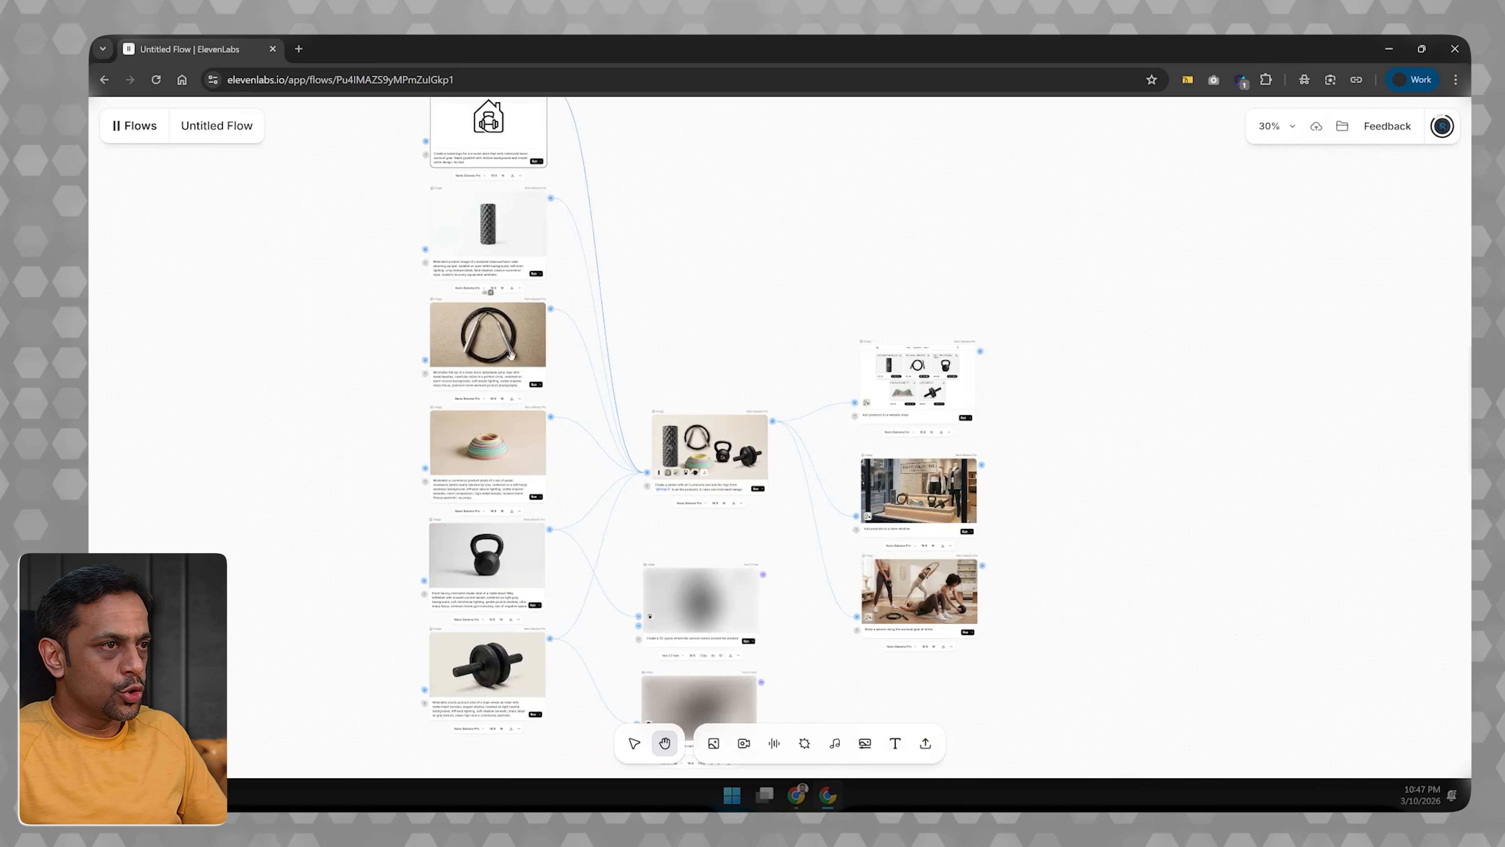
scroll(516, 308, "up", 4)
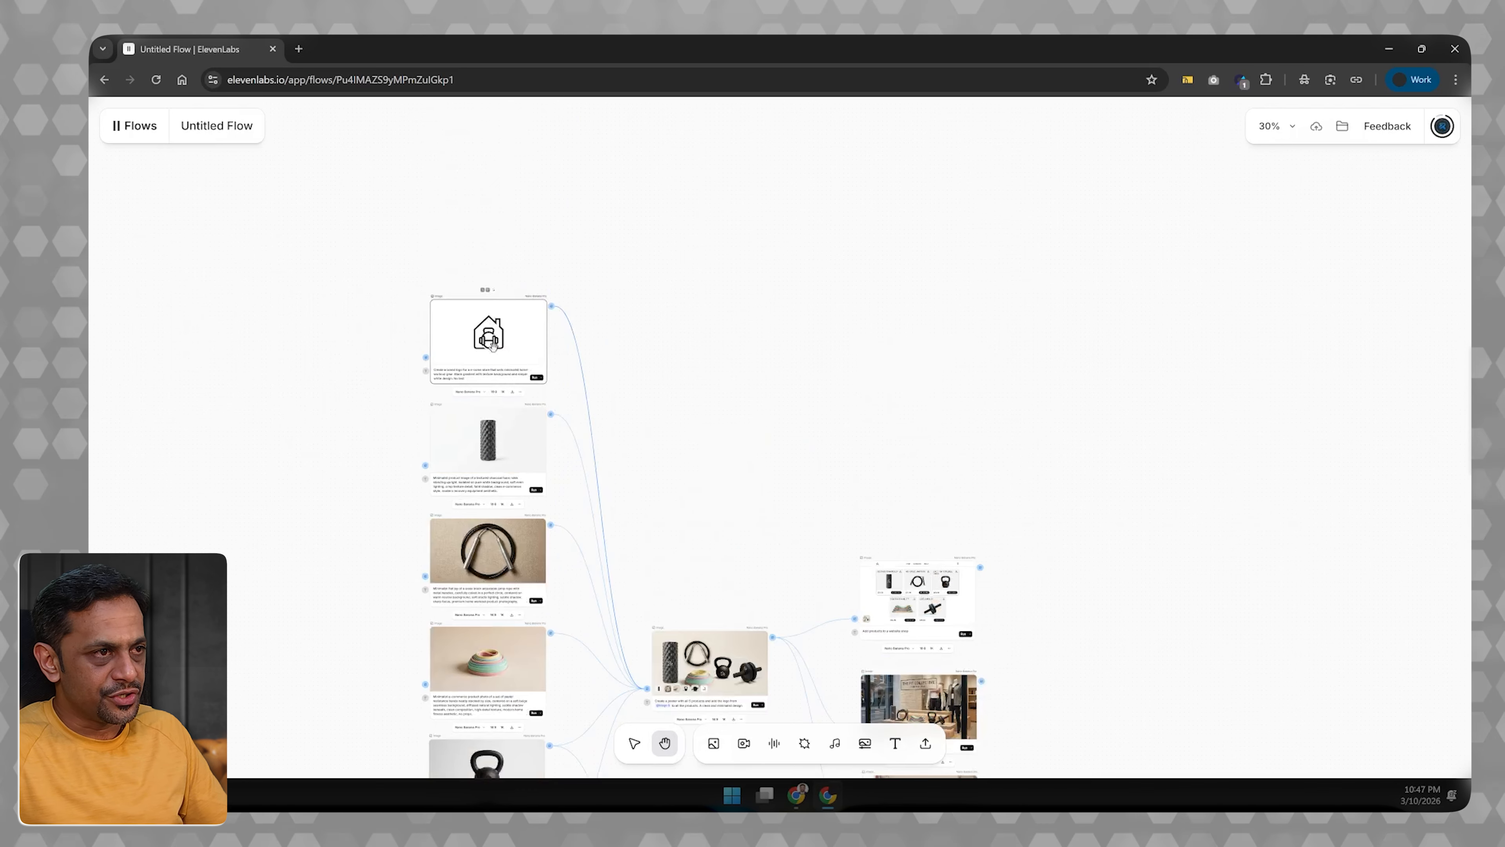
scroll(491, 349, "up", 10)
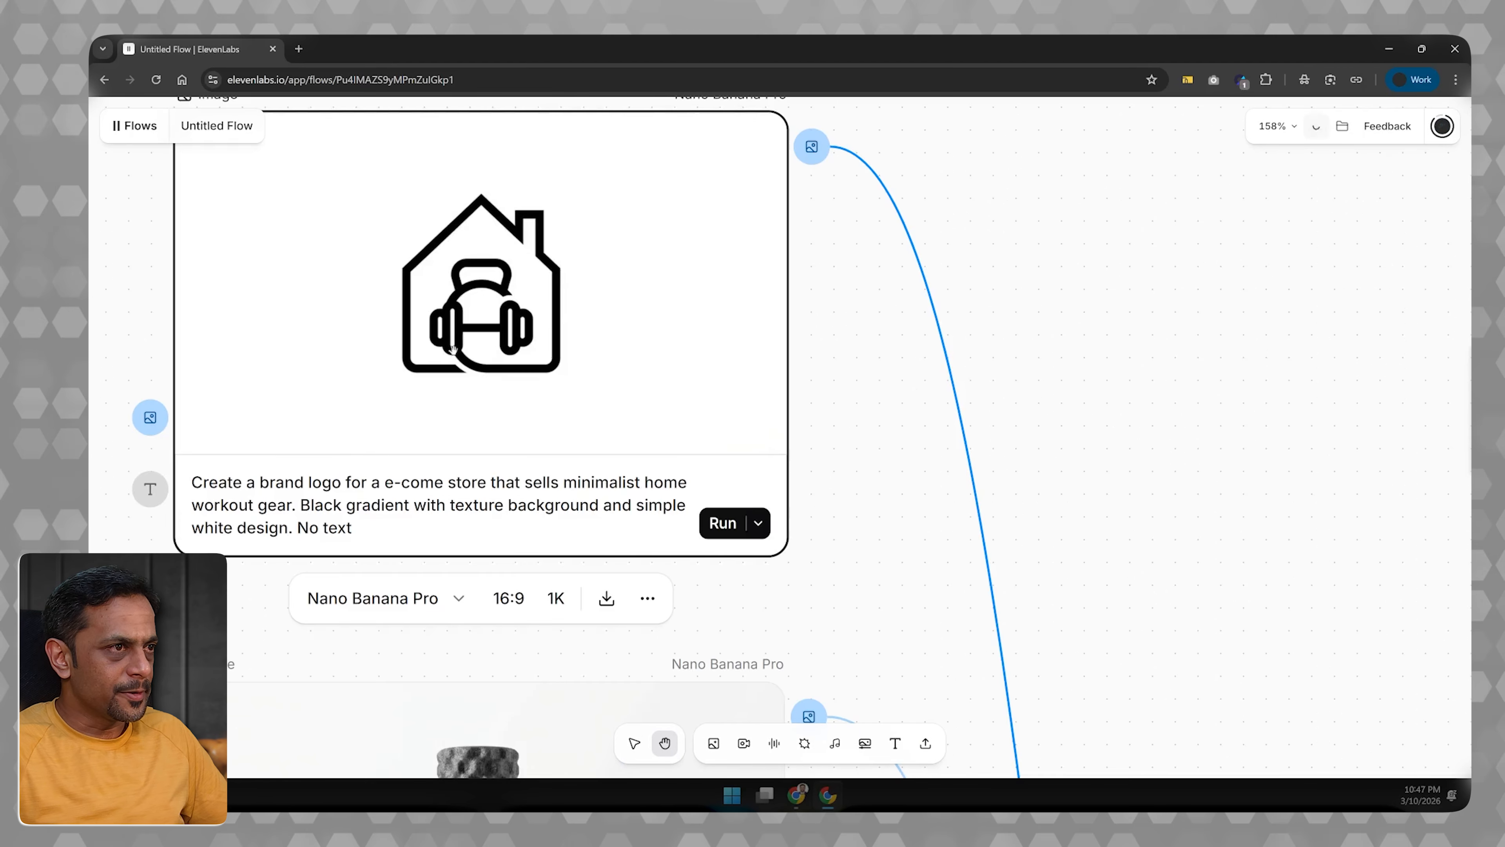
scroll(468, 344, "down", 5)
scroll(454, 349, "up", 5)
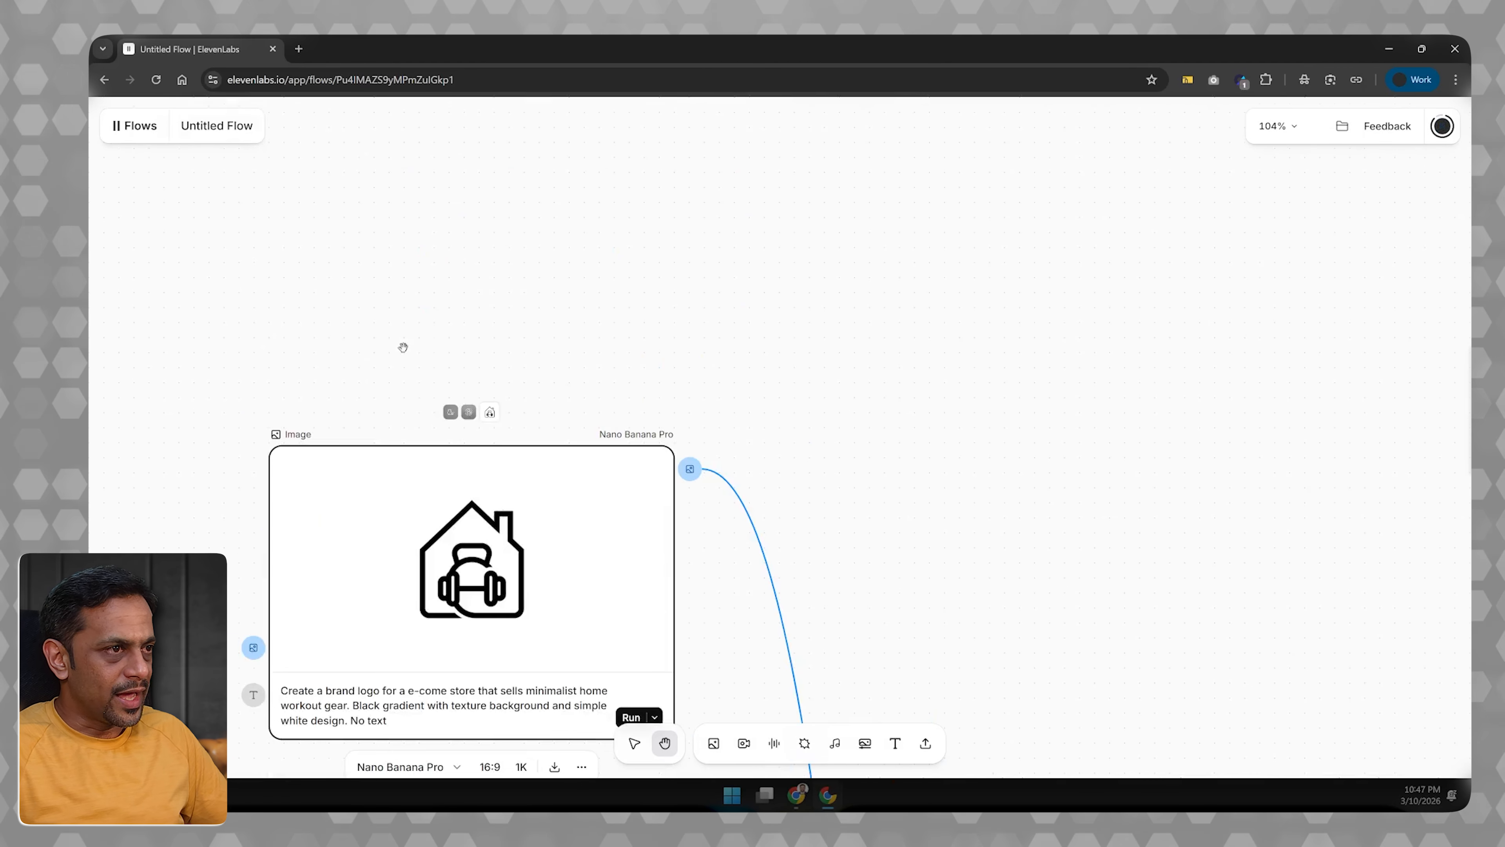
left_click(453, 413)
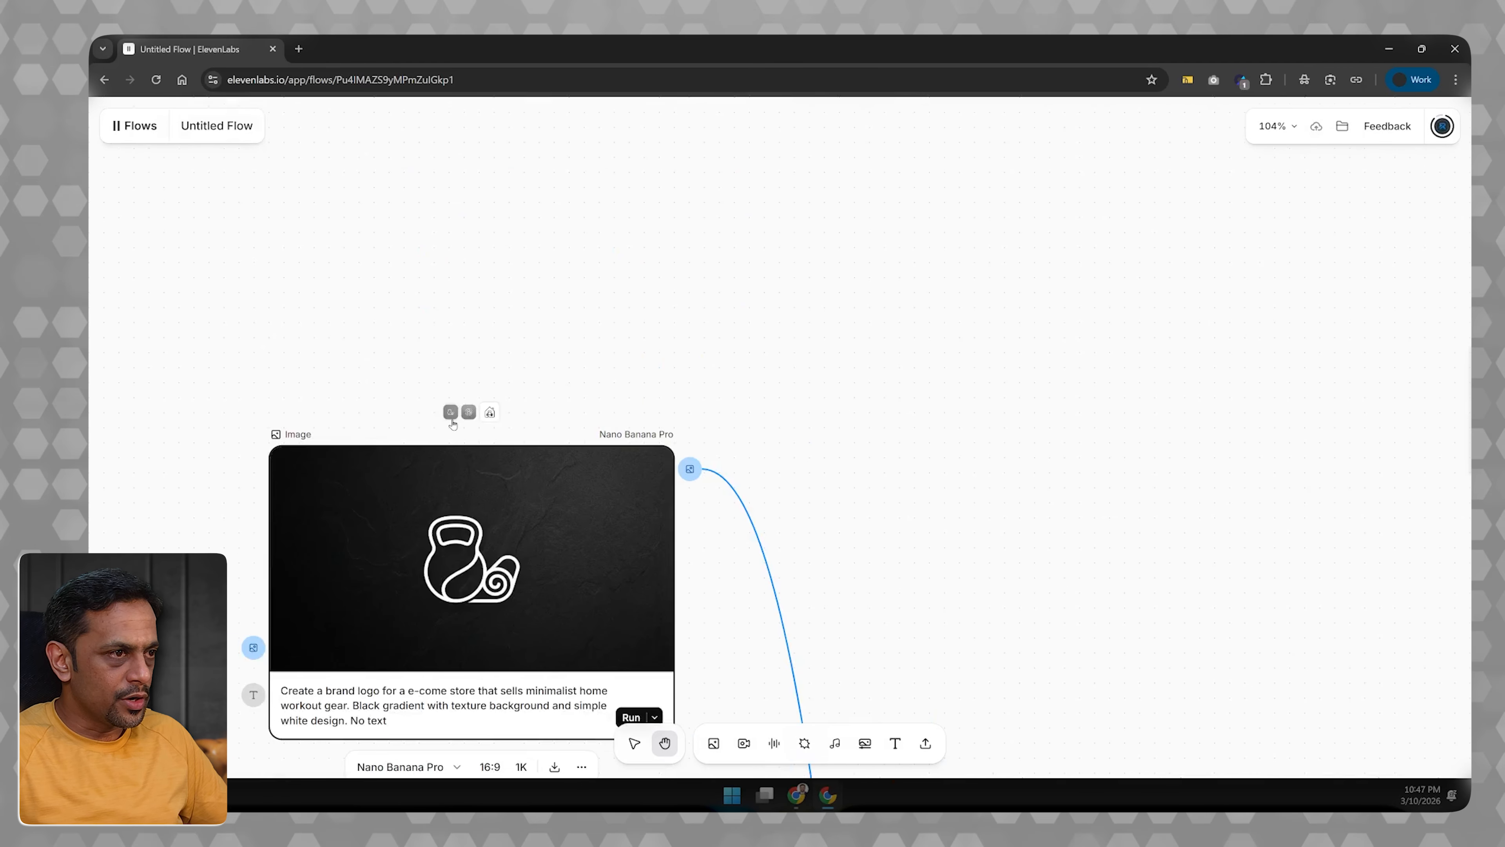
left_click(492, 413)
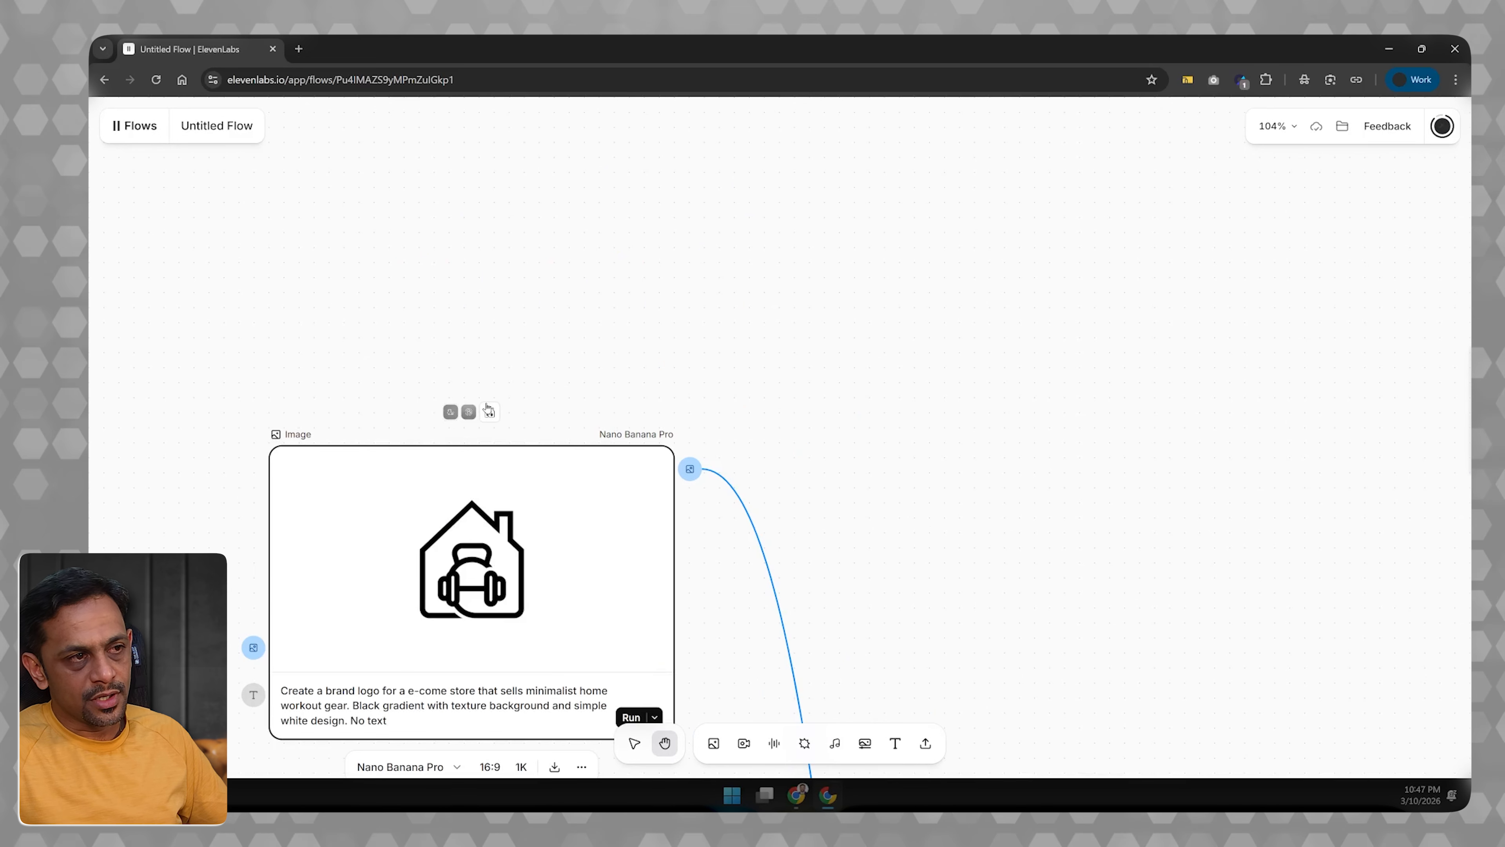
scroll(442, 502, "down", 2)
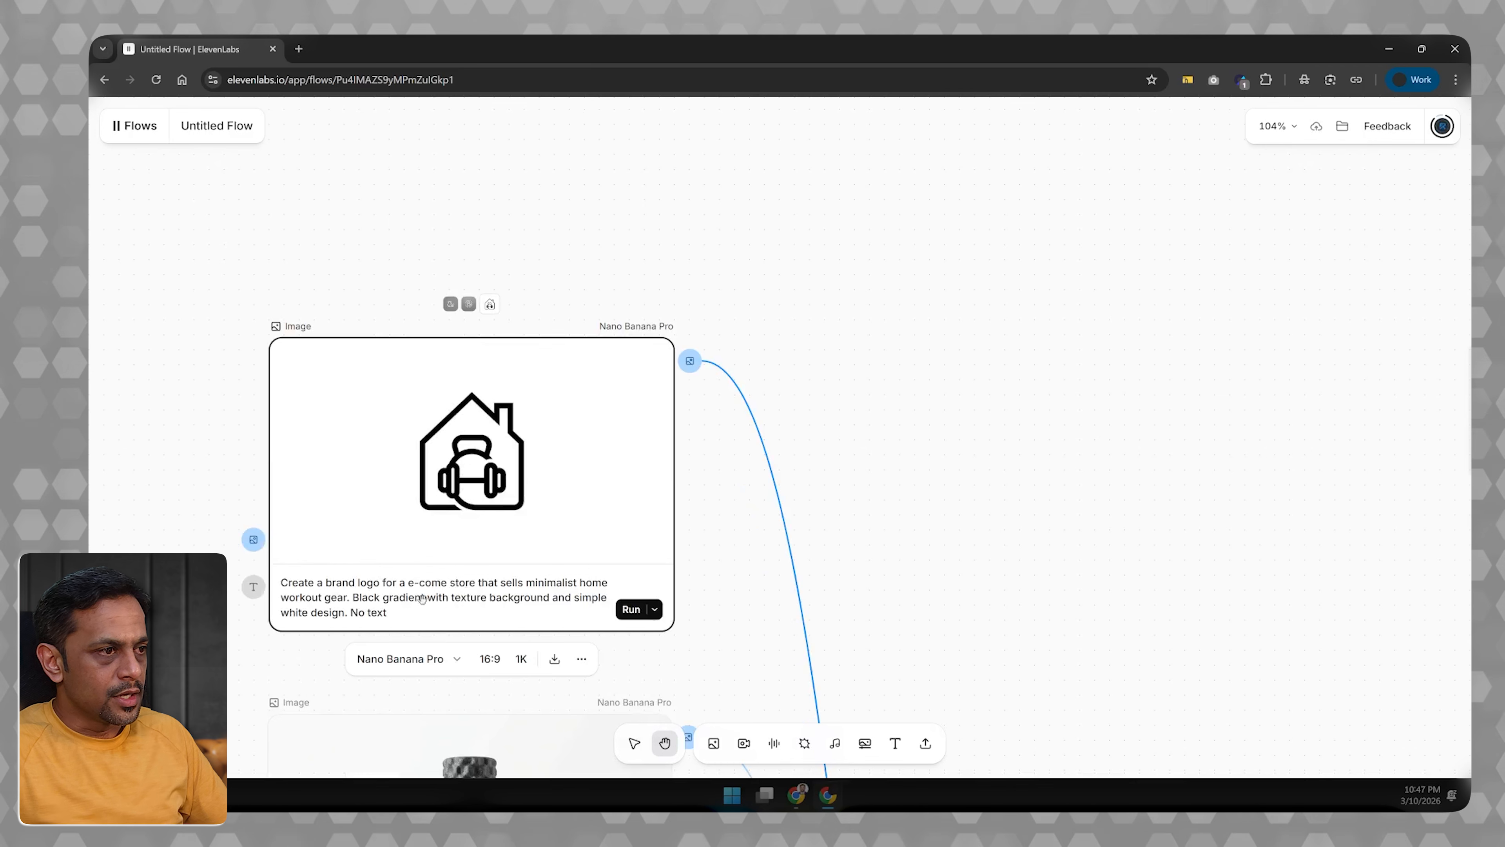
left_click(451, 304)
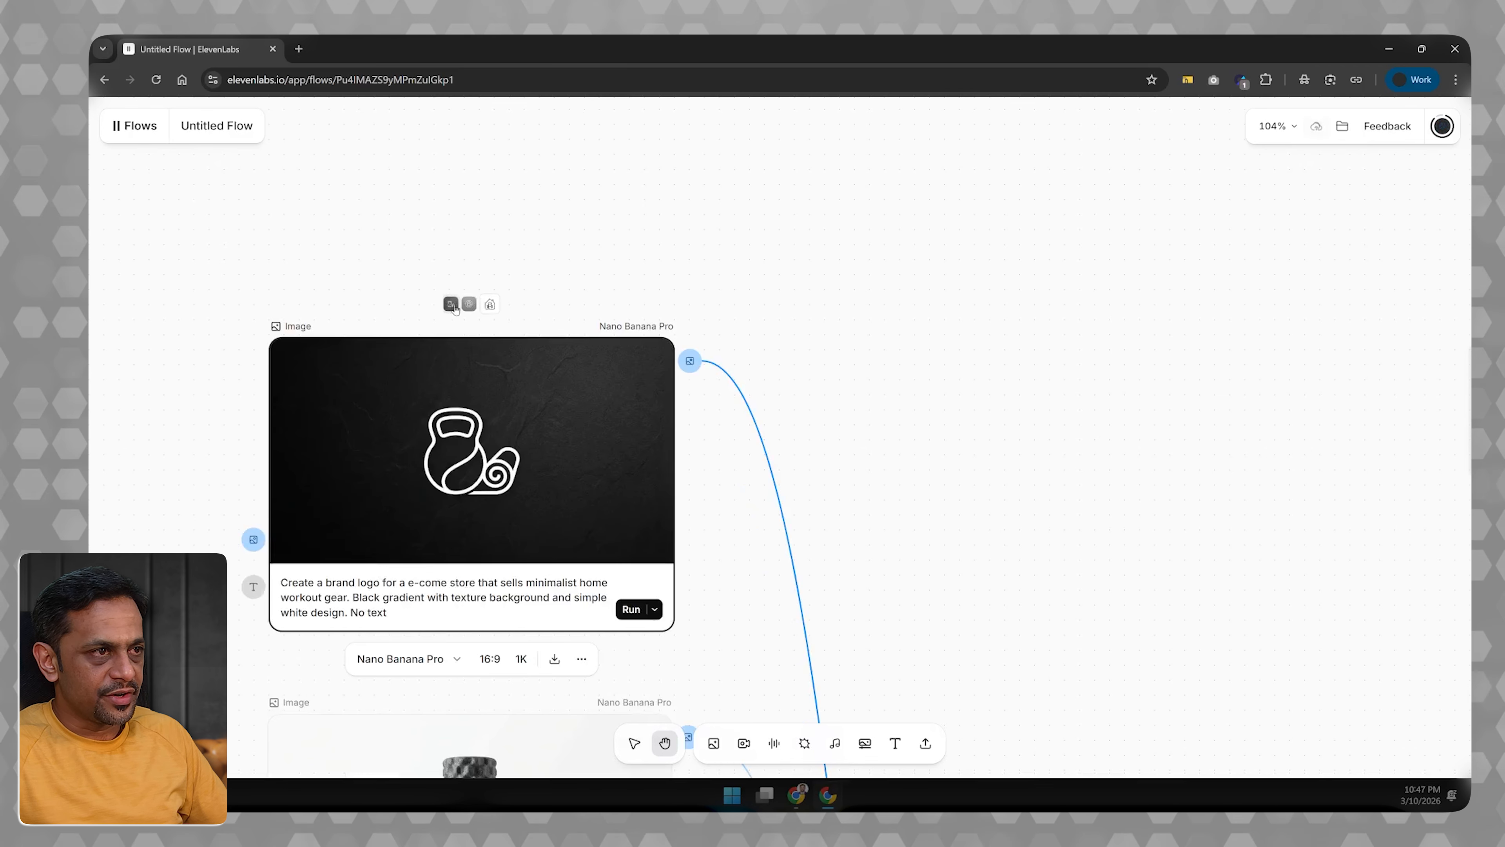
left_click(473, 304)
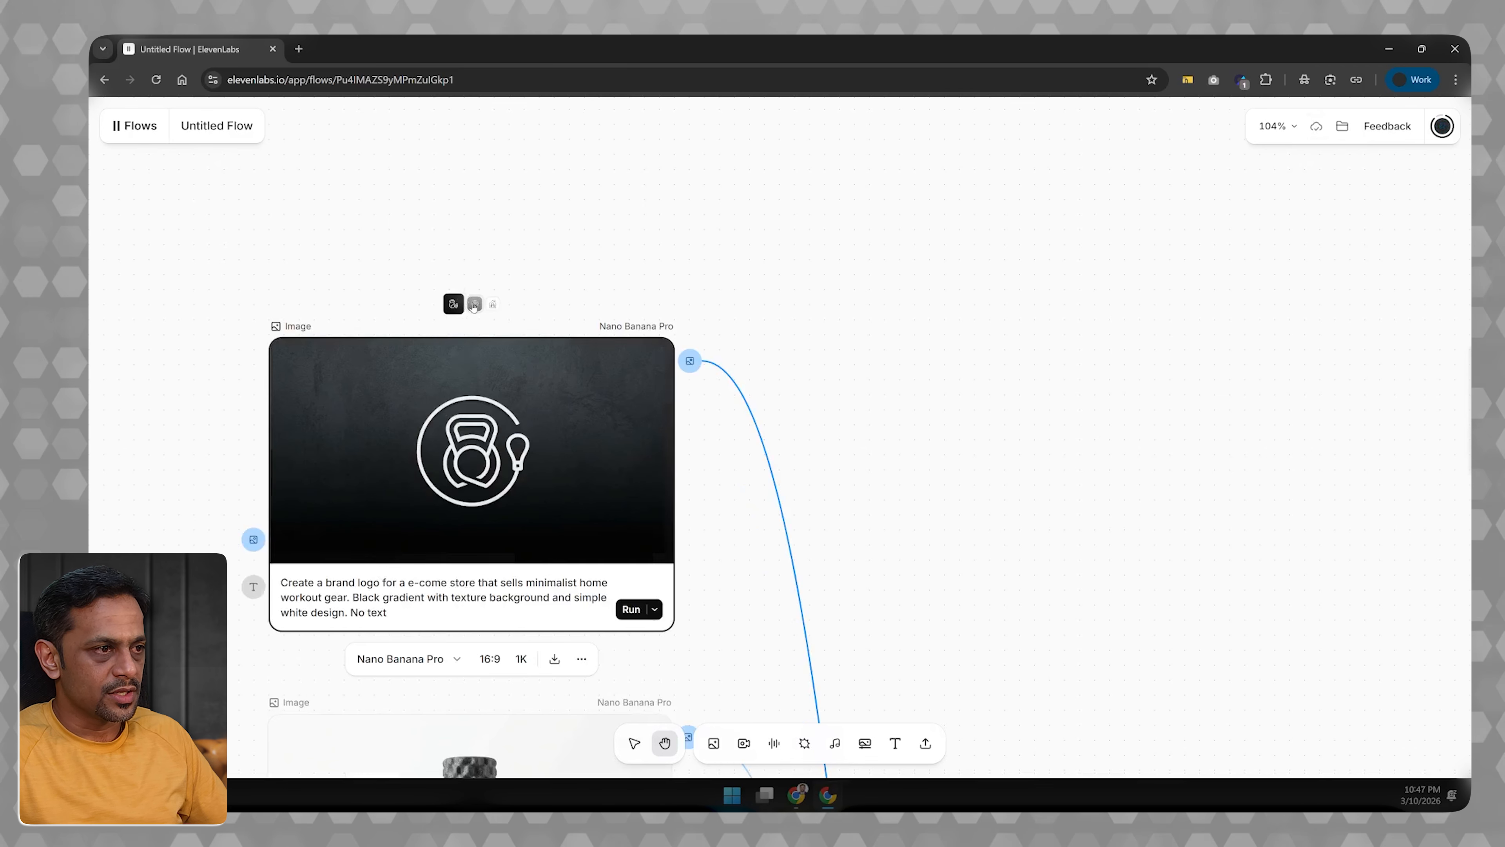
left_click(490, 304)
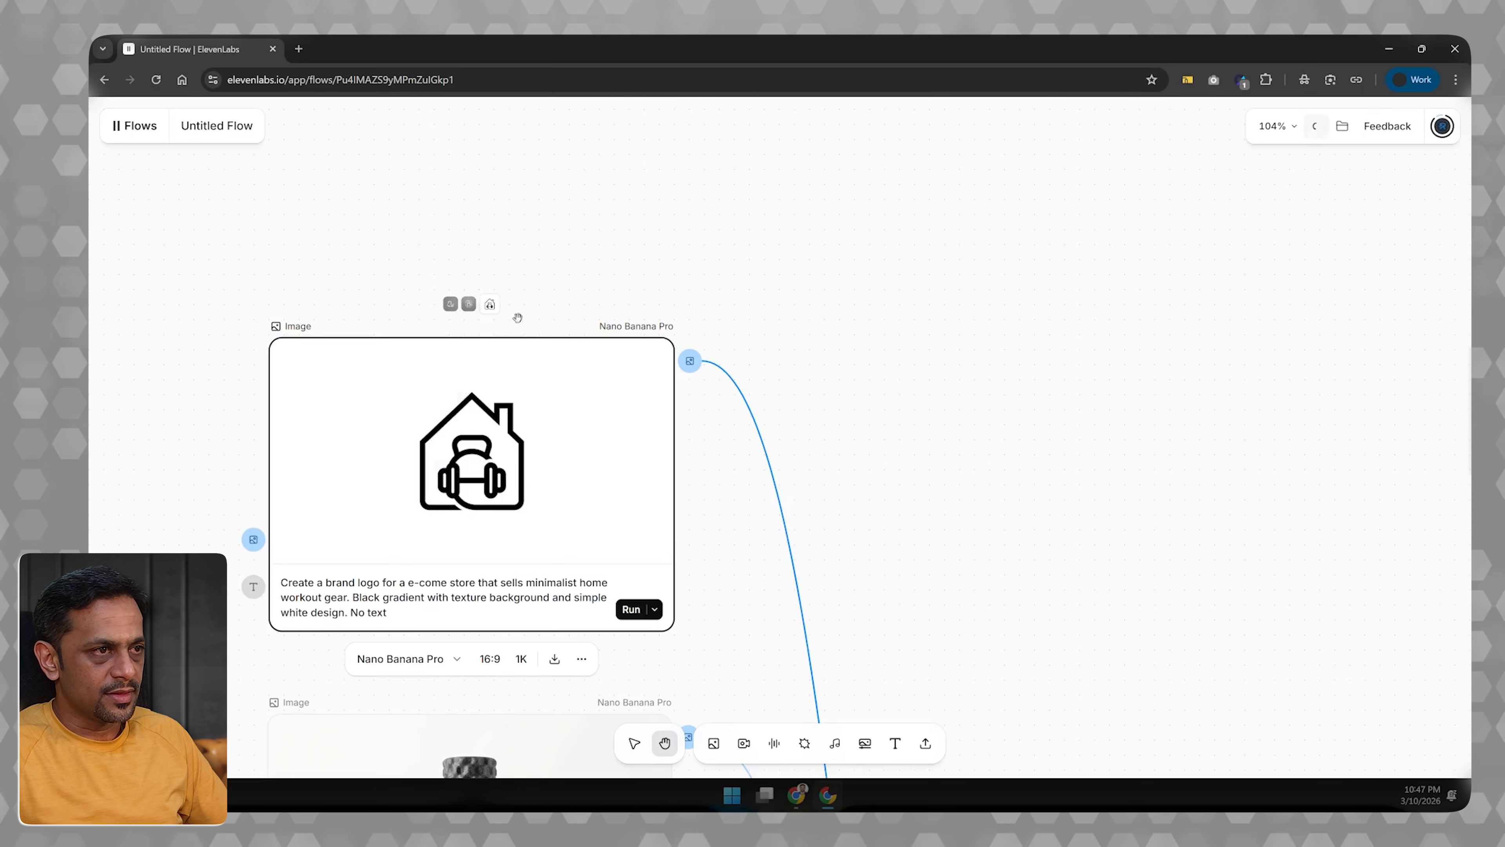
Step: Examine the images and prompts of the foam roller, jump rope, resistance band and kettlebell Image nodes
scroll(702, 461, "down", 5)
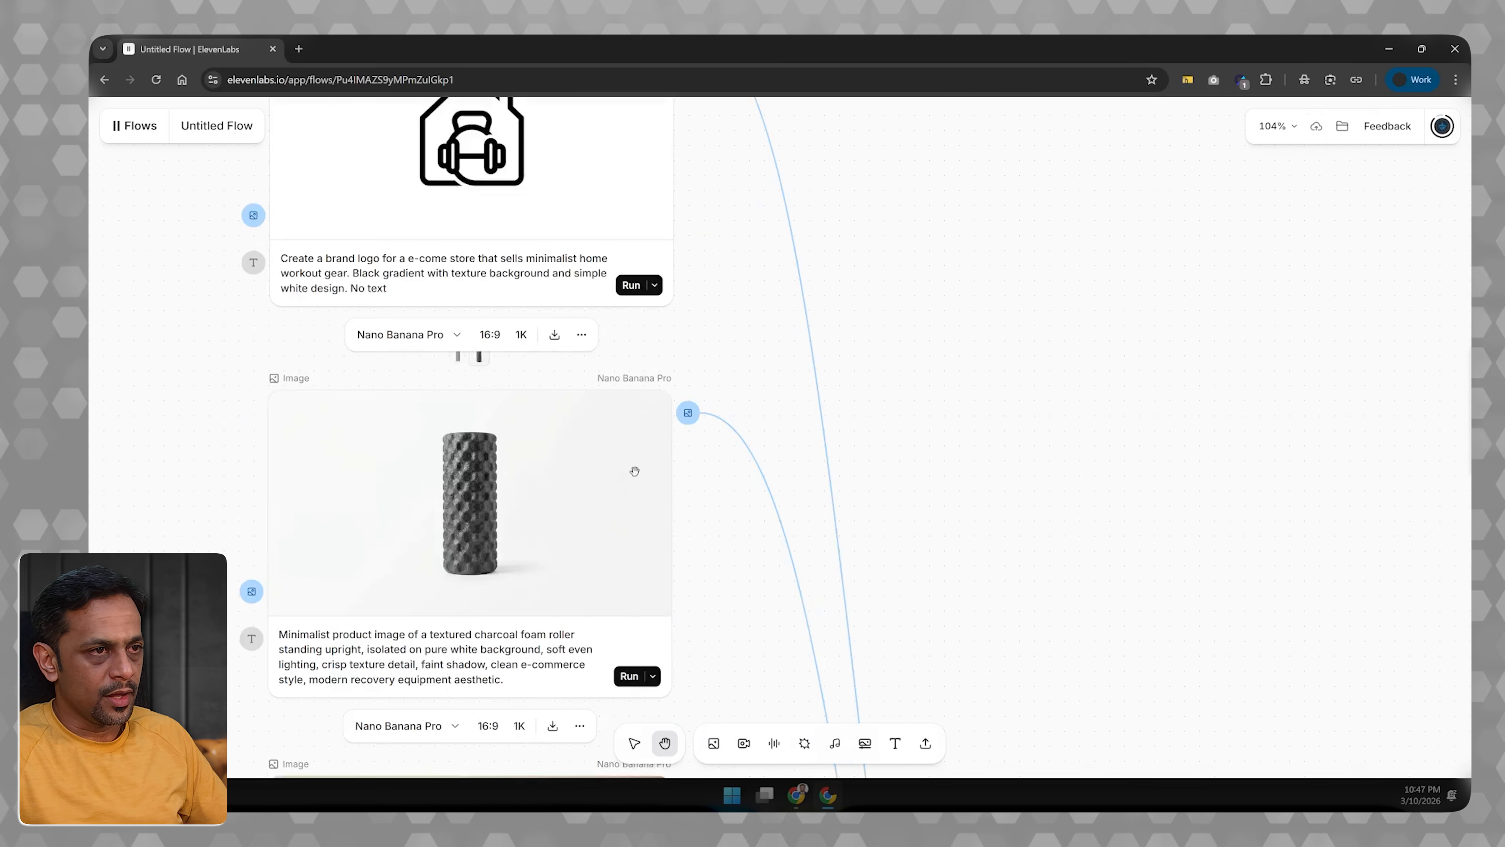
scroll(632, 471, "down", 5)
scroll(493, 380, "up", 2)
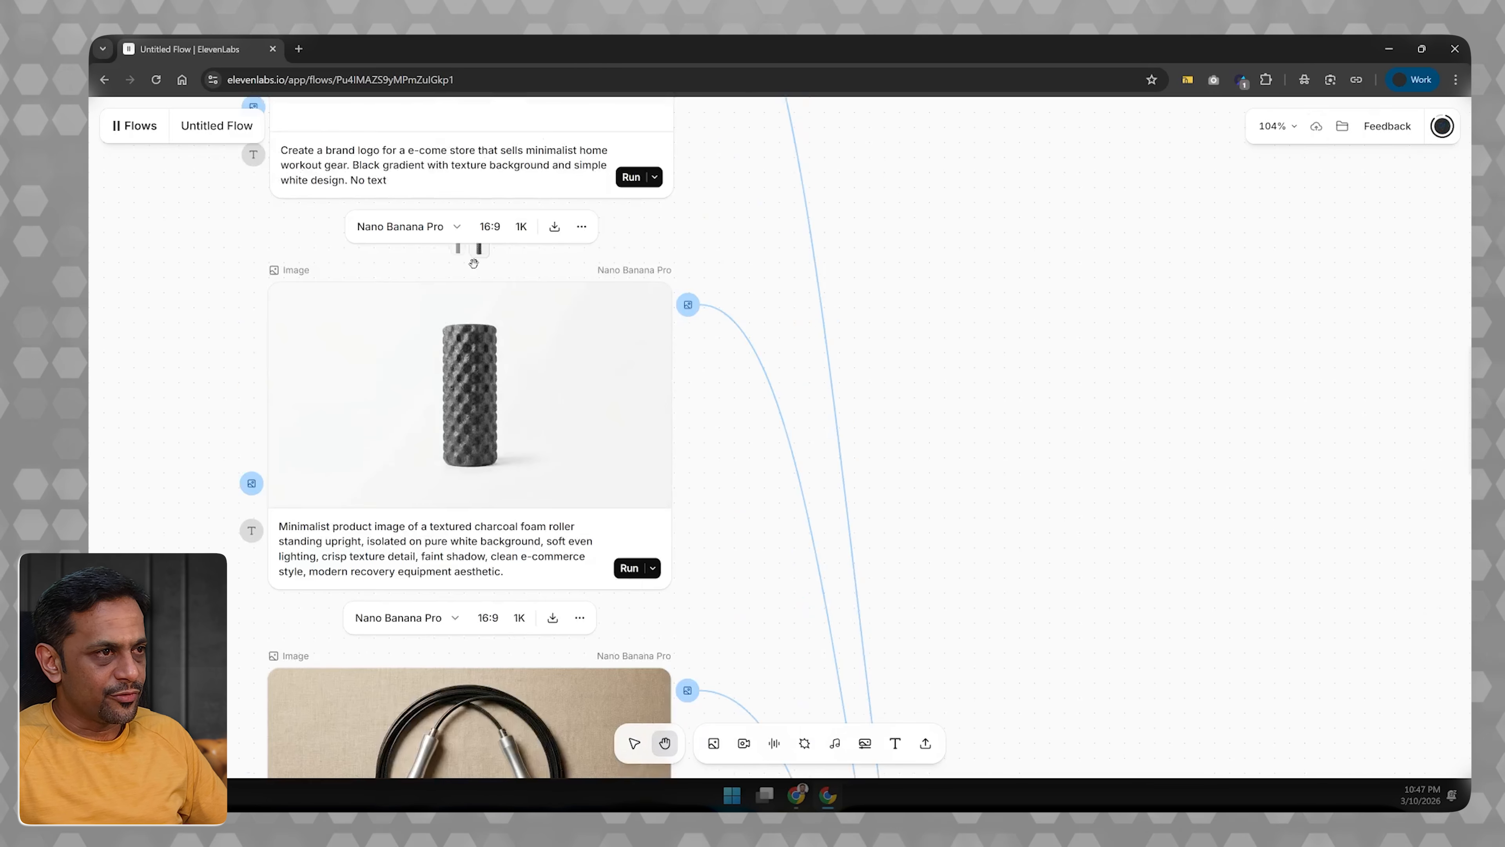
scroll(490, 469, "down", 5)
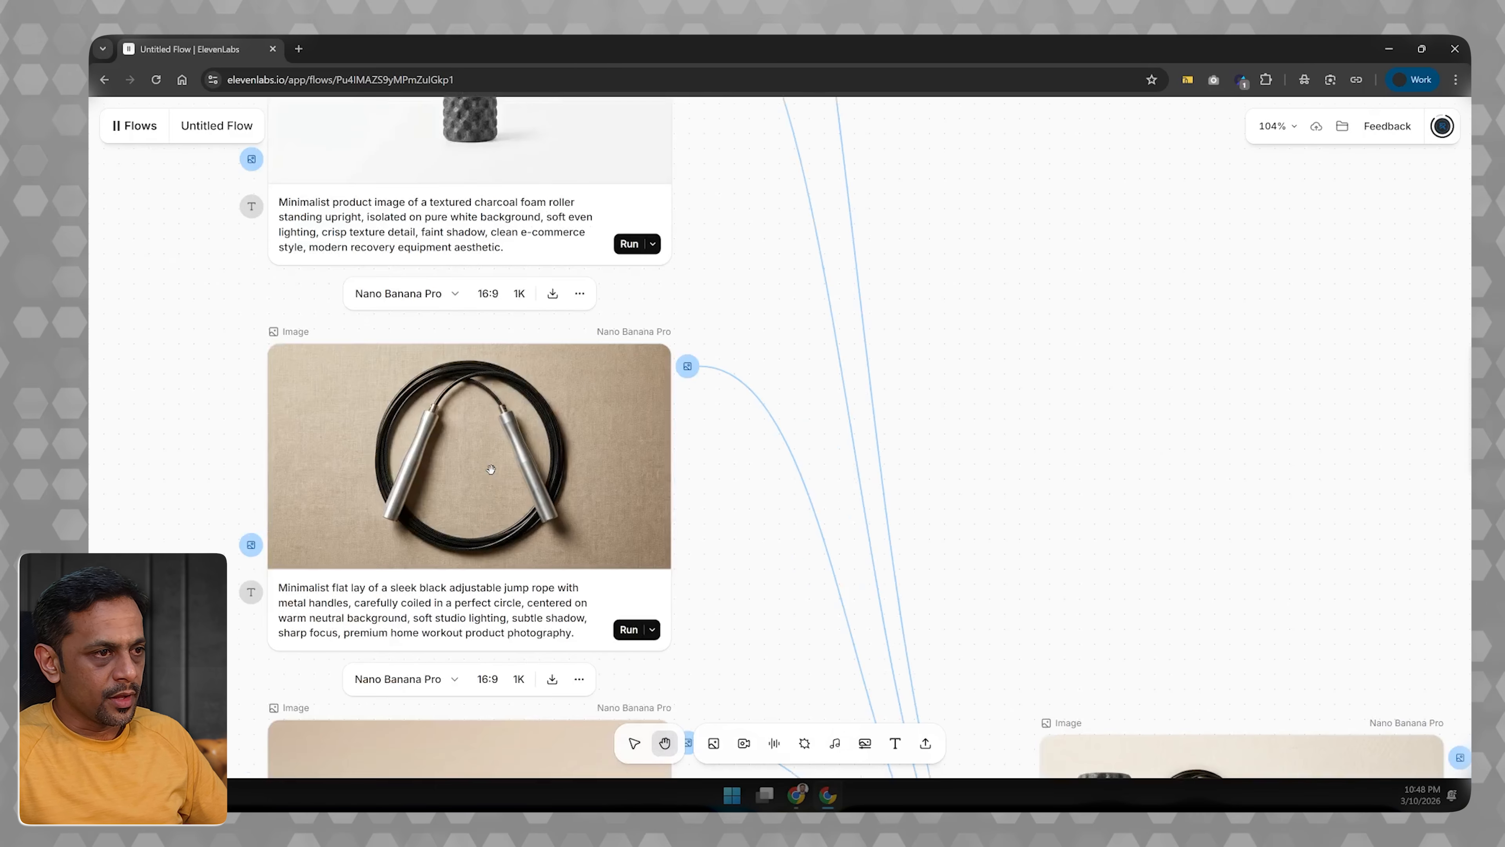
mouse_move(461, 490)
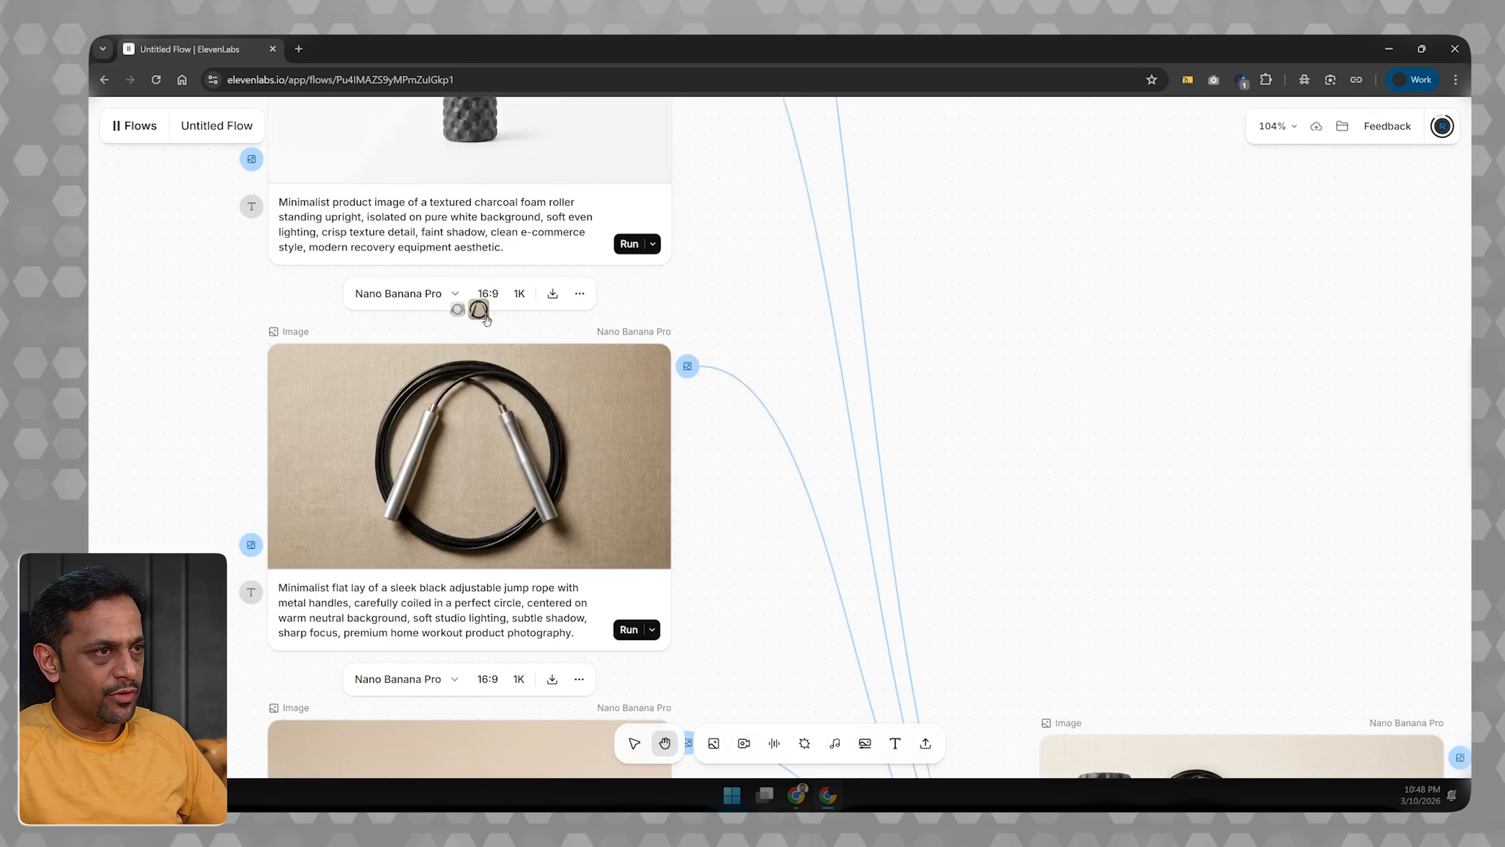
scroll(467, 489, "down", 5)
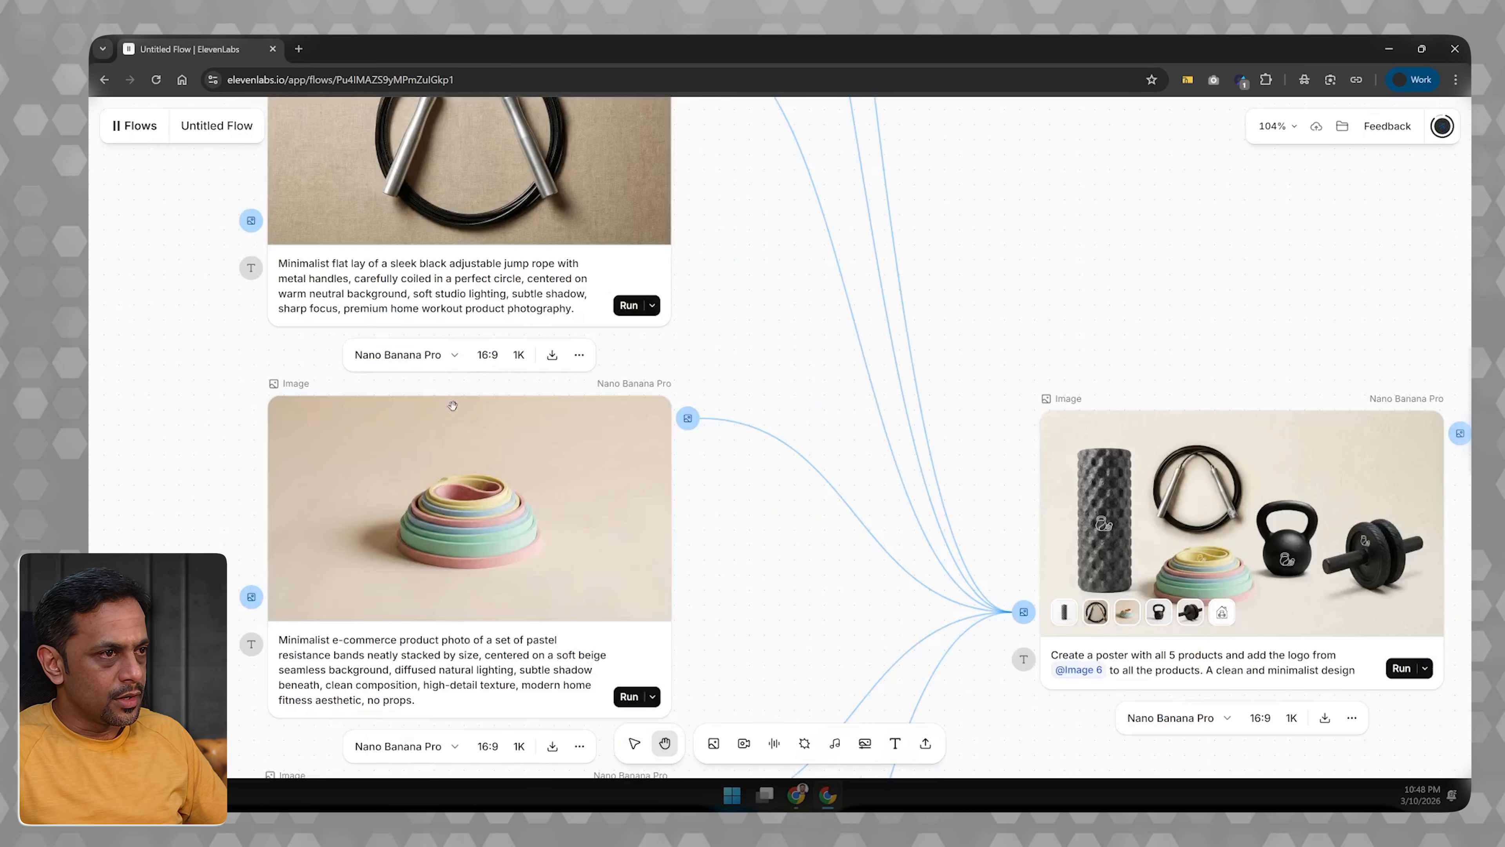
scroll(365, 457, "down", 2)
mouse_move(415, 329)
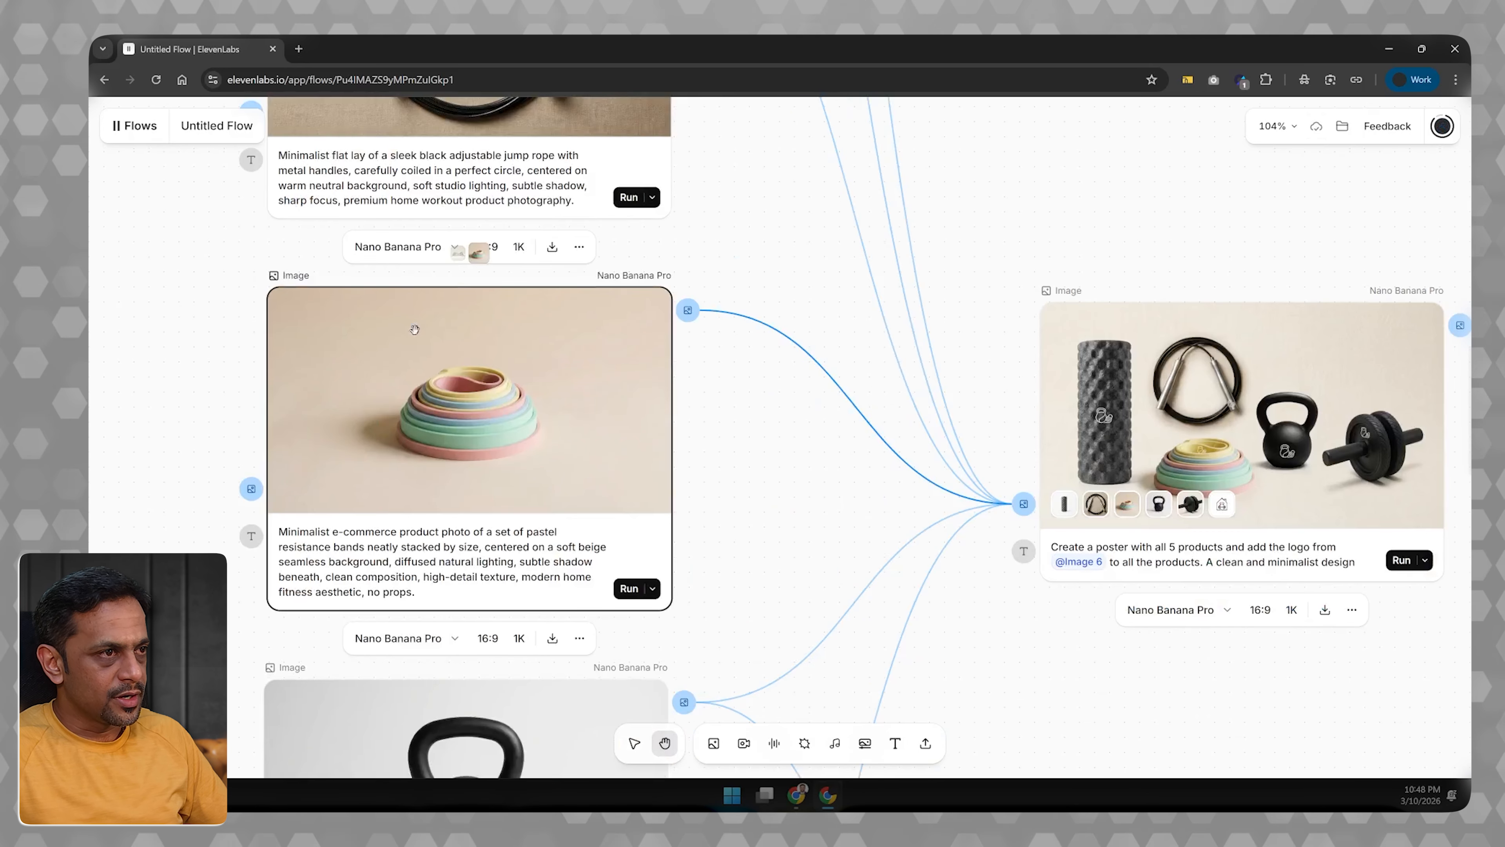
scroll(457, 474, "down", 4)
mouse_move(639, 554)
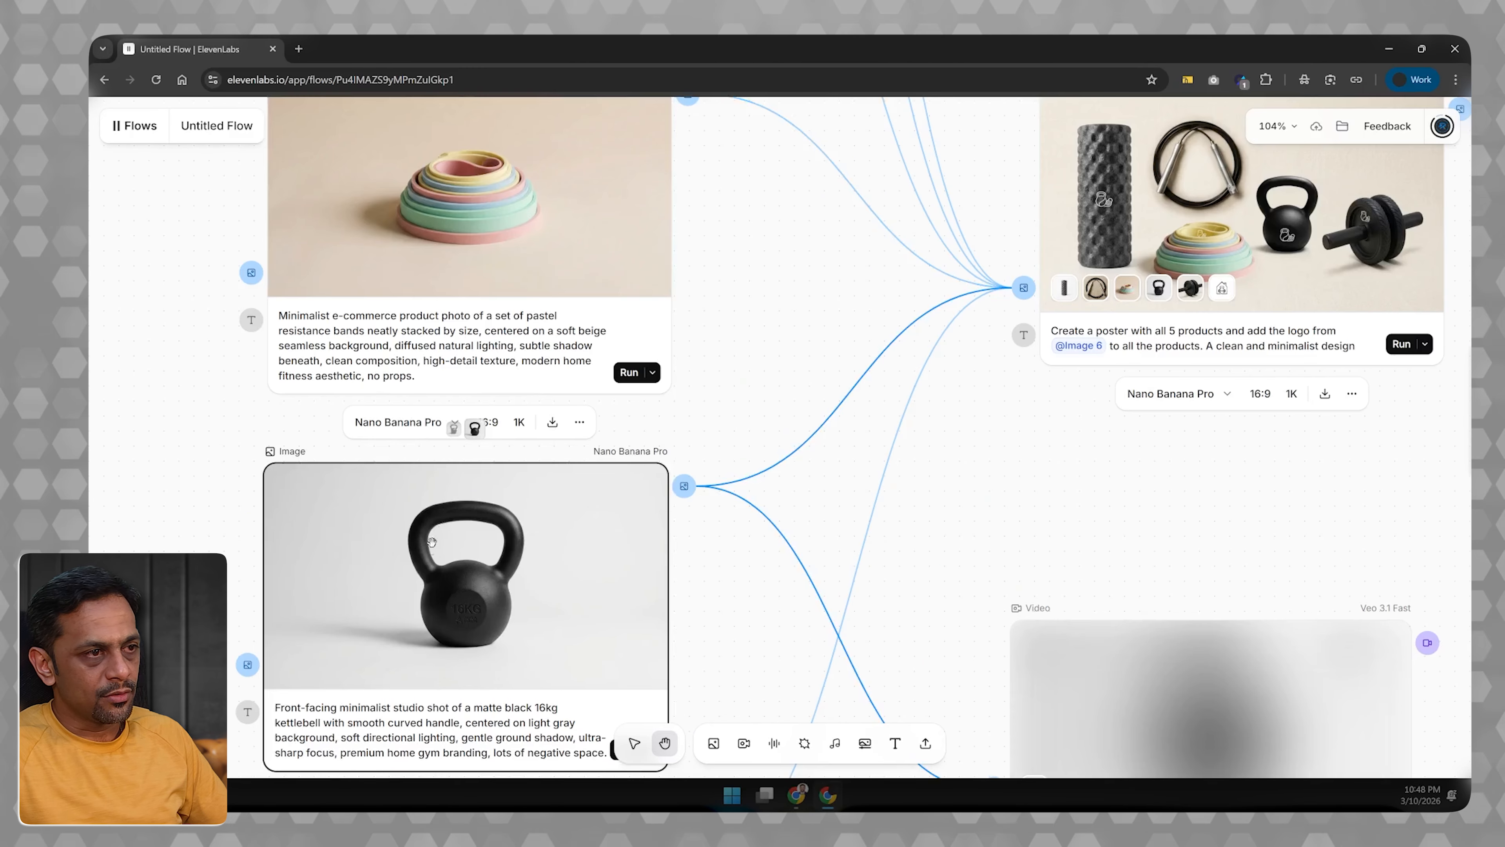
scroll(638, 554, "up", 7)
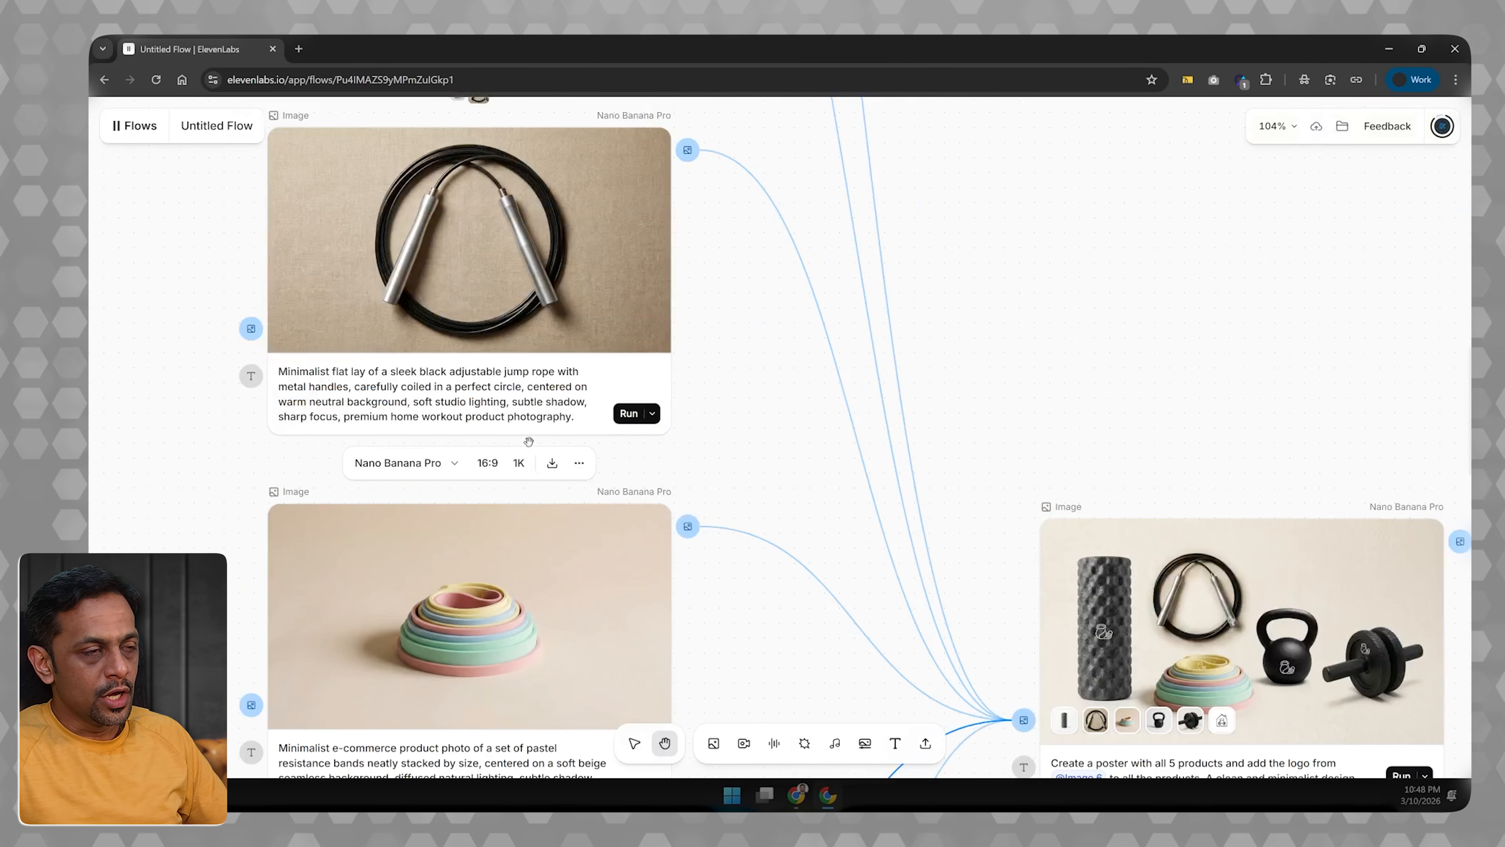
Step: Examine how the product images feed the five-product poster node and the two Veo 3.1 Fast Video nodes
scroll(529, 441, "down", 10)
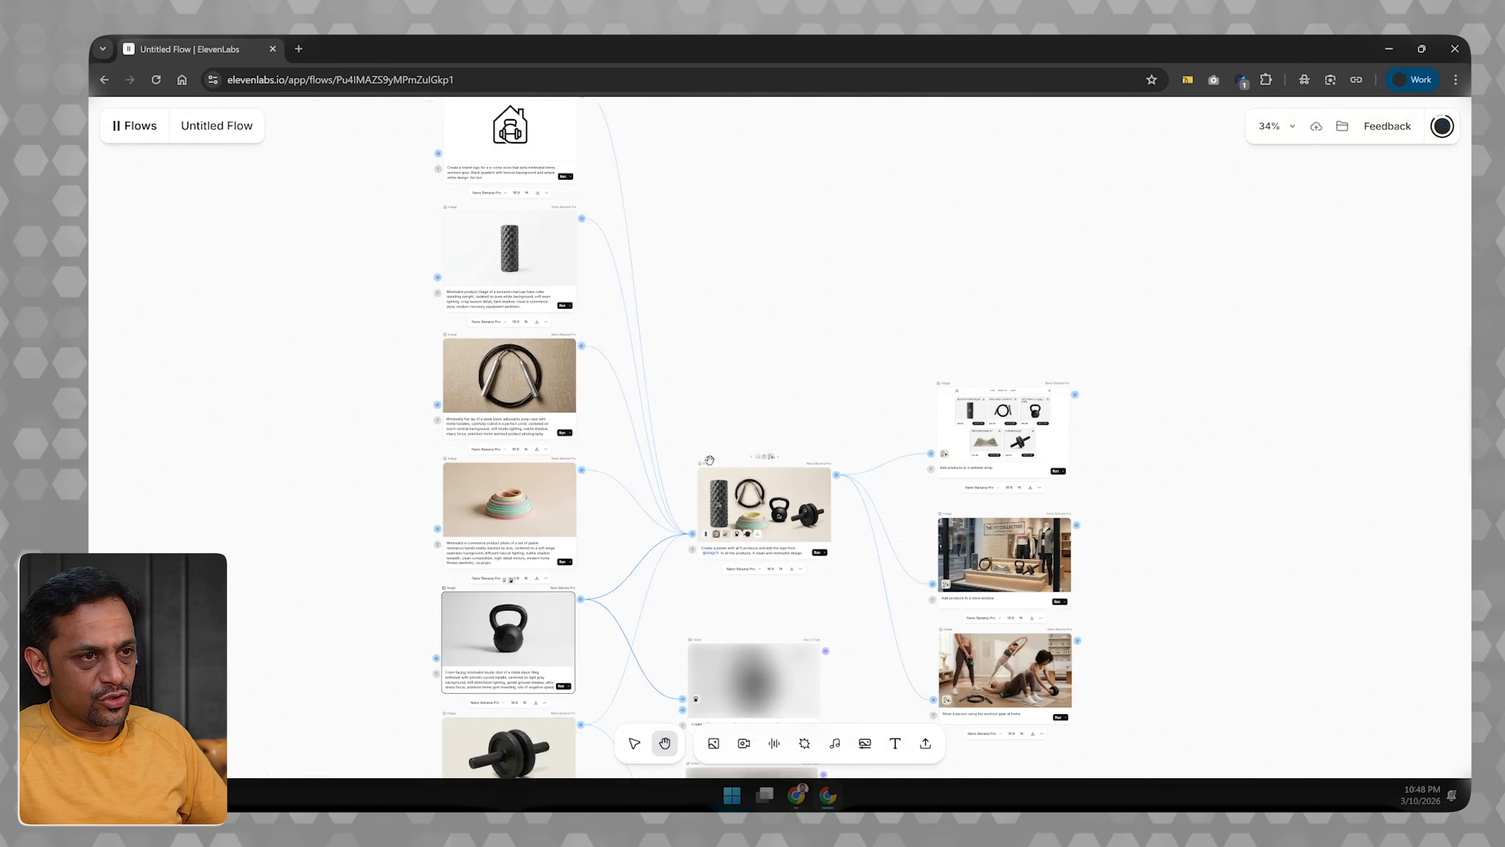
scroll(770, 510, "up", 10)
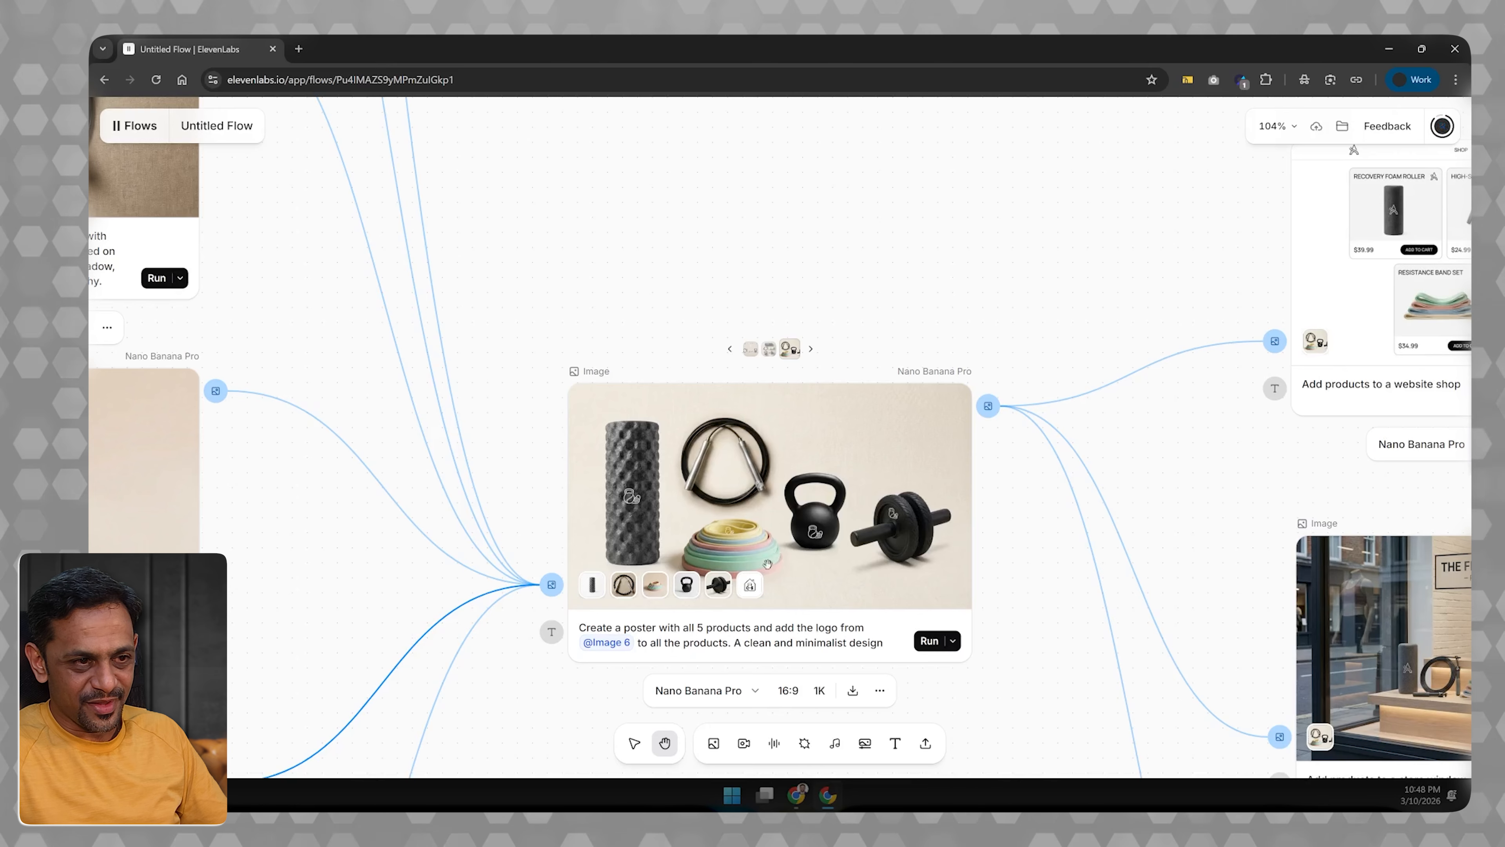
scroll(767, 563, "down", 5)
scroll(766, 564, "down", 3)
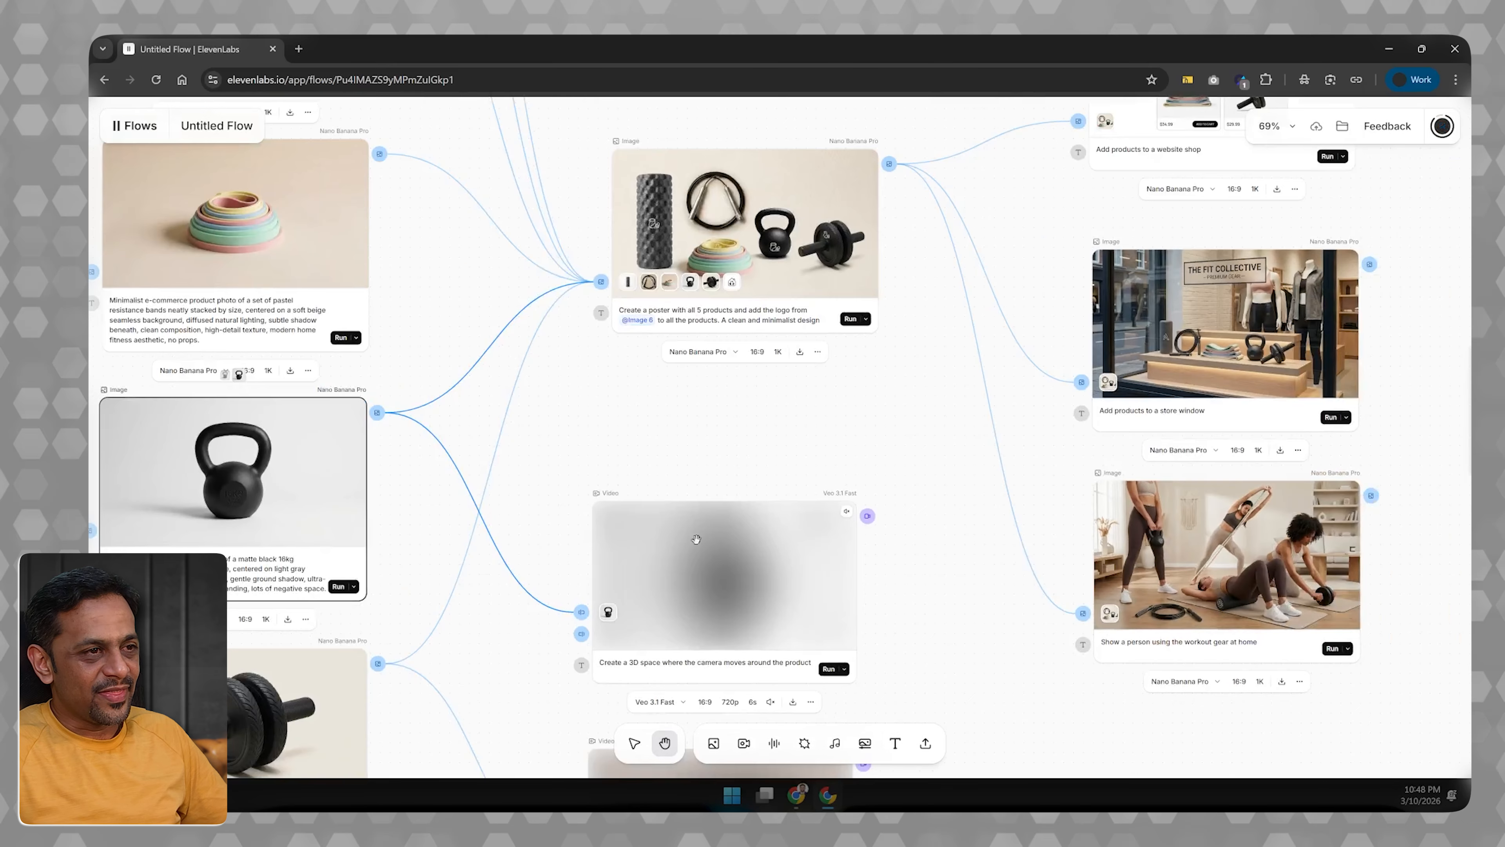
scroll(696, 539, "down", 5)
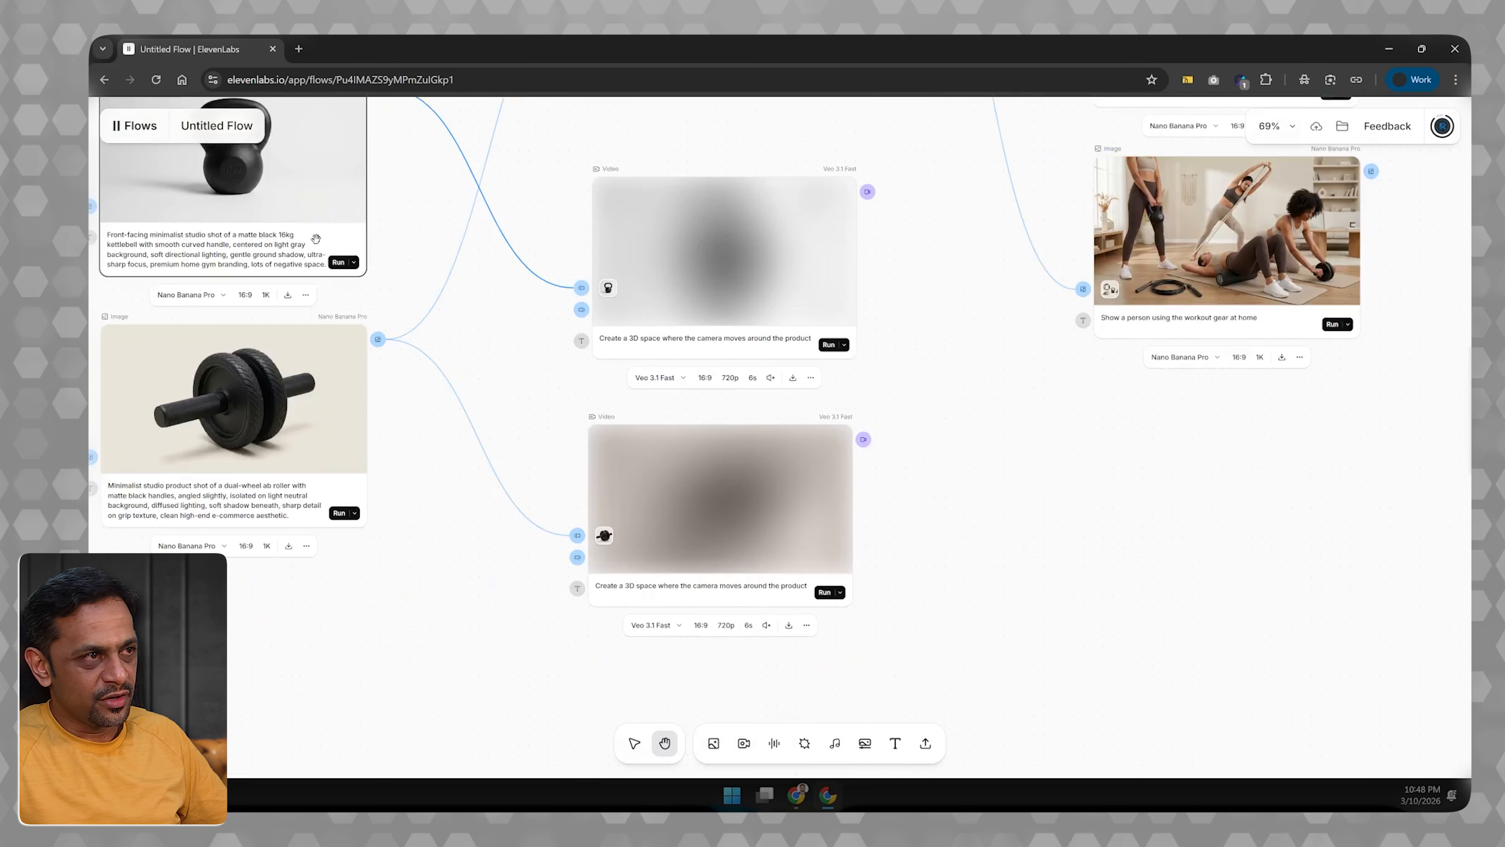
scroll(428, 436, "up", 2)
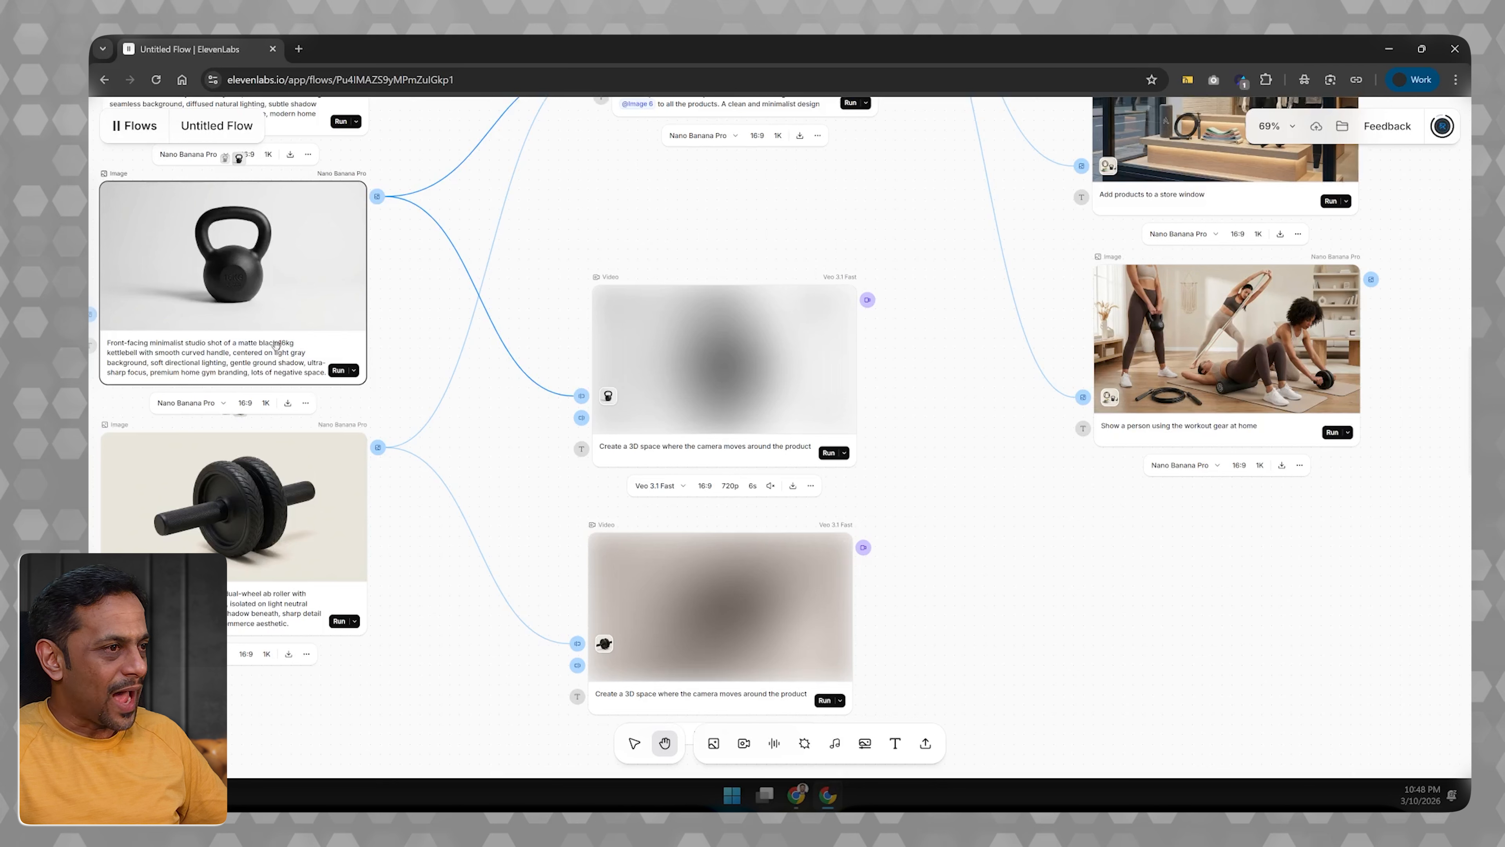
Step: Download the ab roller image and save the generation to the Files folder
left_click(289, 654)
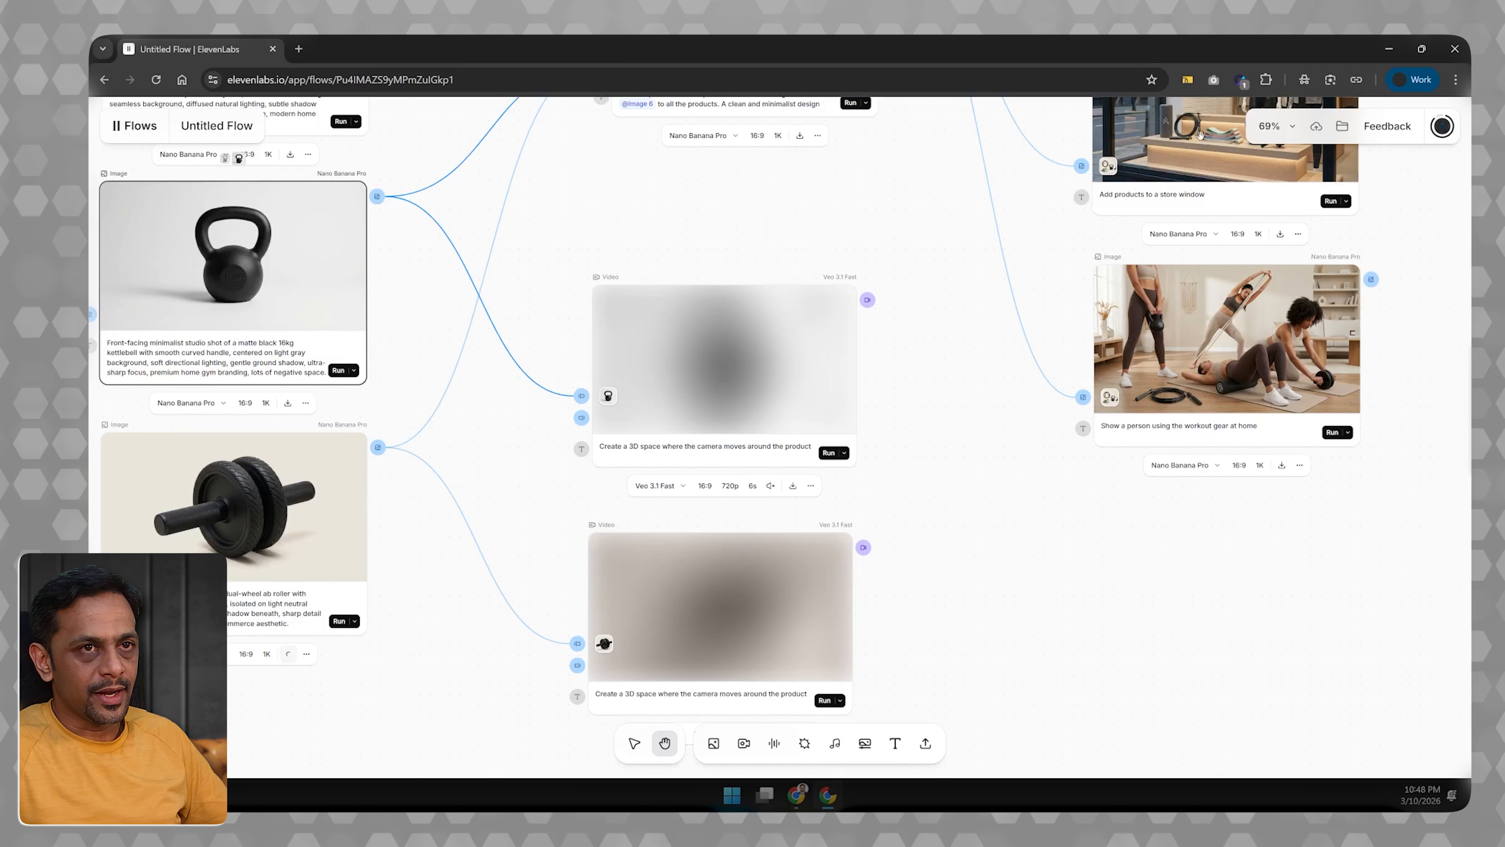
left_click(307, 653)
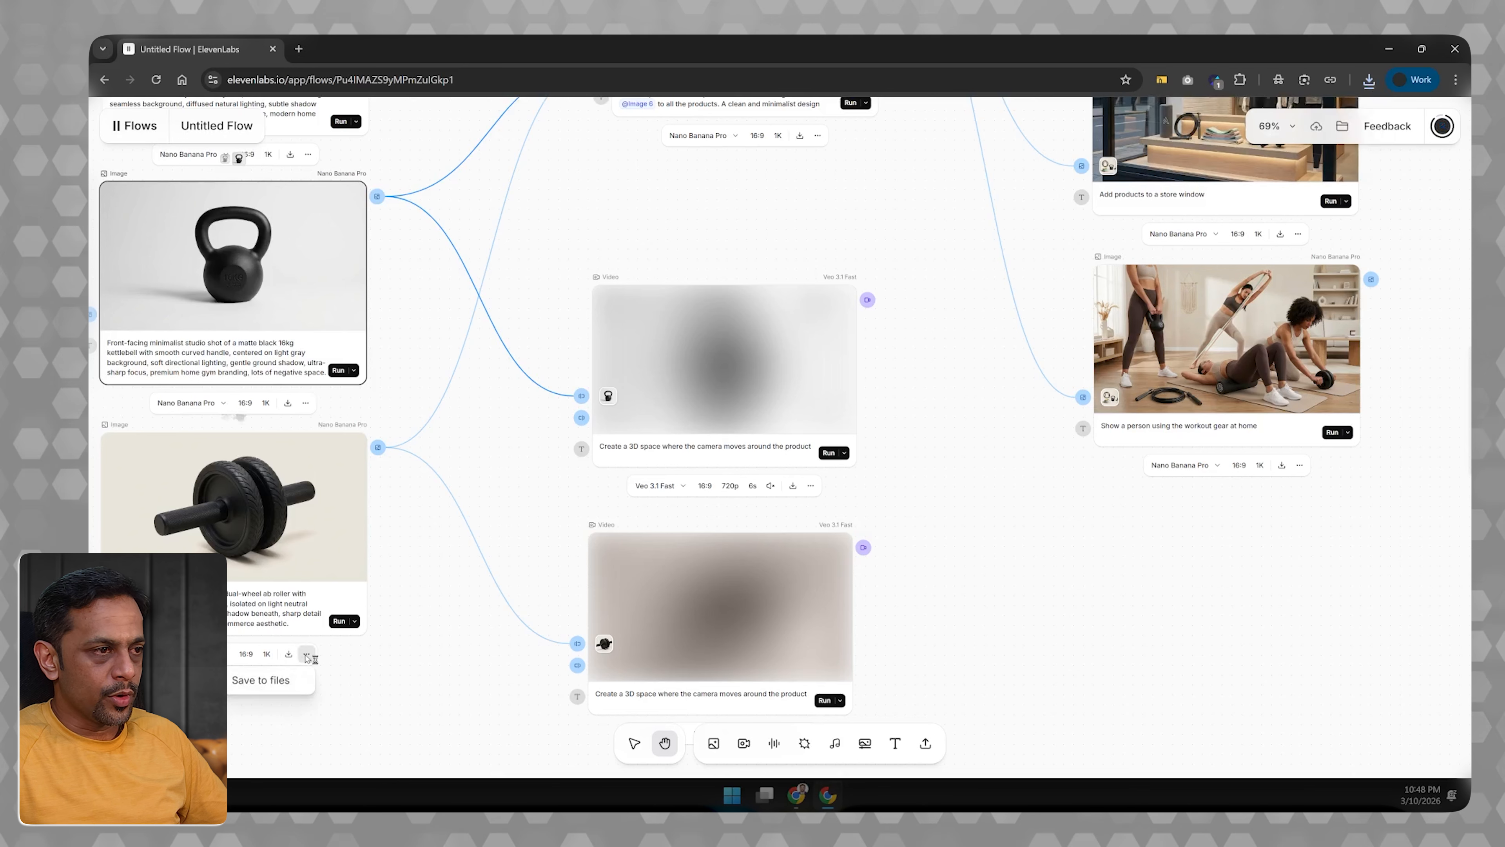
left_click(251, 685)
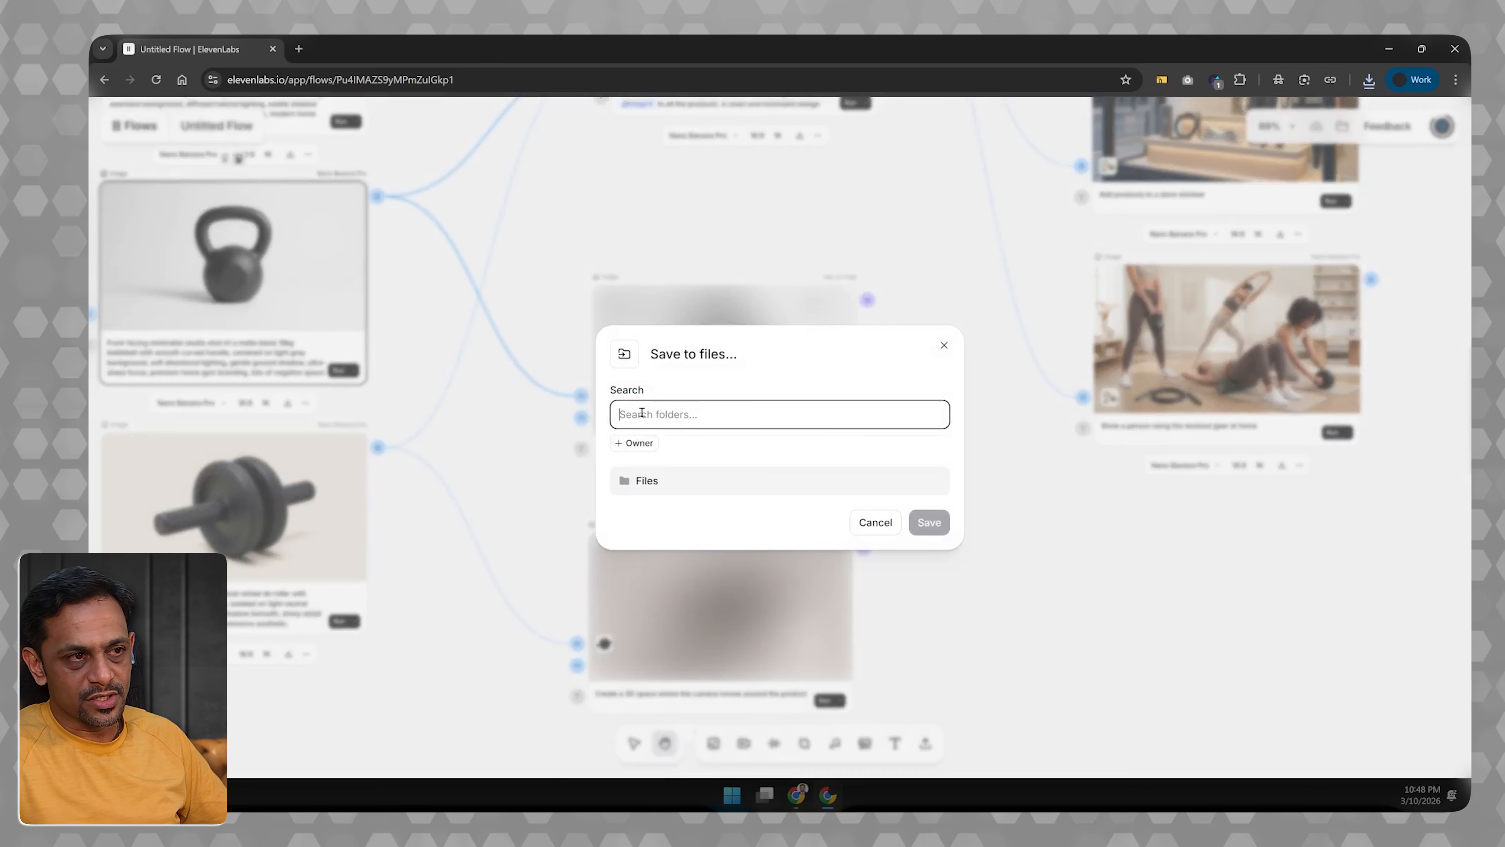
left_click(653, 480)
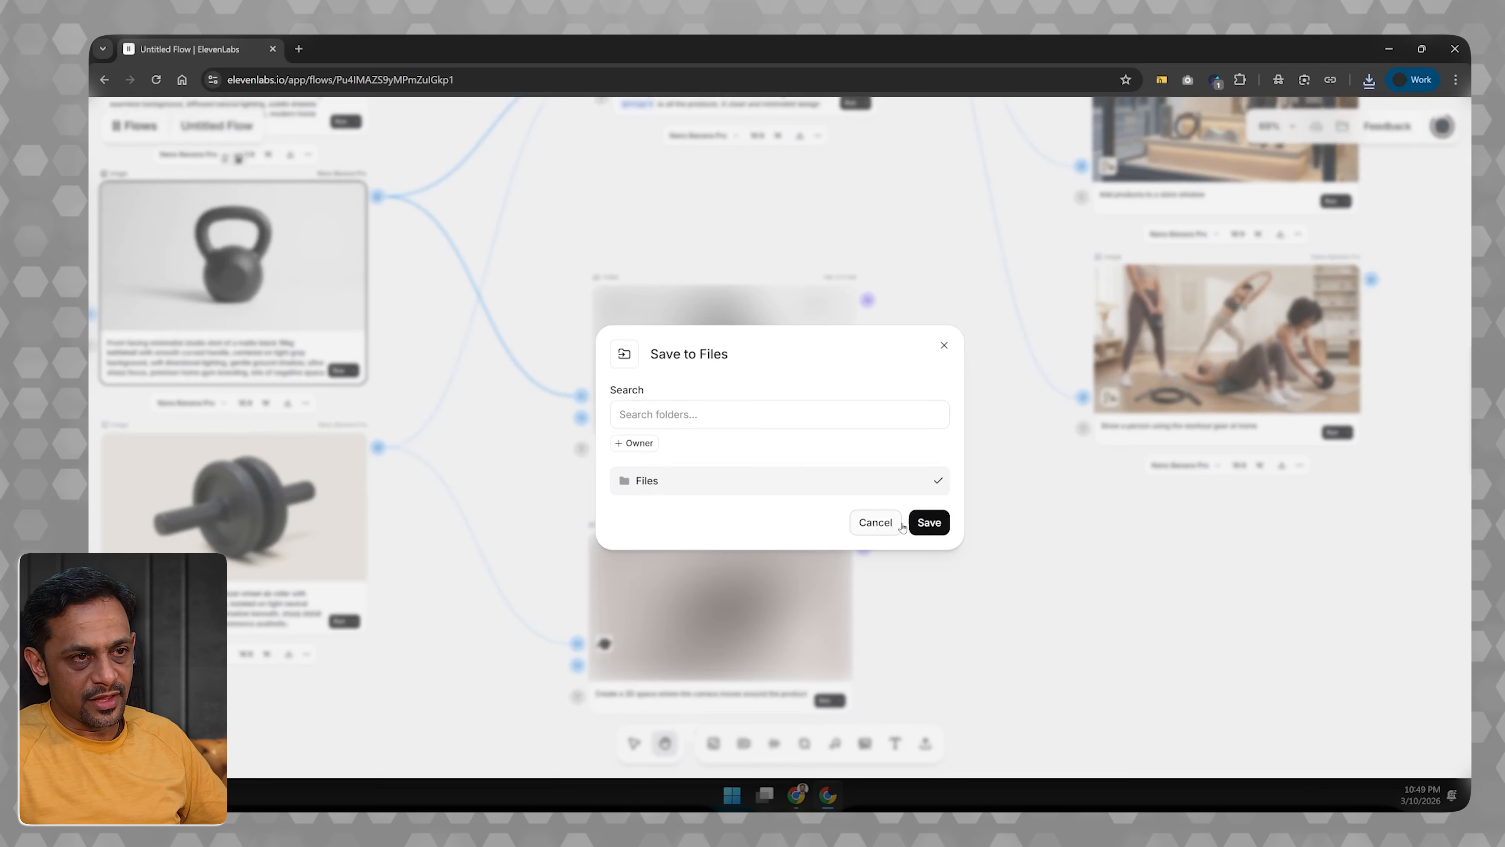
left_click(928, 522)
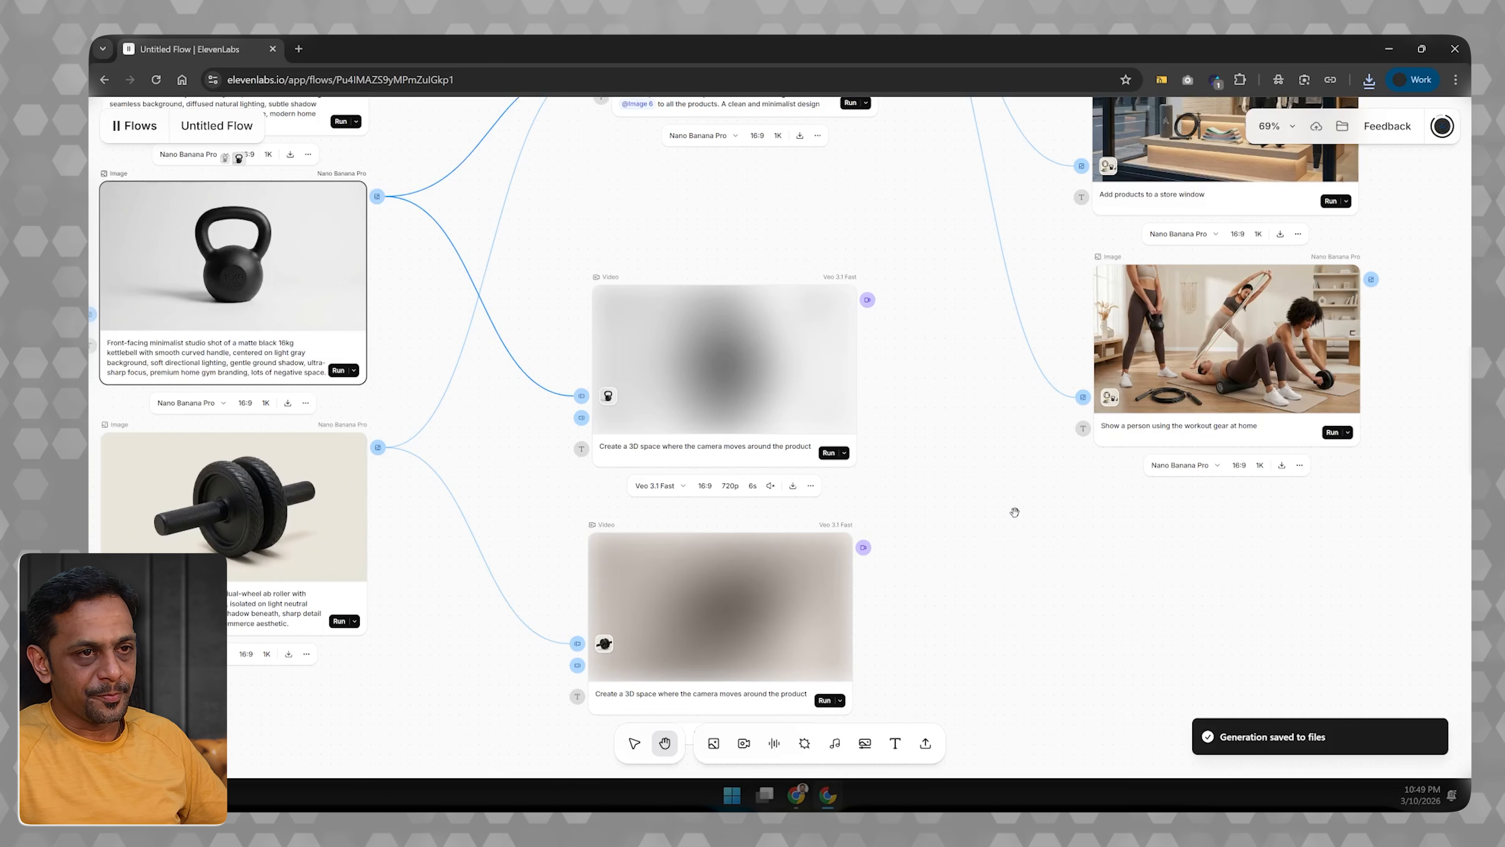
Step: Review the website shop, store window and home workout Image nodes connected to the product poster node
scroll(1008, 514, "down", 2)
scroll(1015, 512, "down", 3)
scroll(1016, 512, "right", 3)
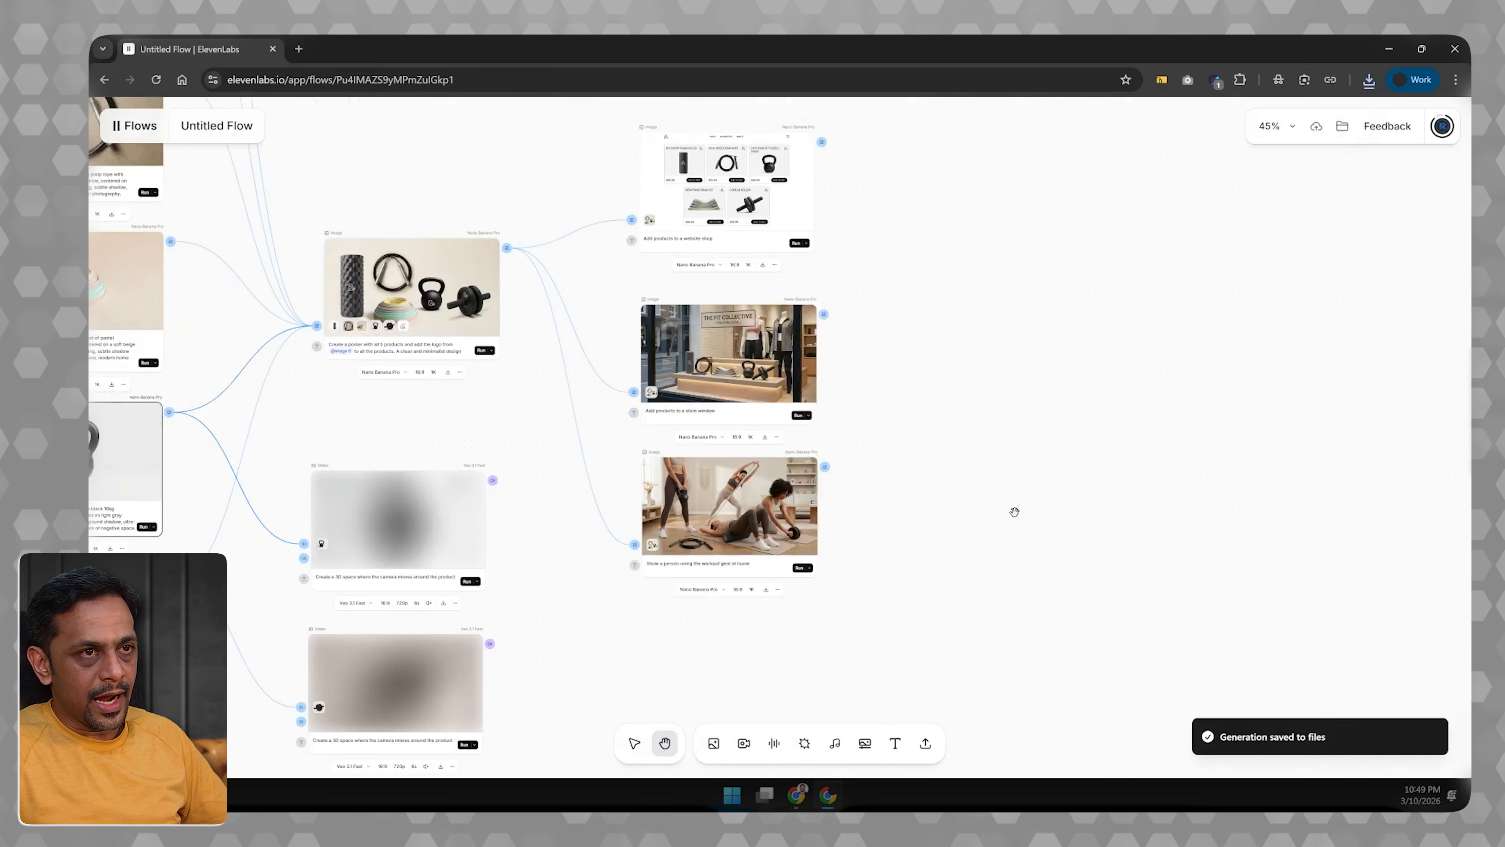
scroll(551, 392, "up", 6)
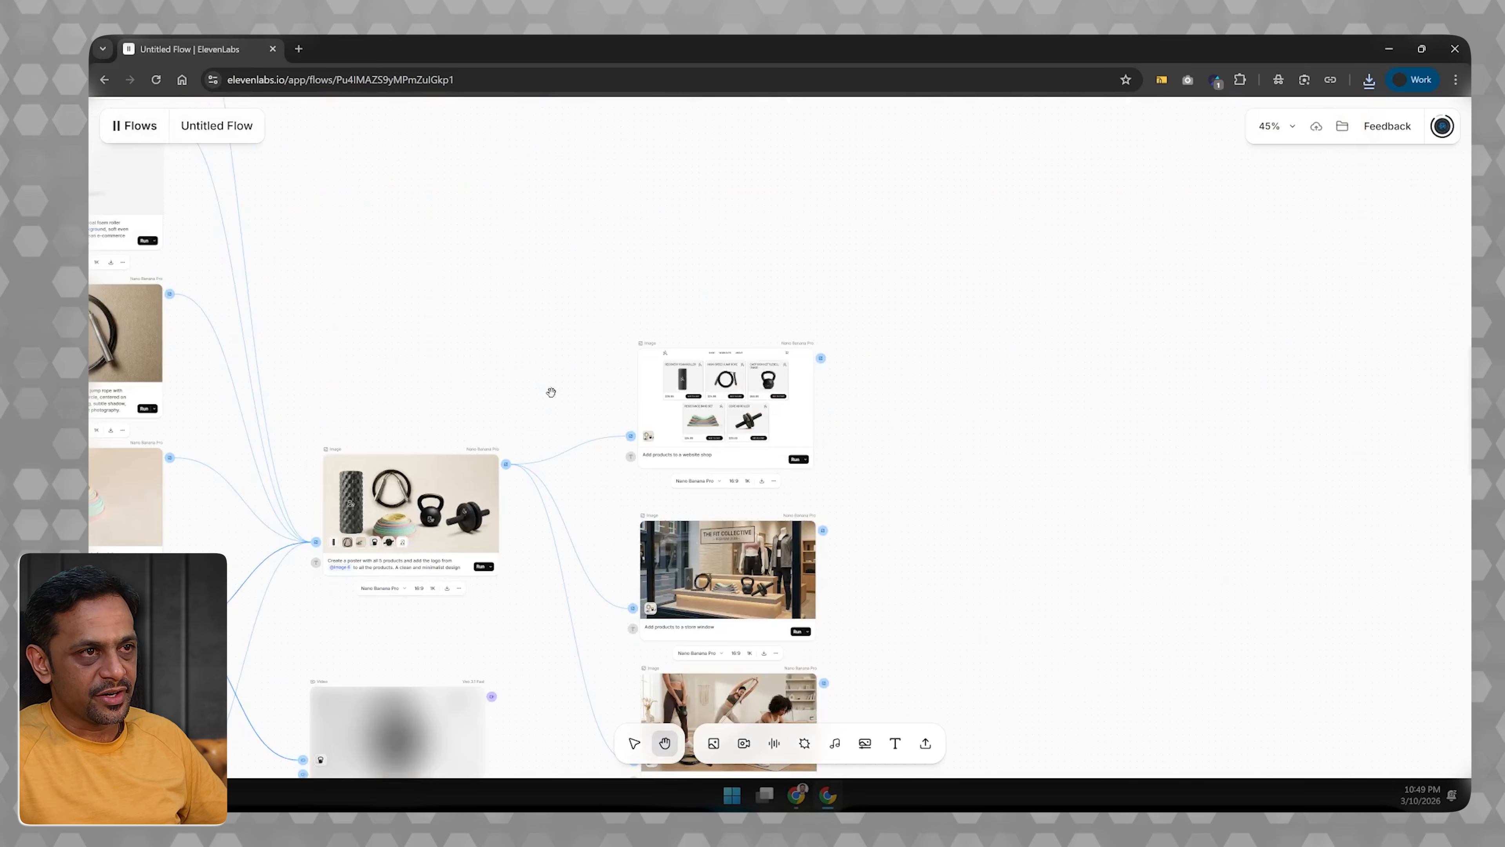
Step: Read the website shop, store window and home workout prompts, and trace their links back through the poster to the product nodes
scroll(671, 398, "up", 4)
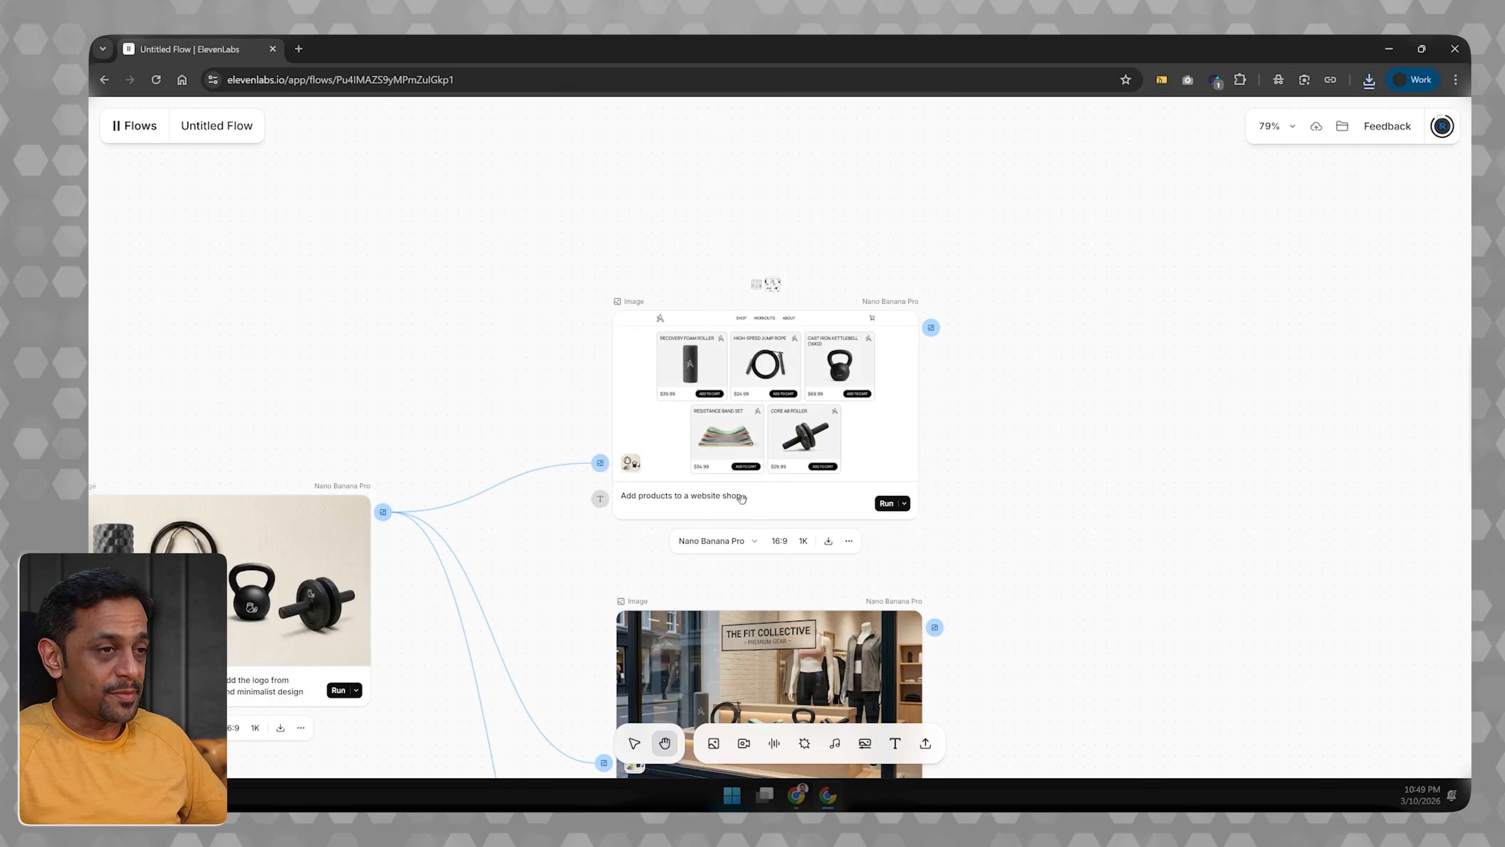
scroll(689, 479, "down", 5)
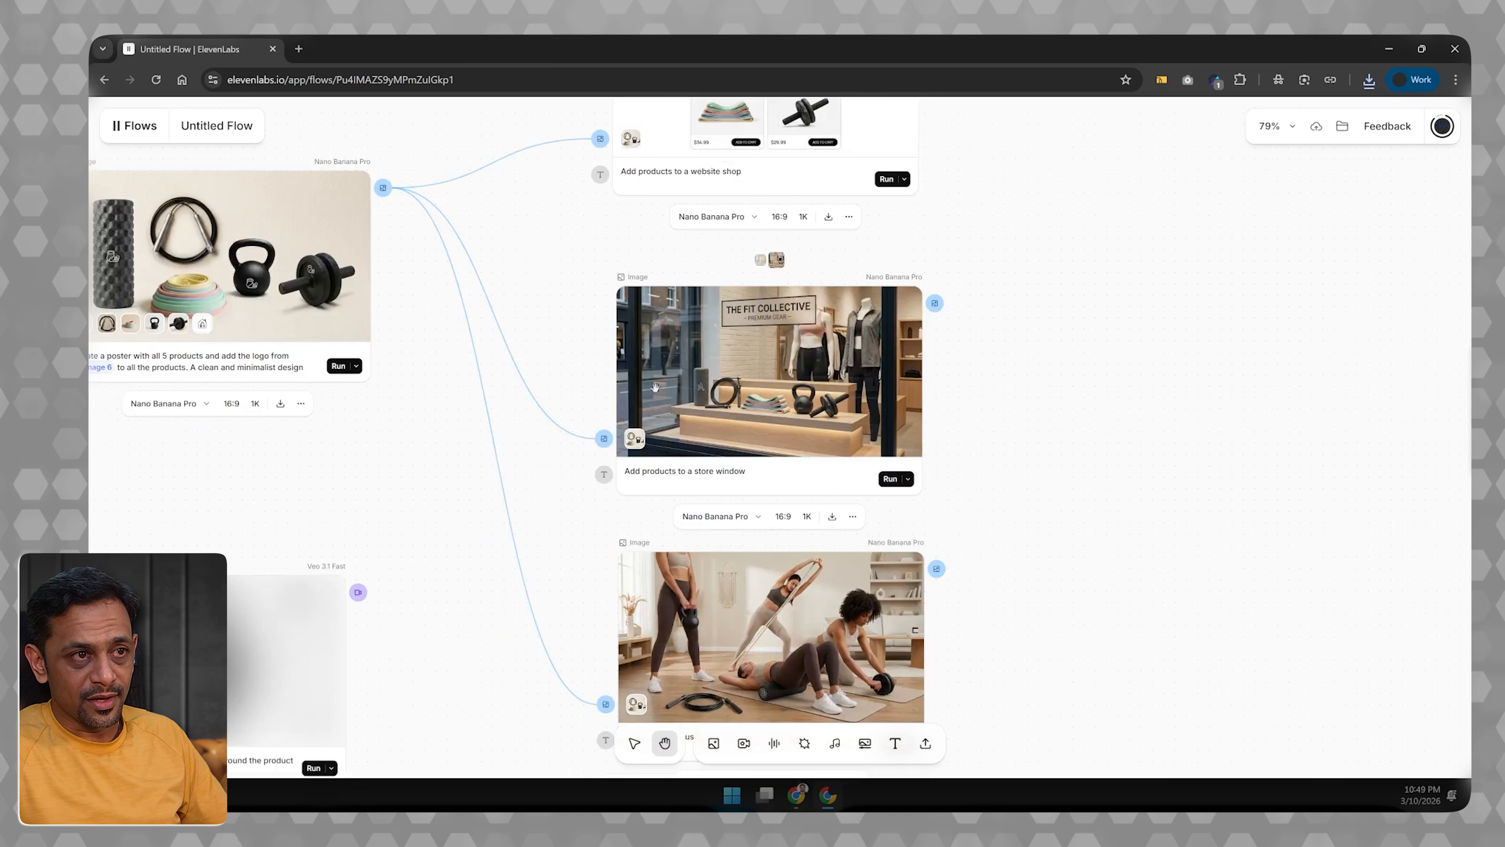
scroll(829, 479, "down", 5)
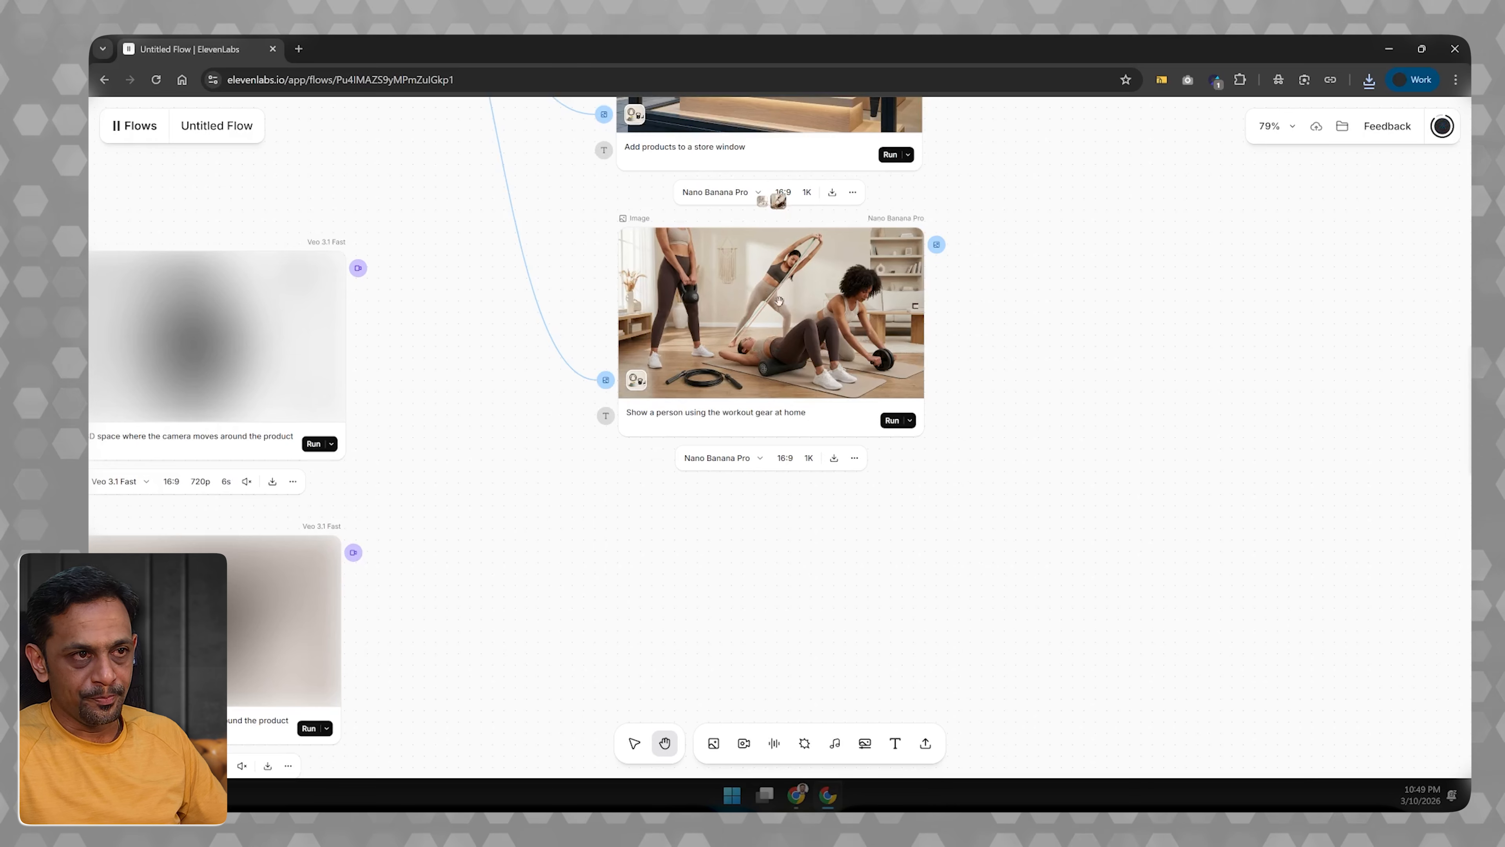
scroll(755, 363, "down", 3)
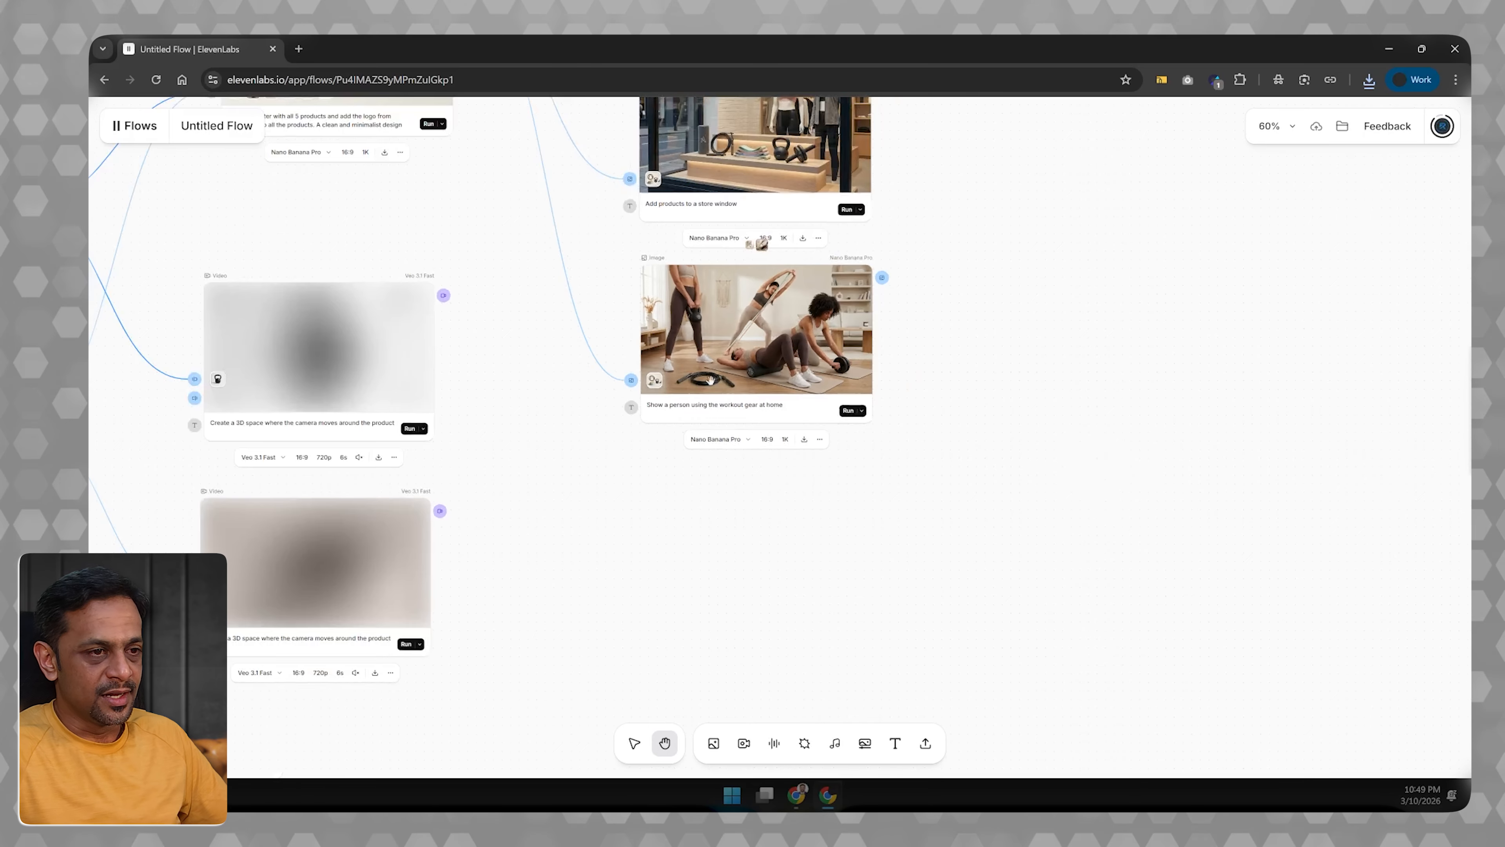
scroll(710, 380, "up", 5)
scroll(664, 384, "left", 10)
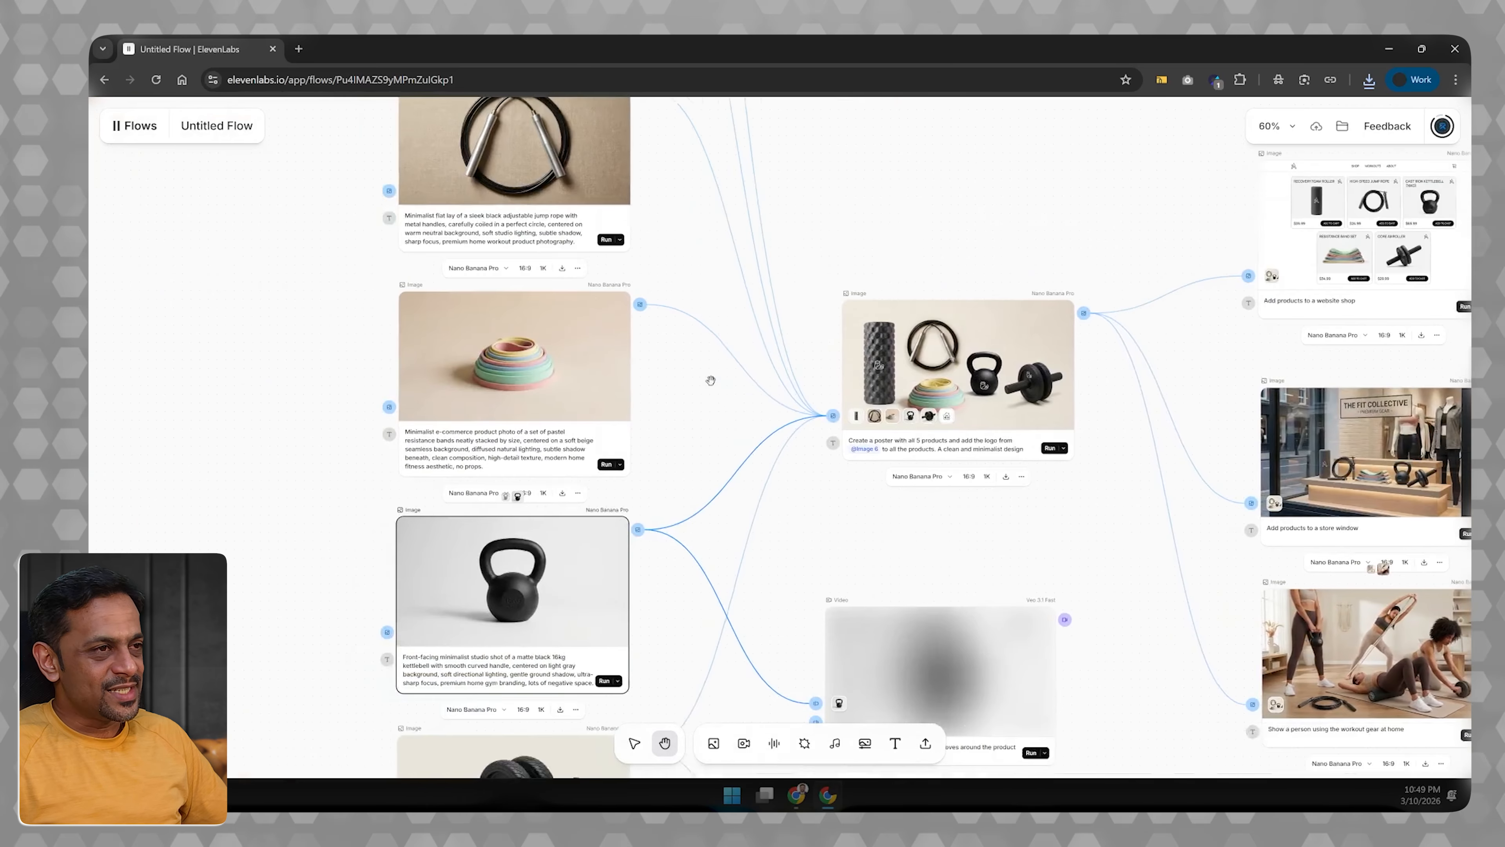
scroll(636, 387, "down", 3)
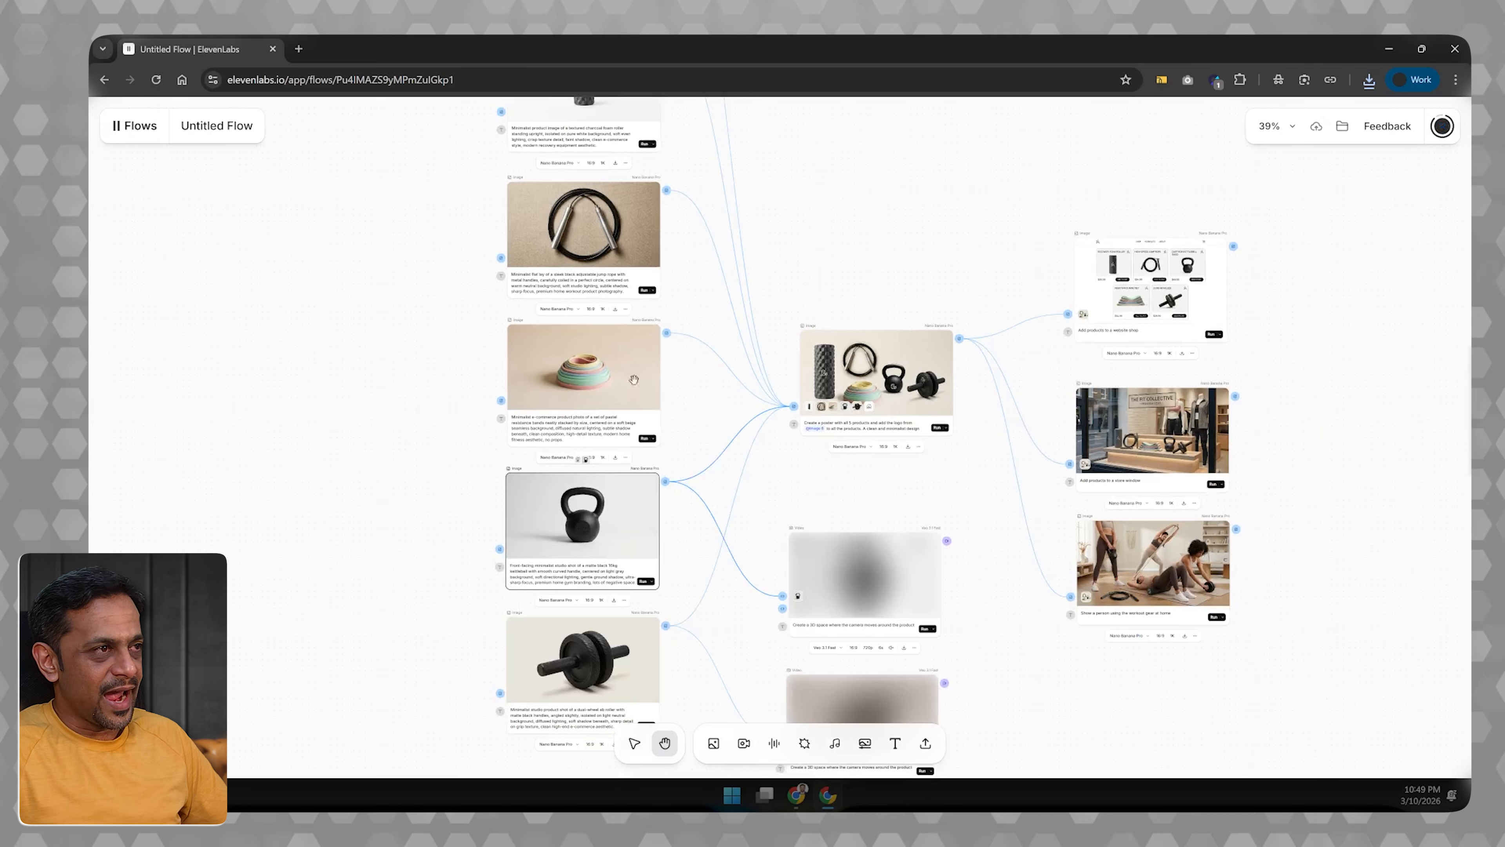
scroll(638, 330, "up", 5)
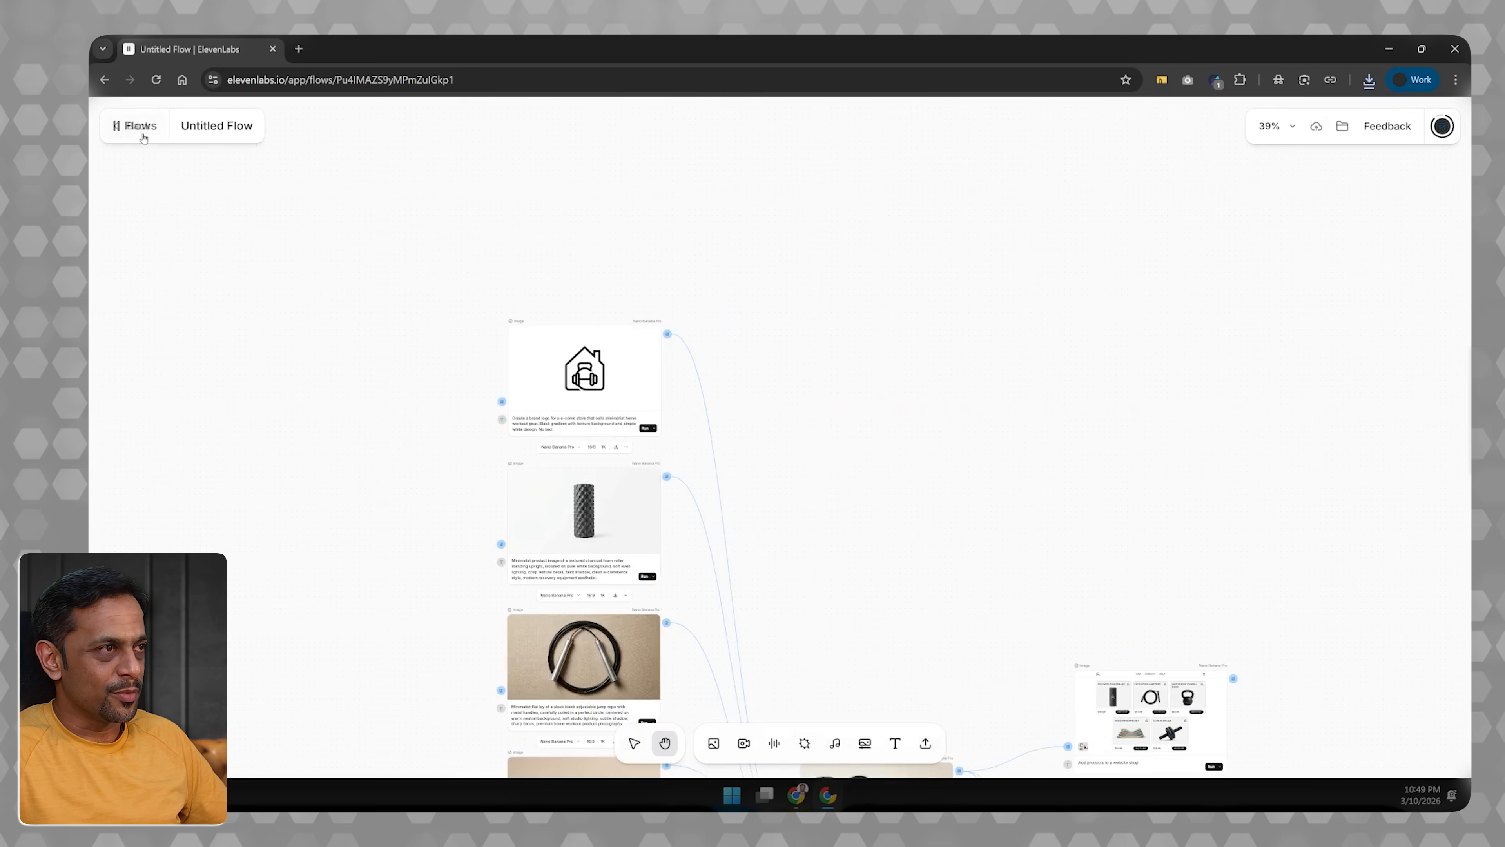
Step: Leave the flow, find the saved ab roller image in Files and view its preview and details
left_click(128, 130)
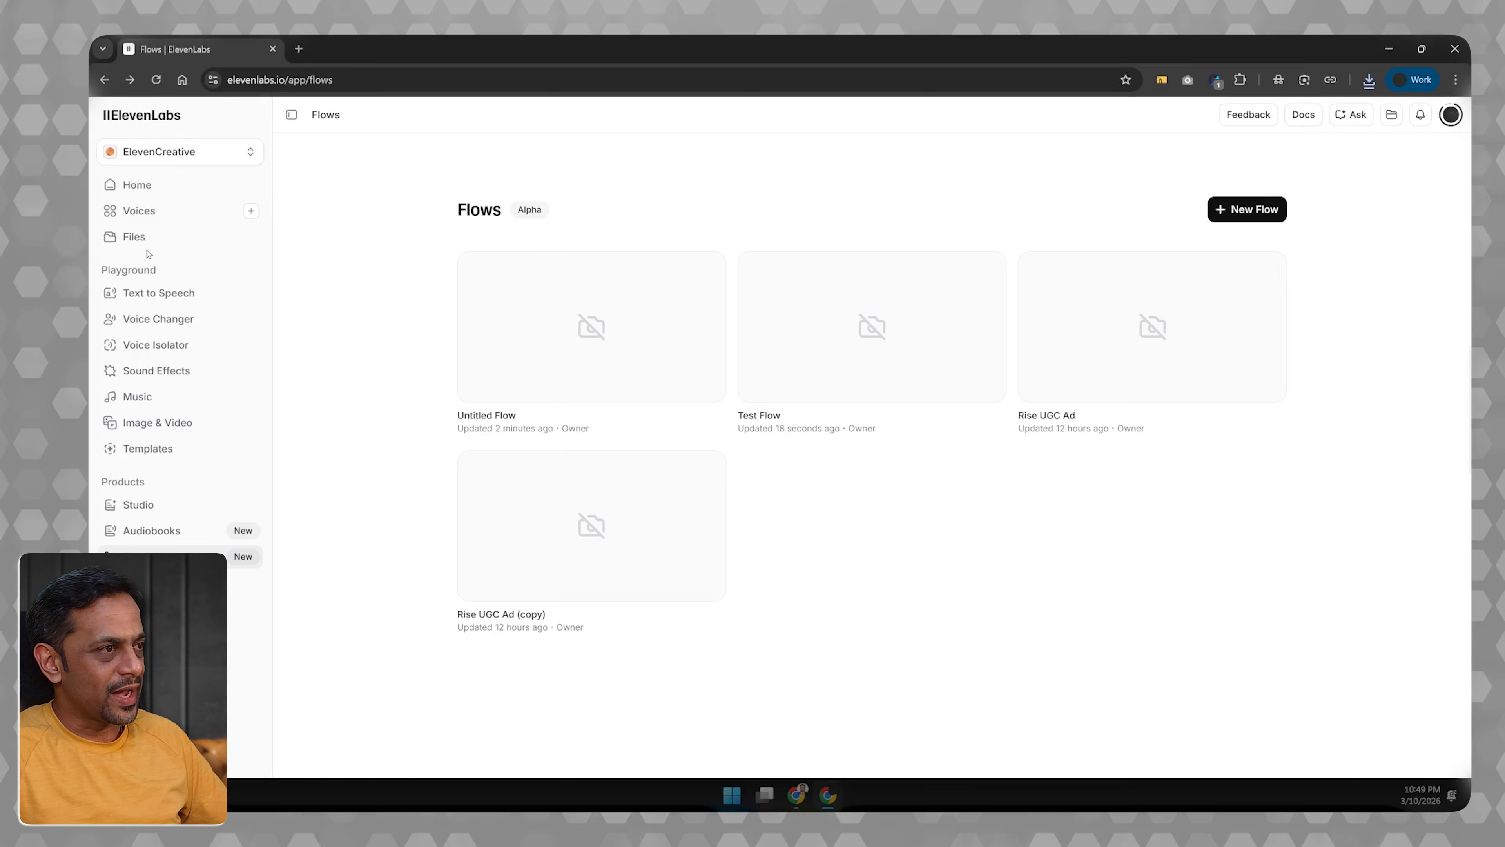
left_click(147, 237)
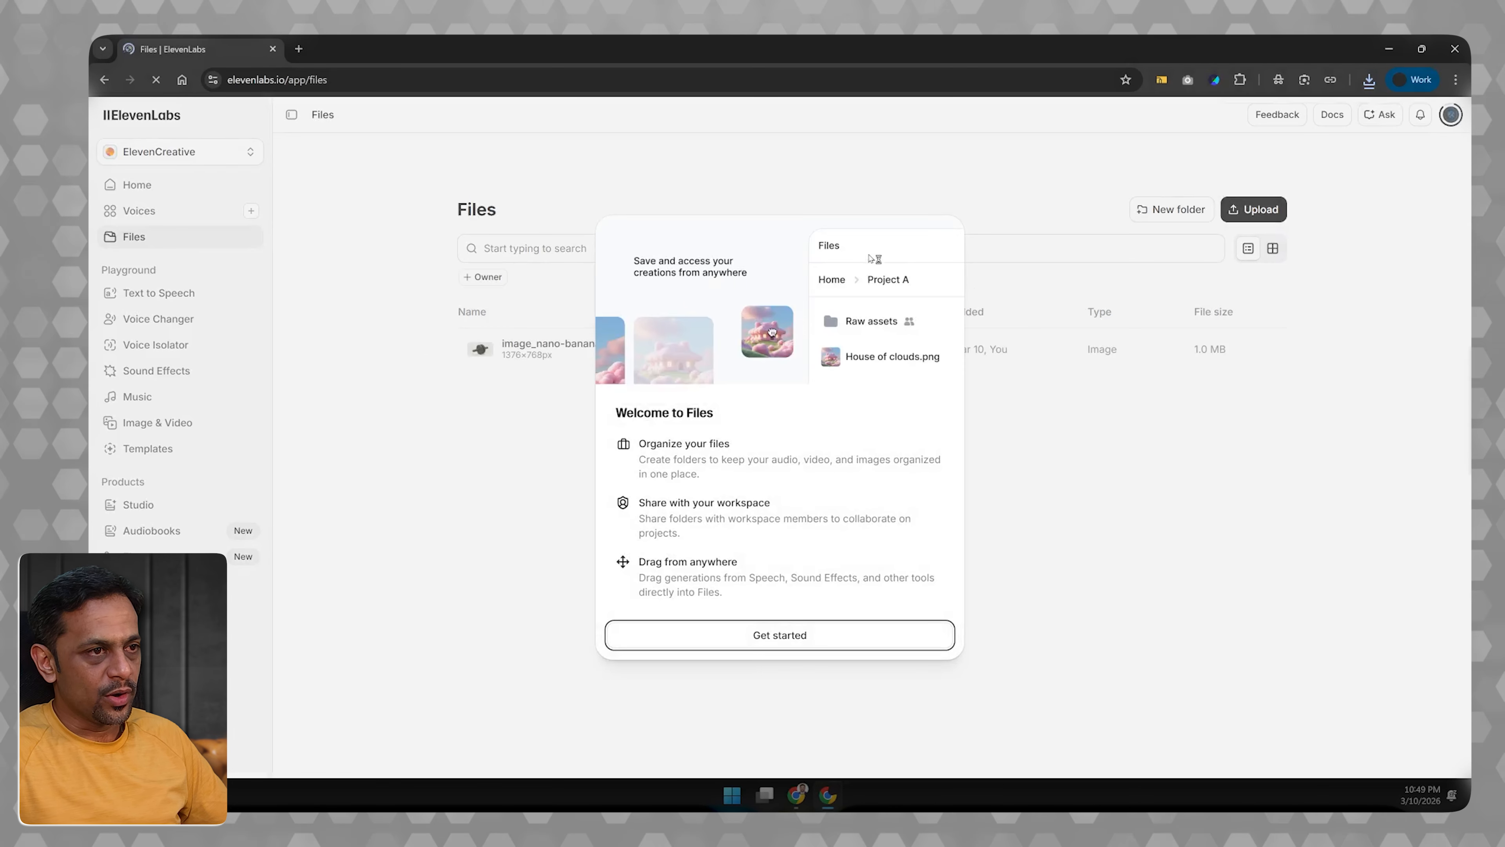
left_click(488, 507)
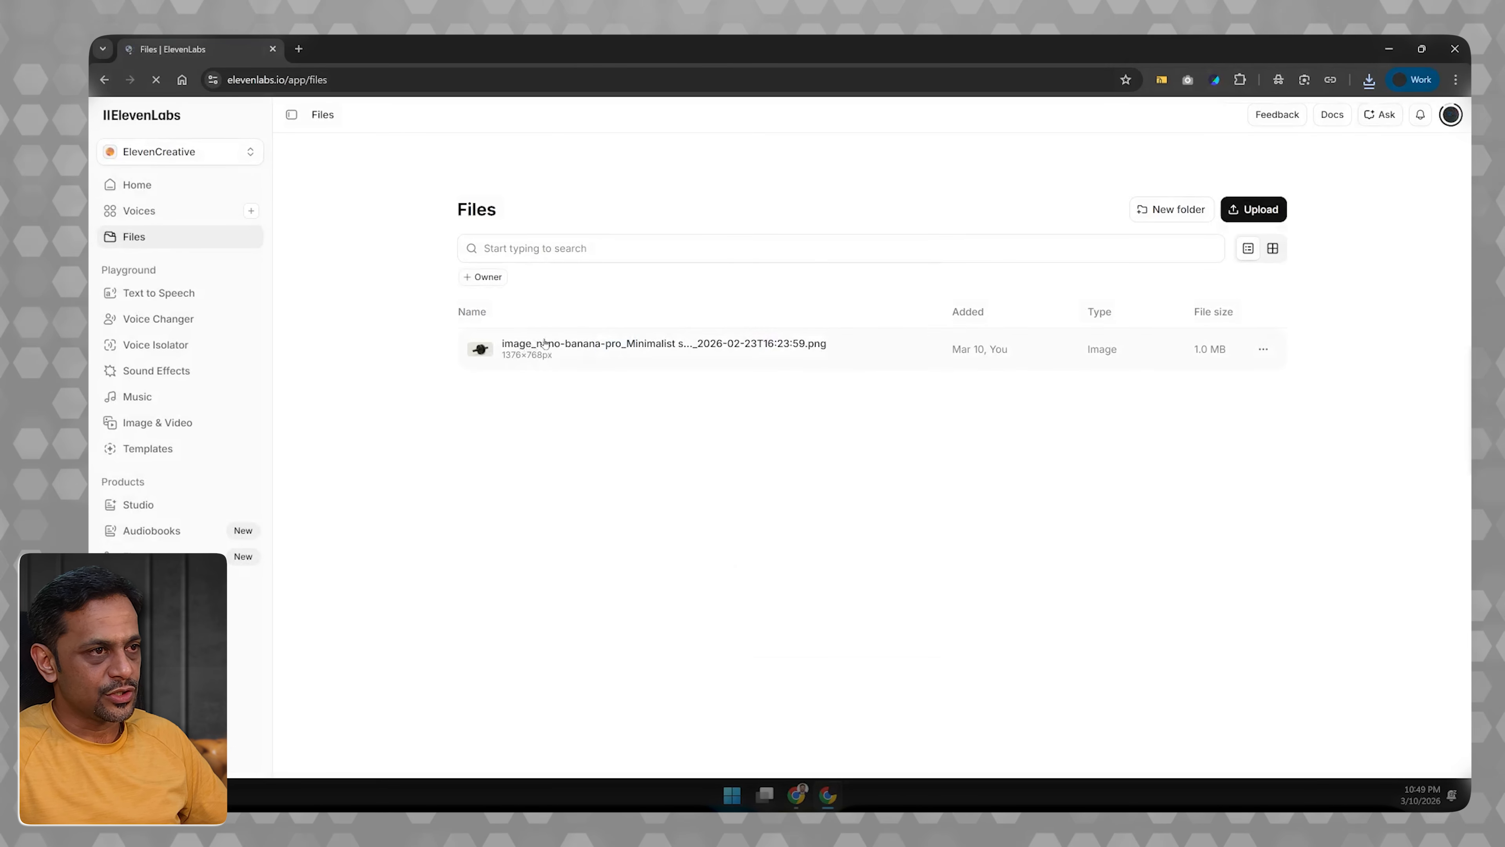
left_click(574, 402)
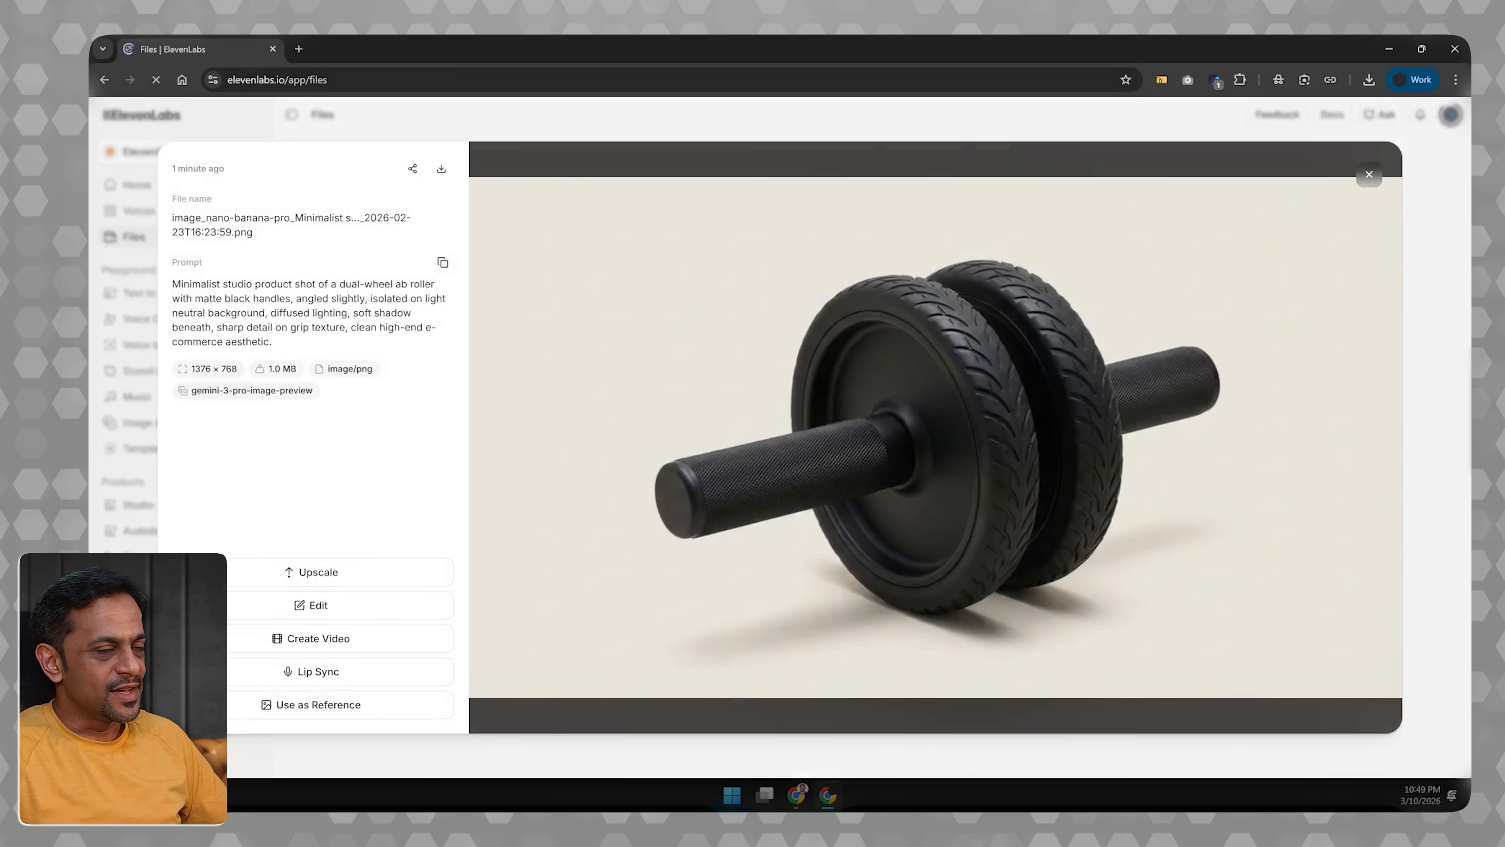
left_click(1370, 174)
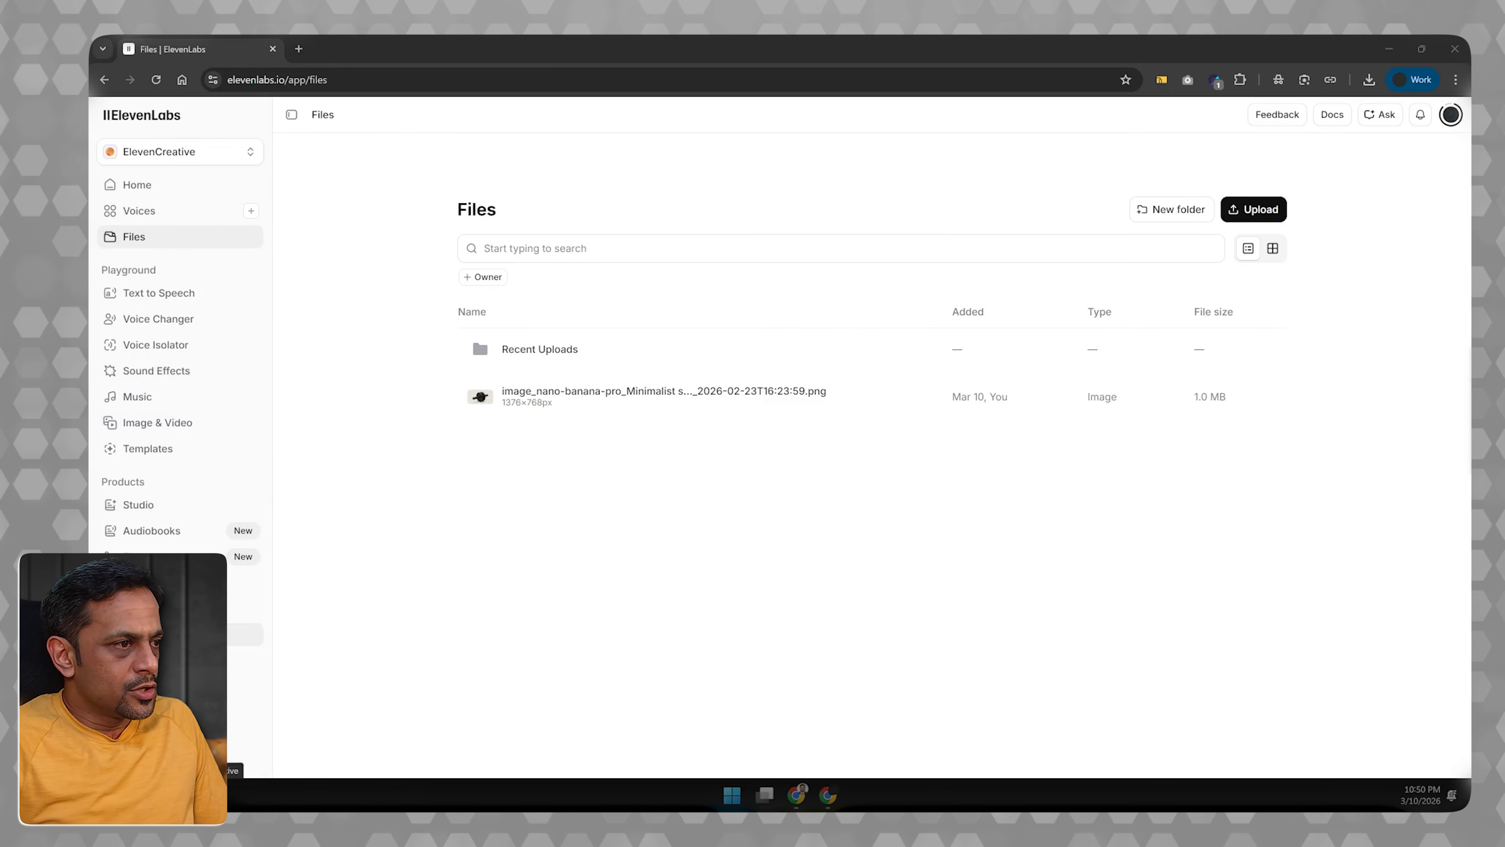
Step: Create a new flow and upload the outdoor portrait photo to its canvas
left_click(159, 557)
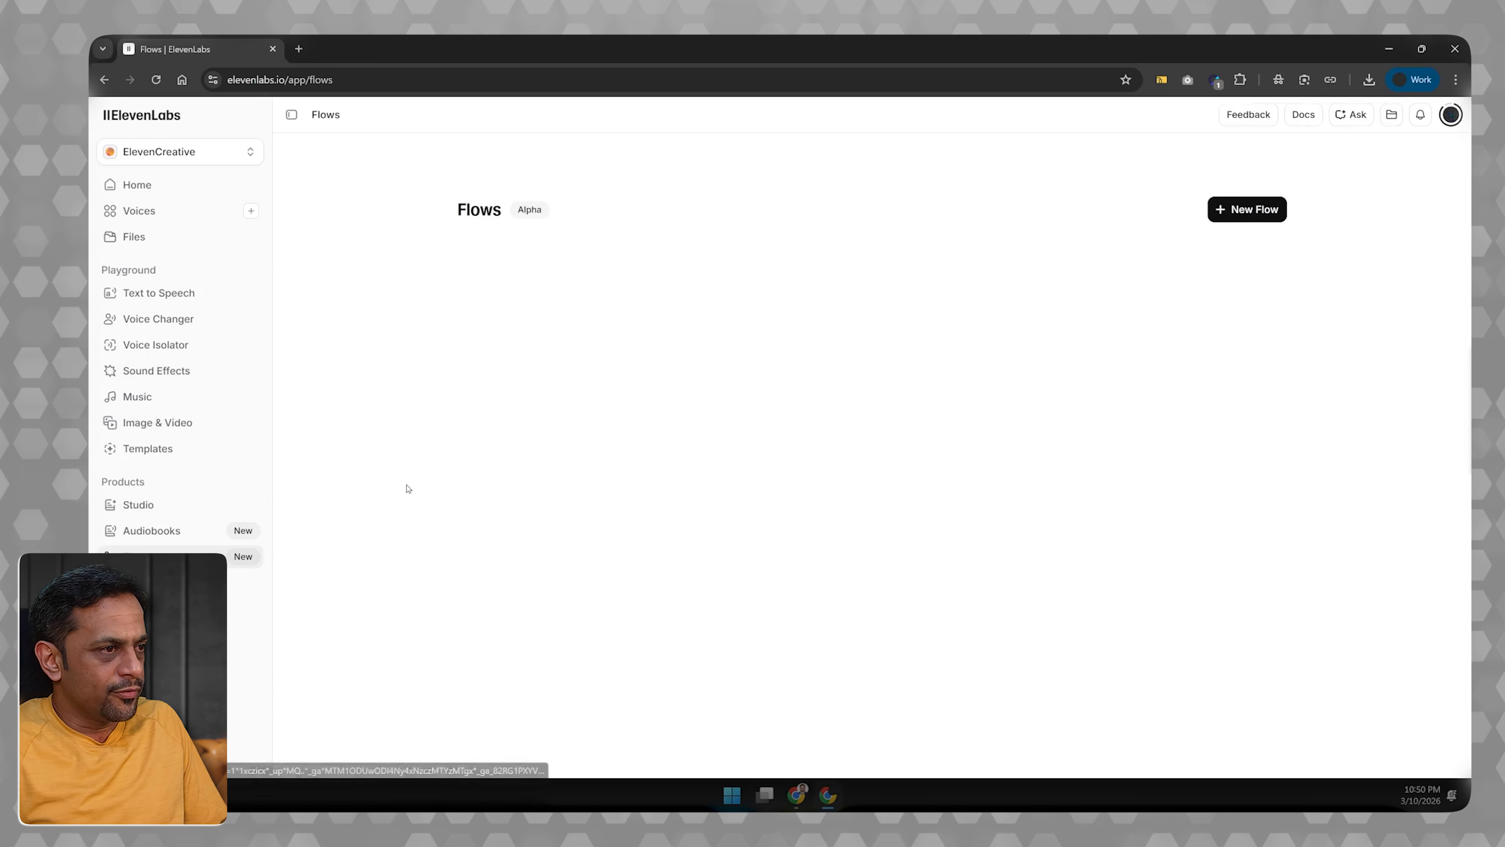
left_click(1248, 209)
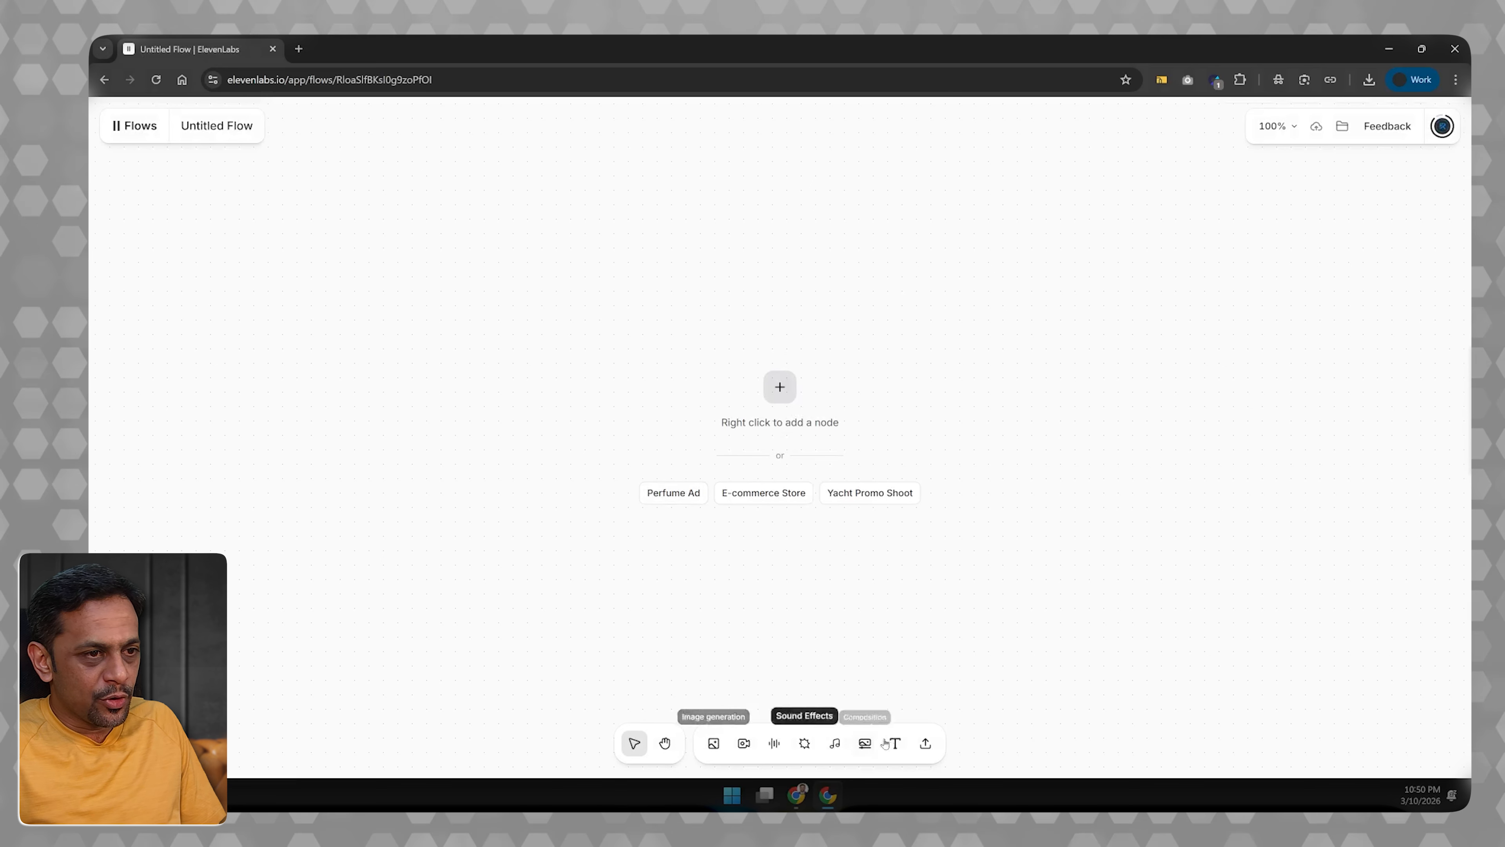
left_click(926, 745)
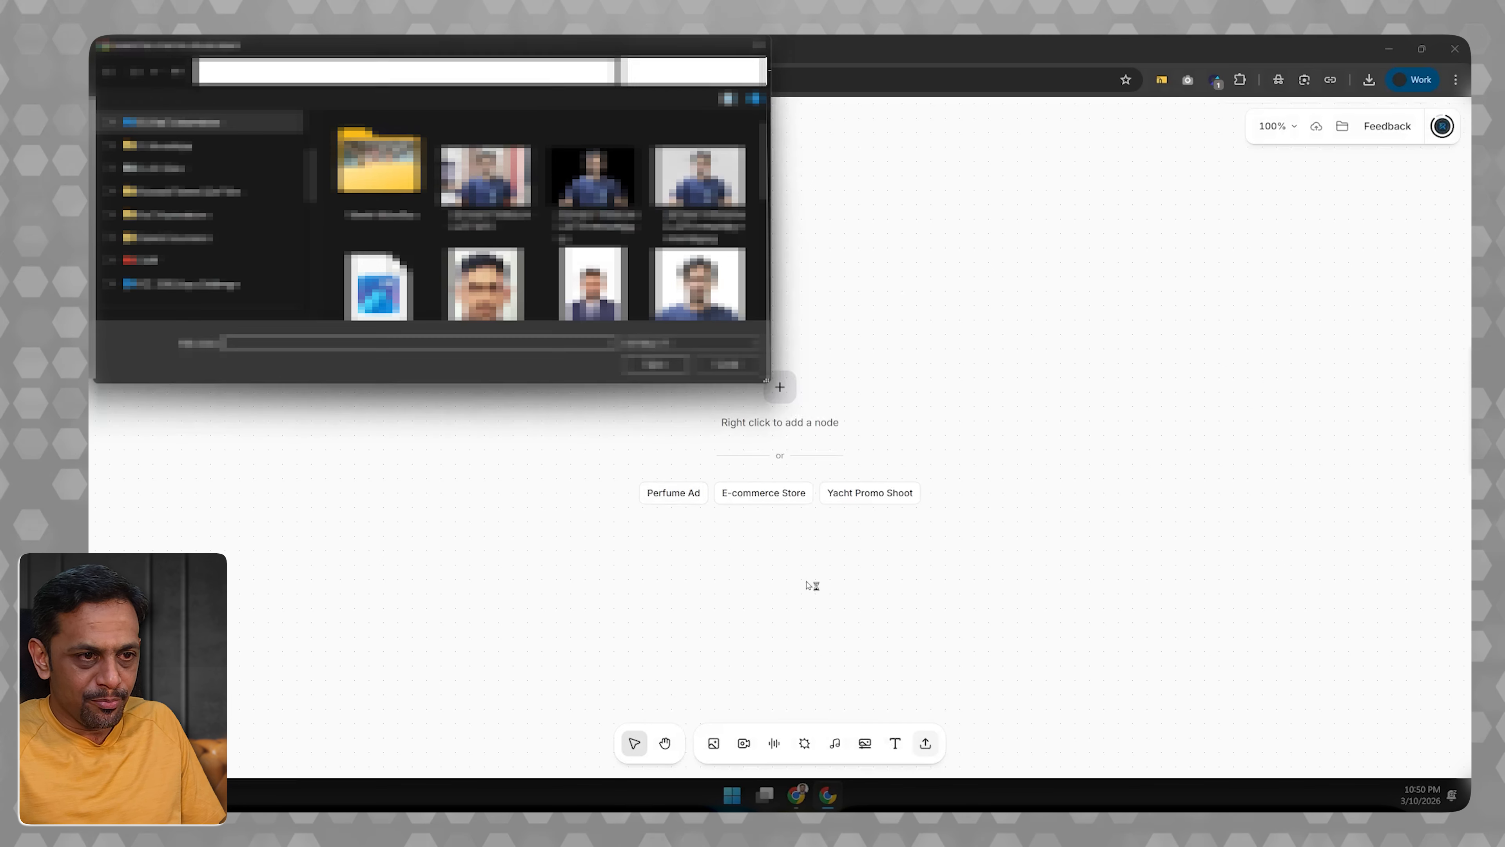
scroll(510, 279, "down", 1)
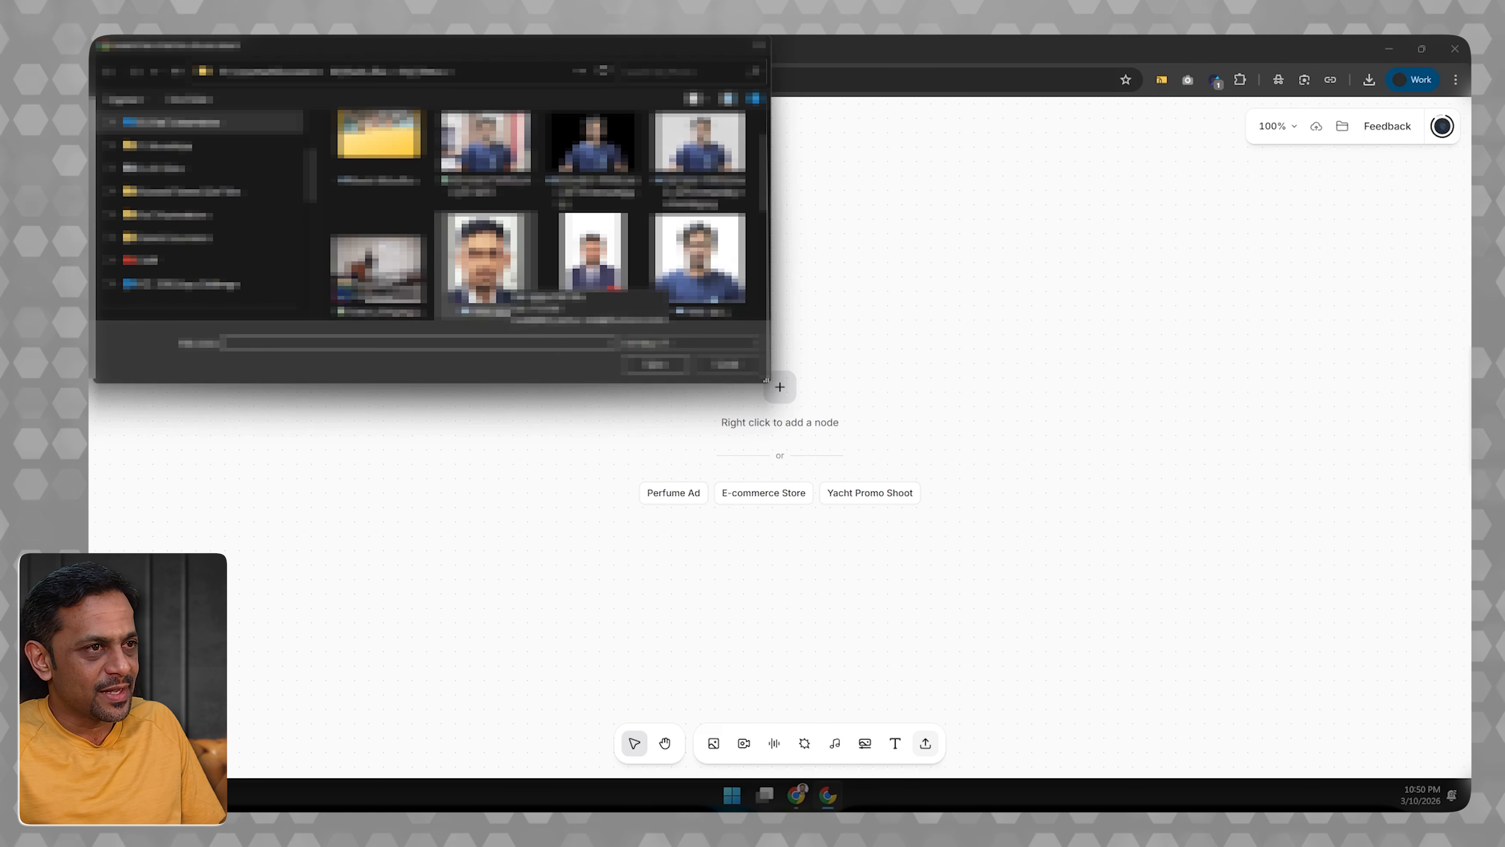
scroll(509, 279, "down", 3)
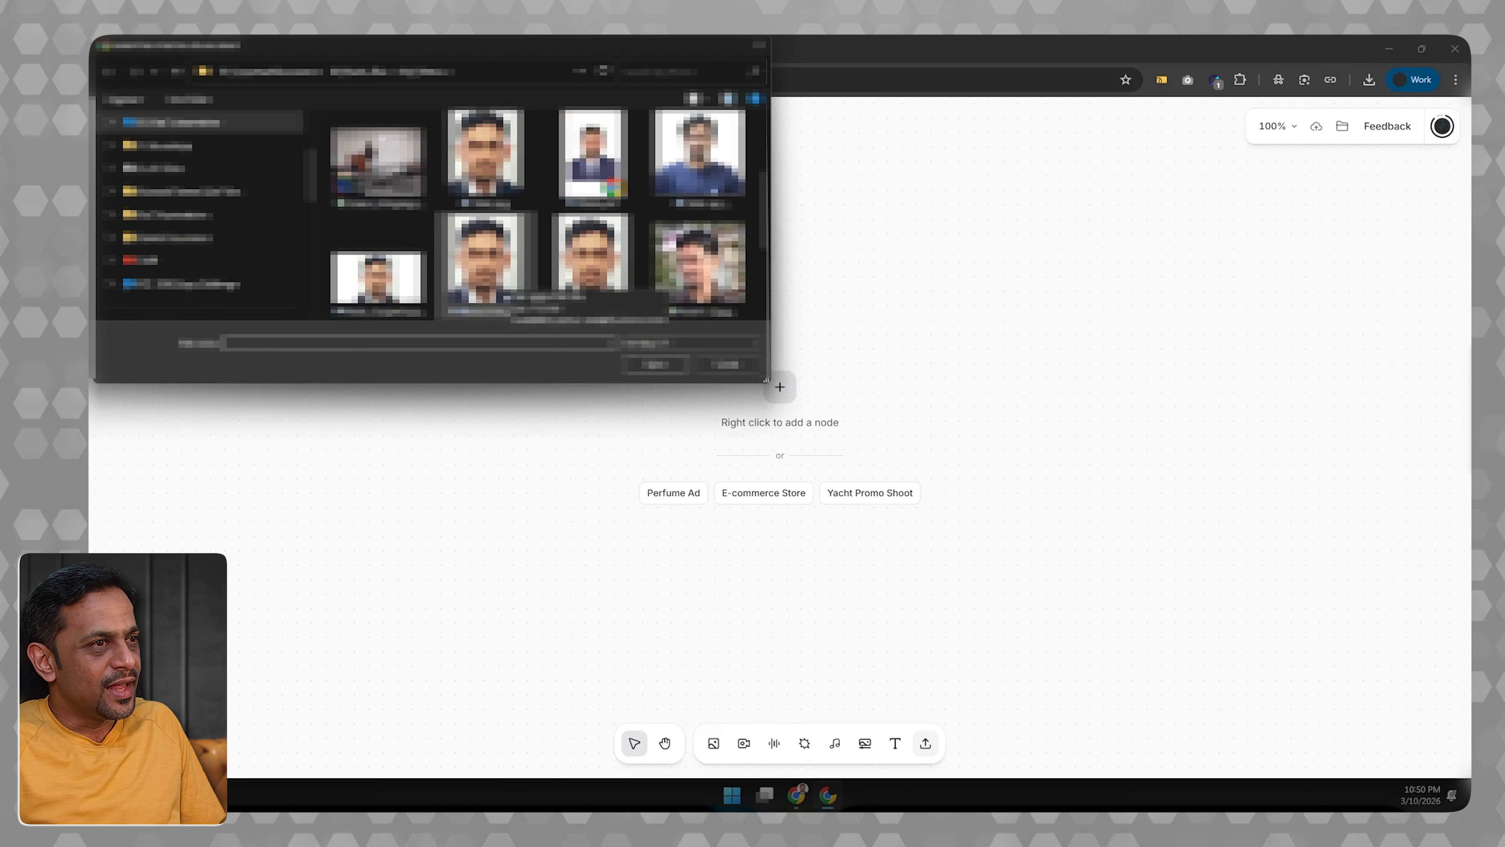
left_click(700, 267)
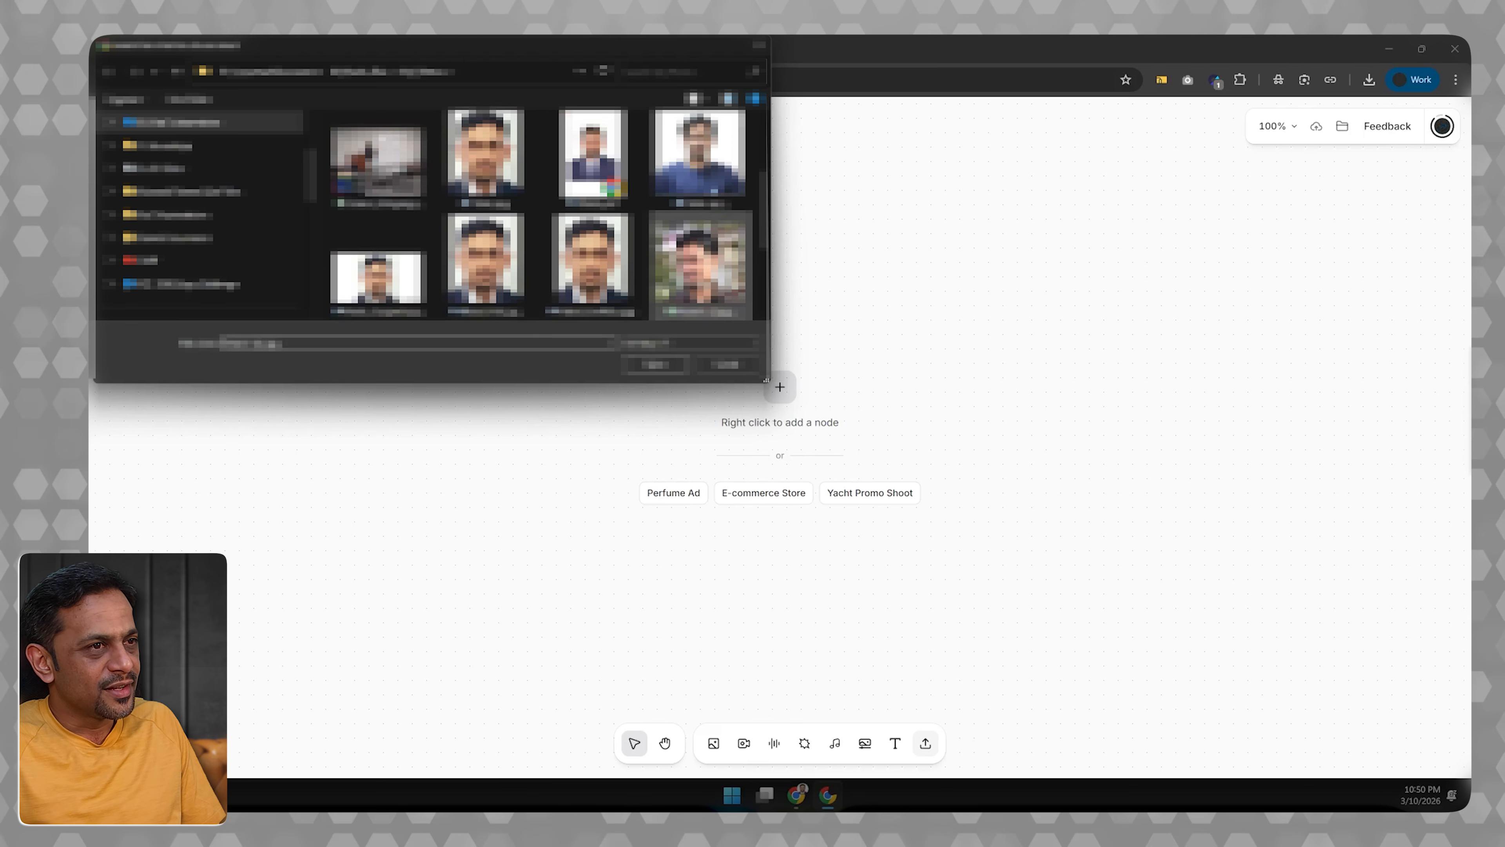
left_click(654, 364)
Step: Add an Edit image node from the portrait, prompted "Make him stand on the stage in front of the mic", using Nano Banana Pro
left_click(705, 272)
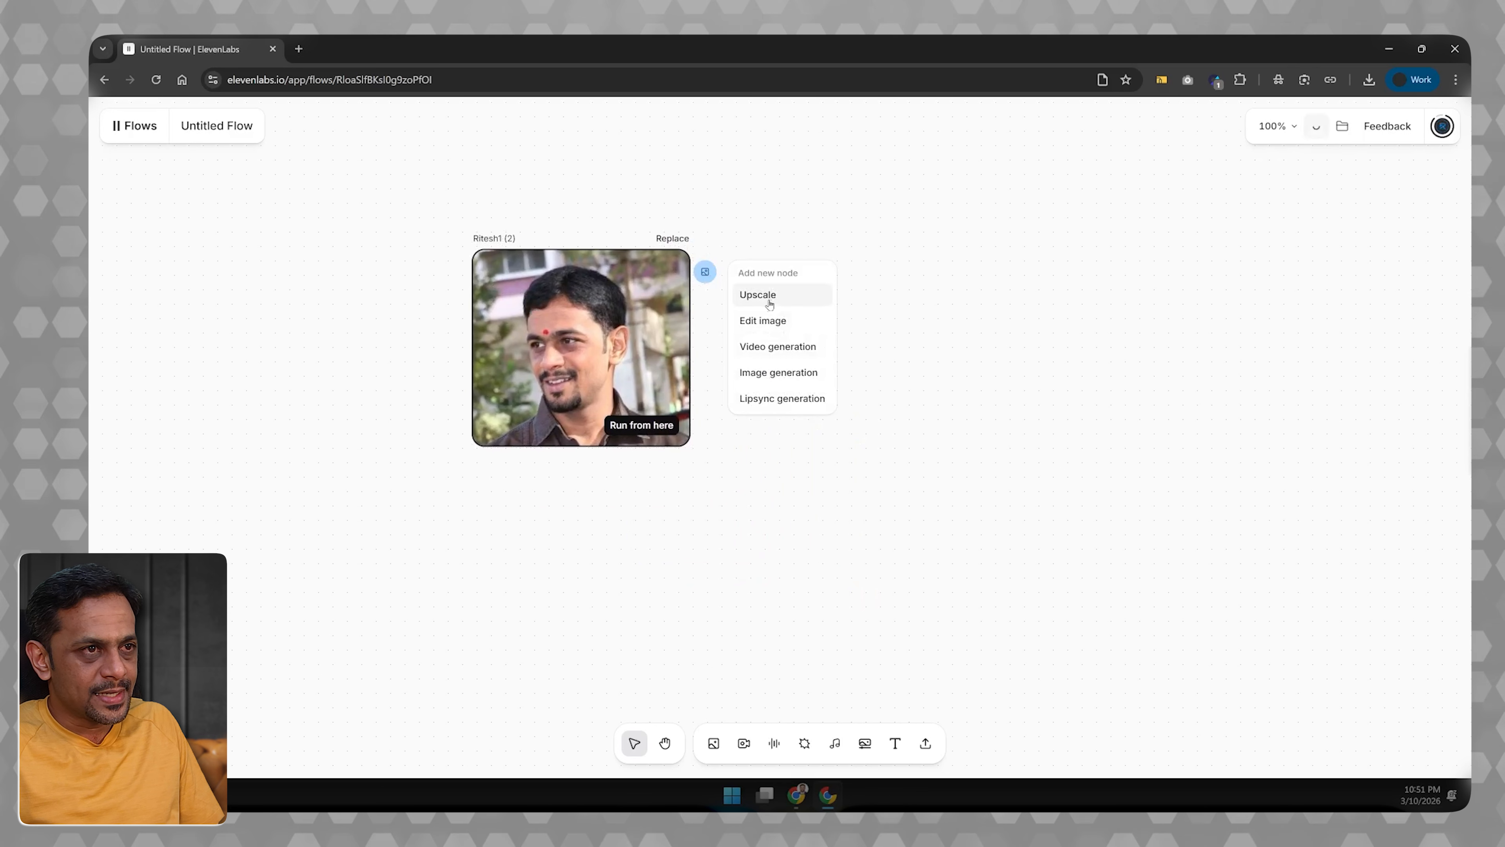
left_click(764, 320)
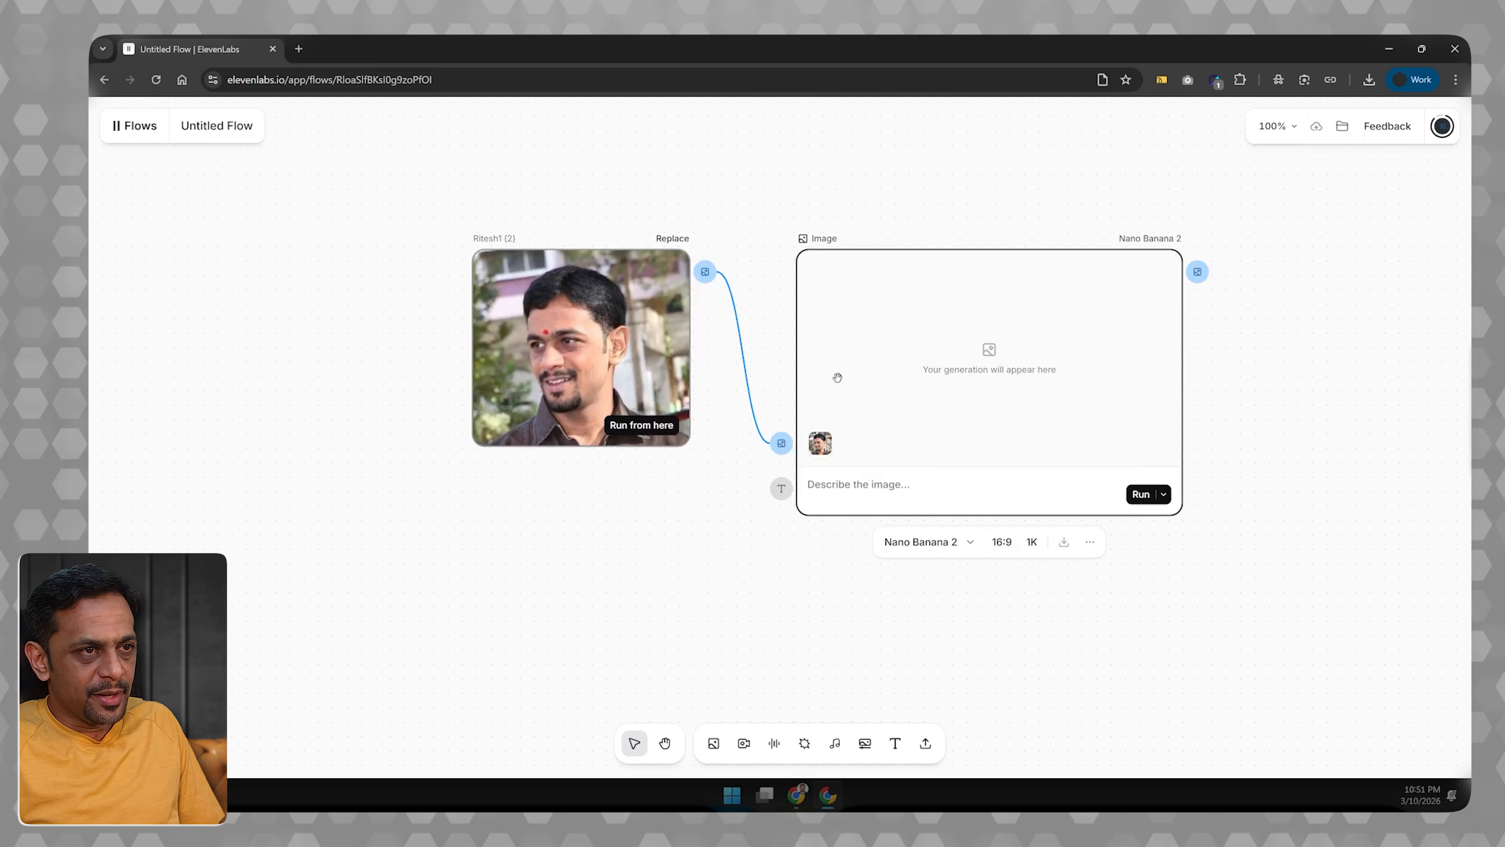
left_click(866, 485)
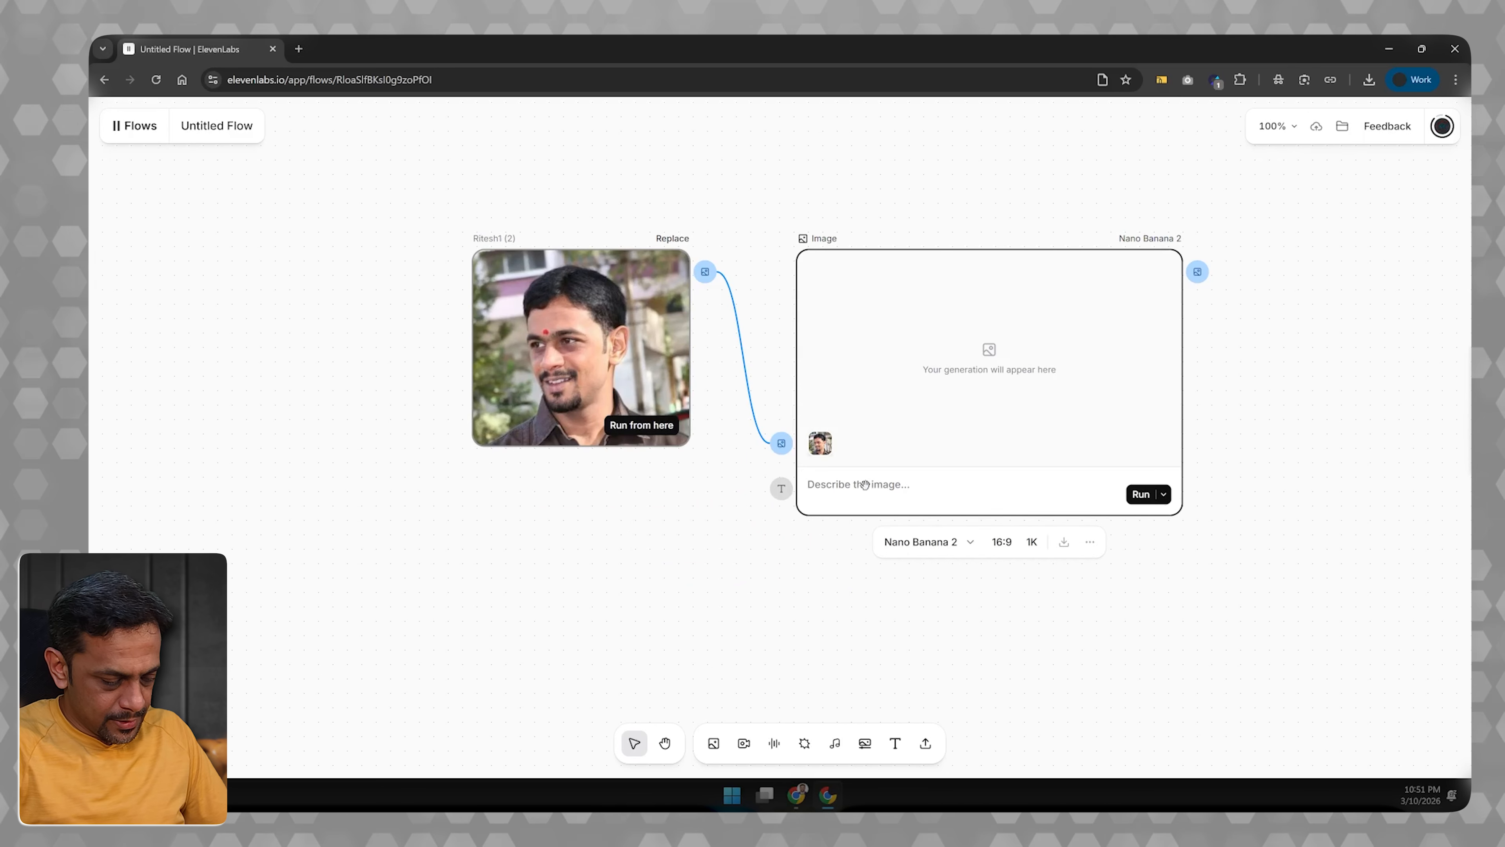
type("Make him stand on the stage in front of the mic")
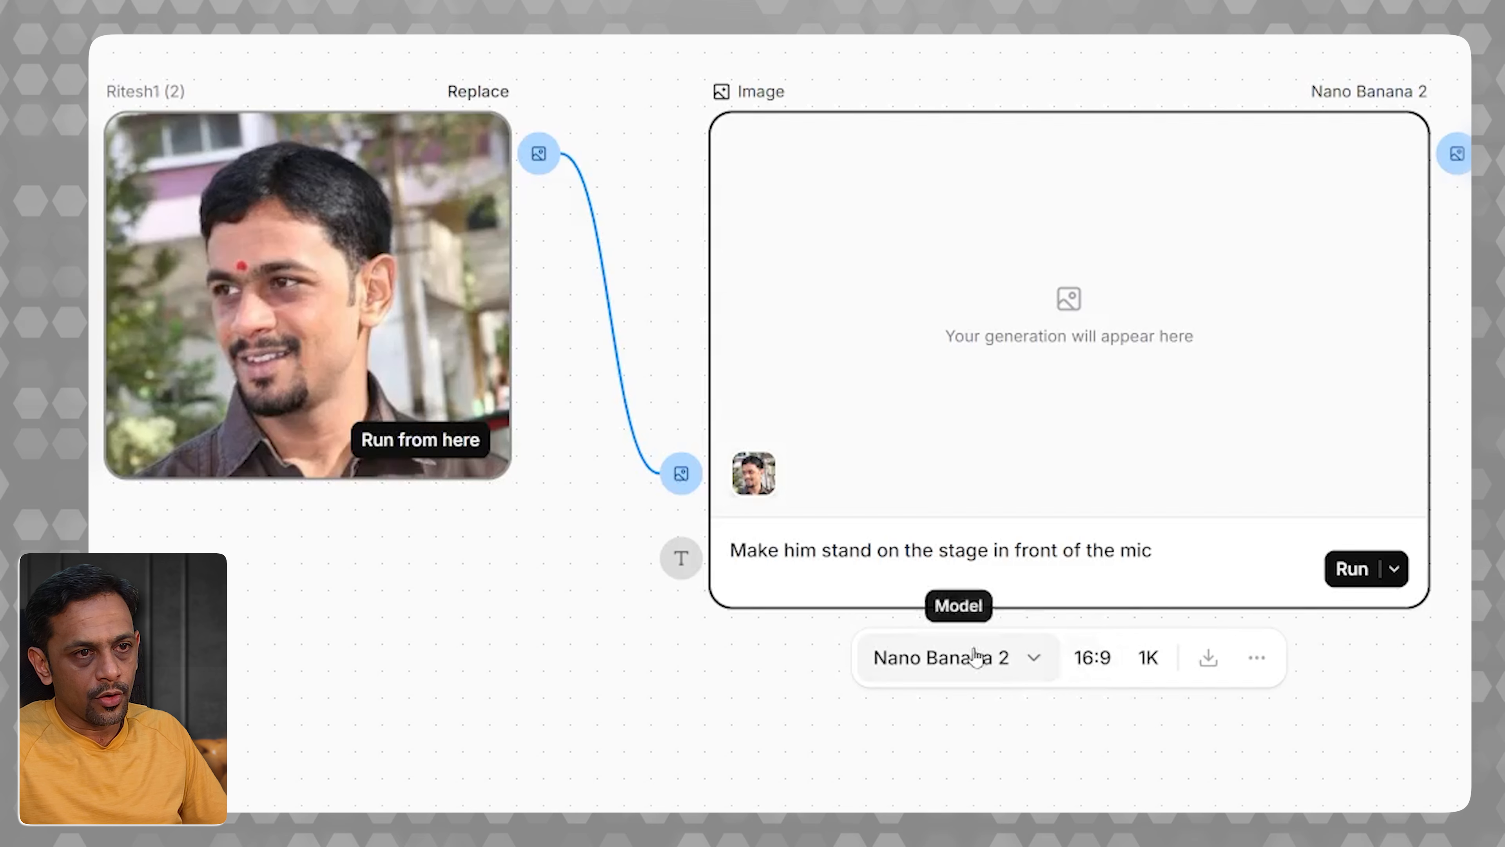
left_click(938, 541)
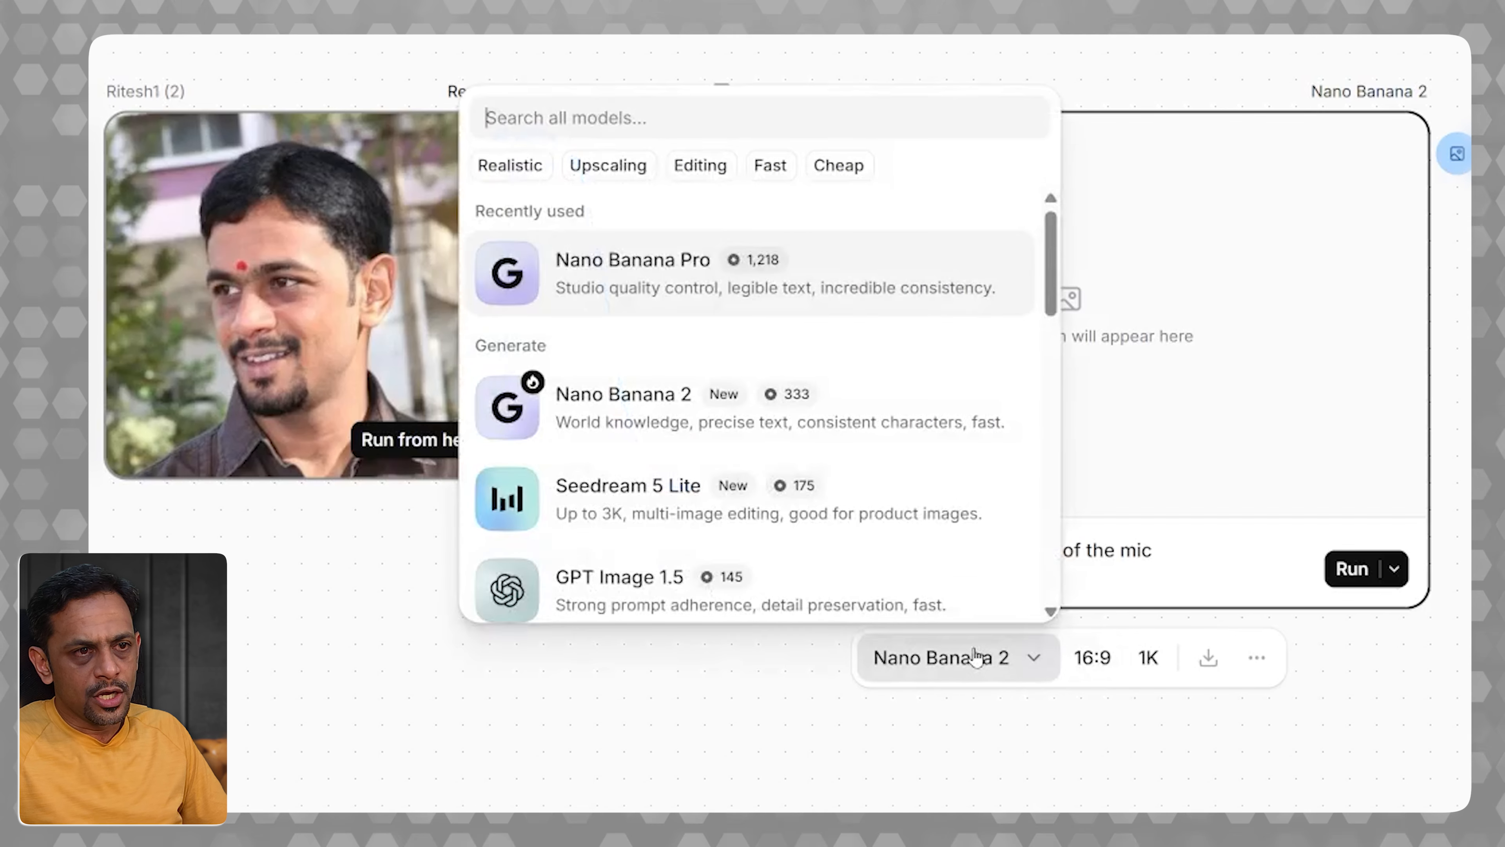
left_click(672, 273)
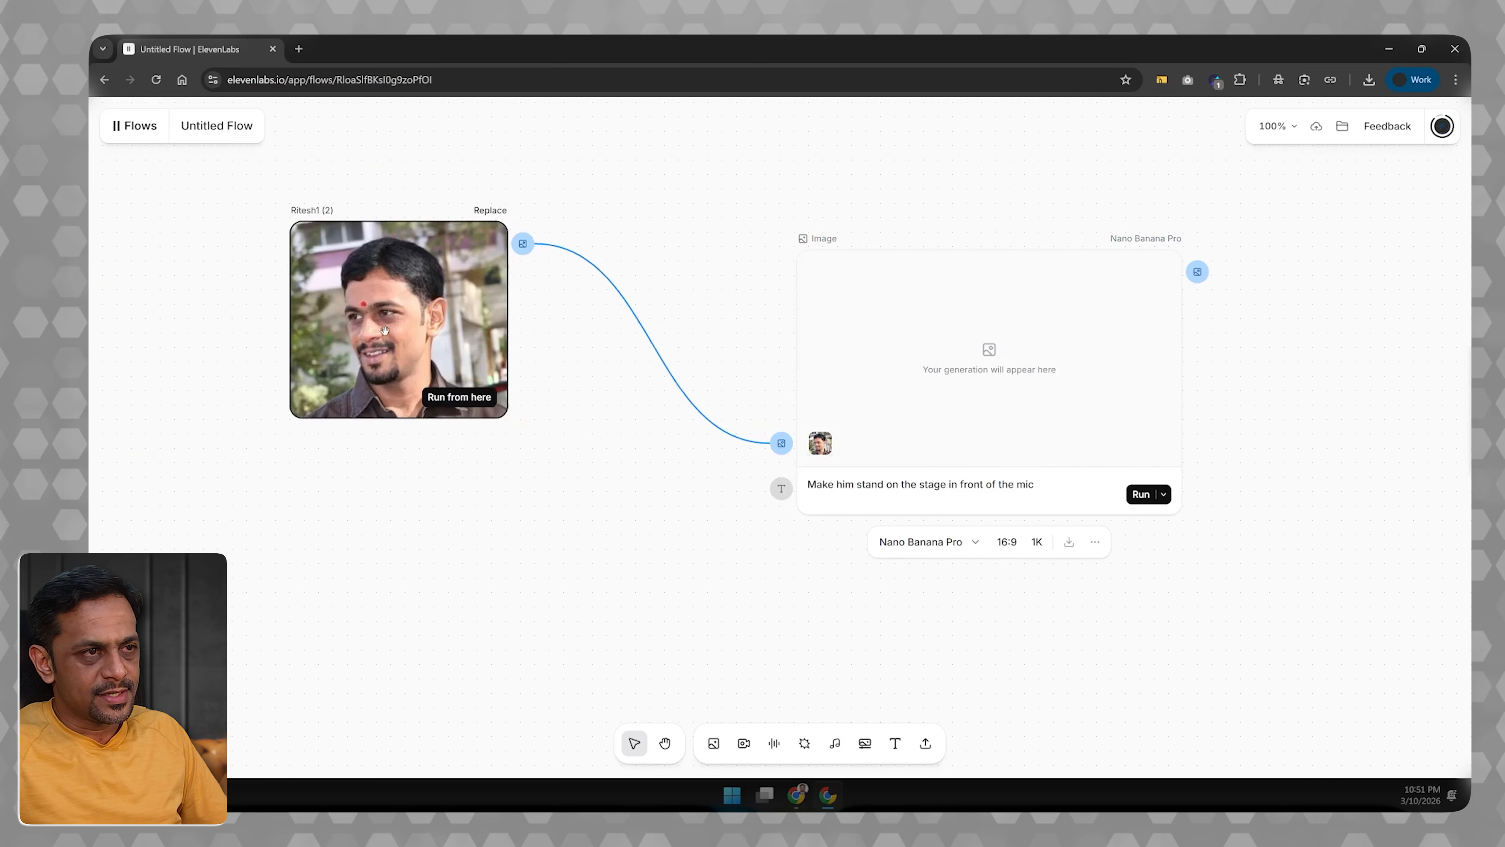
Step: Reposition the Image node and connect a new Video generation node to its output, placed further right and slightly lower
left_click_drag(956, 384, 814, 429)
left_click(1053, 316)
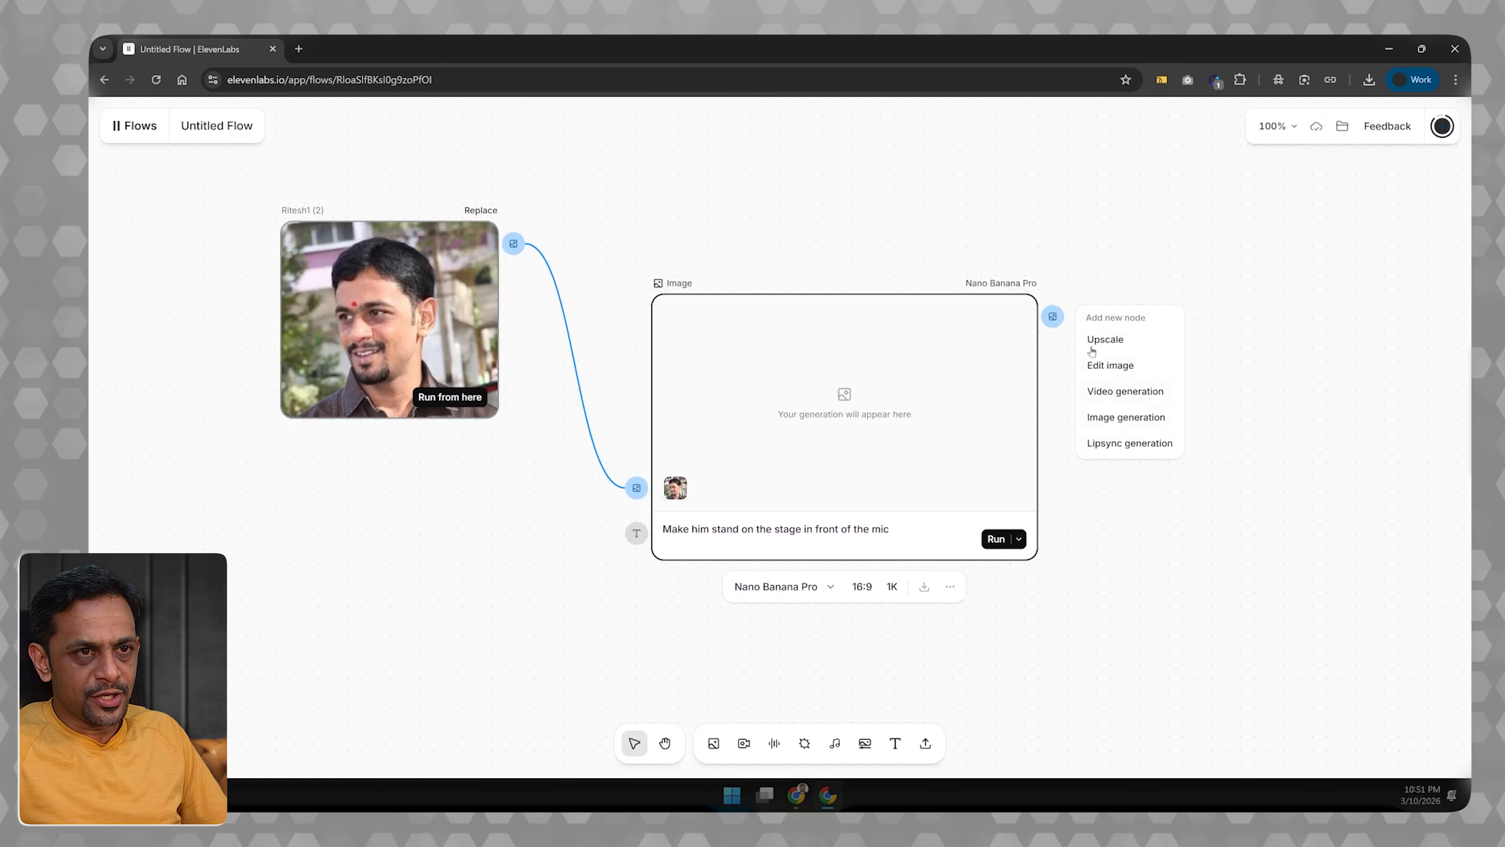
left_click(1113, 389)
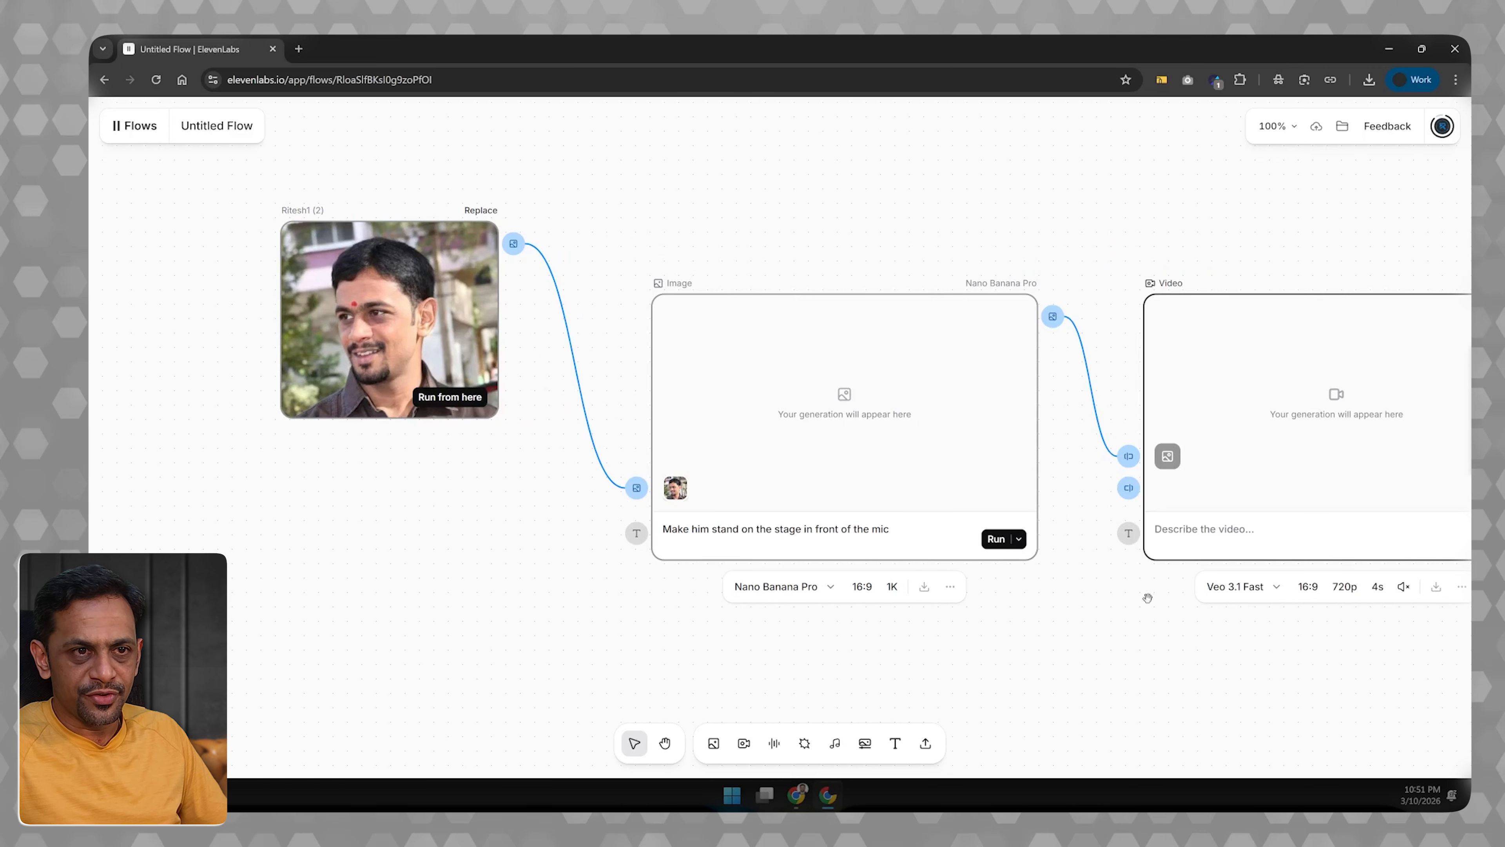
scroll(1150, 598, "right", 7)
left_click_drag(930, 457, 1032, 541)
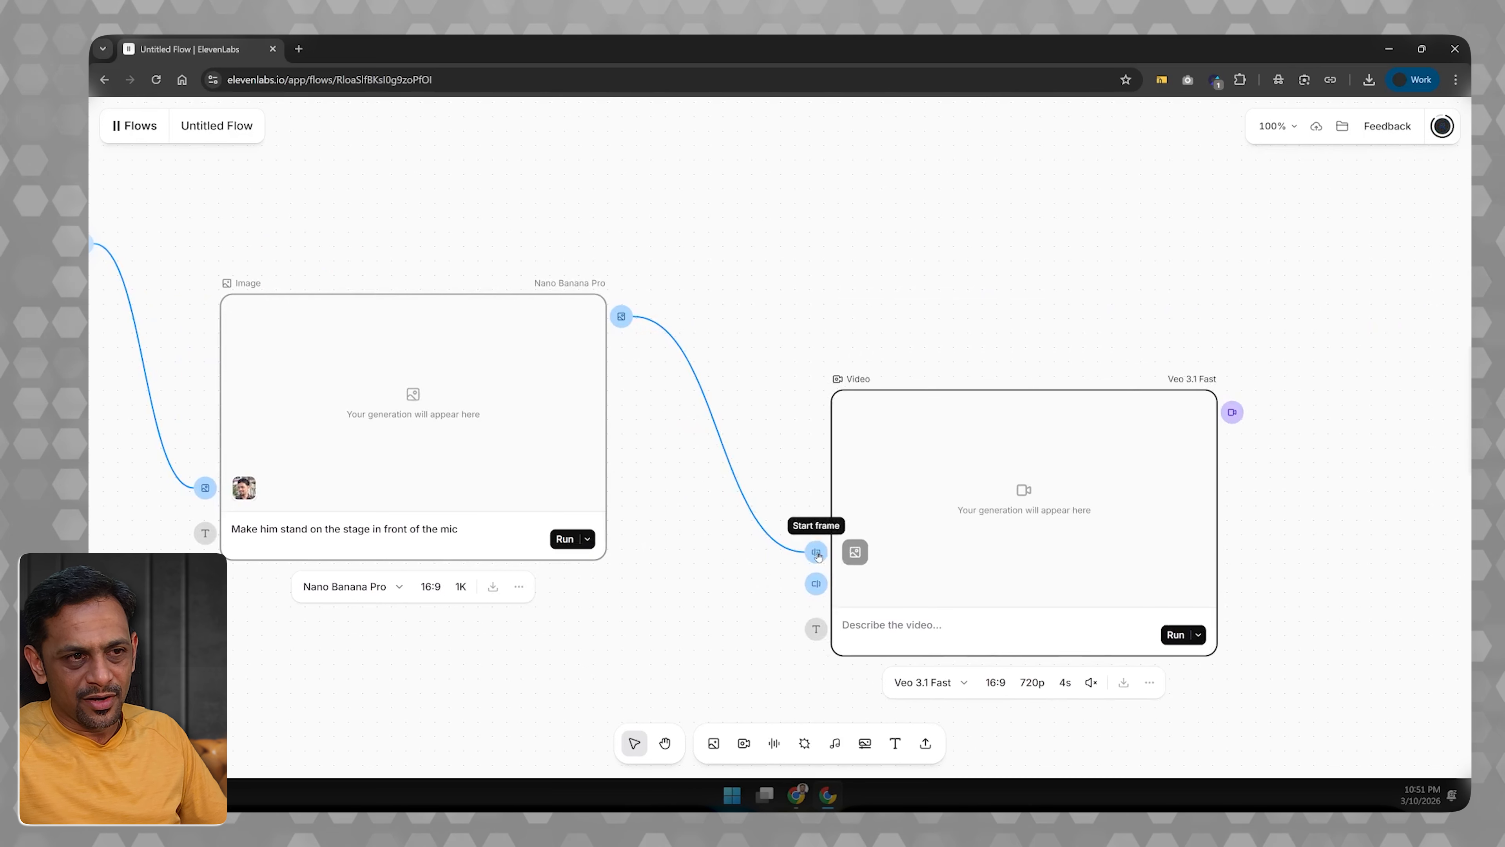
left_click(876, 625)
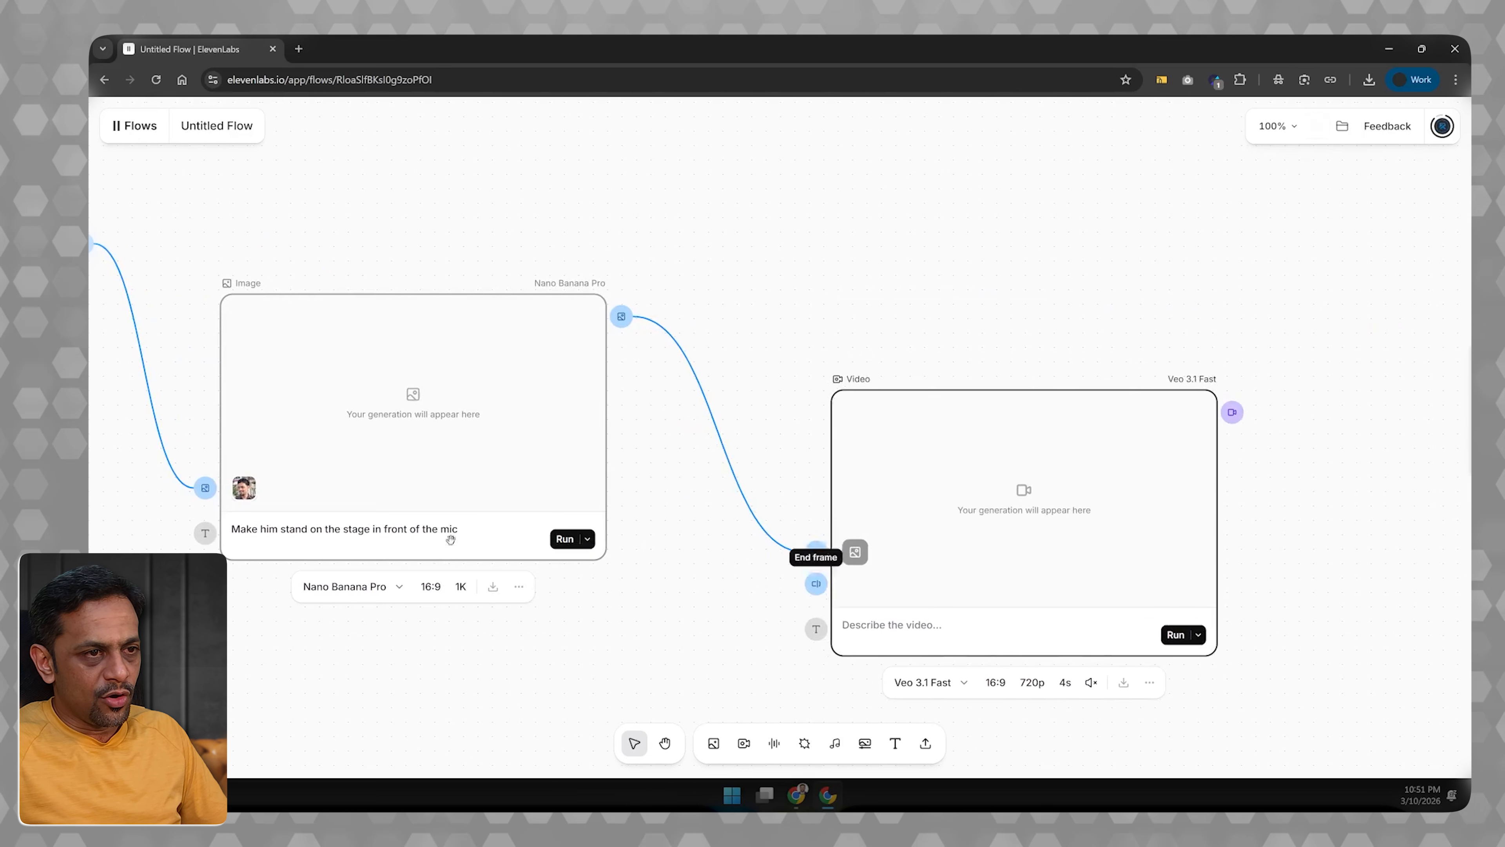
Step: Add a second Image generation node and place it below the stage Image node
scroll(458, 554, "down", 5)
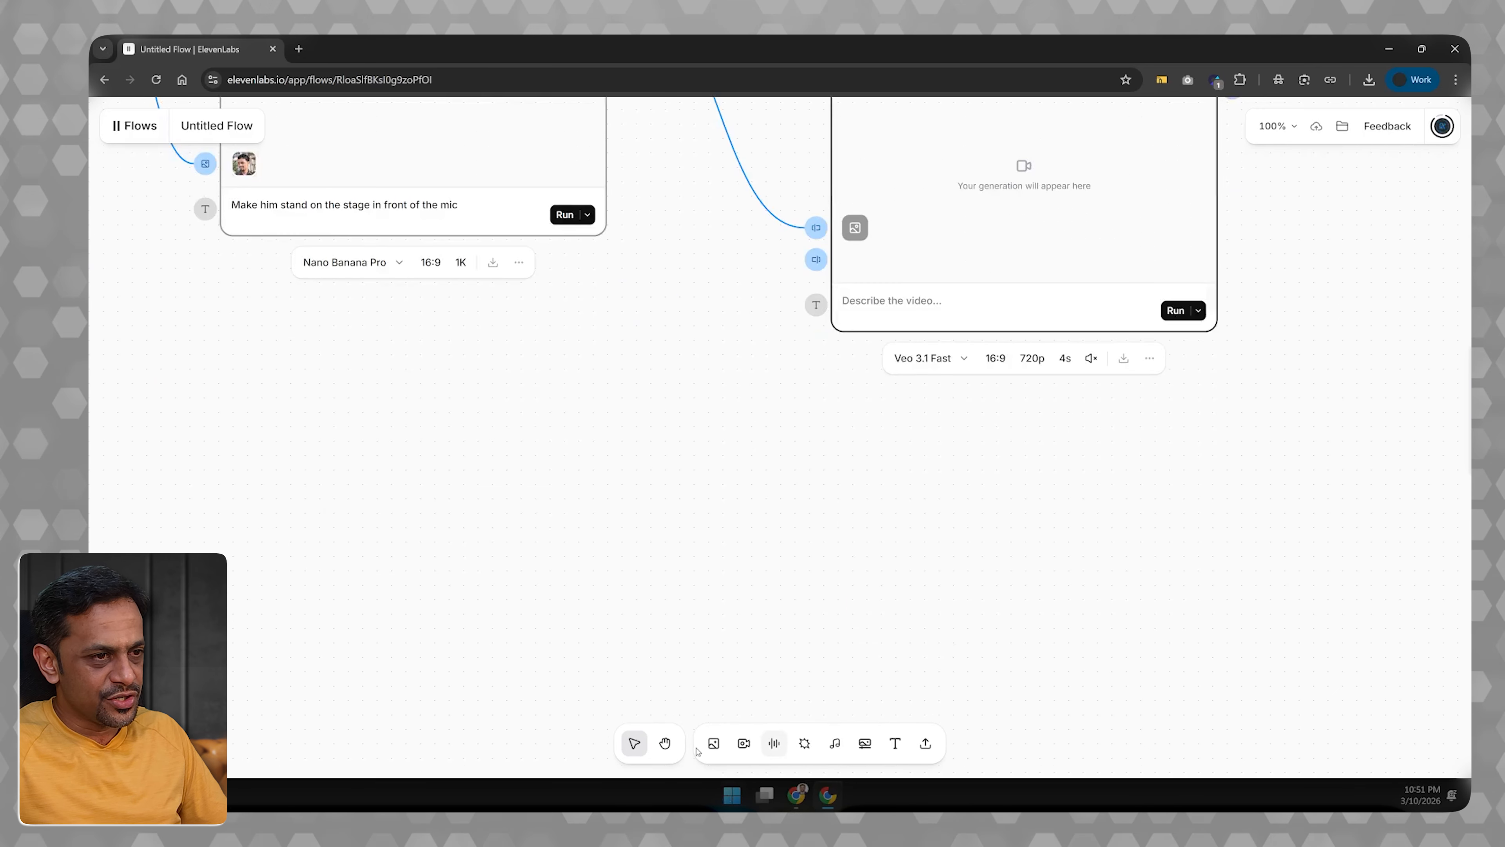
left_click(713, 743)
left_click_drag(884, 549, 282, 469)
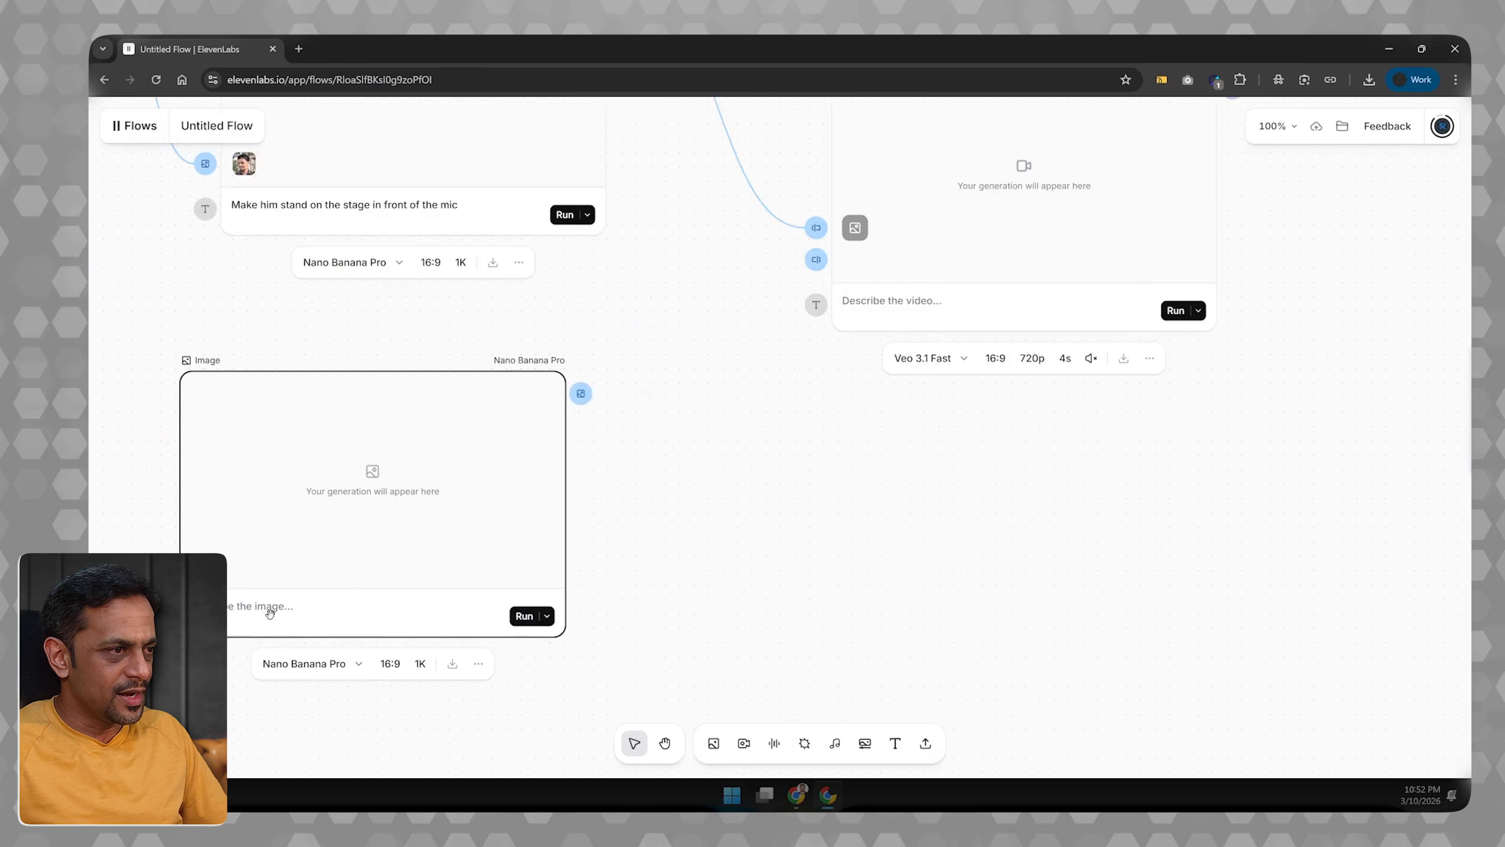
Step: Prompt the lower Image node with "Audience in front of the stage - let's say students"
left_click(270, 613)
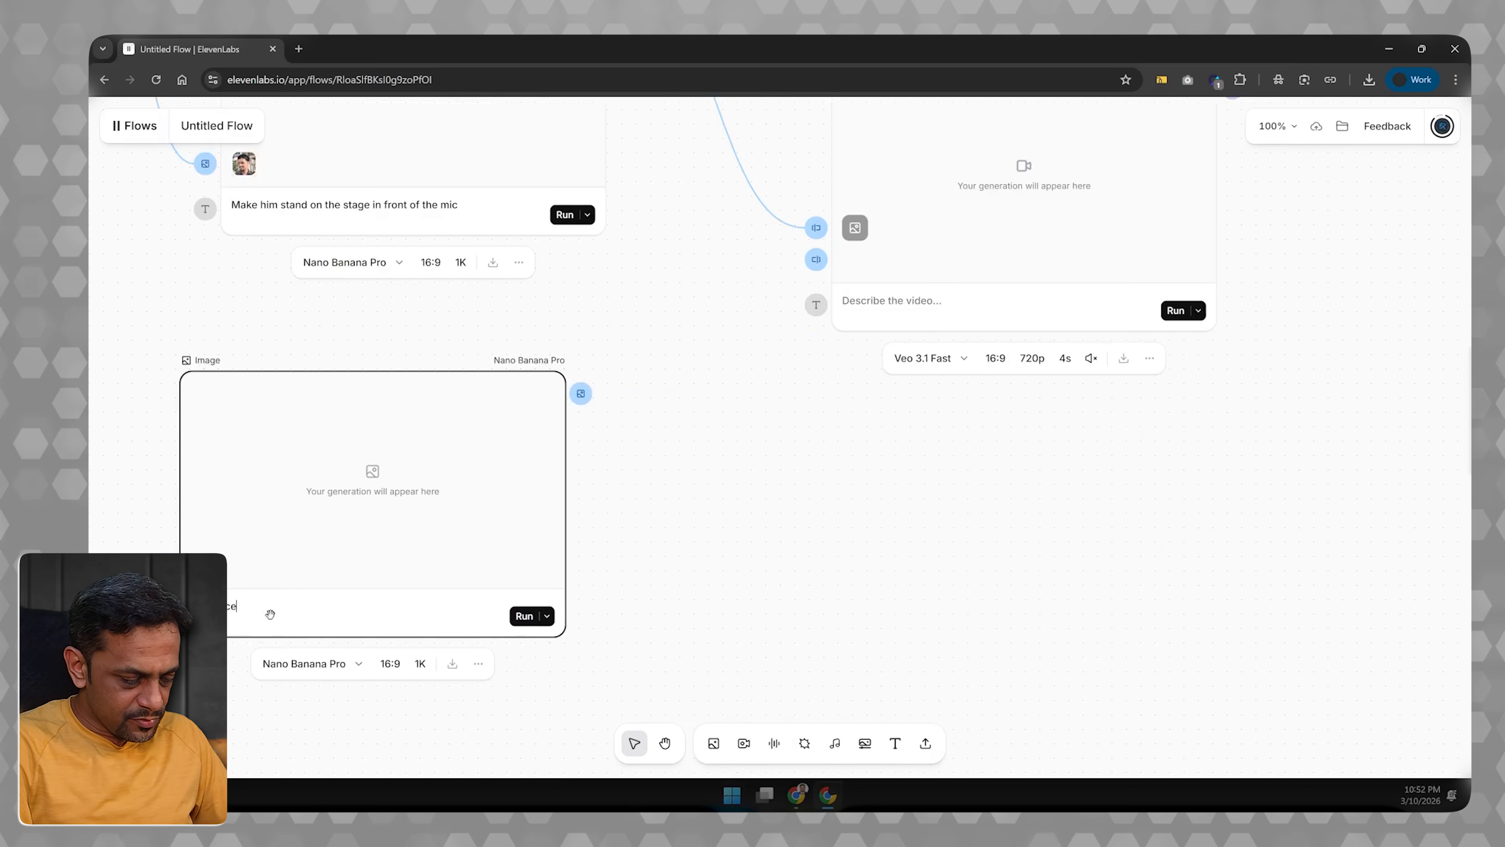
type("in ")
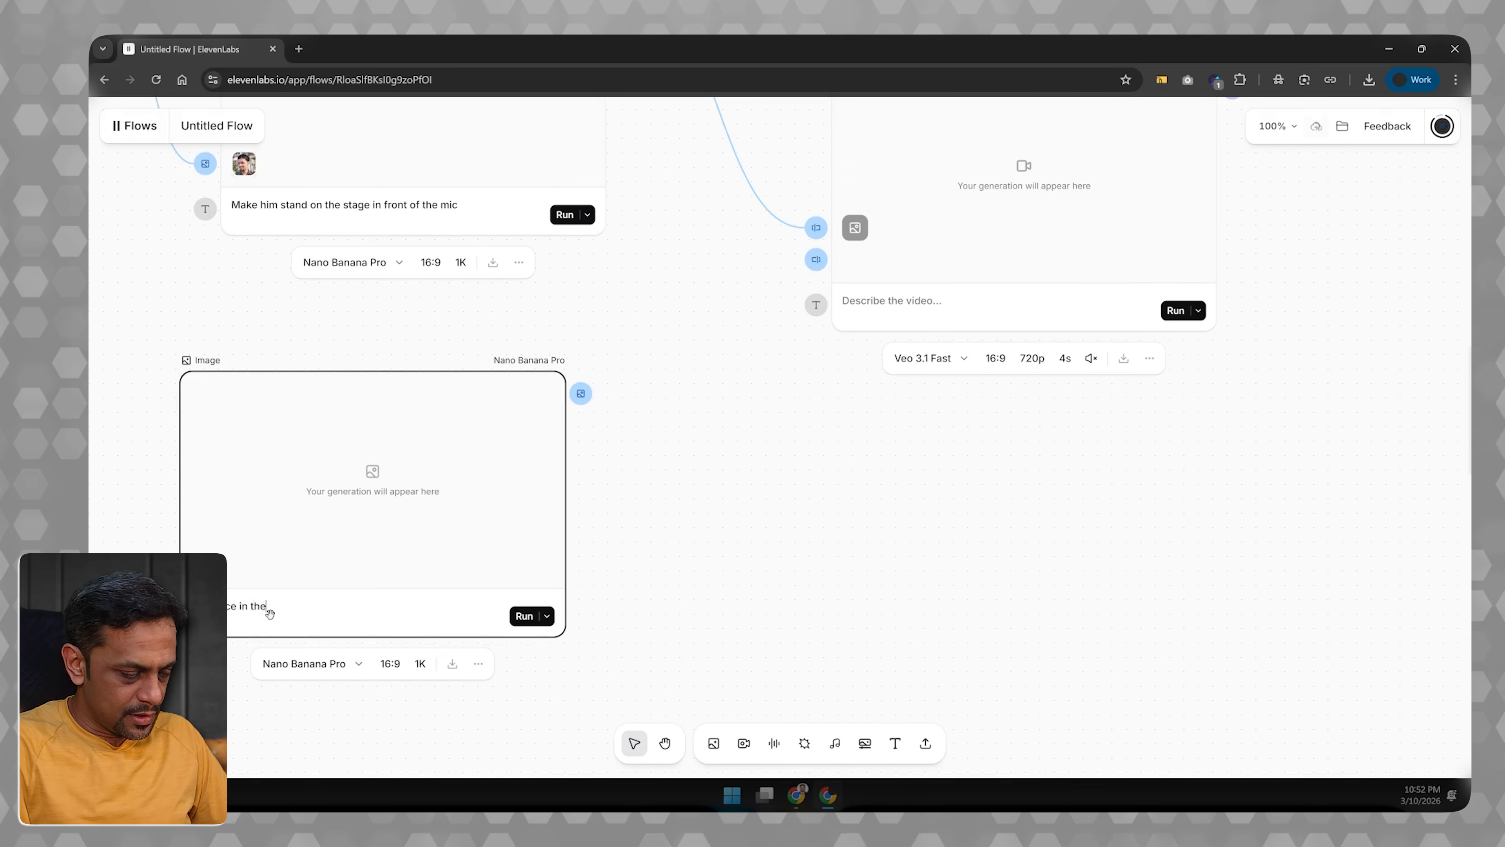
type("the")
key("BackSpace")
key("BackSpace")
key("BackSpace")
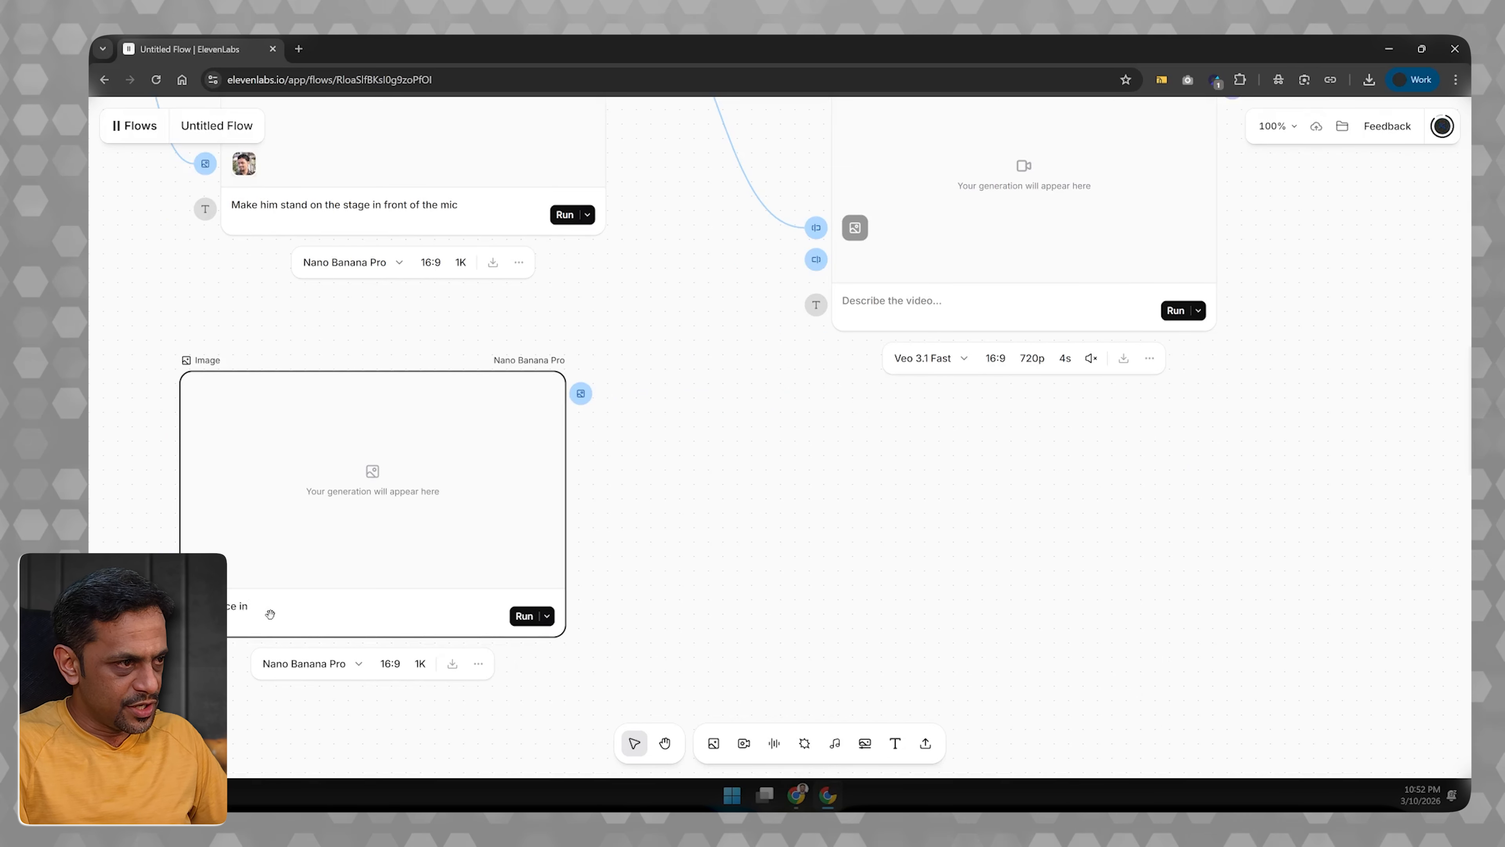
type("front of the a")
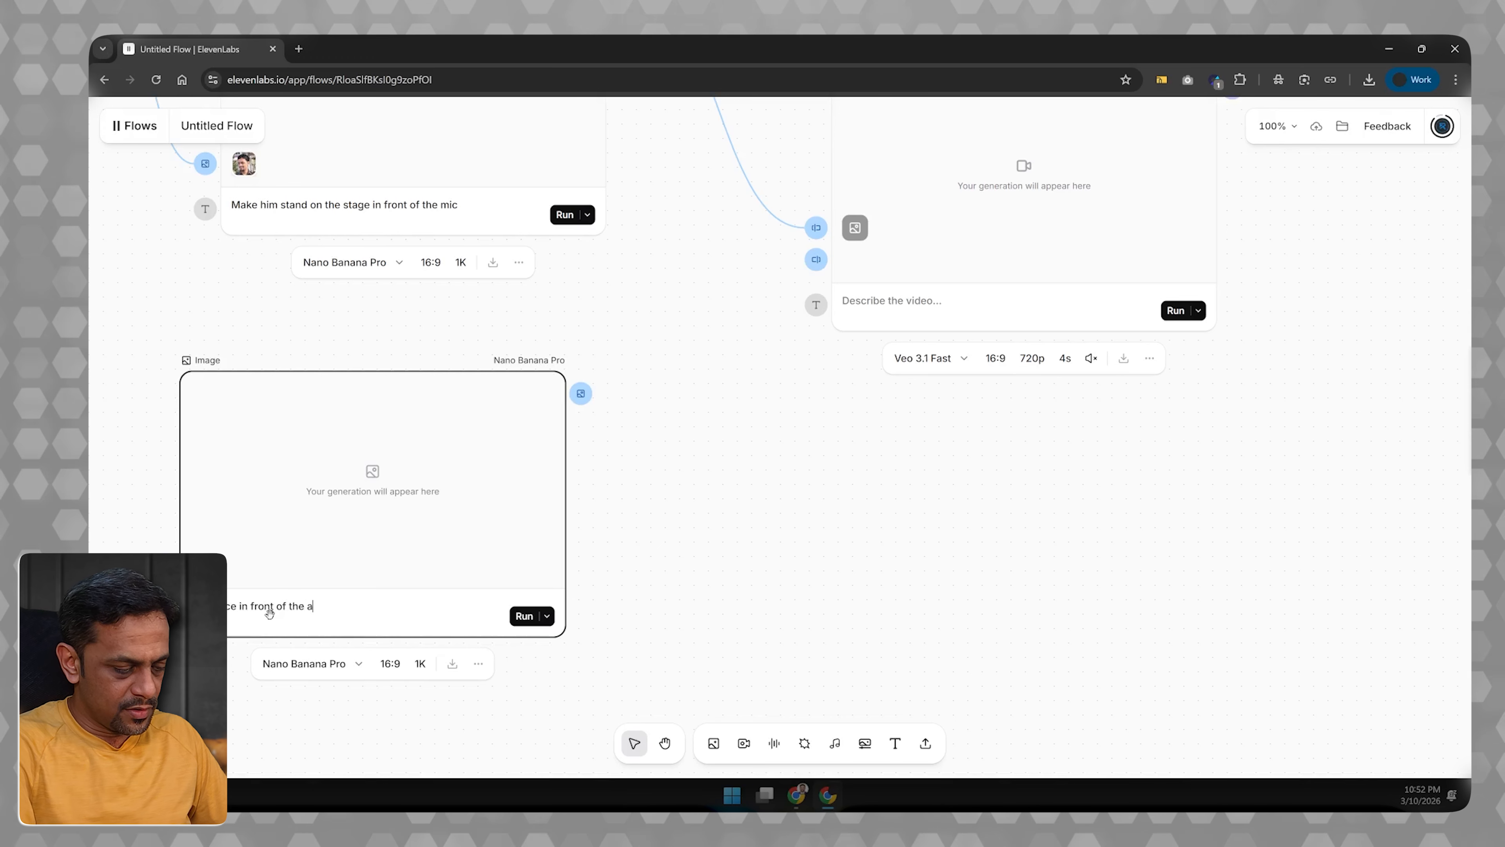
type("tage")
type(" - le")
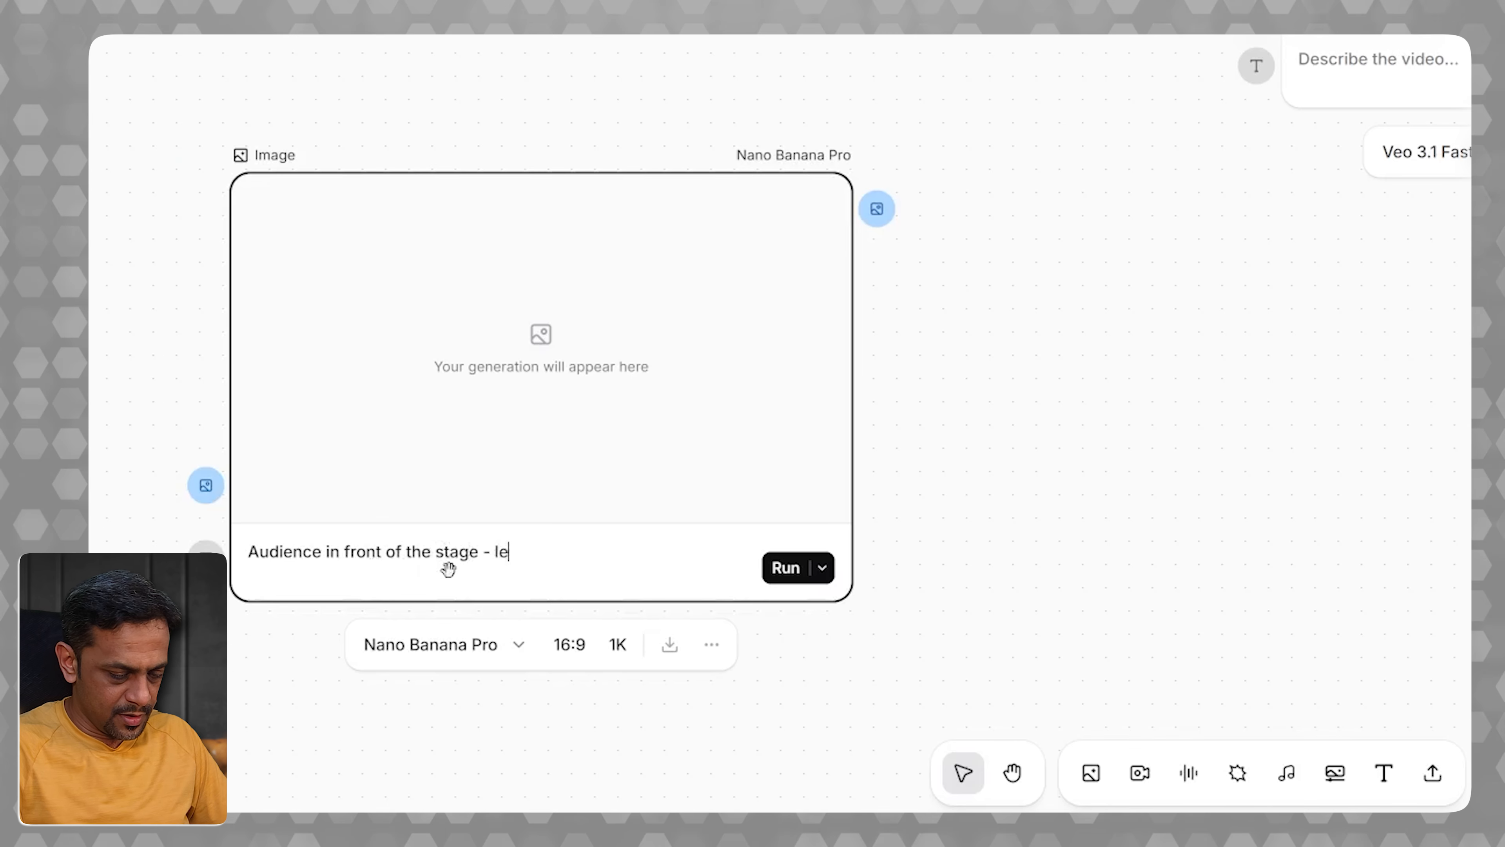
type("t's say stu")
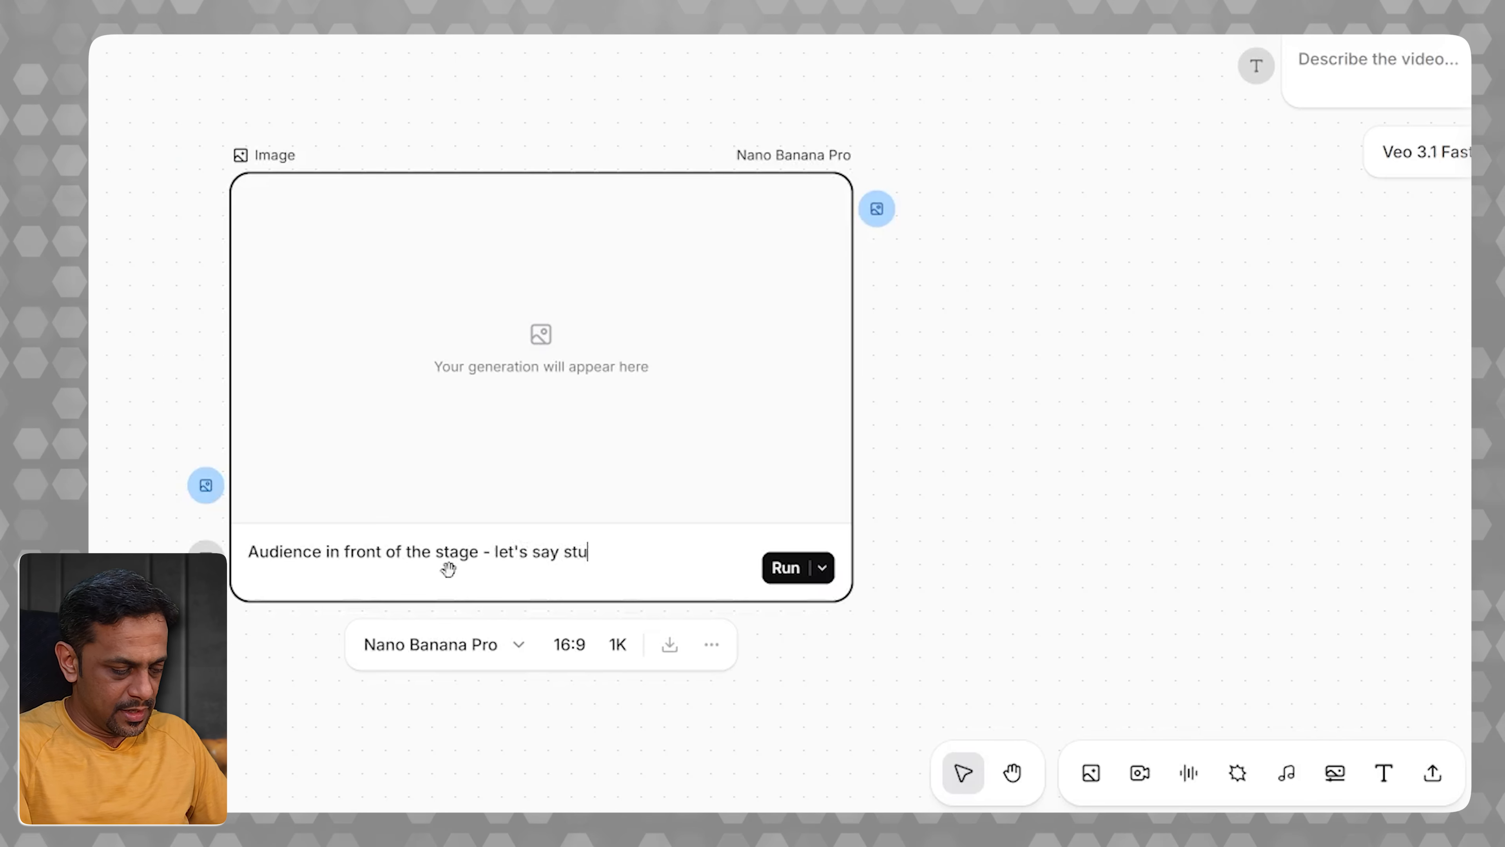
type("dentys")
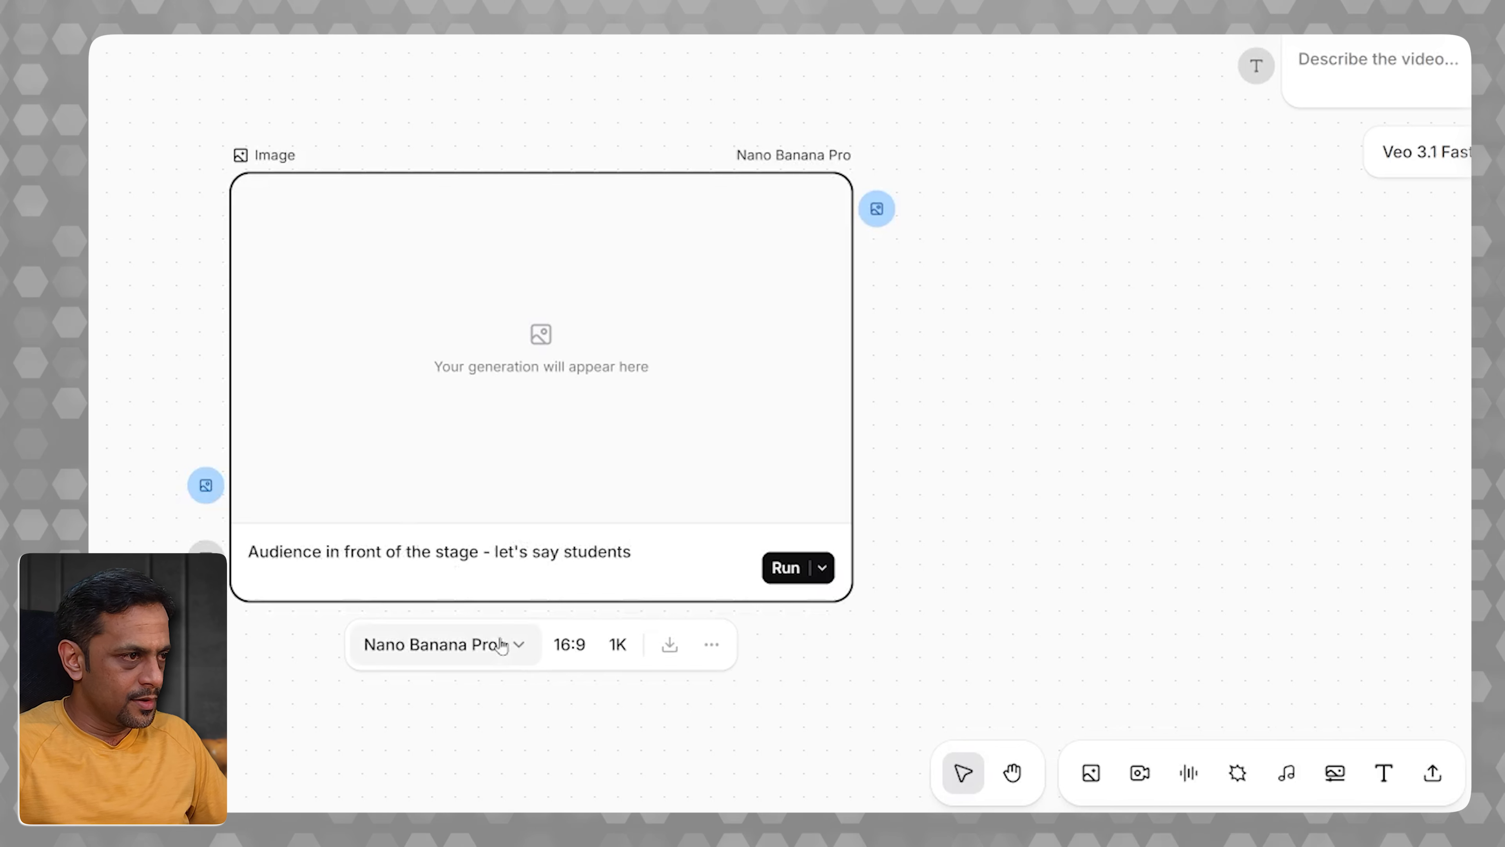
Step: Begin the audience image prompt with "Generate an image of", ahead of the existing text
type("Generate ")
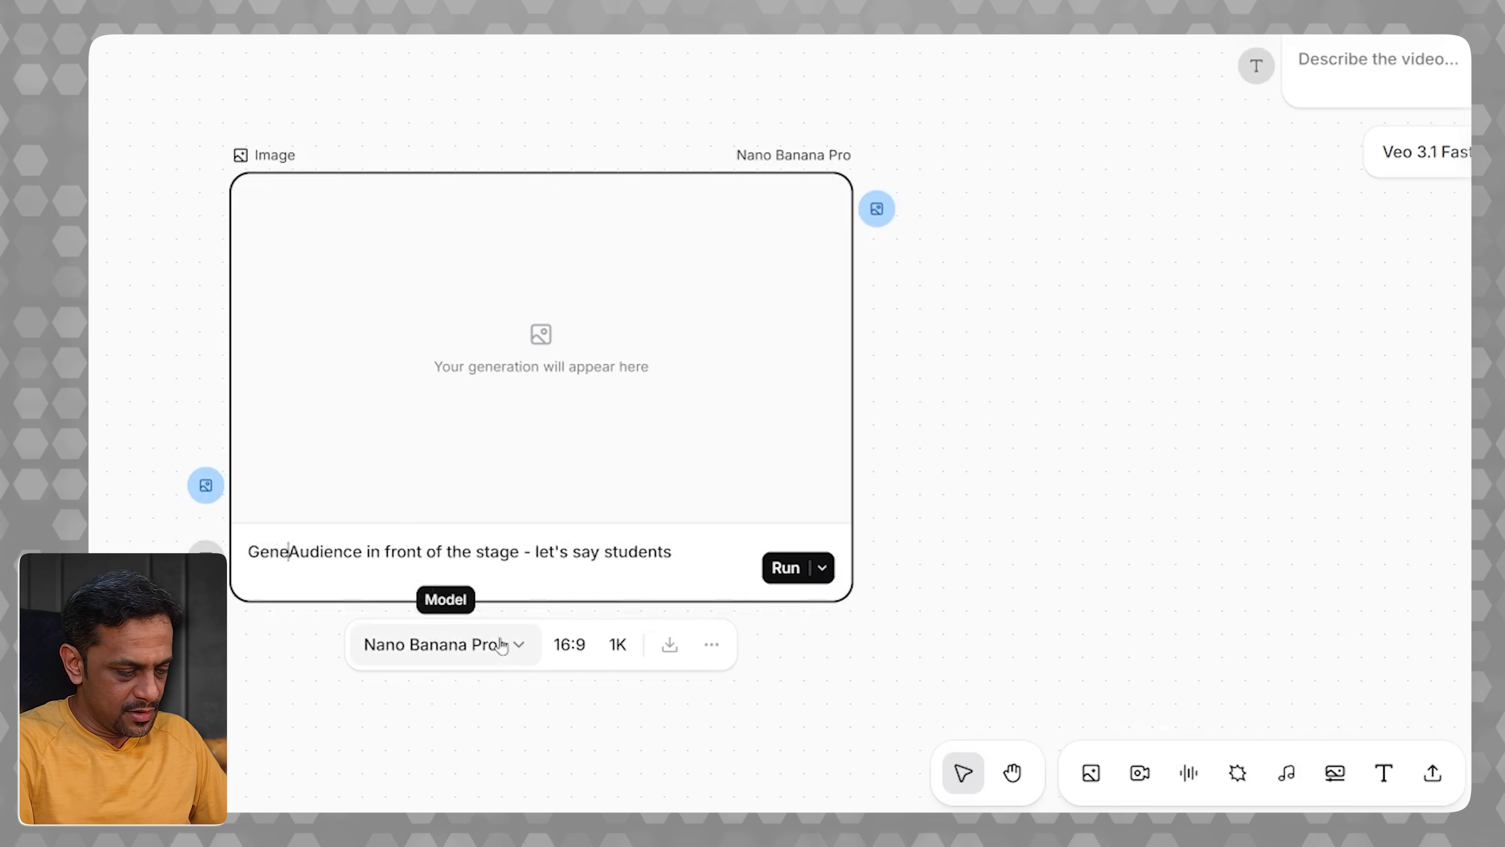
type("an image ")
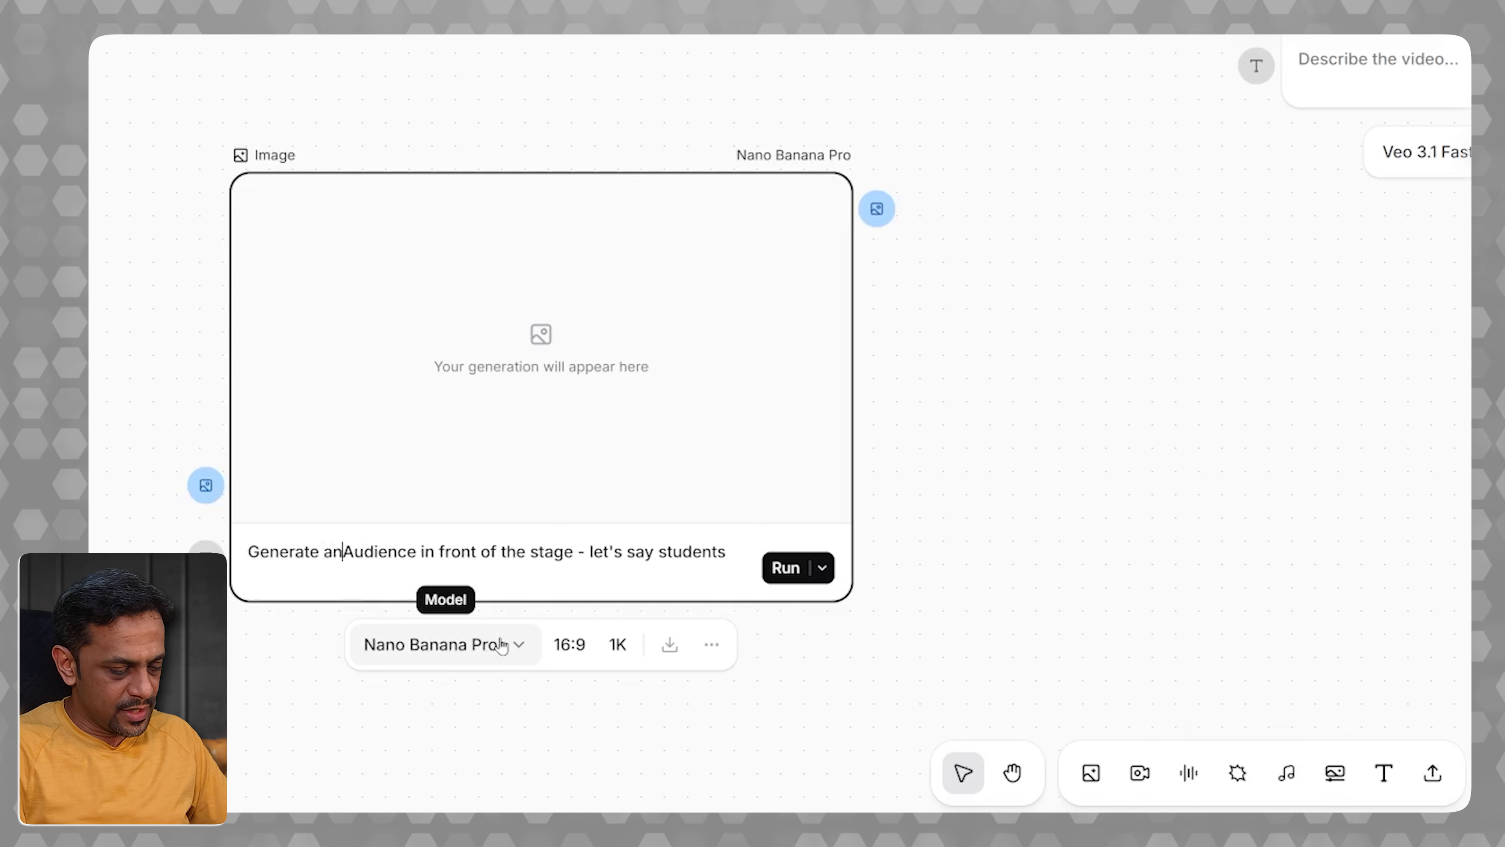
type("of")
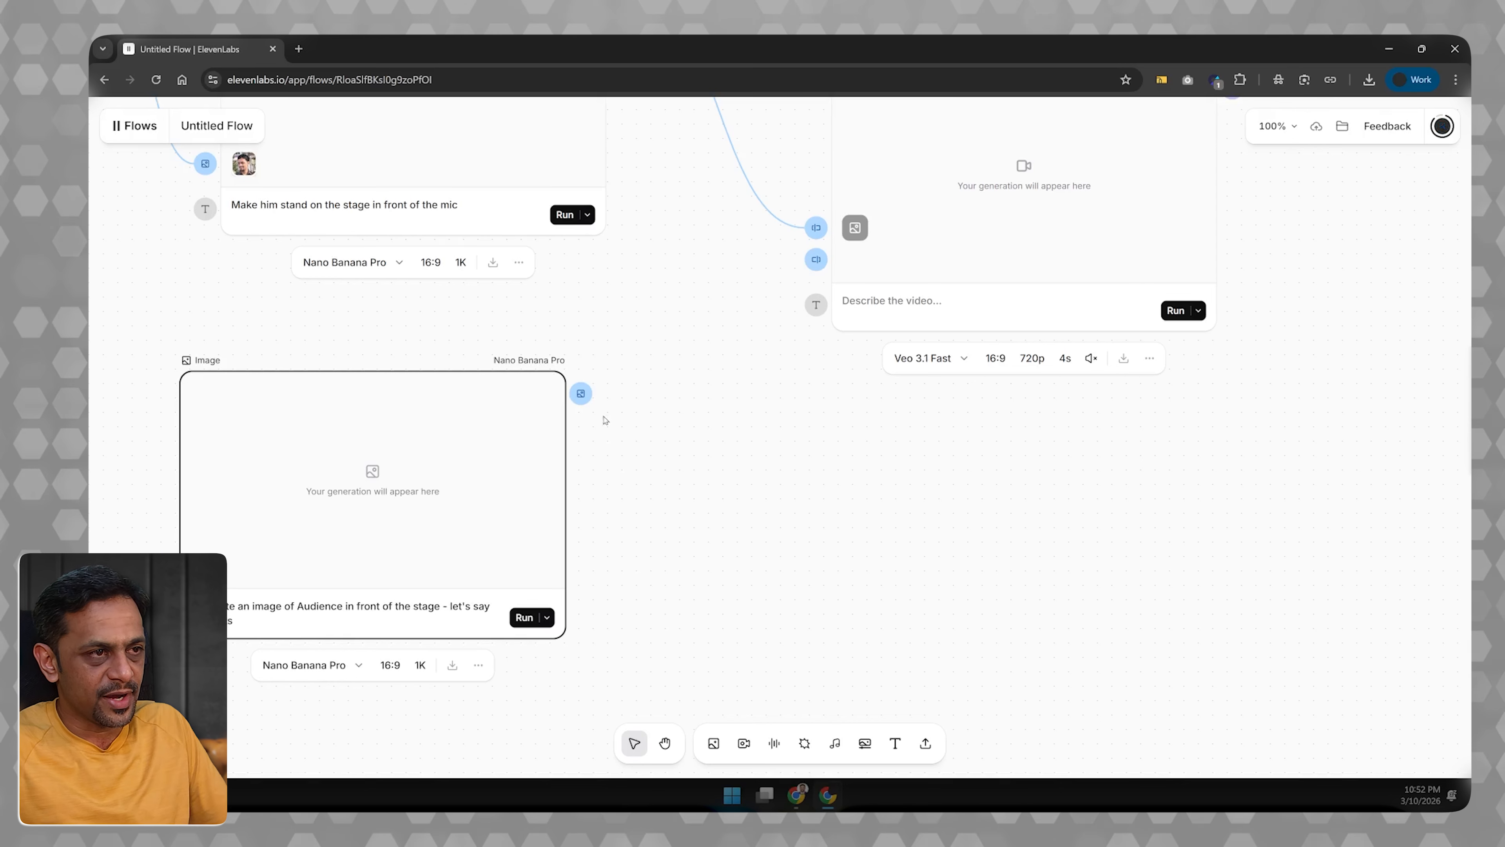
Step: Connect the audience Image node to the Video node's second image input and start the video prompt with "Let the person speak about"
left_click_drag(583, 393, 809, 267)
left_click(921, 305)
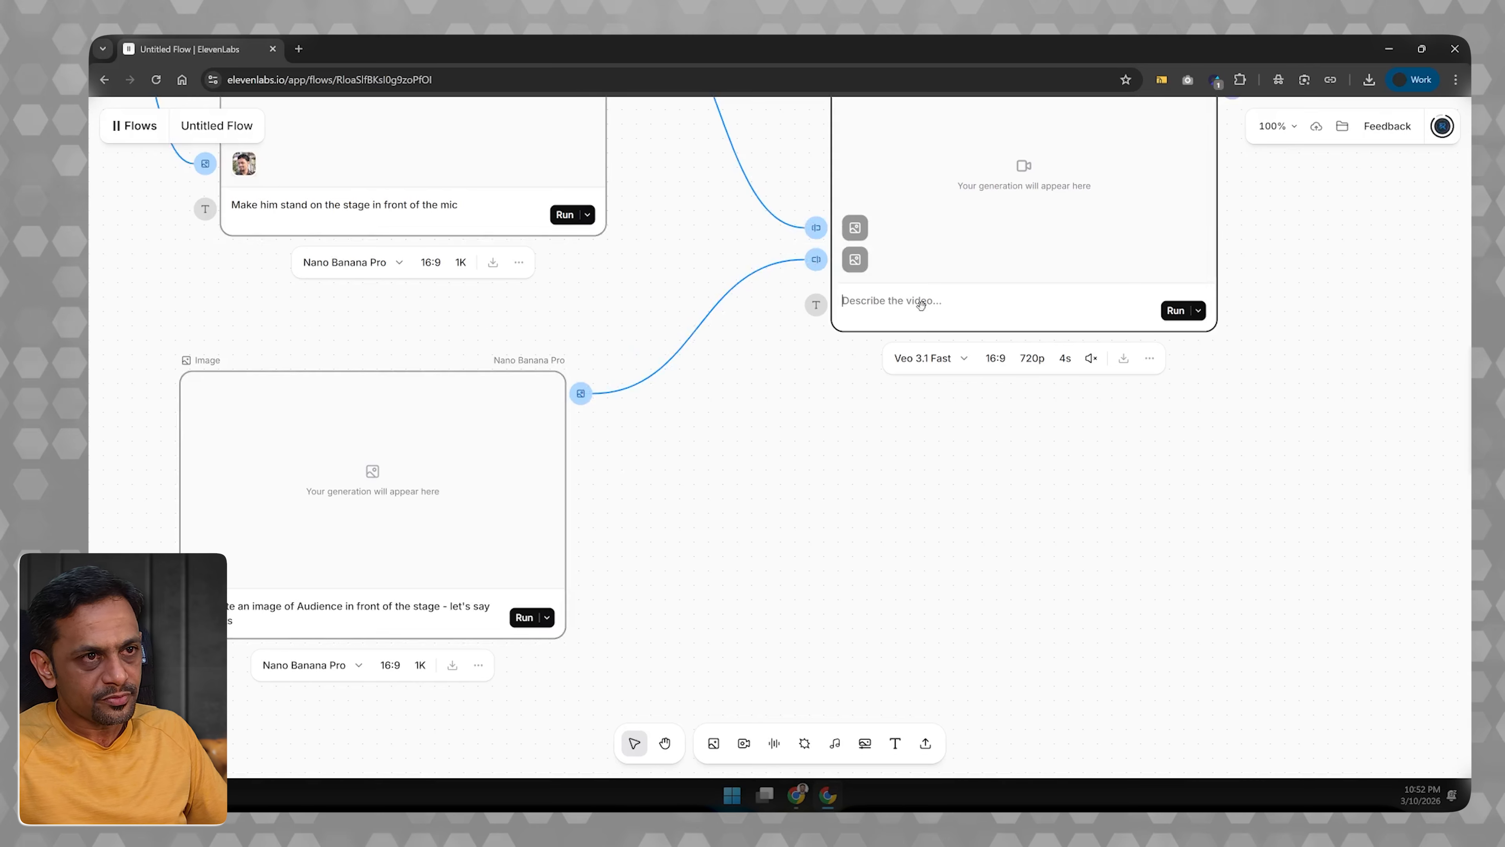
scroll(924, 326, "up", 5)
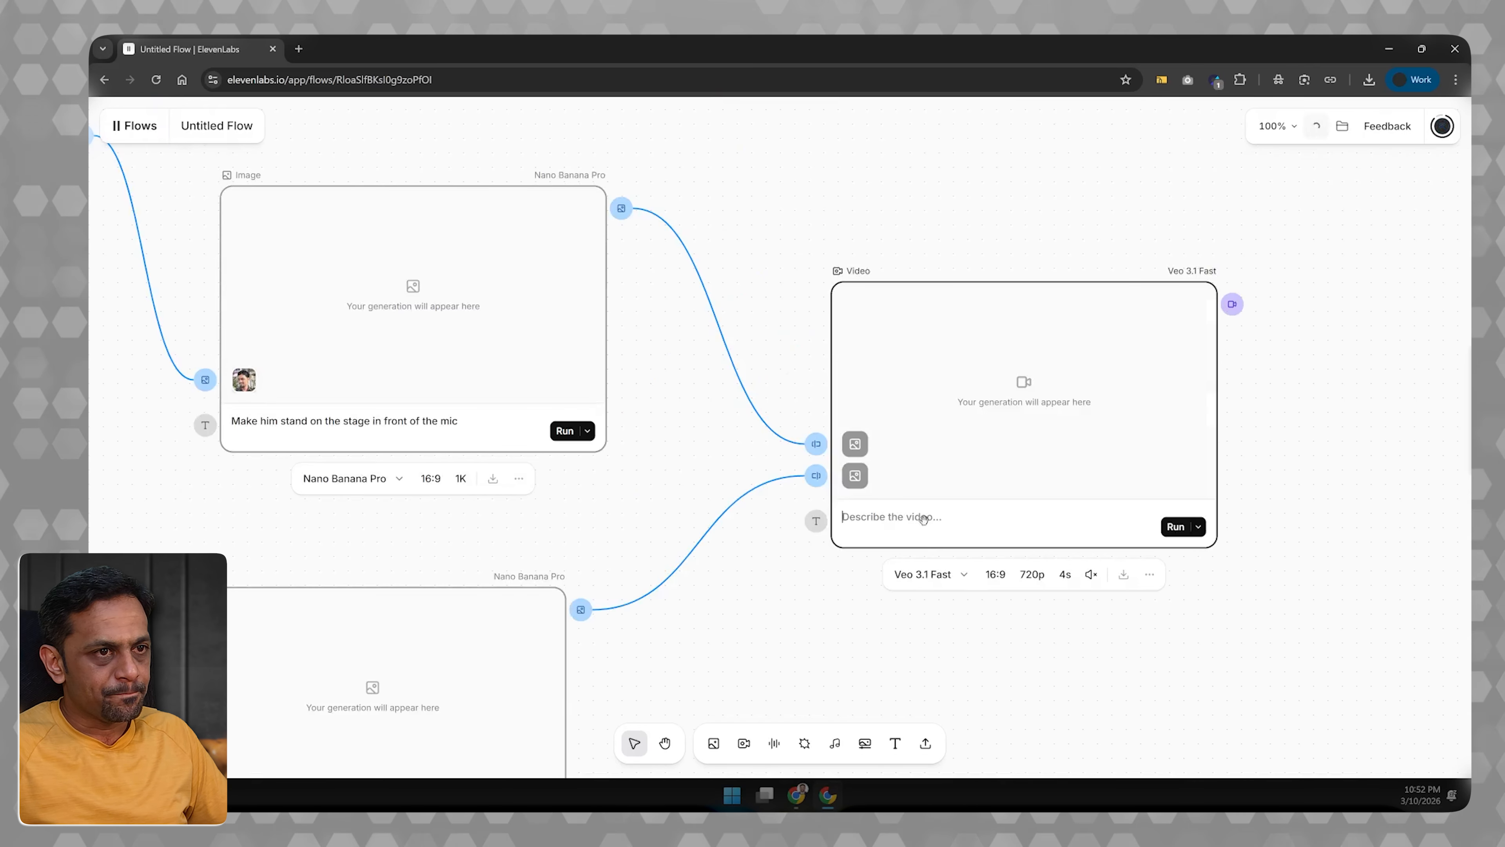
type("Let the")
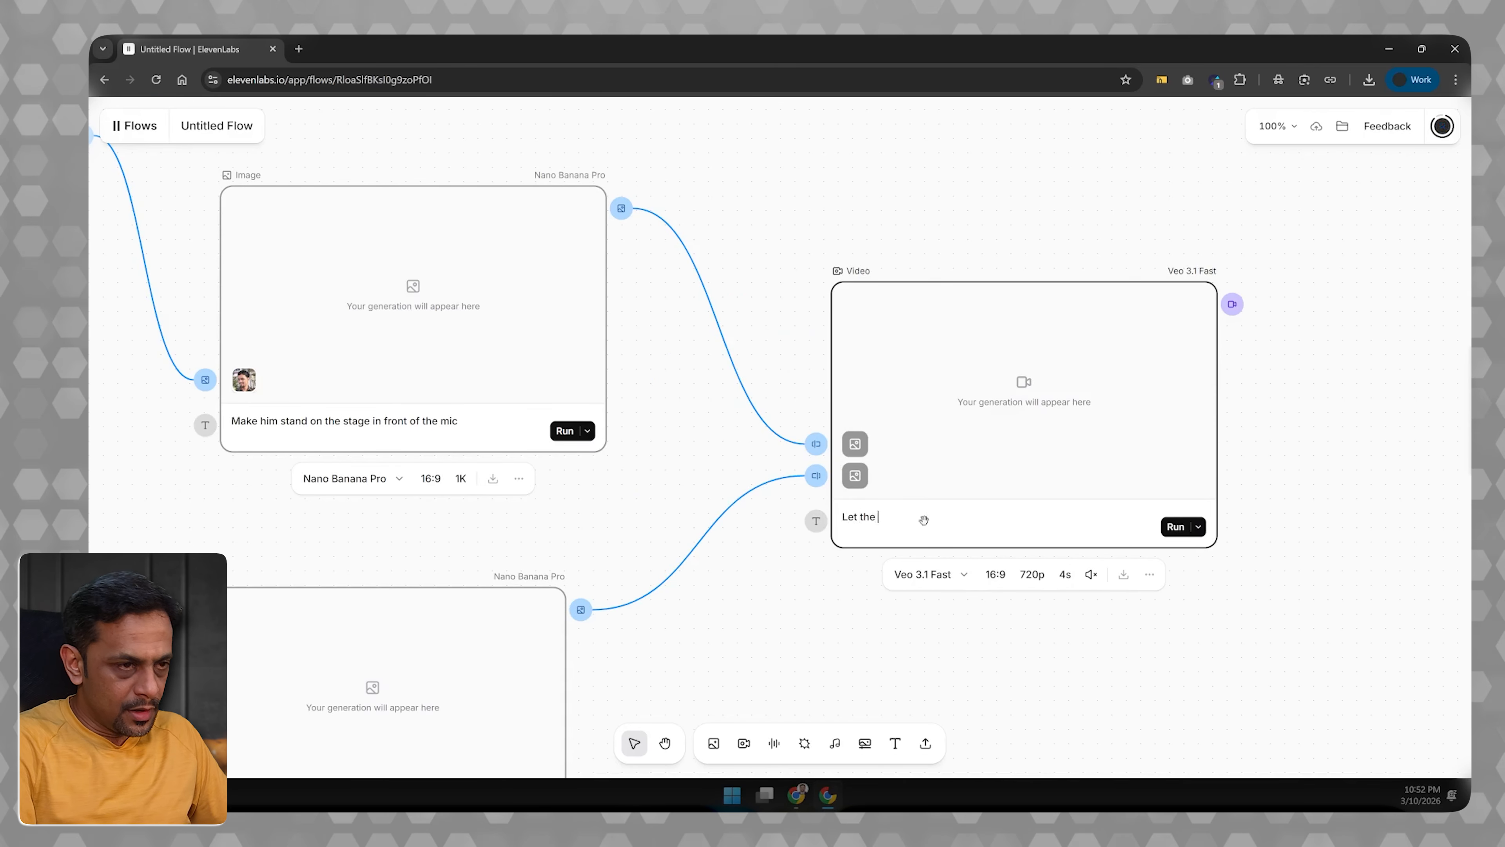
type(" person")
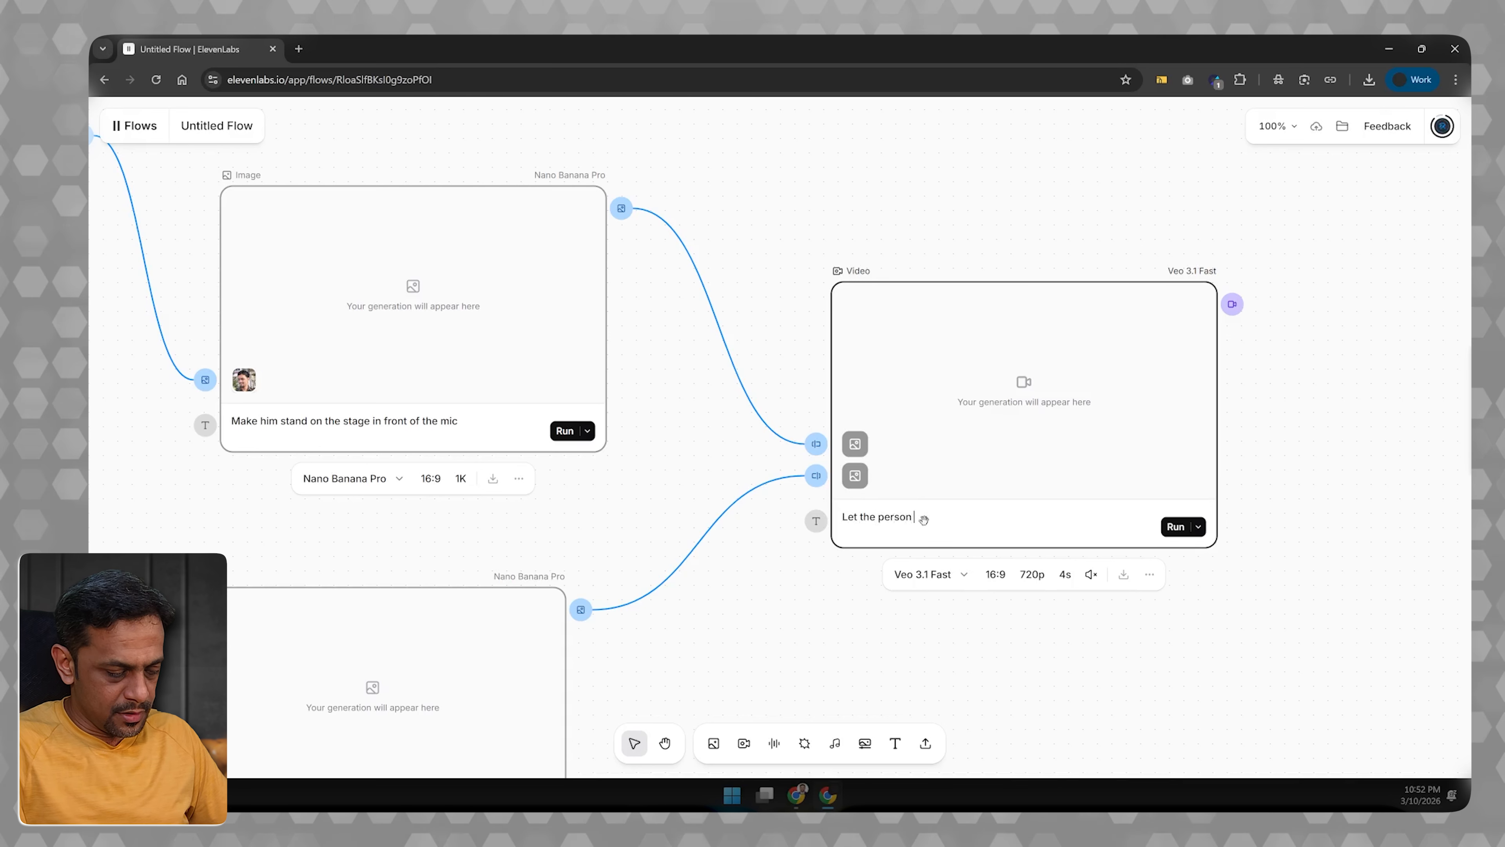
type(" speak a")
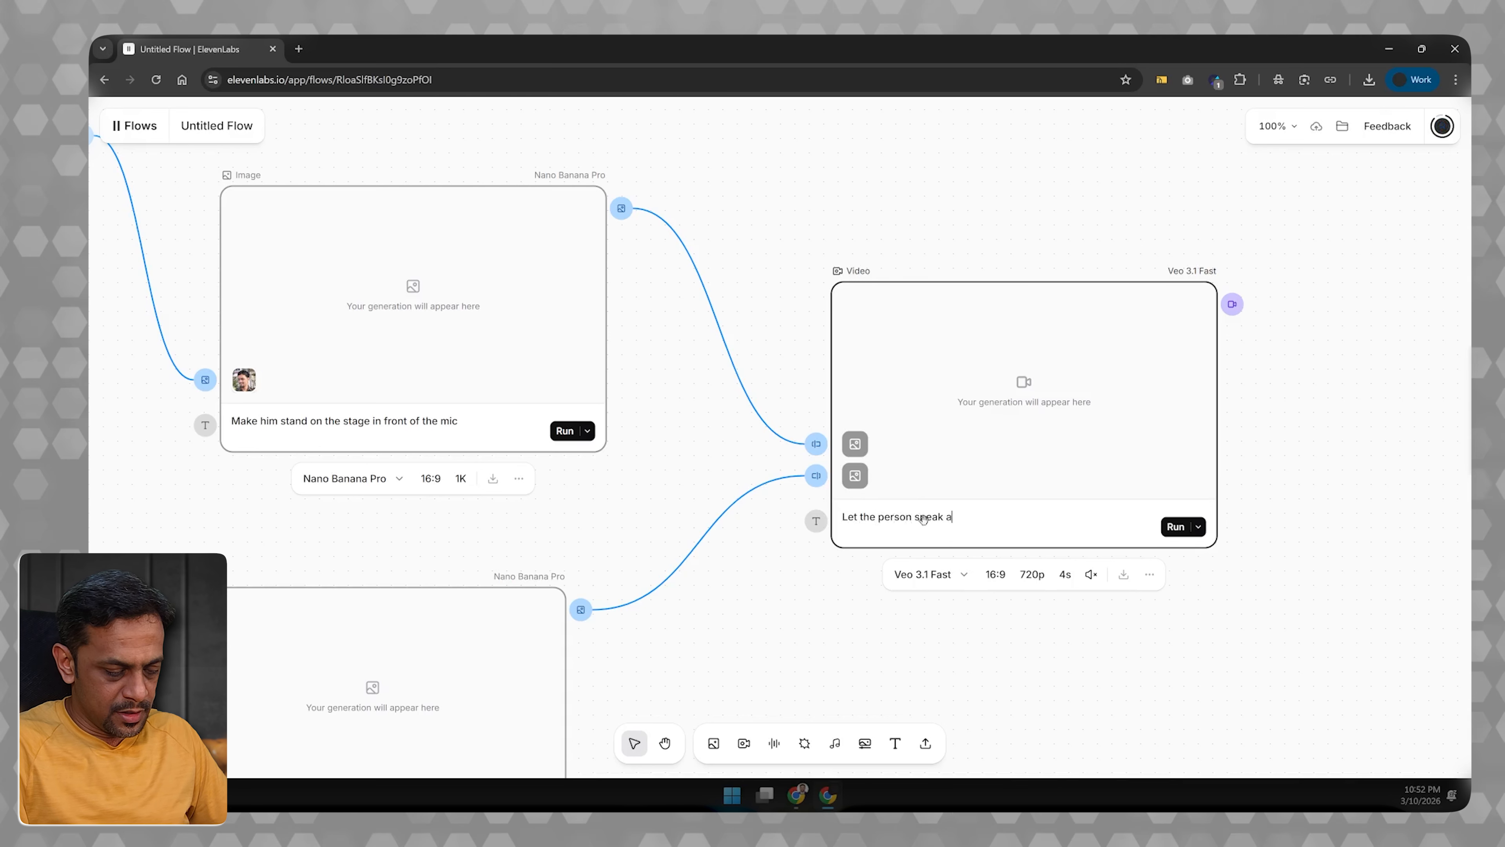
type("bout AI")
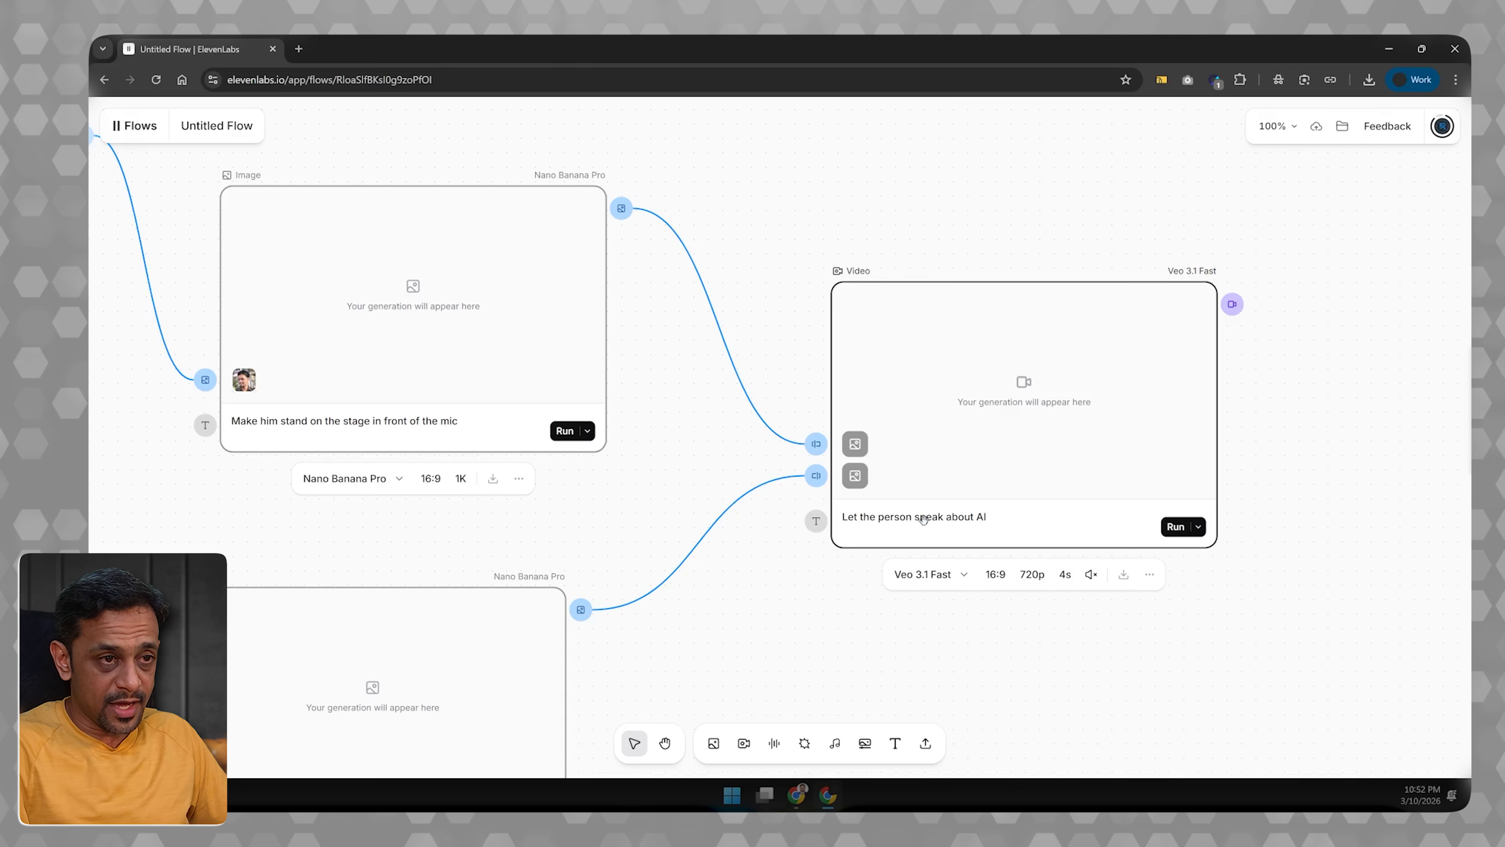
Step: Complete the video prompt with "how AI can help the students and then let the students clap" and set the duration to 8s
key("BackSpace")
key("BackSpace")
type("how ")
type("AI ")
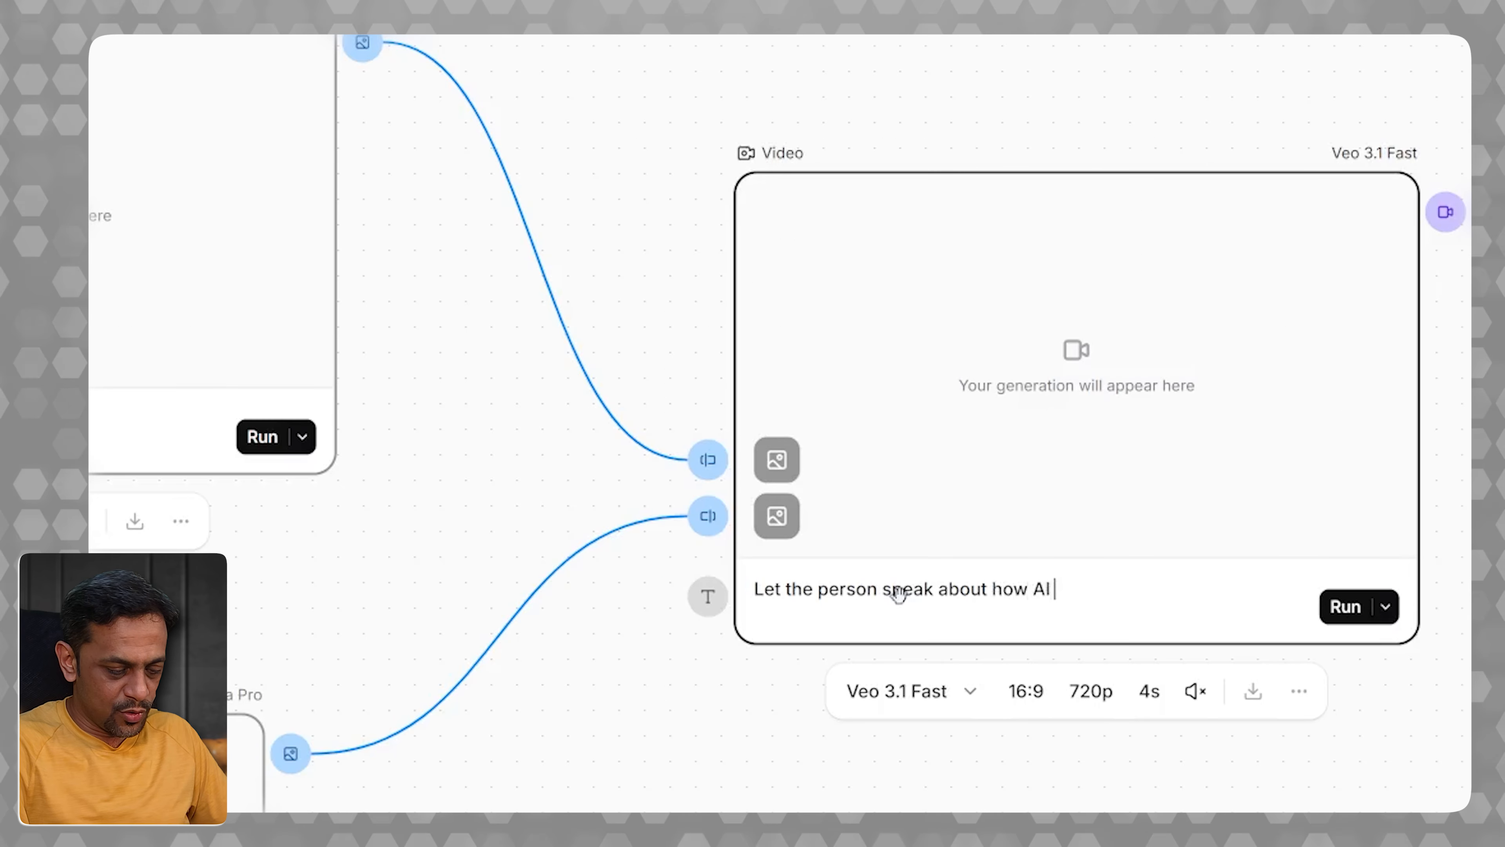
type("can help the students")
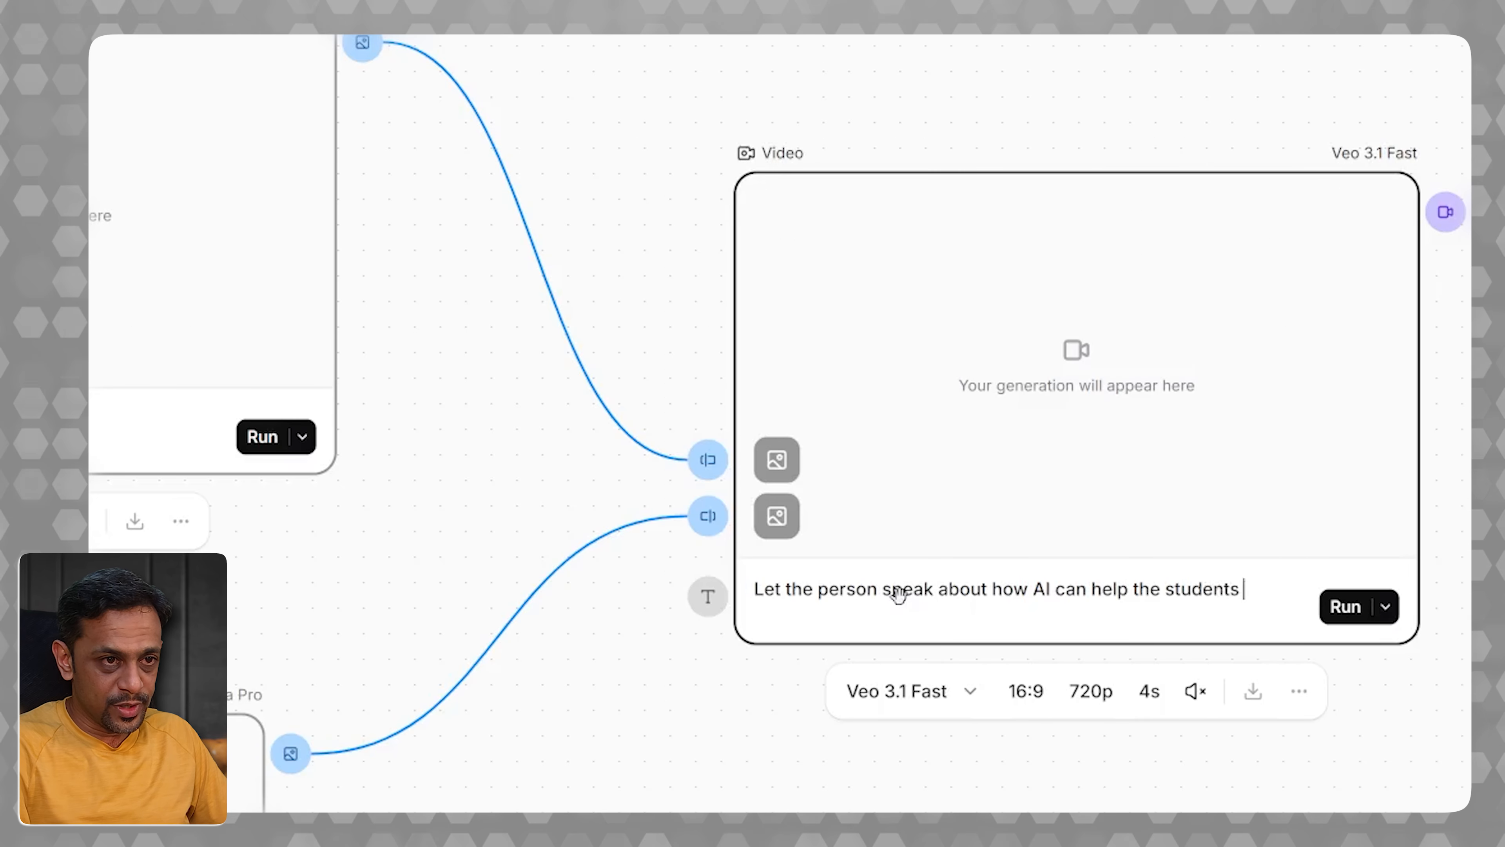
type(" and then I")
type("et the ")
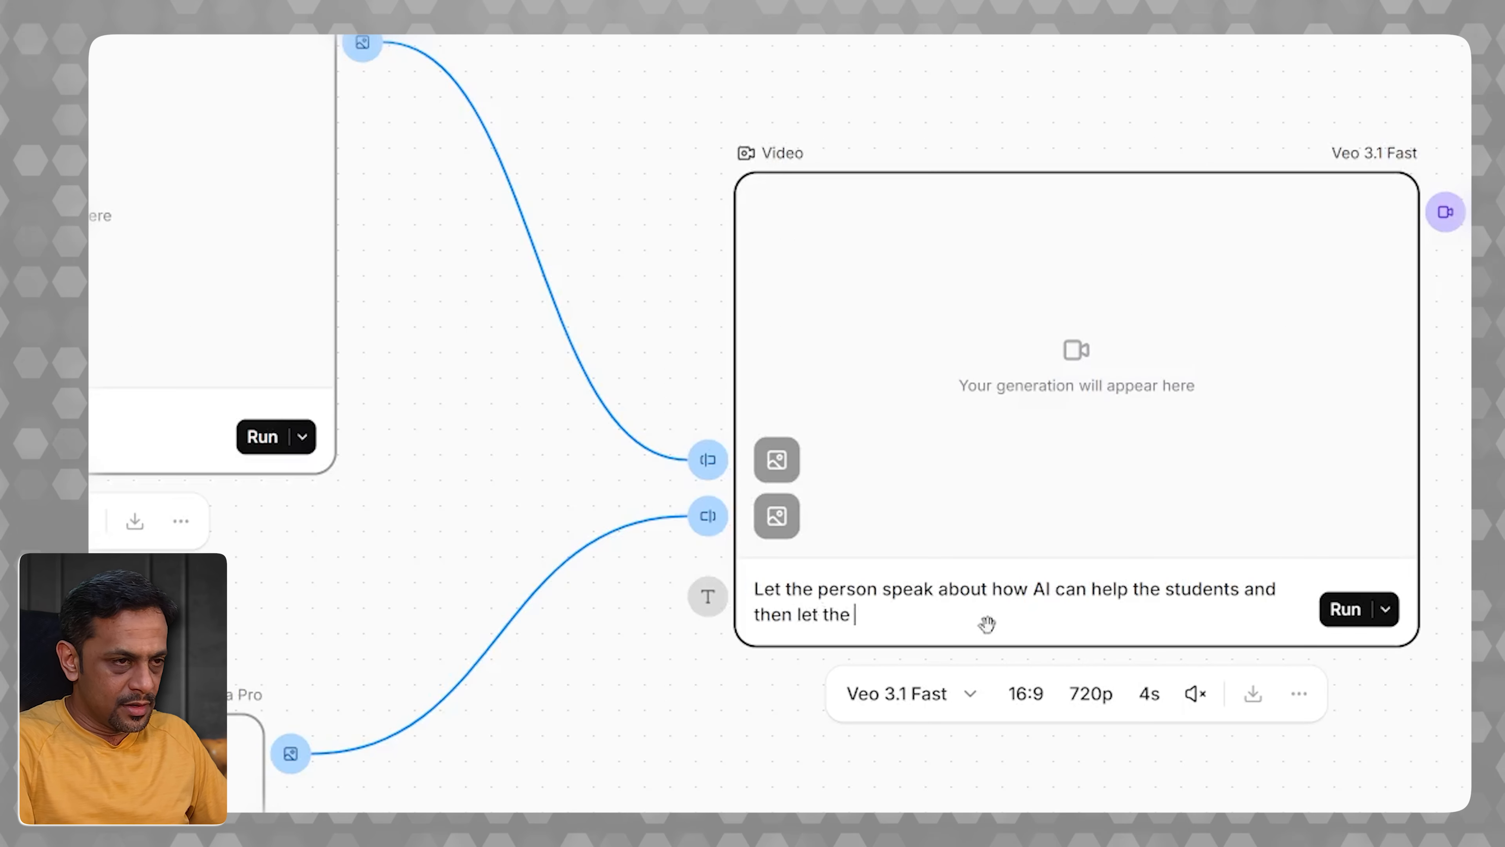
type("students c")
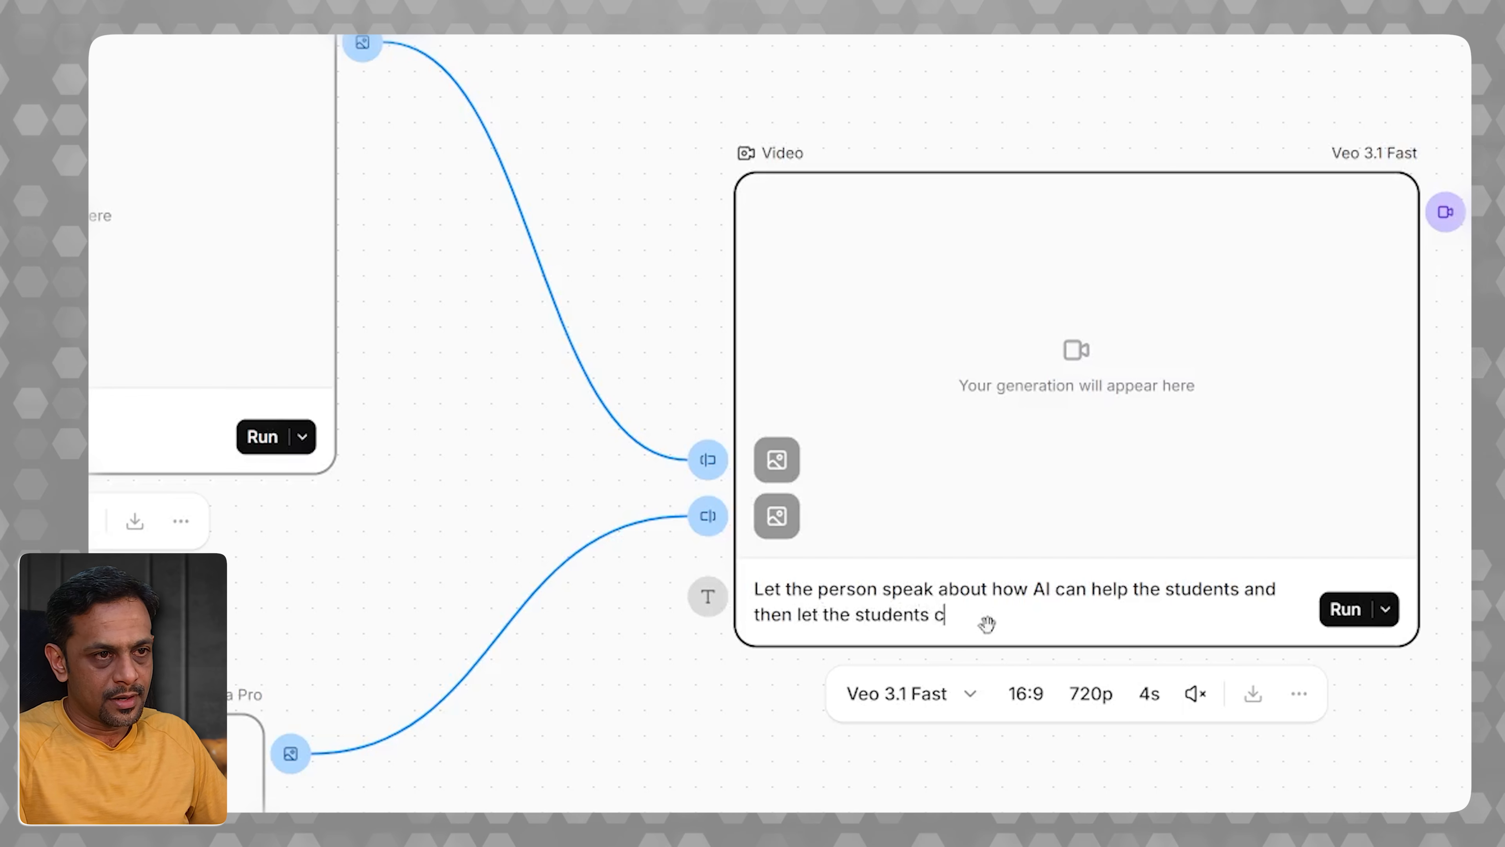
type("lap")
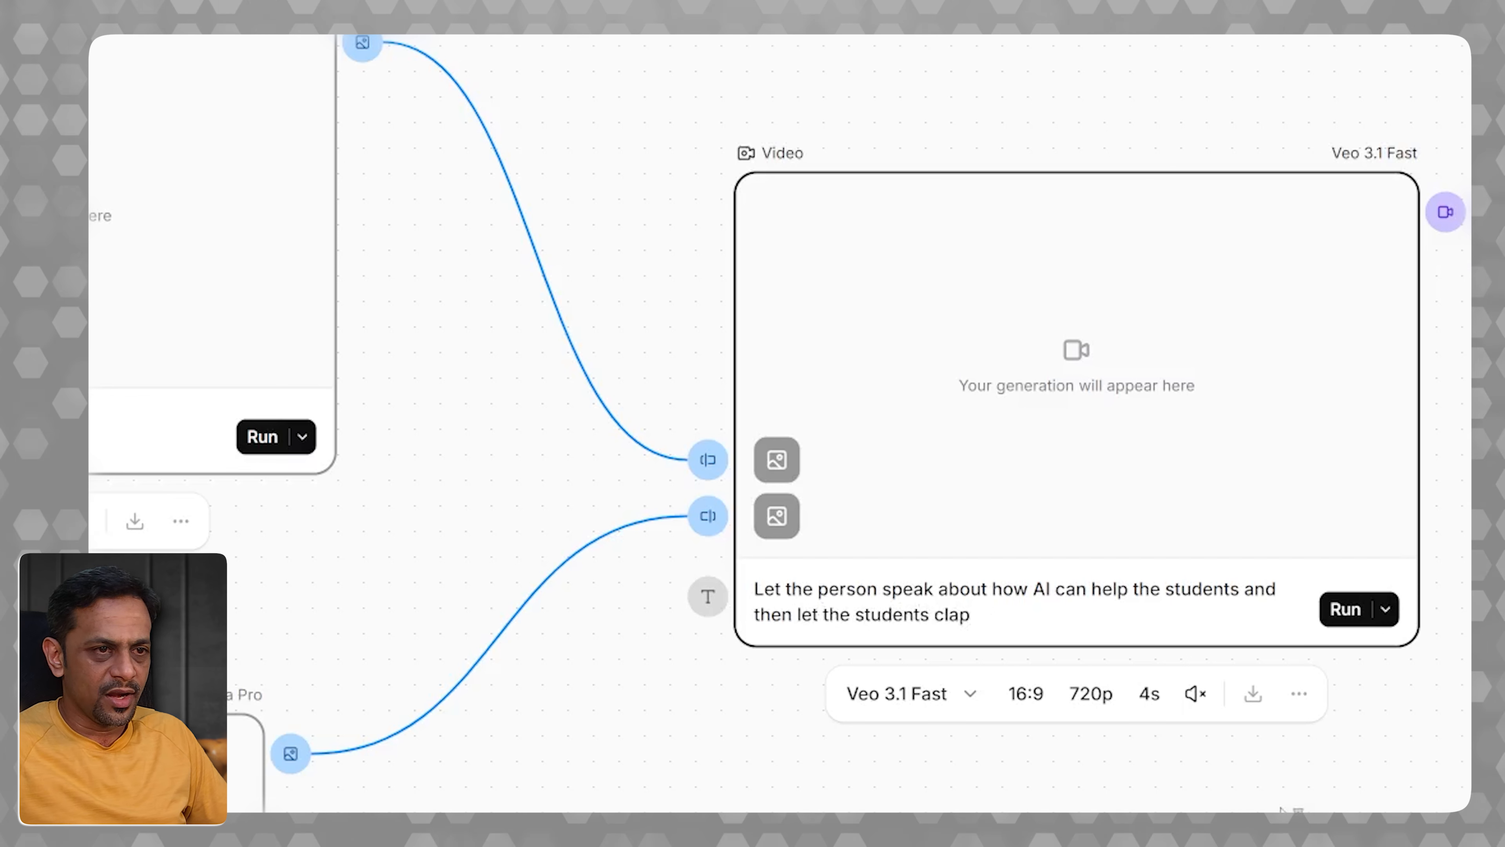
left_click(1150, 694)
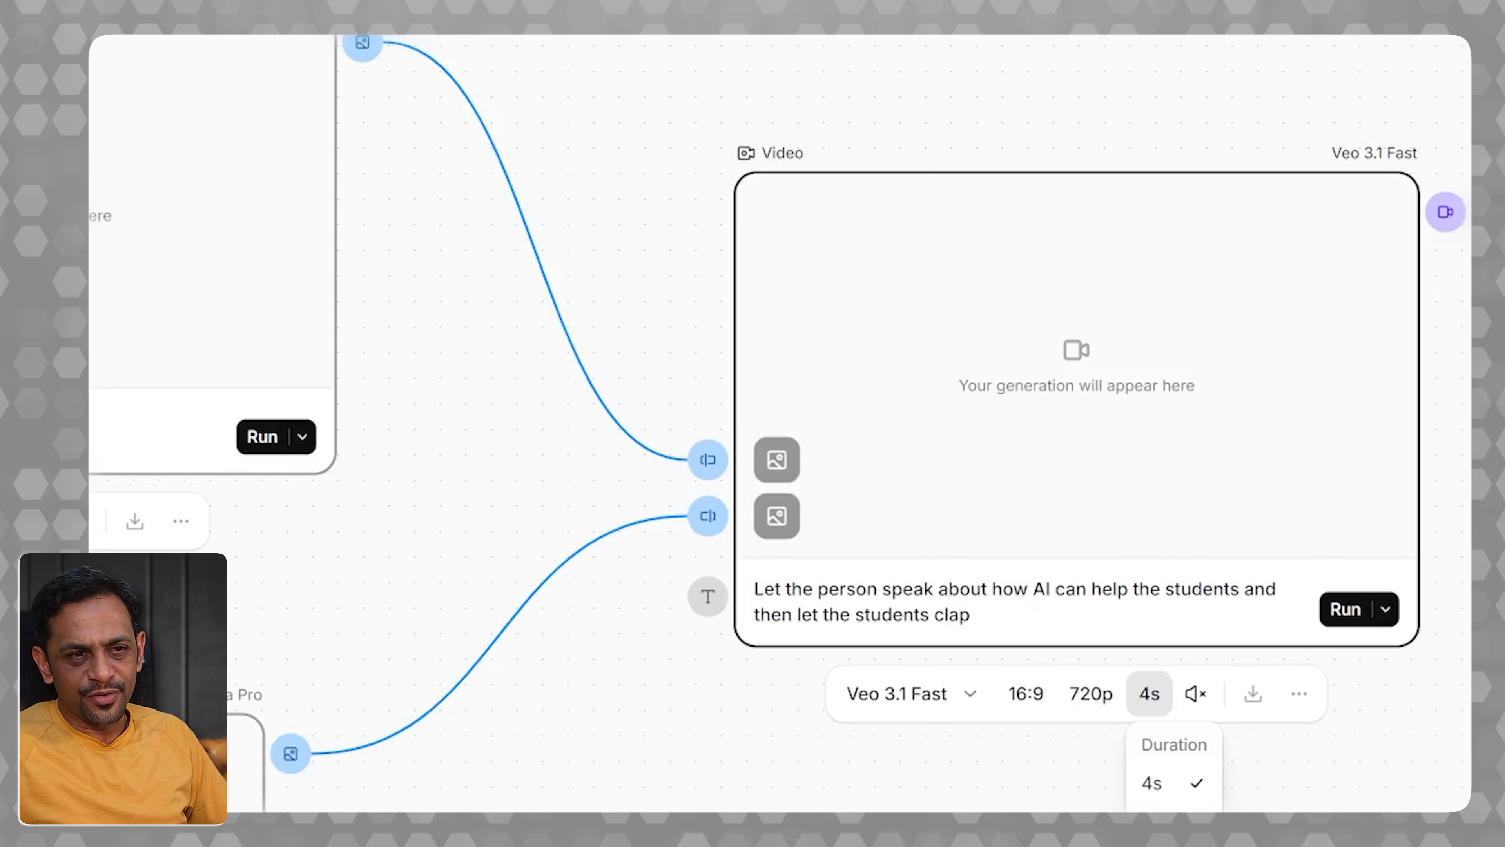
left_click(1153, 822)
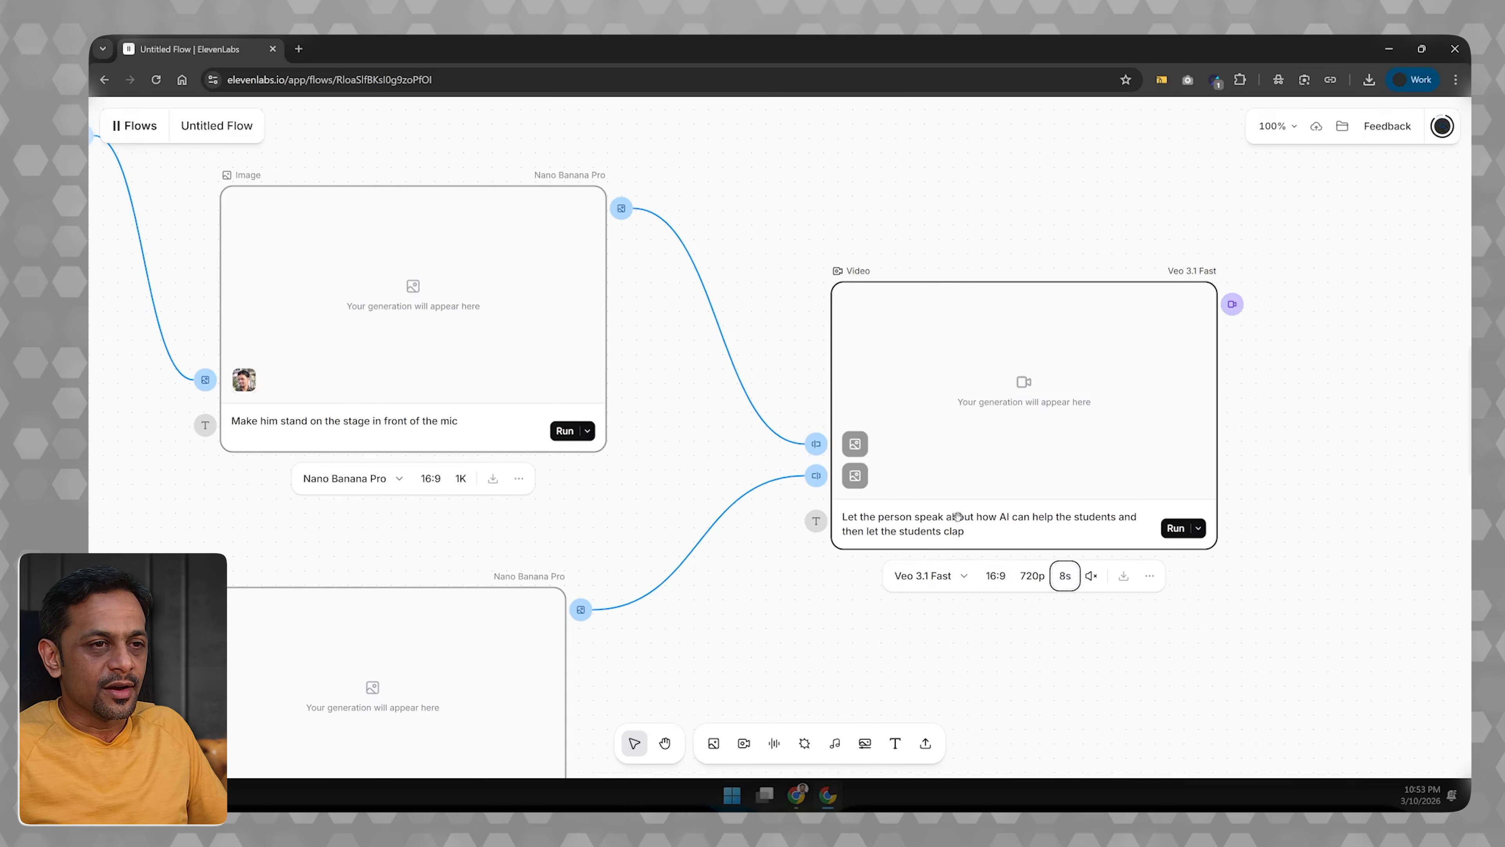
Step: Try the Veo 3.1 model on the Video node, check its run cost, and switch back to Veo 3.1 Fast
left_click(920, 576)
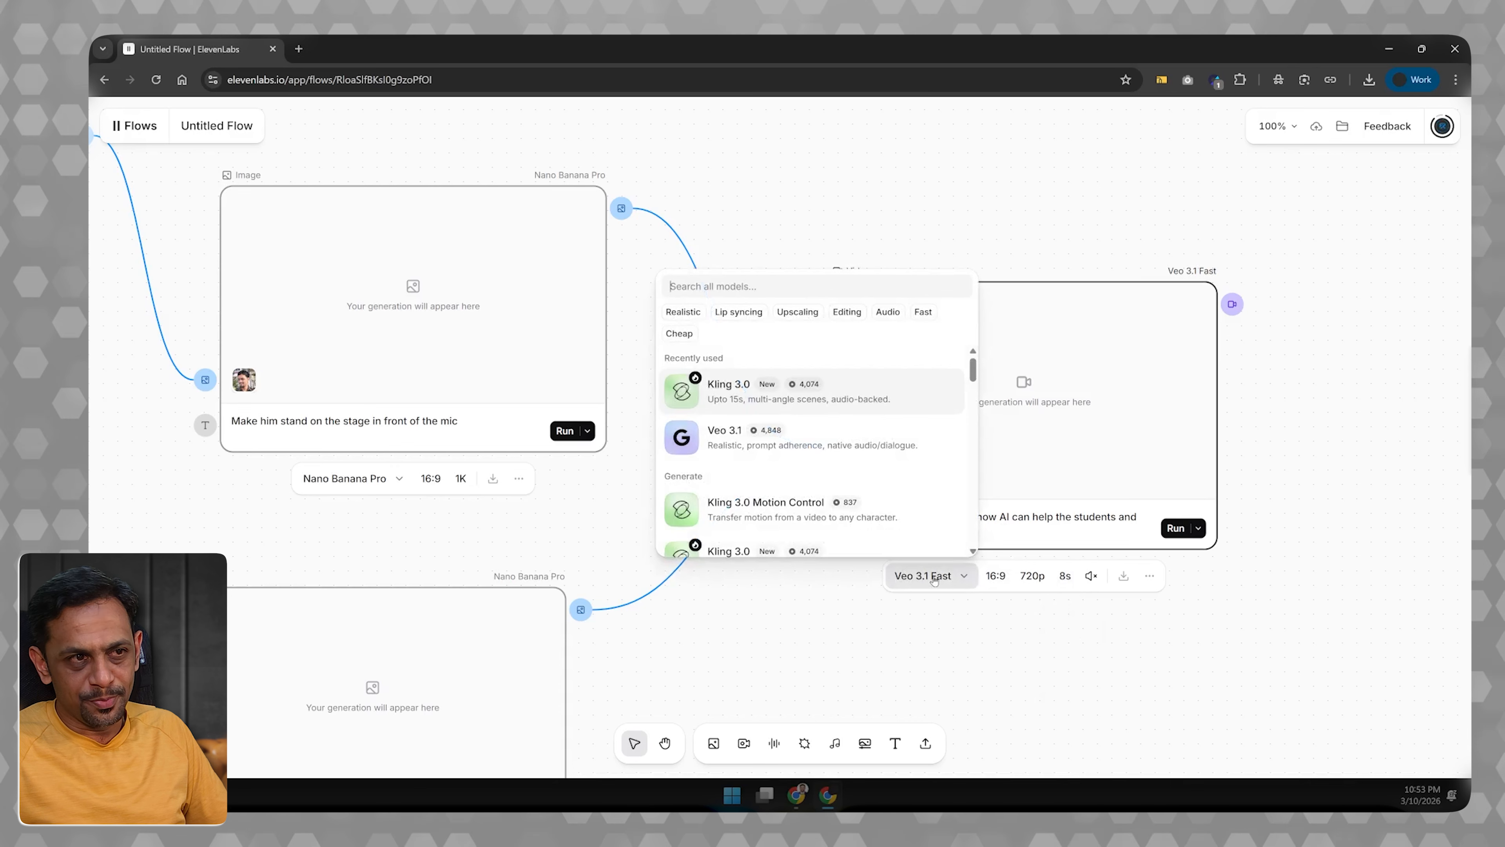
left_click(750, 435)
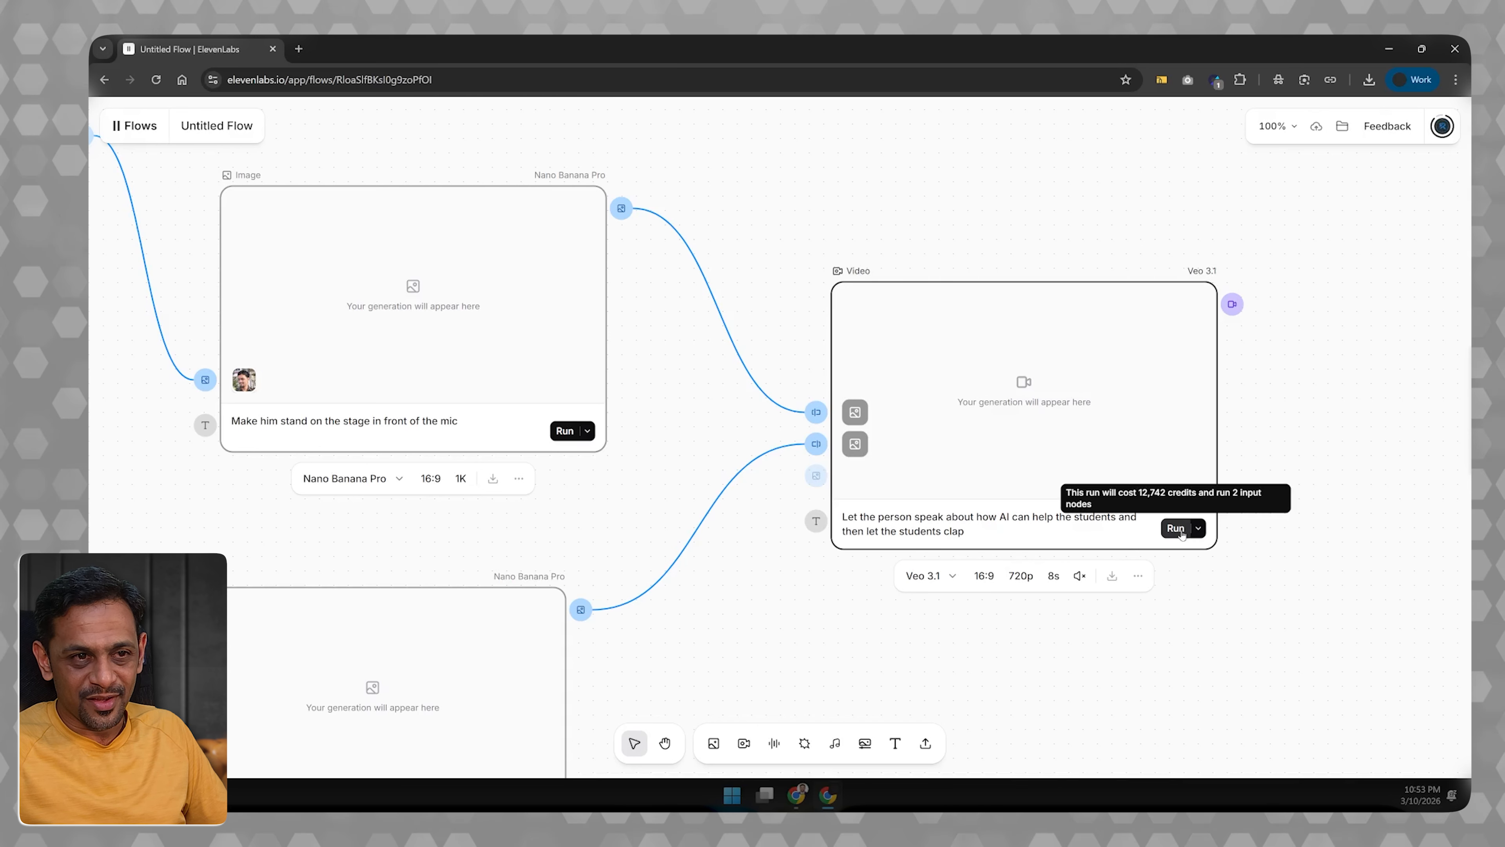
left_click(923, 580)
left_click(800, 434)
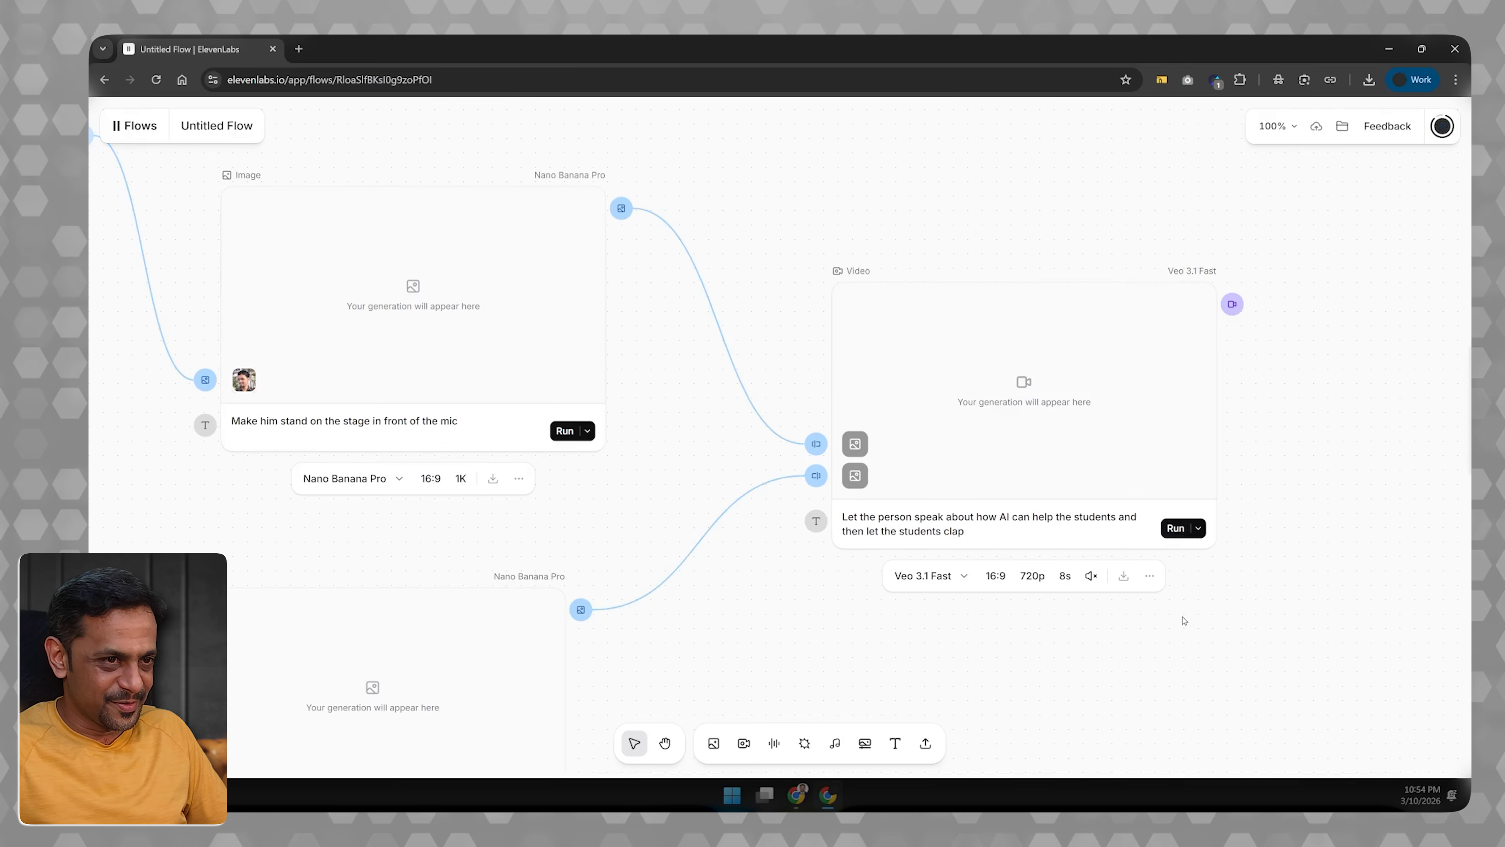
Step: Turn on audio for the Video node
scroll(1341, 407, "right", 7)
scroll(1341, 407, "down", 4)
scroll(819, 341, "up", 4)
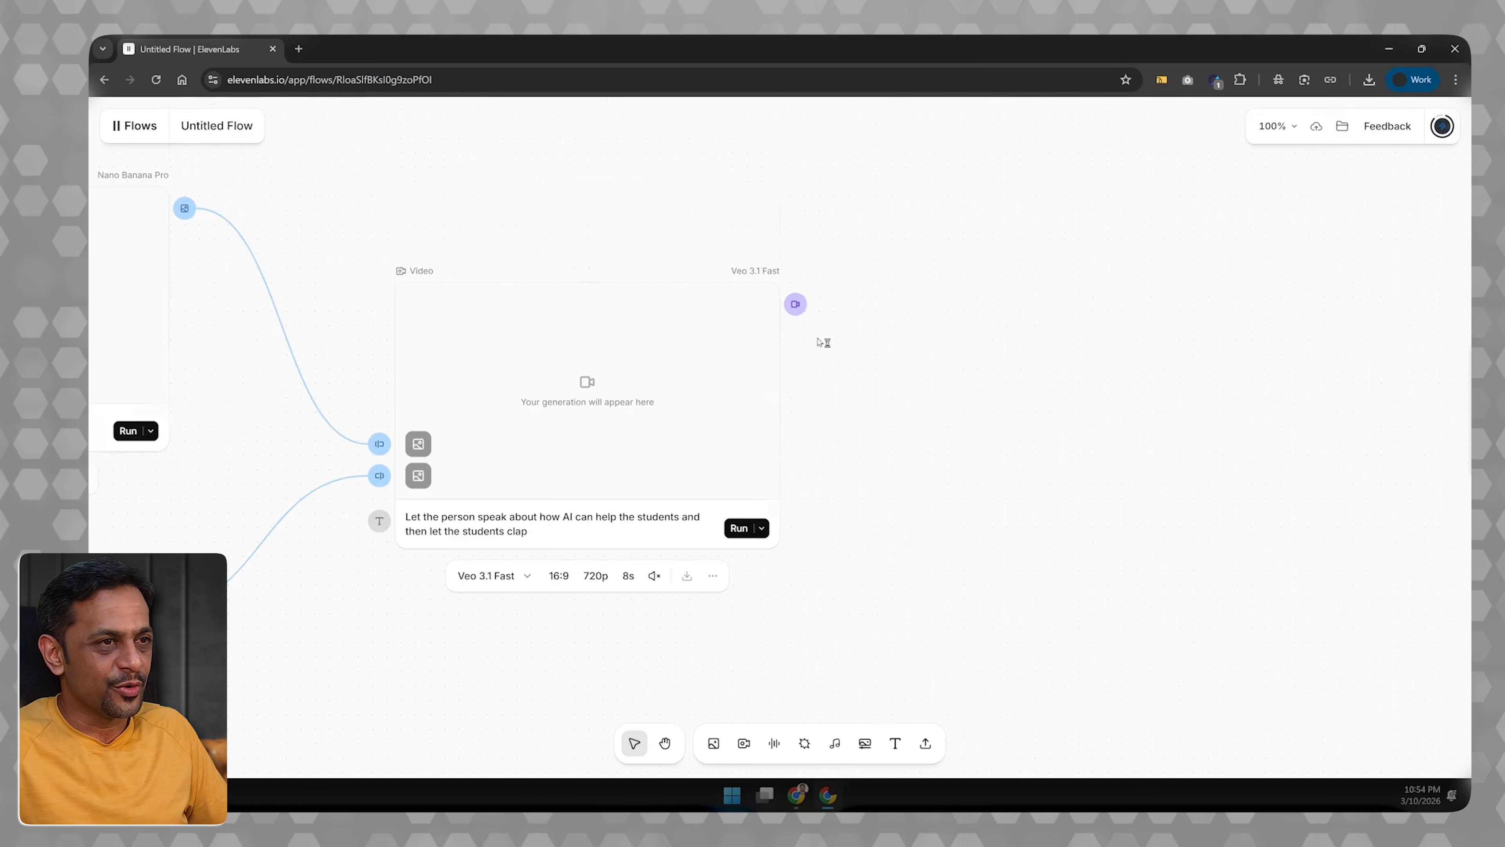
left_click(655, 576)
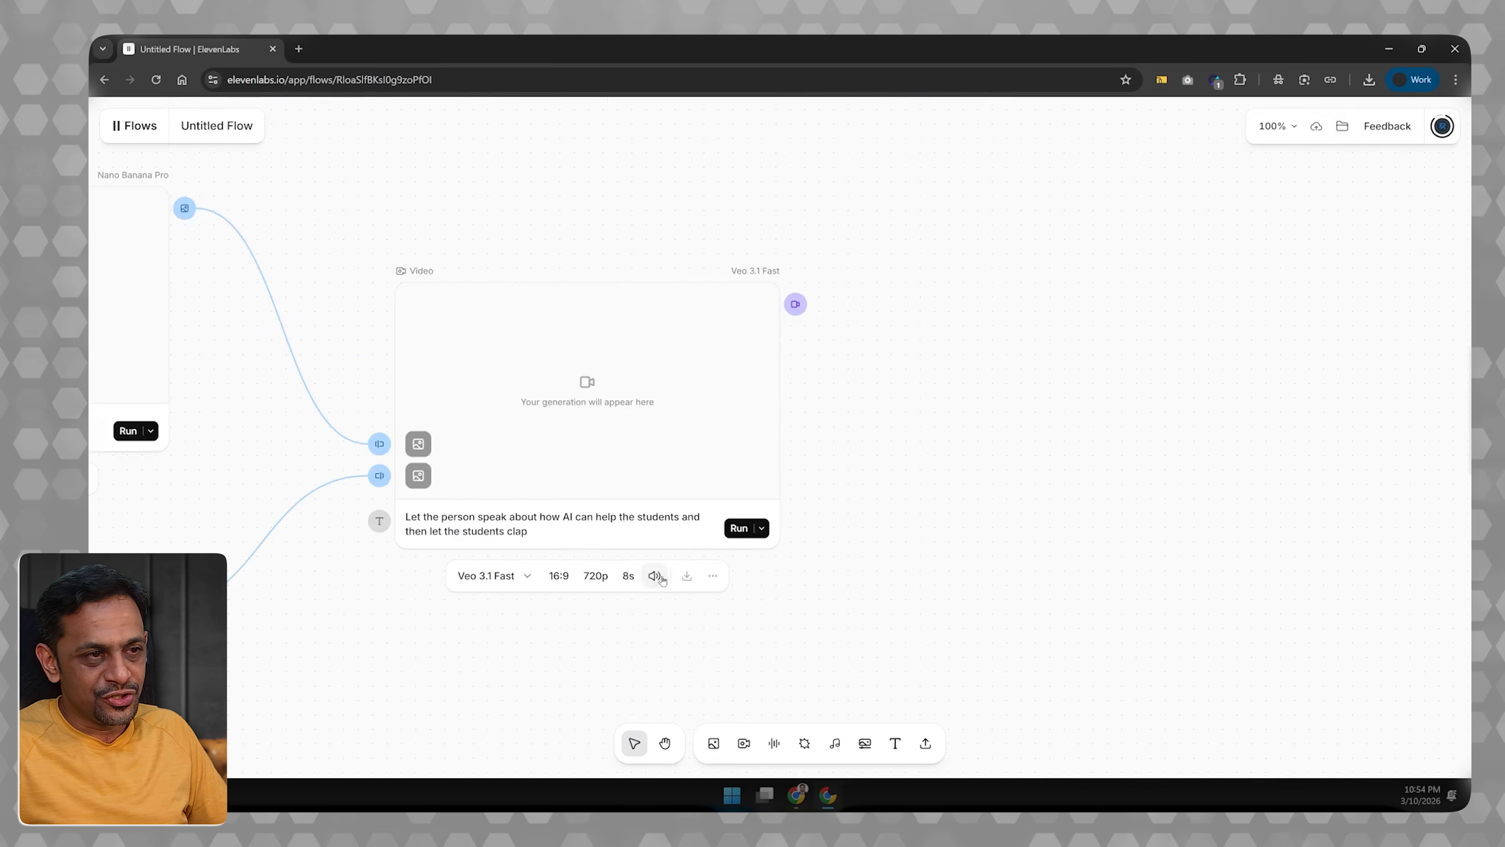
Step: Add a Composition node fed by the Video output, placed further right, plus a Sound Effects node lower down between the two
left_click(796, 305)
left_click(858, 380)
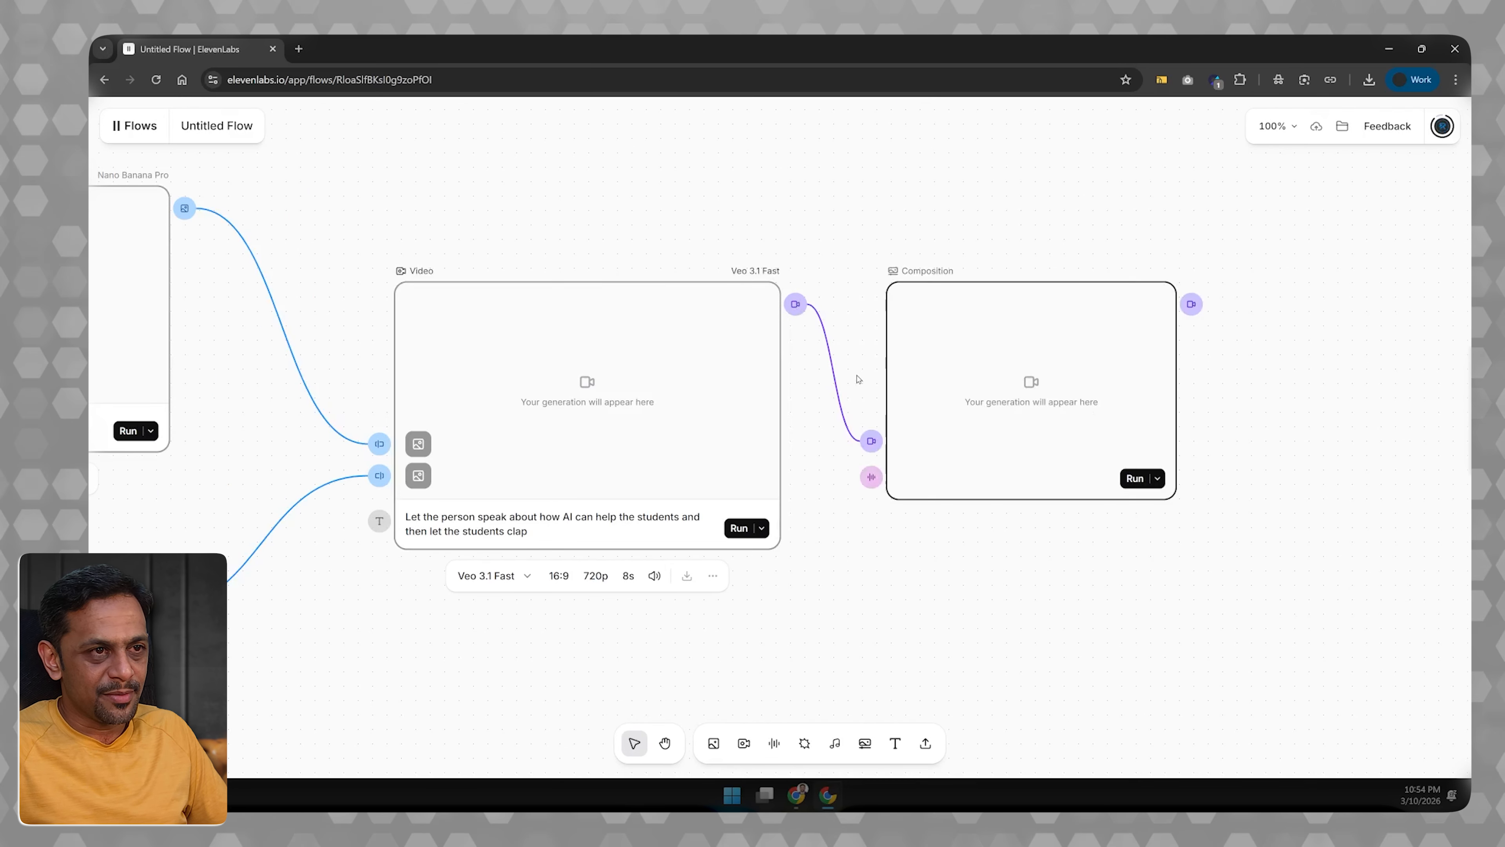
left_click_drag(993, 429, 1170, 492)
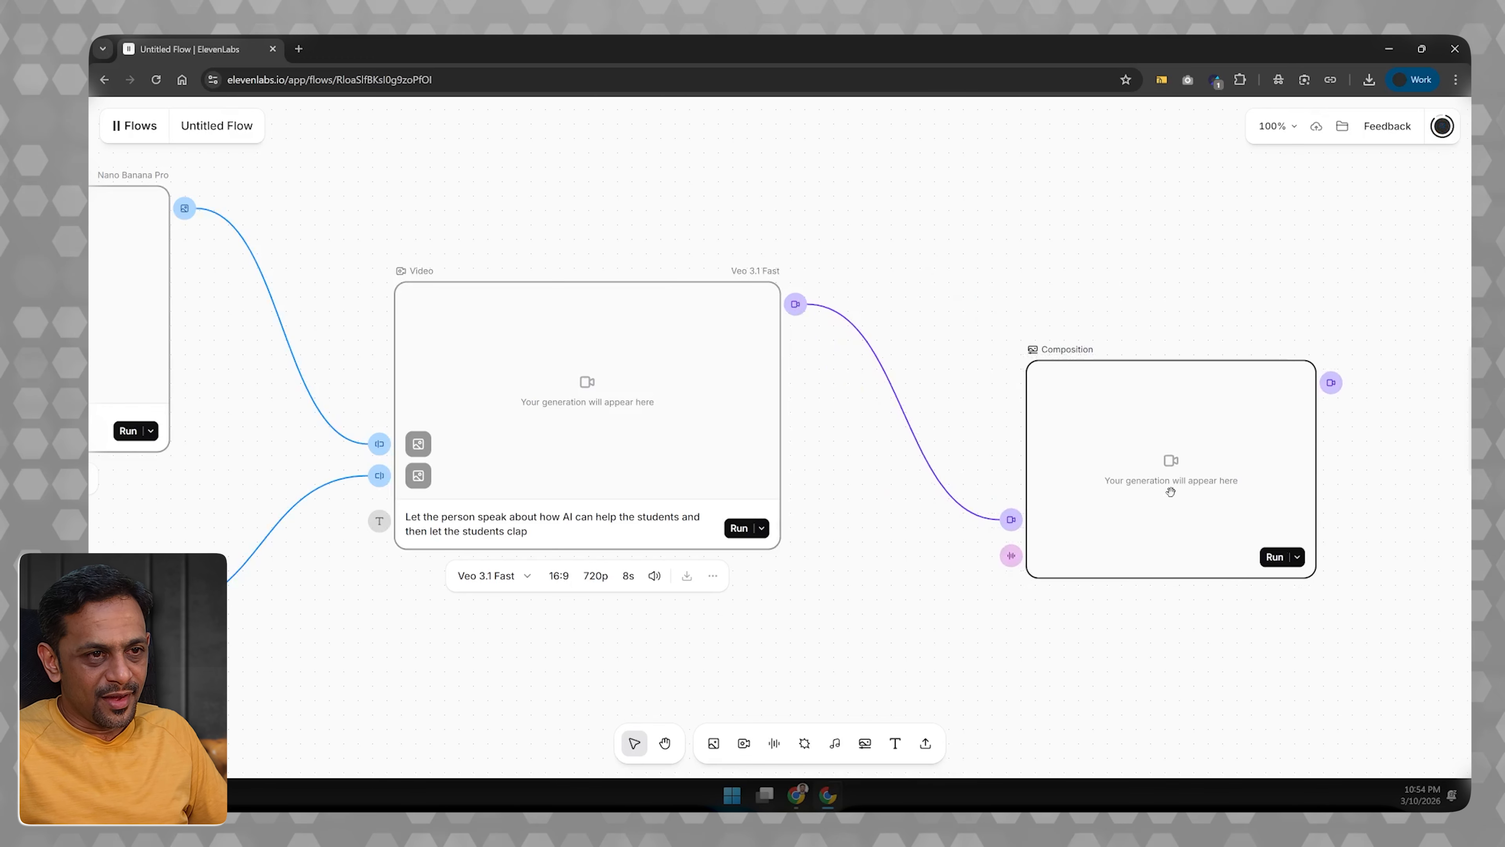
left_click(805, 744)
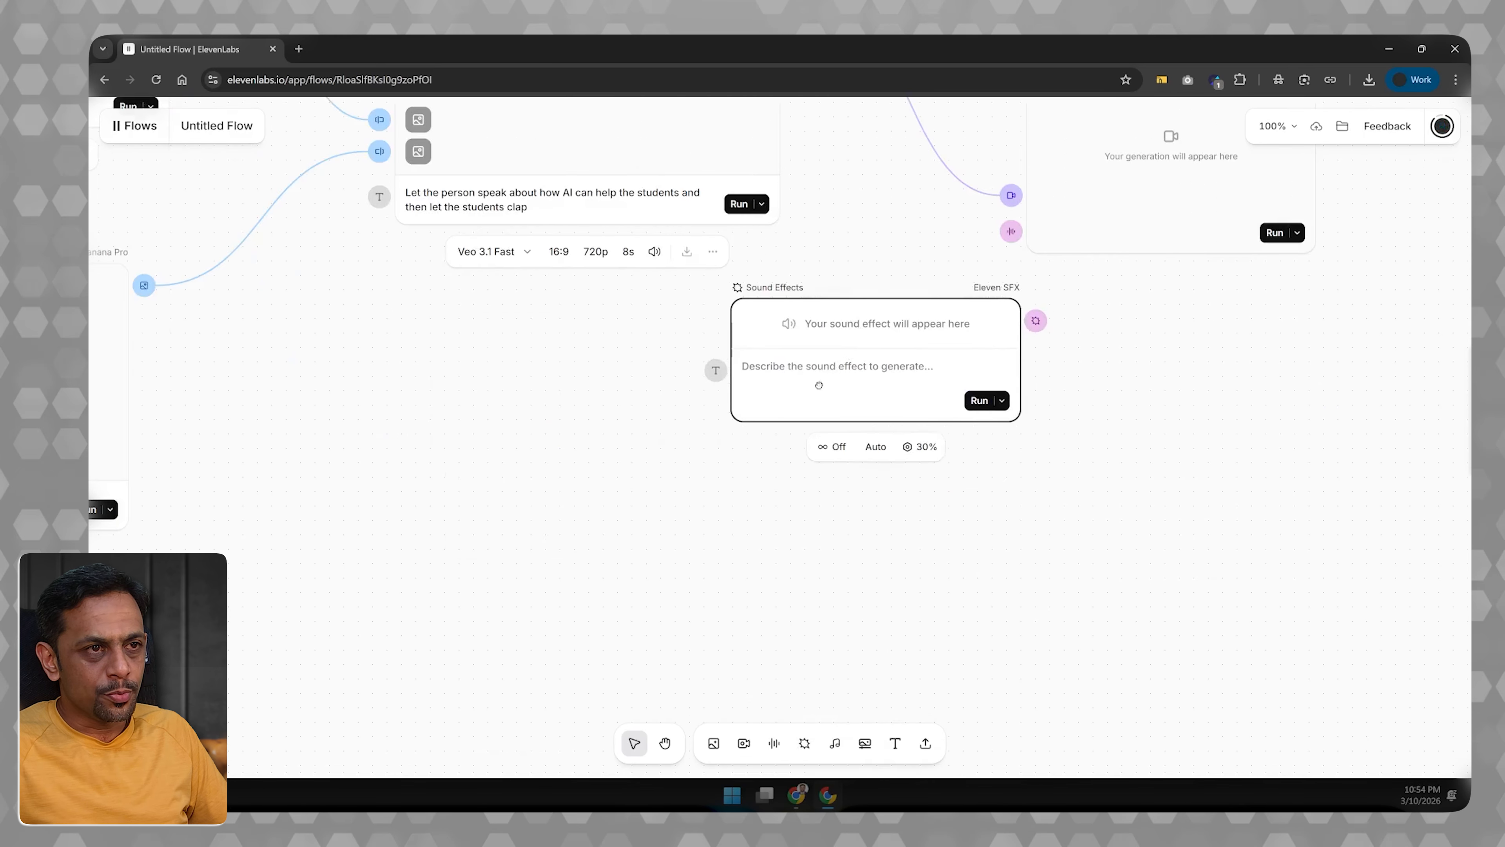
left_click_drag(819, 385, 759, 441)
Step: Run the Image node that puts the man on the stage in front of the mic
scroll(387, 416, "left", 12)
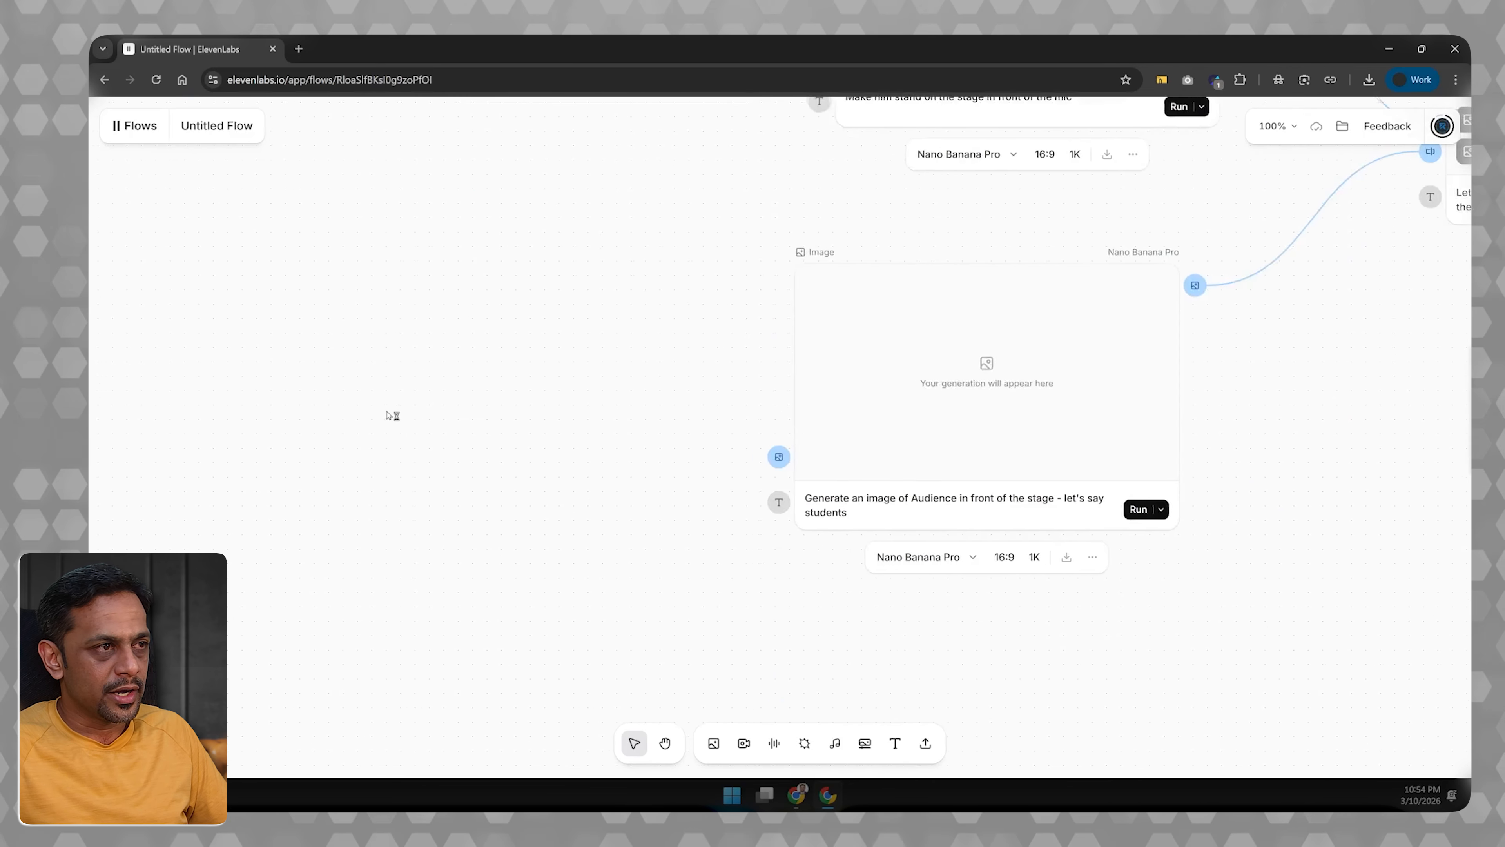
scroll(388, 415, "up", 5)
scroll(759, 451, "right", 7)
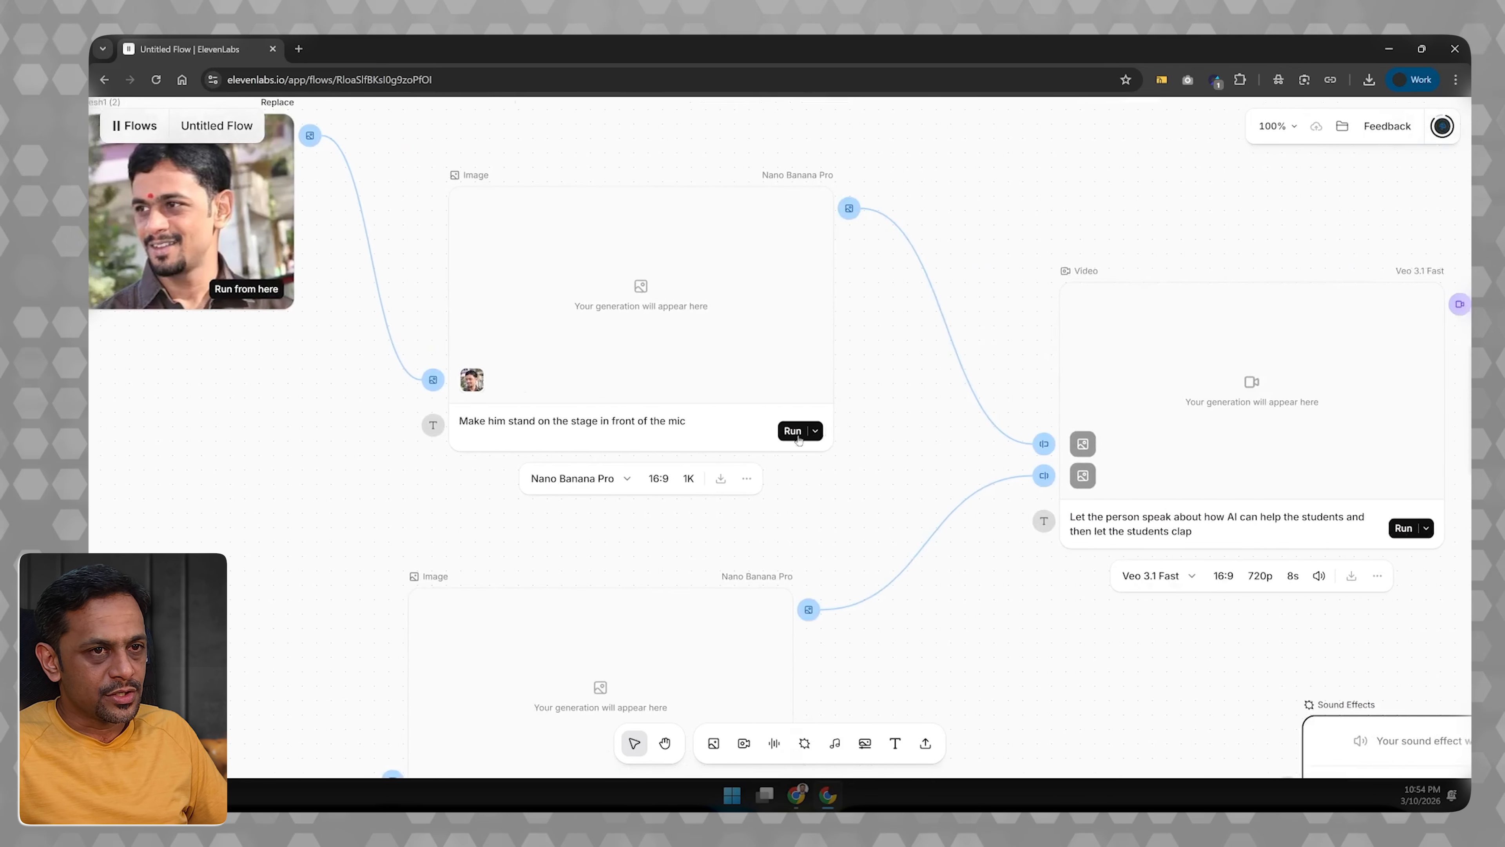
left_click(776, 431)
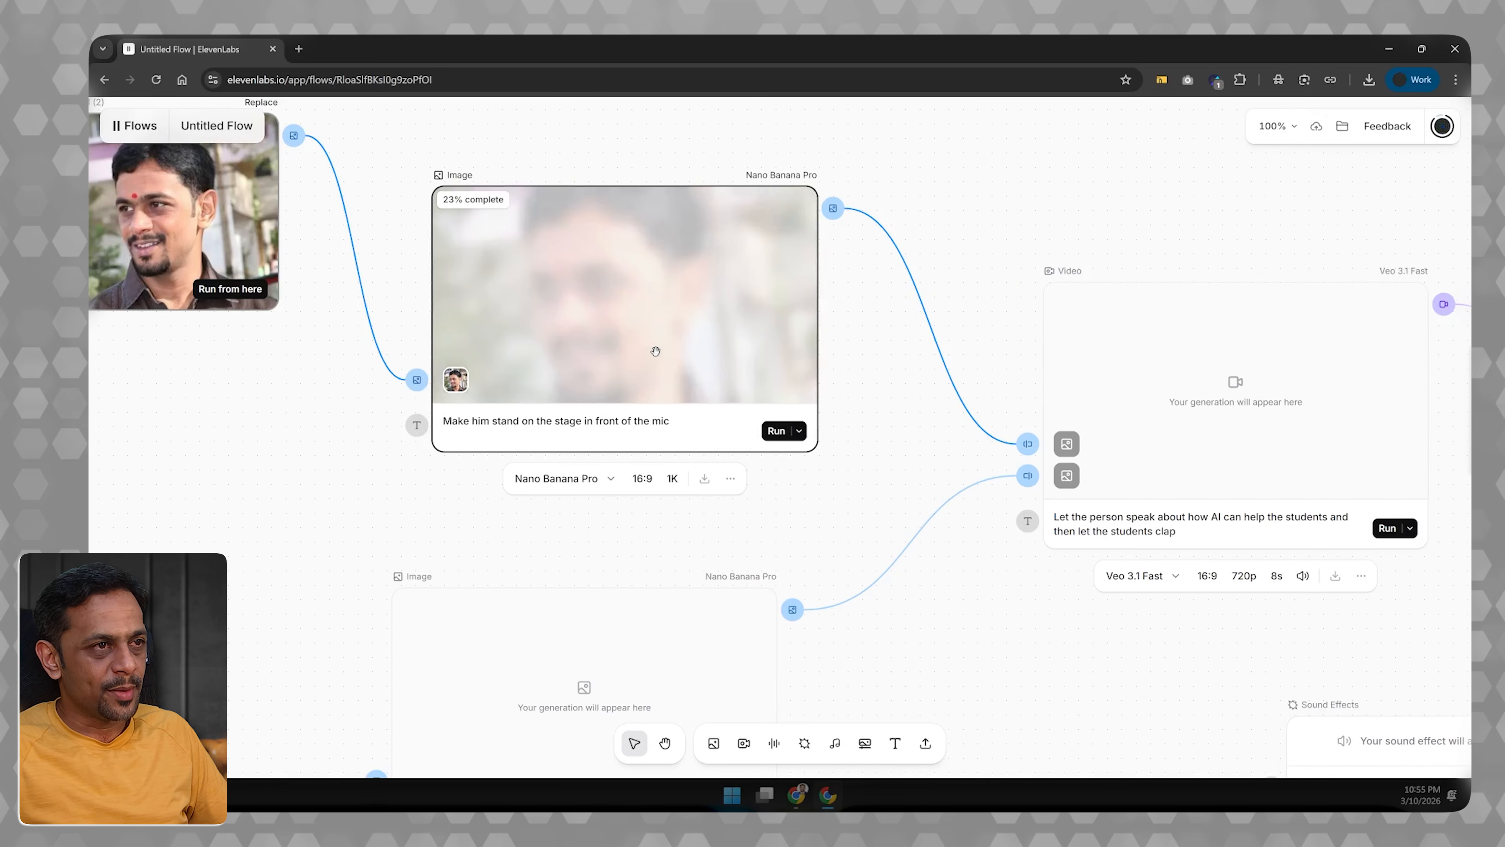
scroll(656, 351, "down", 5)
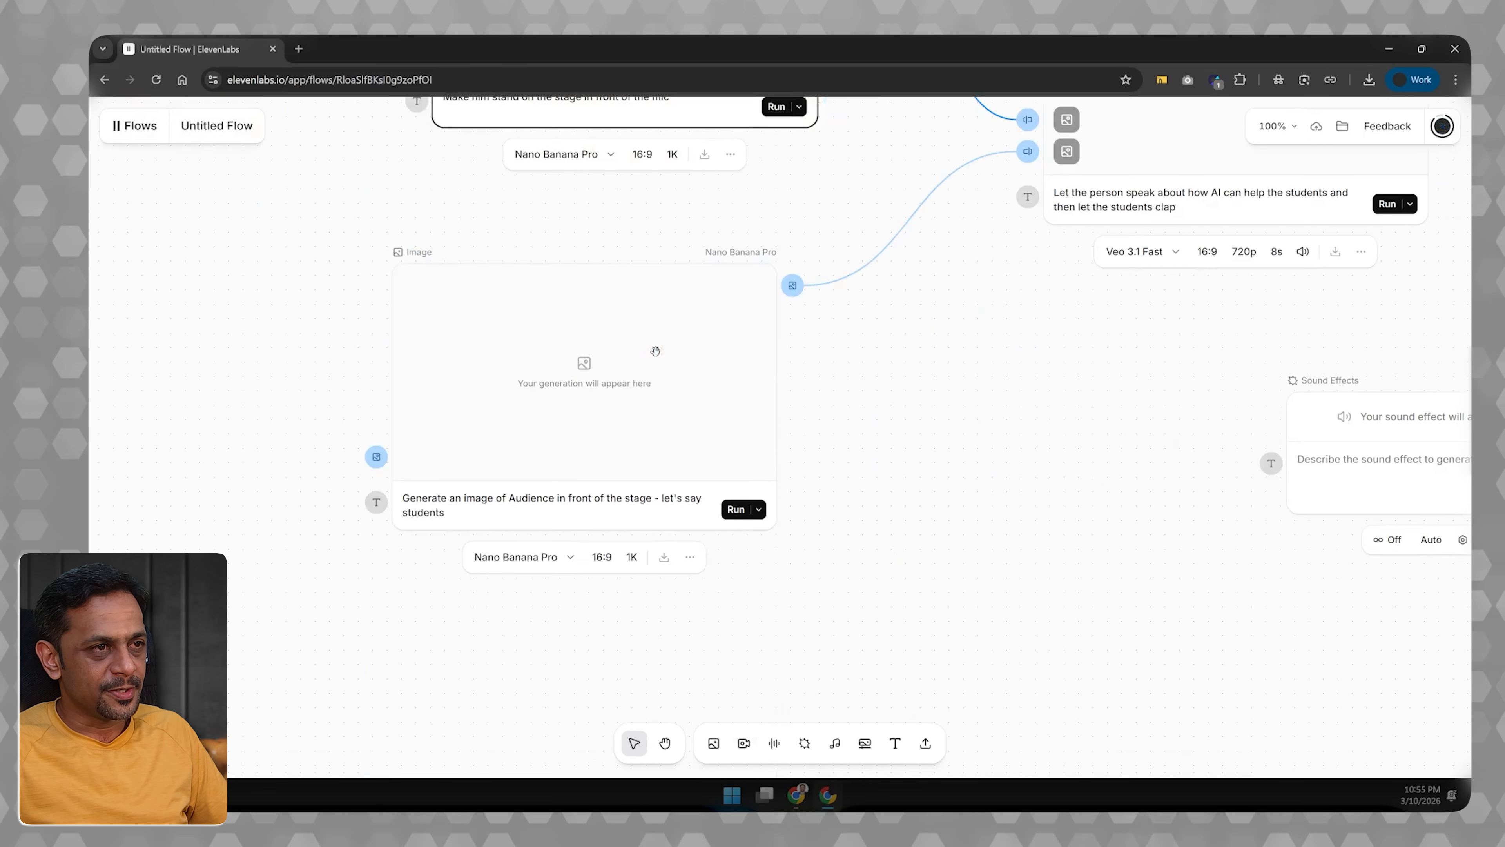
Step: Check the run options of the audience Image node and the Video node without running either
left_click(761, 511)
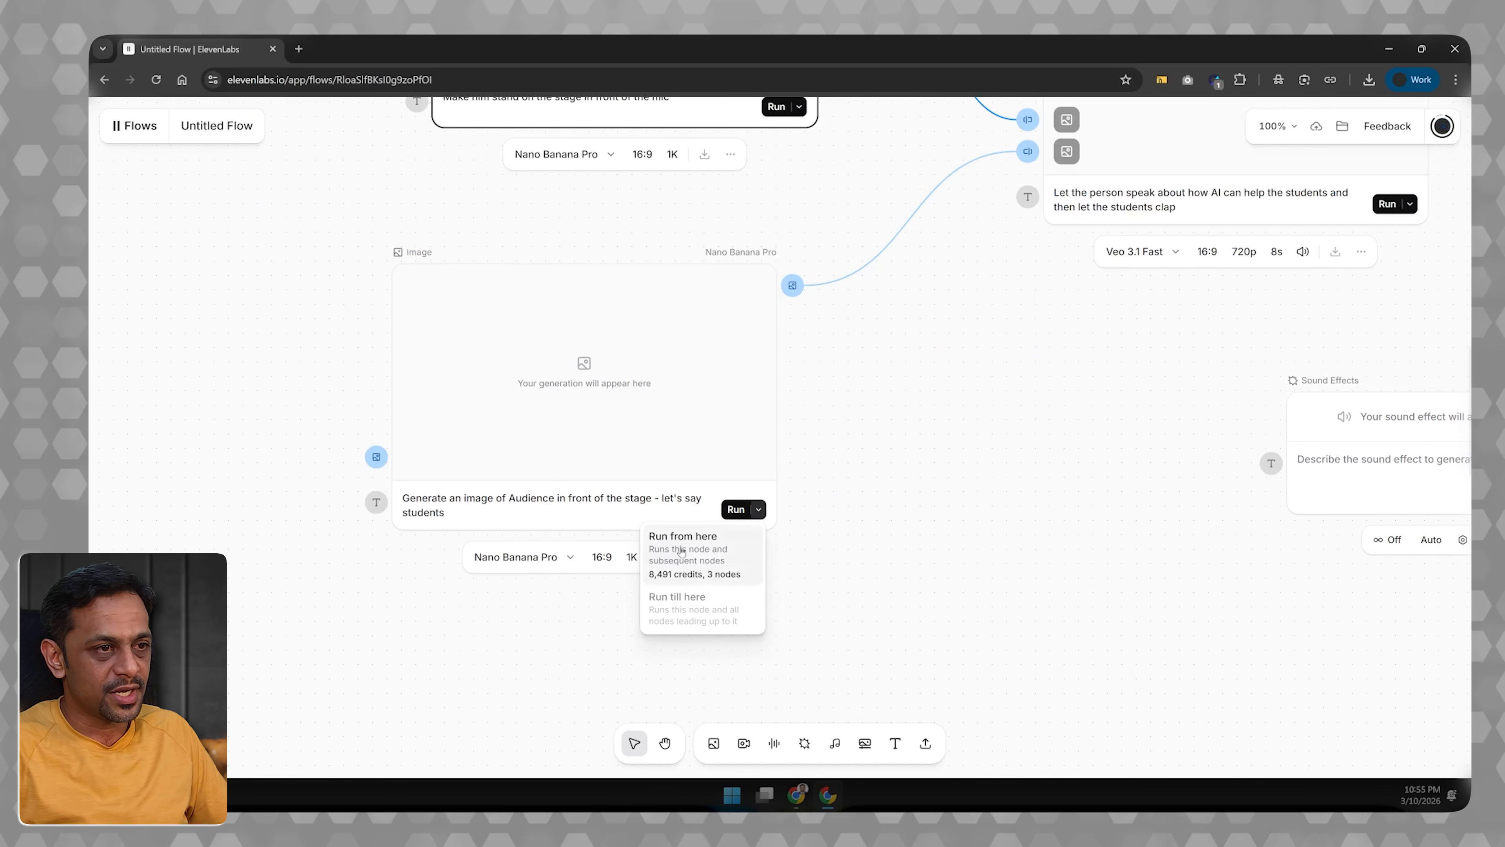
left_click(966, 555)
scroll(963, 554, "right", 6)
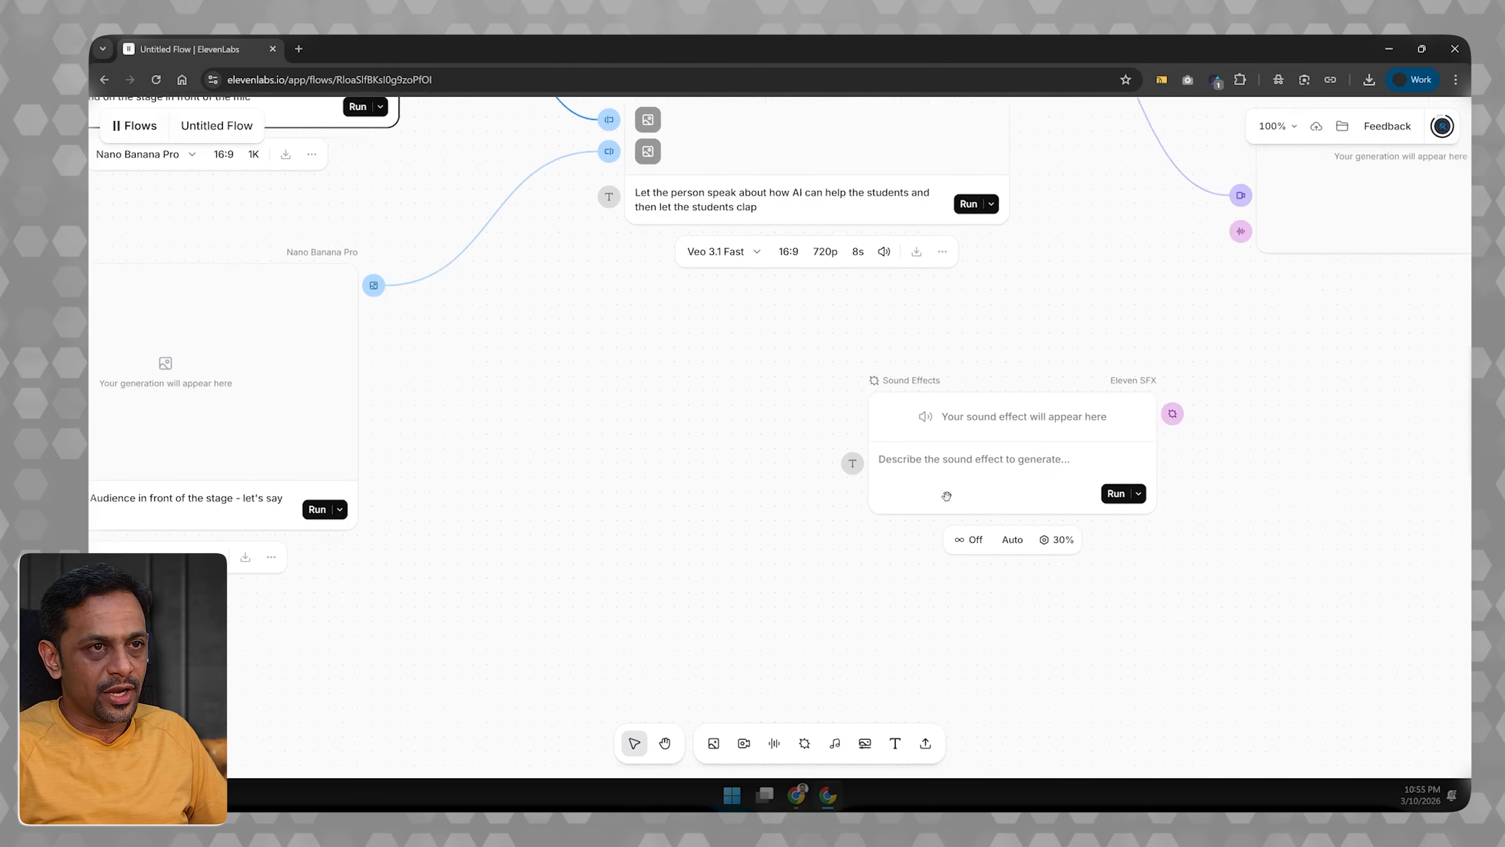
scroll(956, 523, "up", 4)
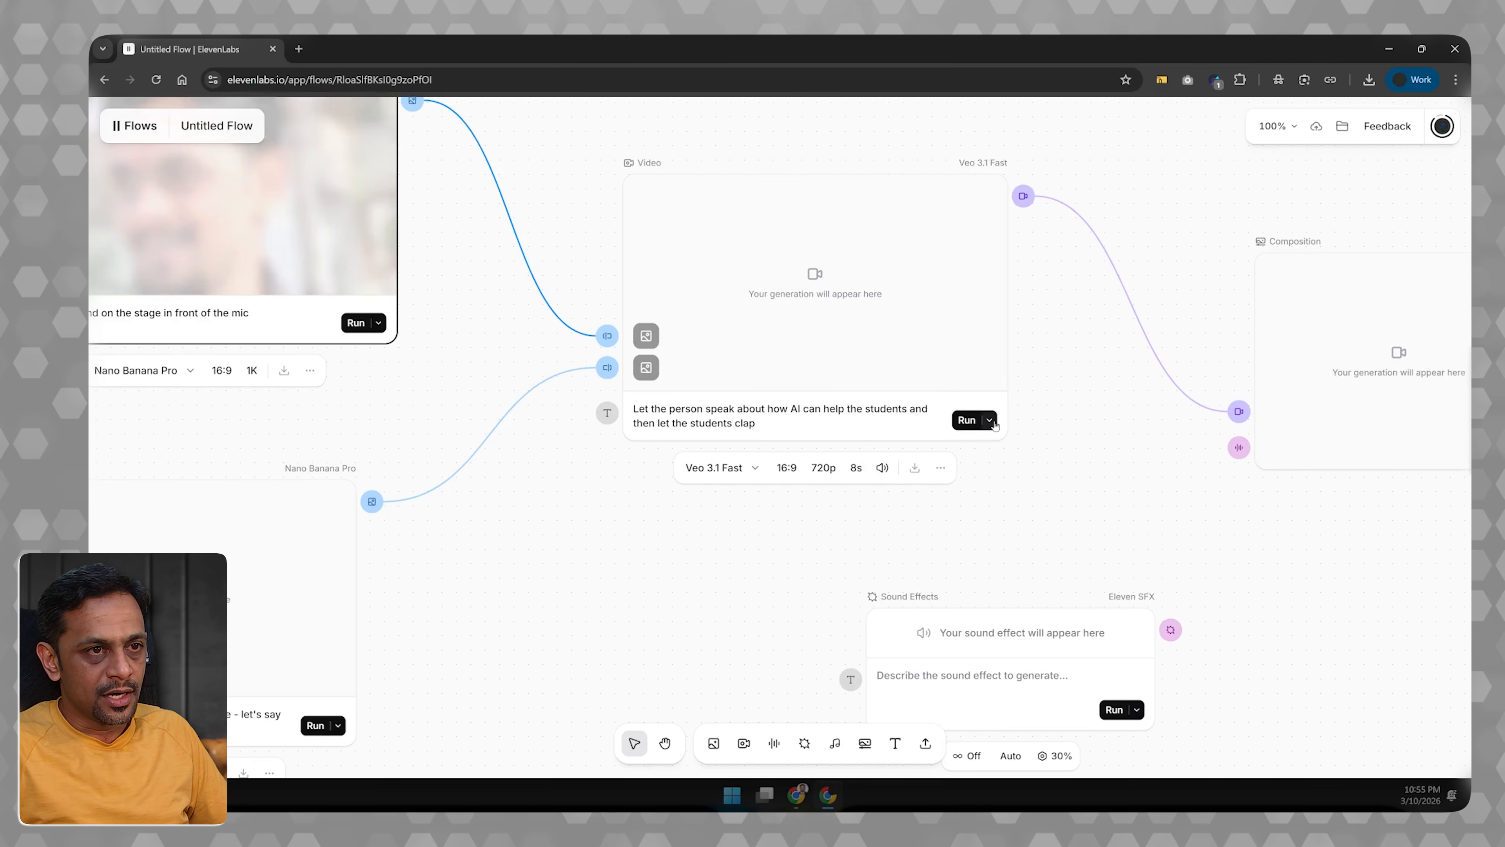
left_click(994, 423)
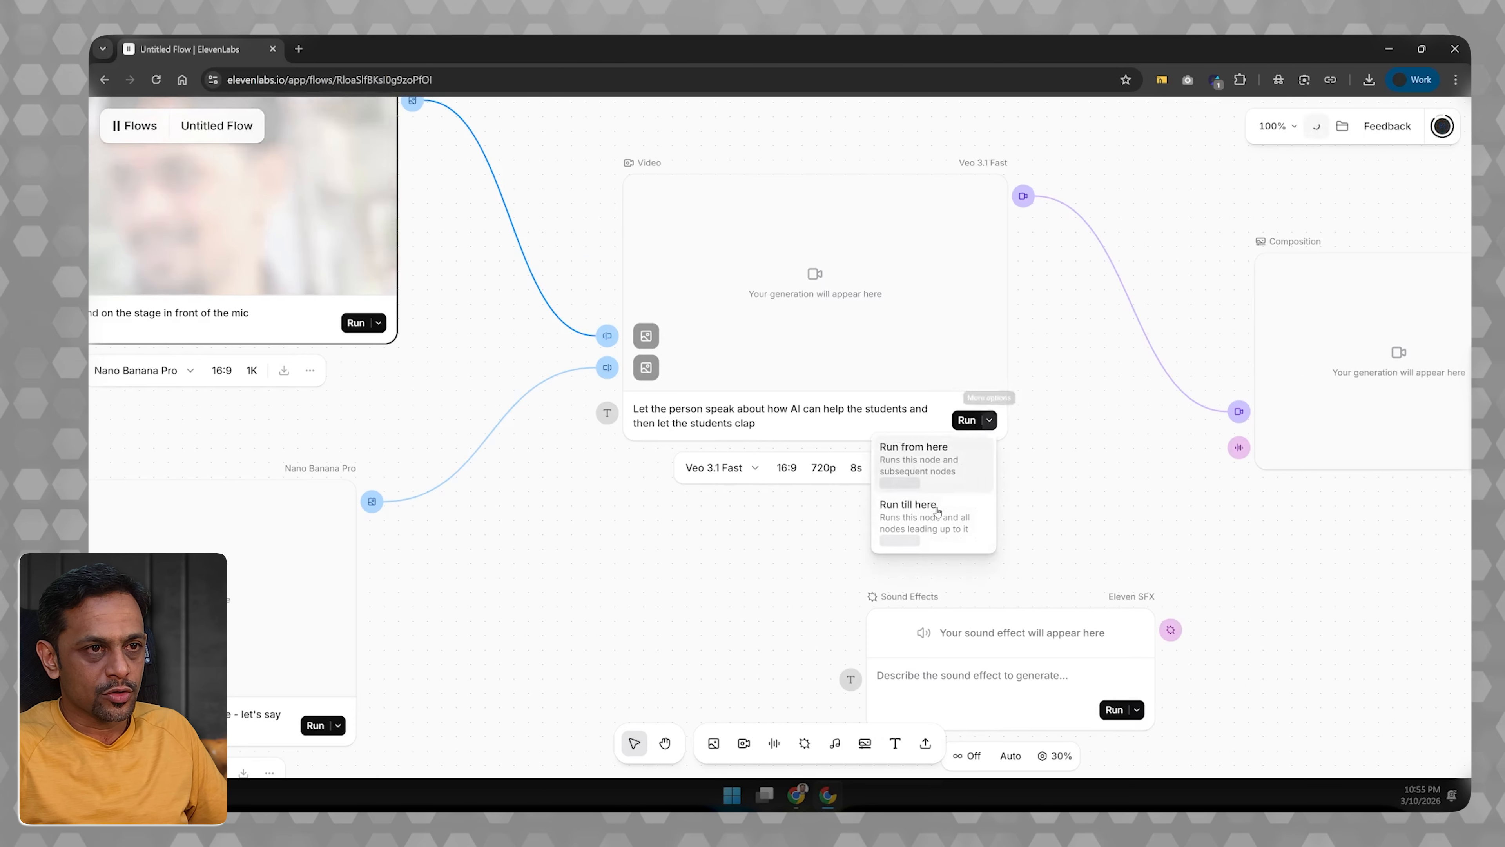
left_click(581, 514)
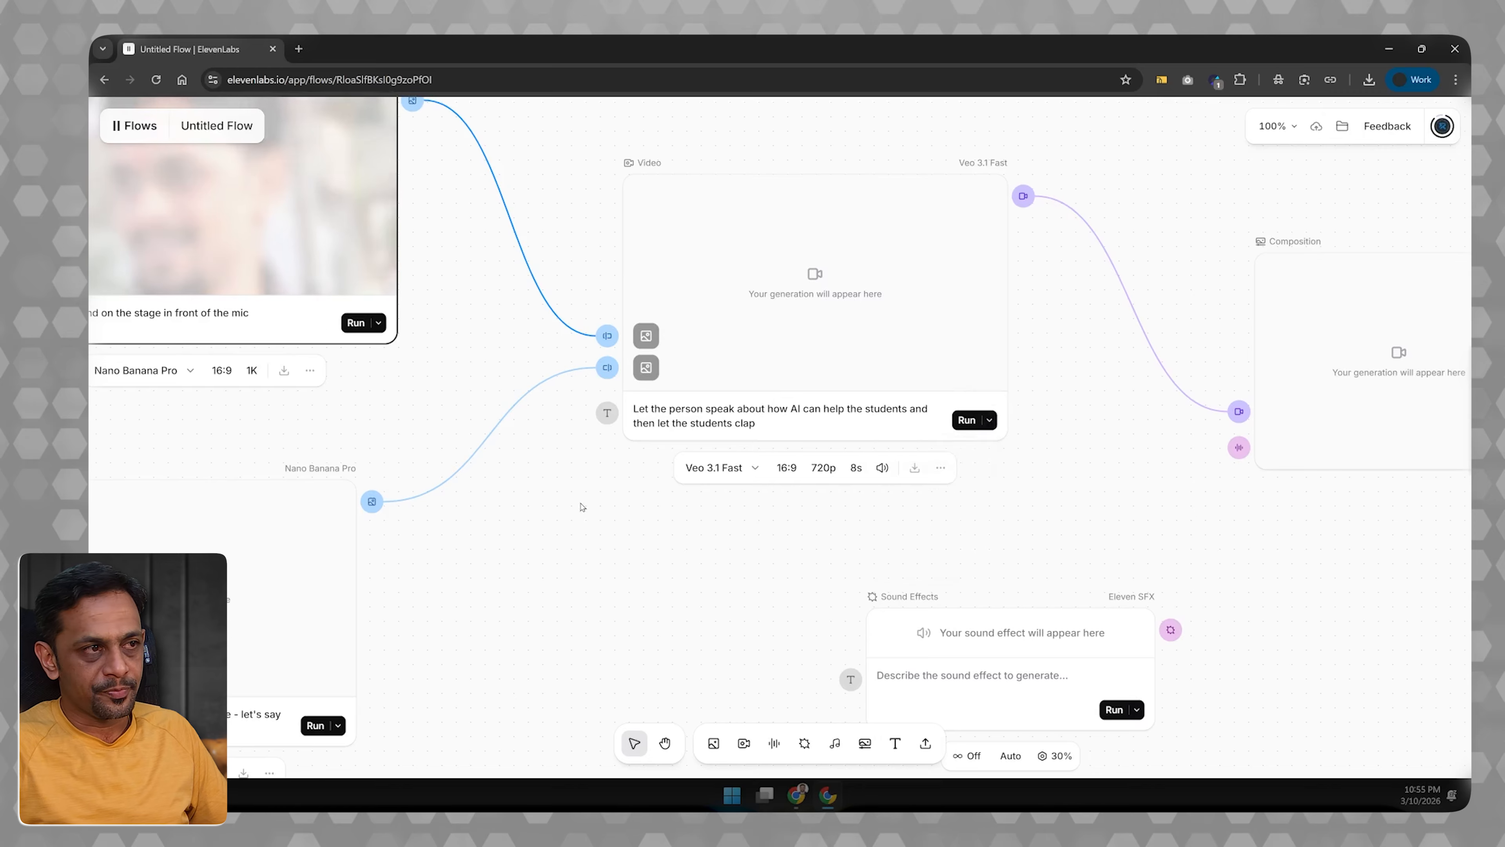
Step: Run only the Image node that generates the student audience in front of the stage
scroll(568, 444, "left", 3)
scroll(564, 426, "left", 1)
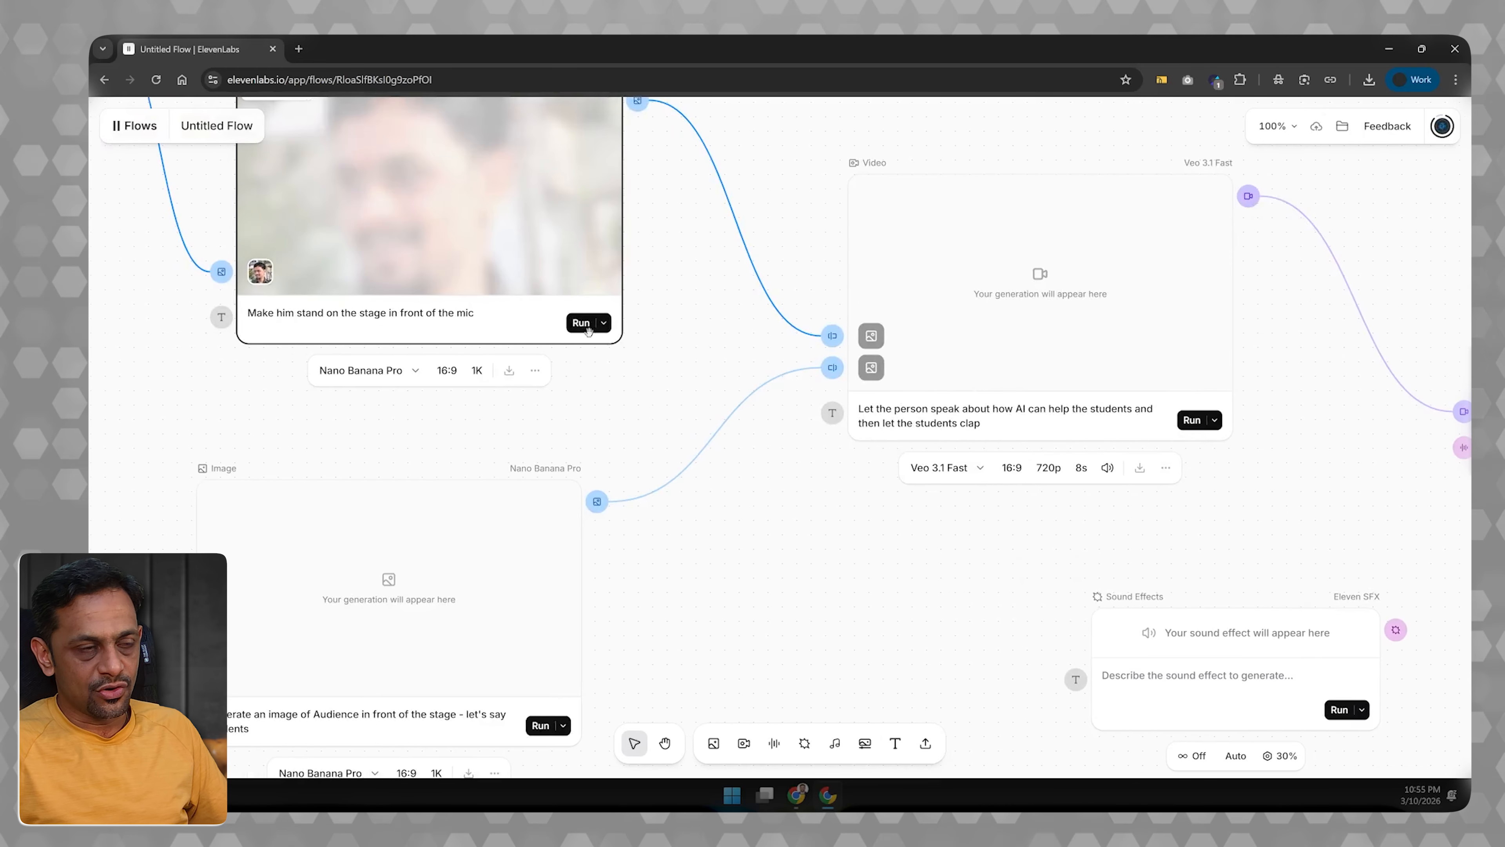
left_click(540, 724)
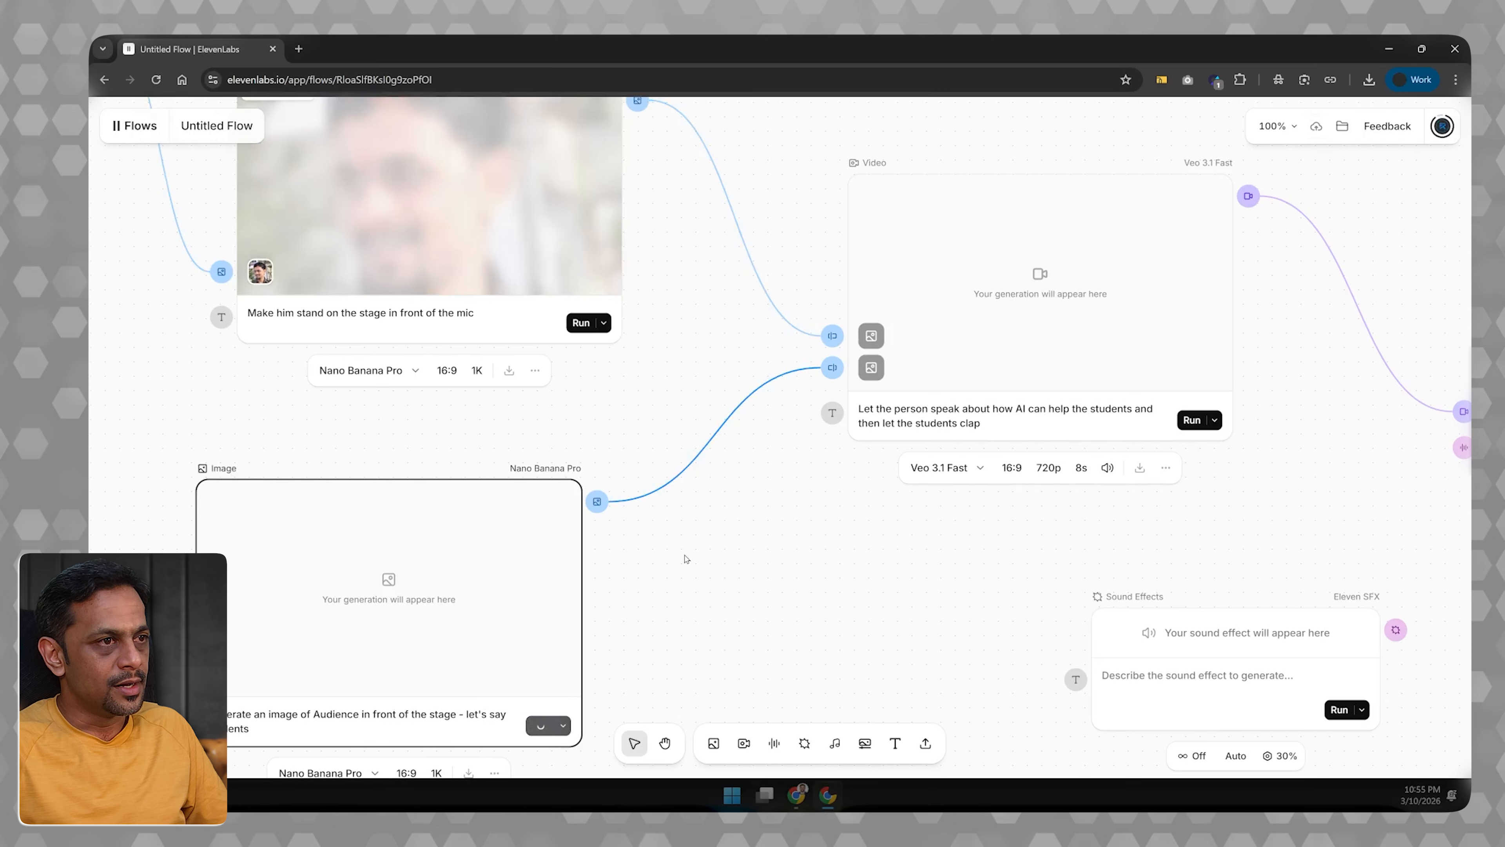
Step: Follow the generation of the two Image nodes and examine the resulting stage and audience pictures
scroll(686, 559, "up", 2)
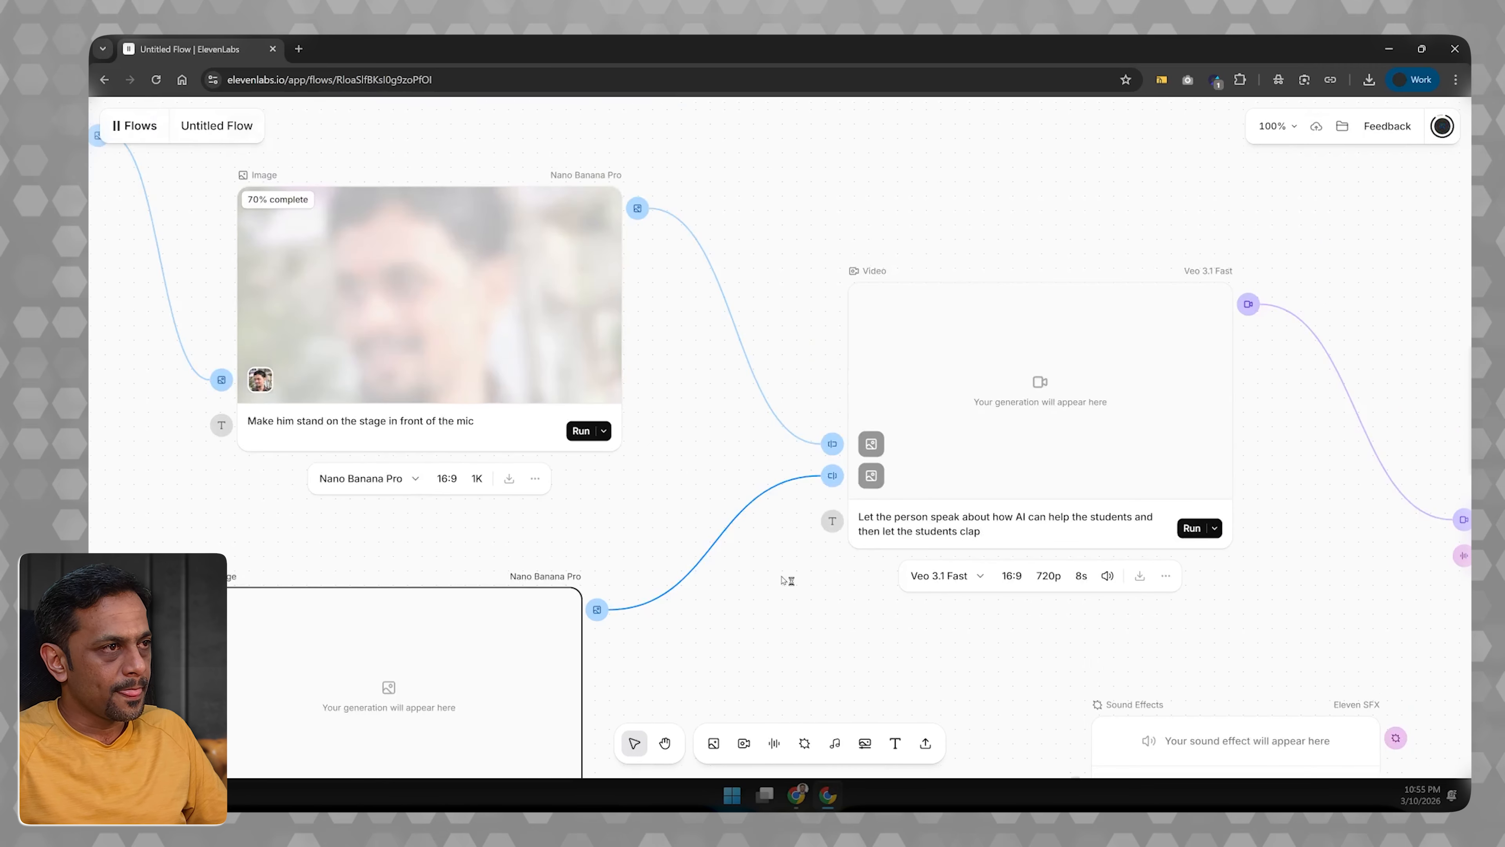
scroll(771, 581, "down", 4)
scroll(593, 575, "up", 2)
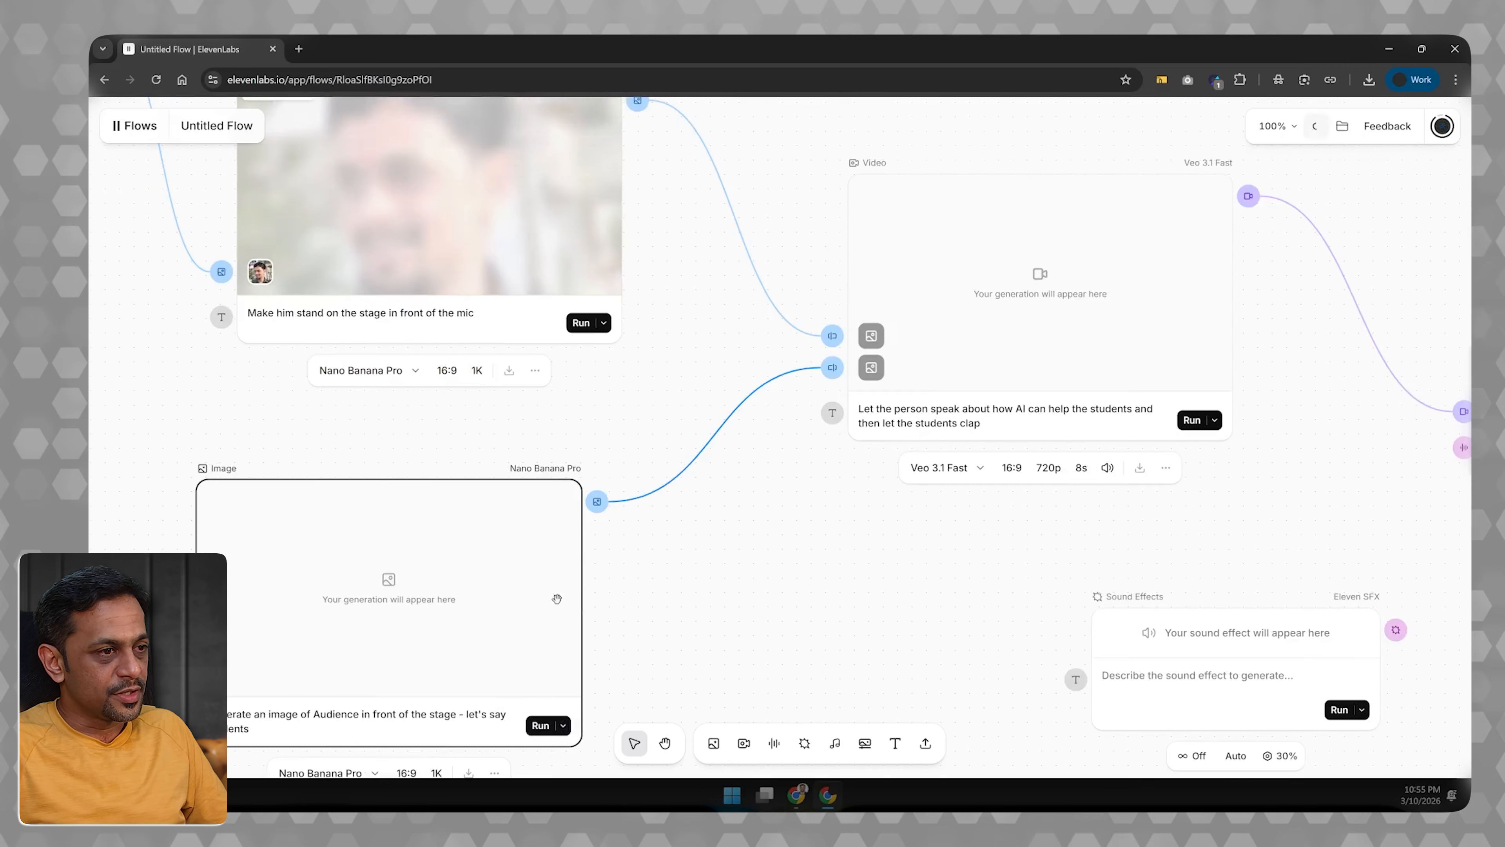
scroll(372, 338, "up", 2)
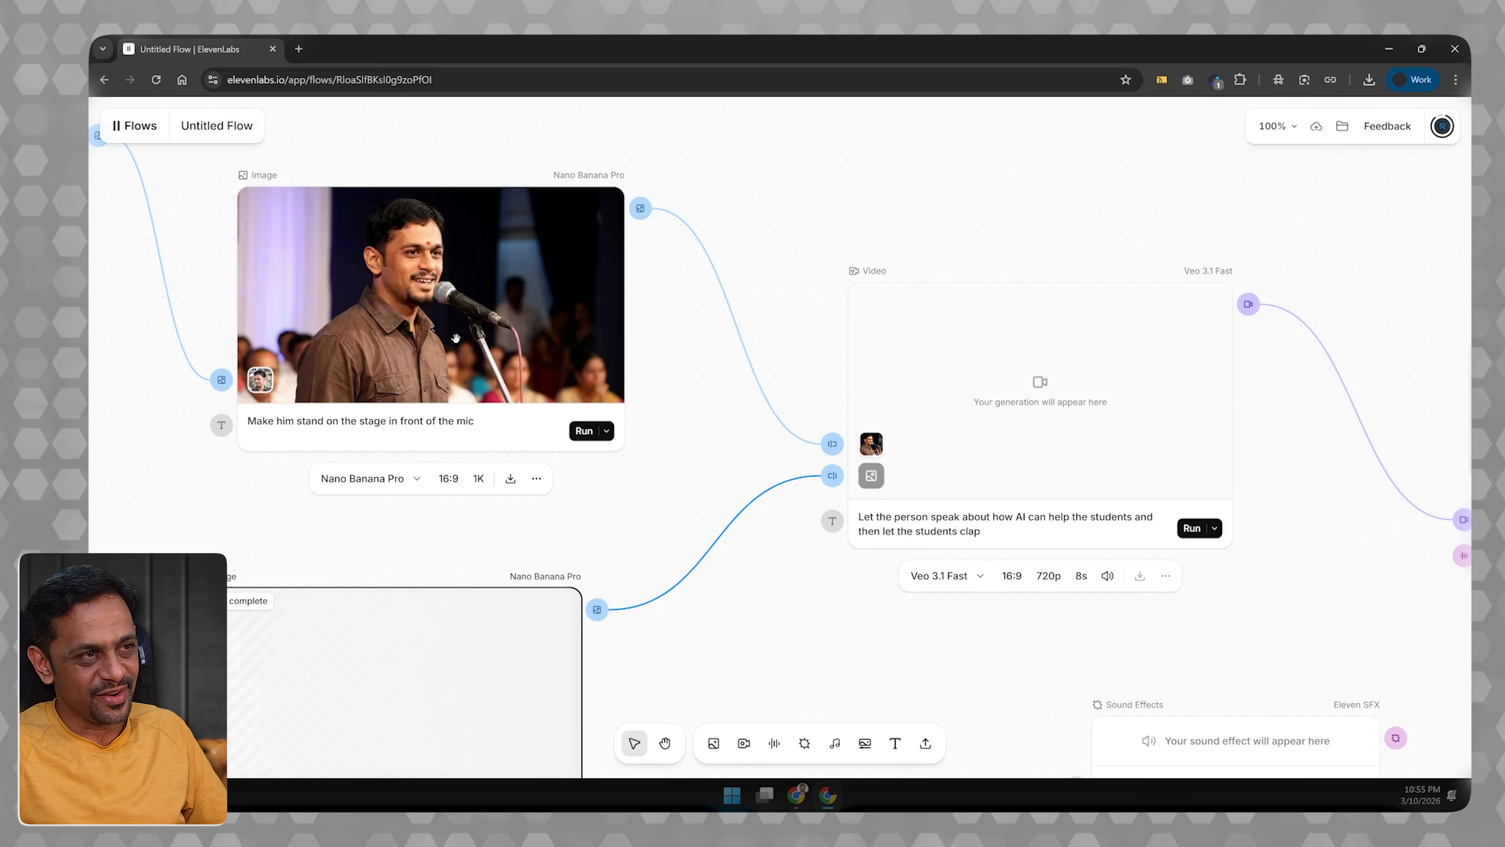
scroll(459, 332, "down", 4)
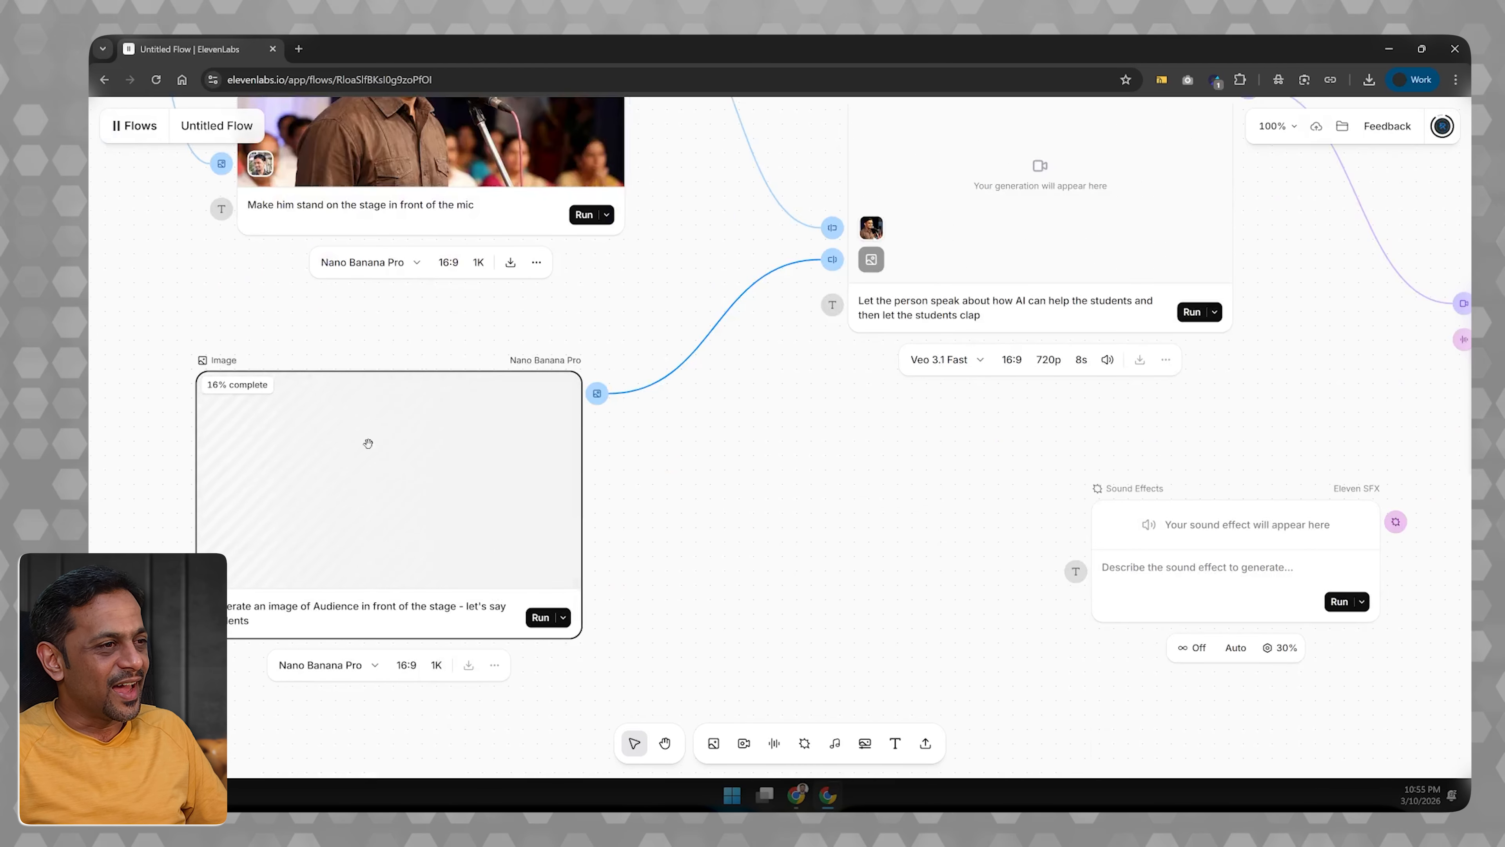
scroll(399, 482, "up", 2)
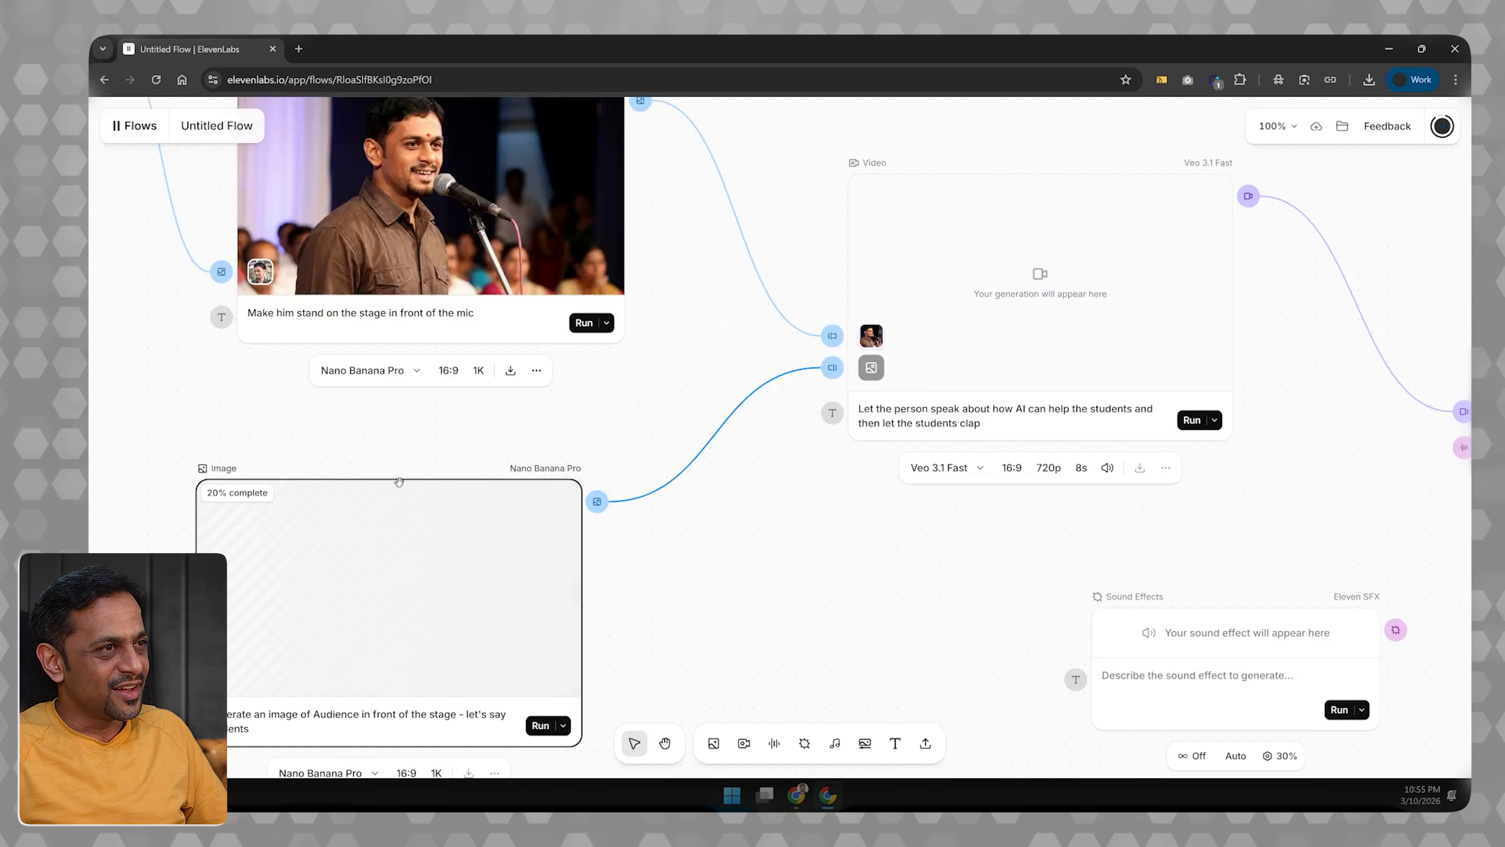
scroll(399, 482, "down", 2)
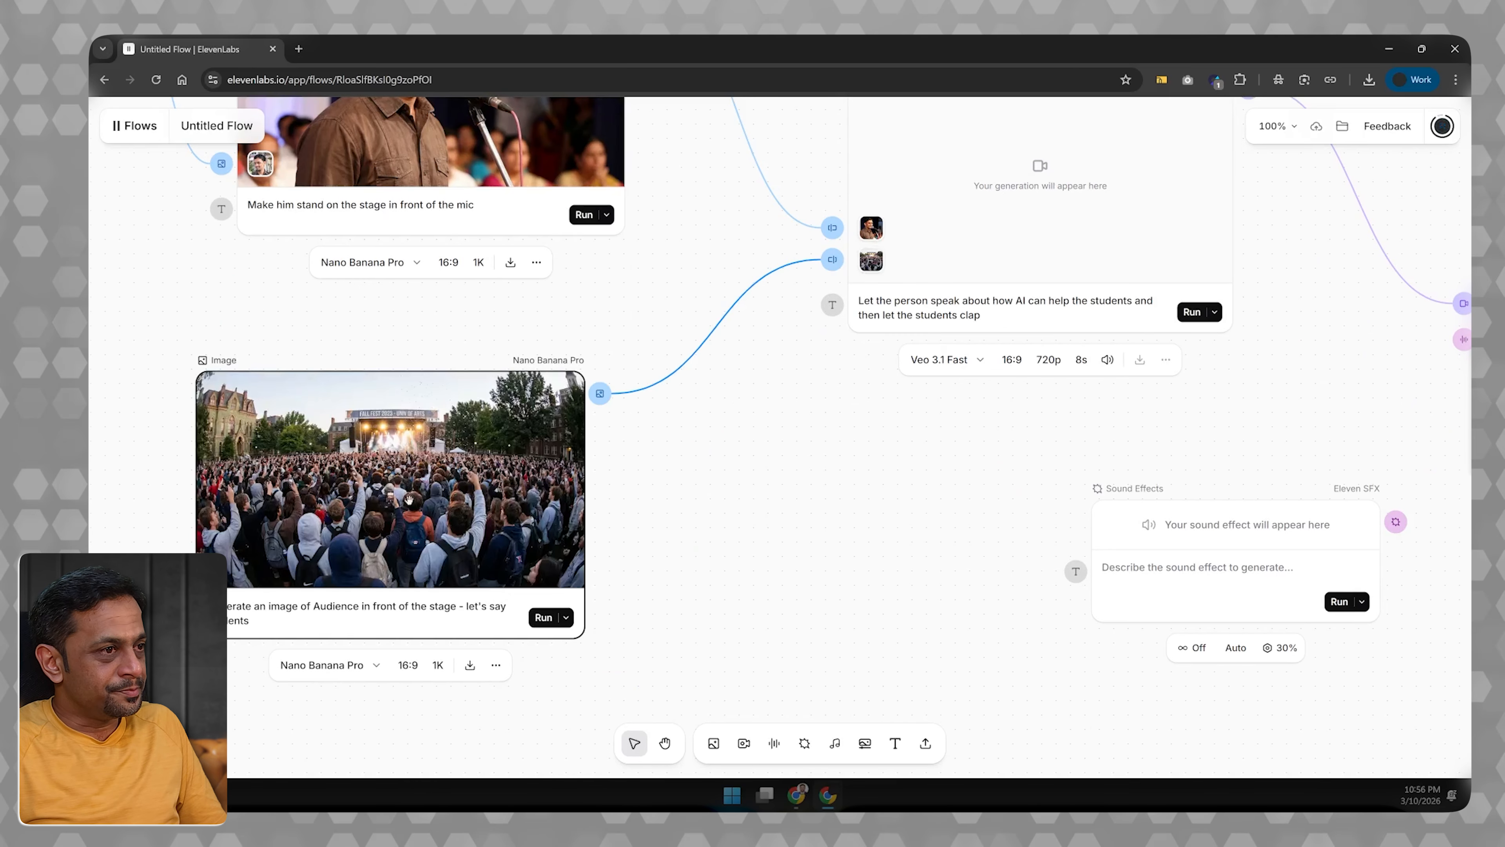
scroll(496, 447, "up", 2)
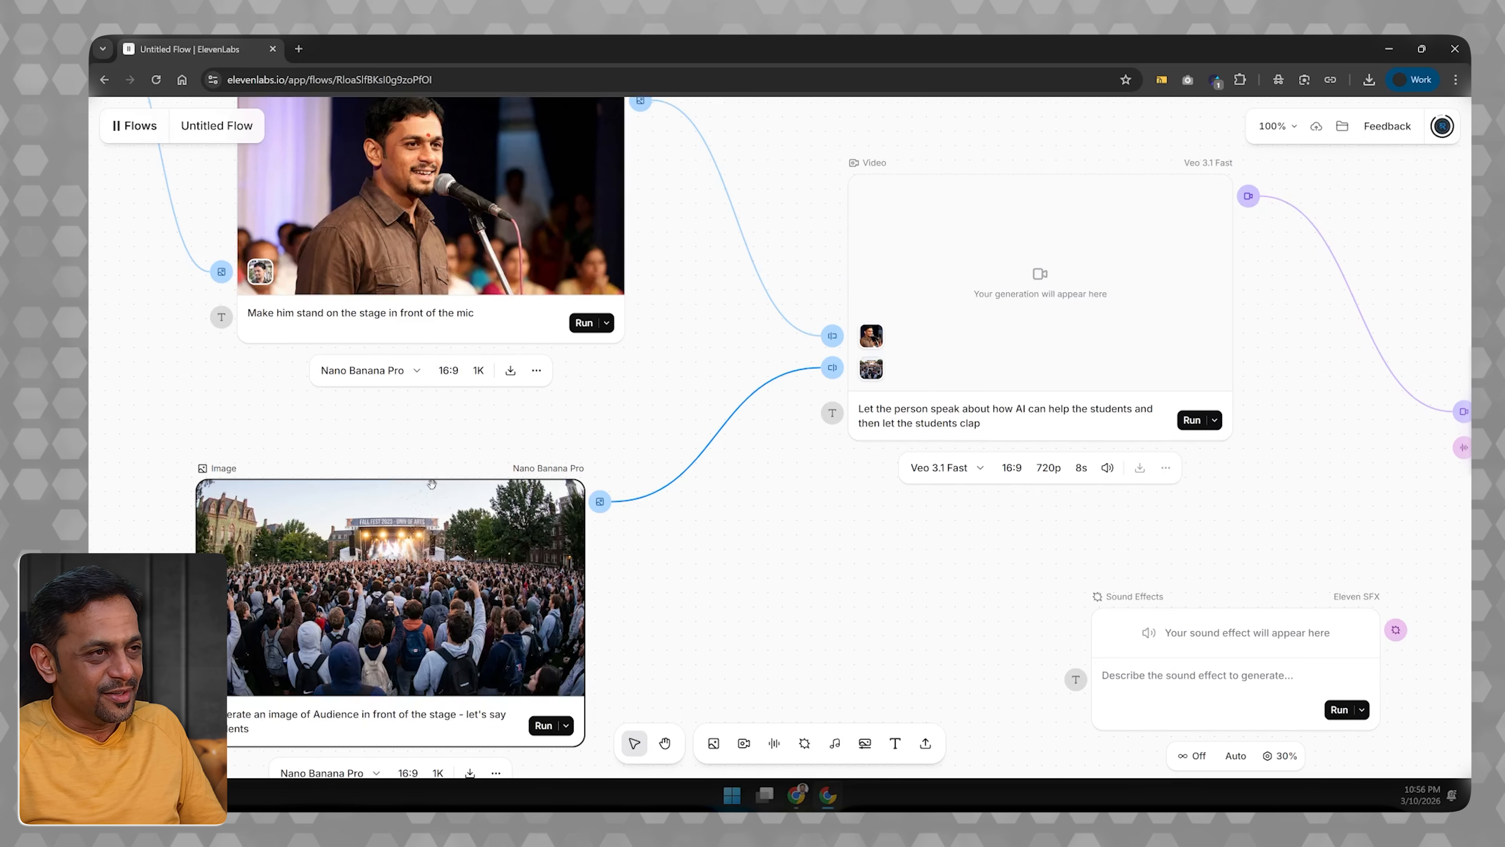
Step: Try to generate the video from the stage and audience images with the Veo 3.1 Fast model
scroll(917, 449, "right", 3)
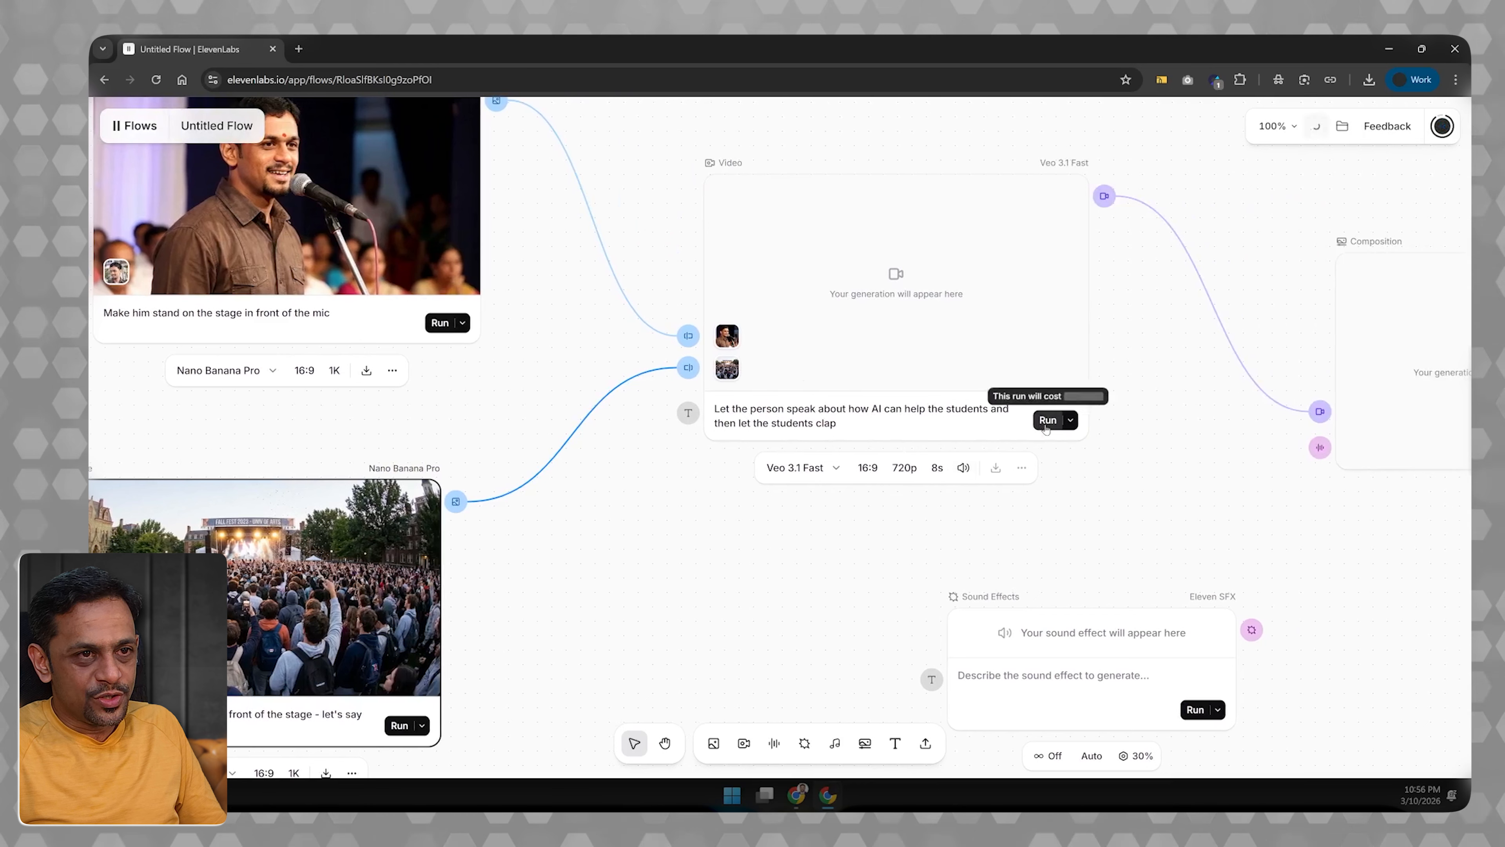
left_click(1048, 421)
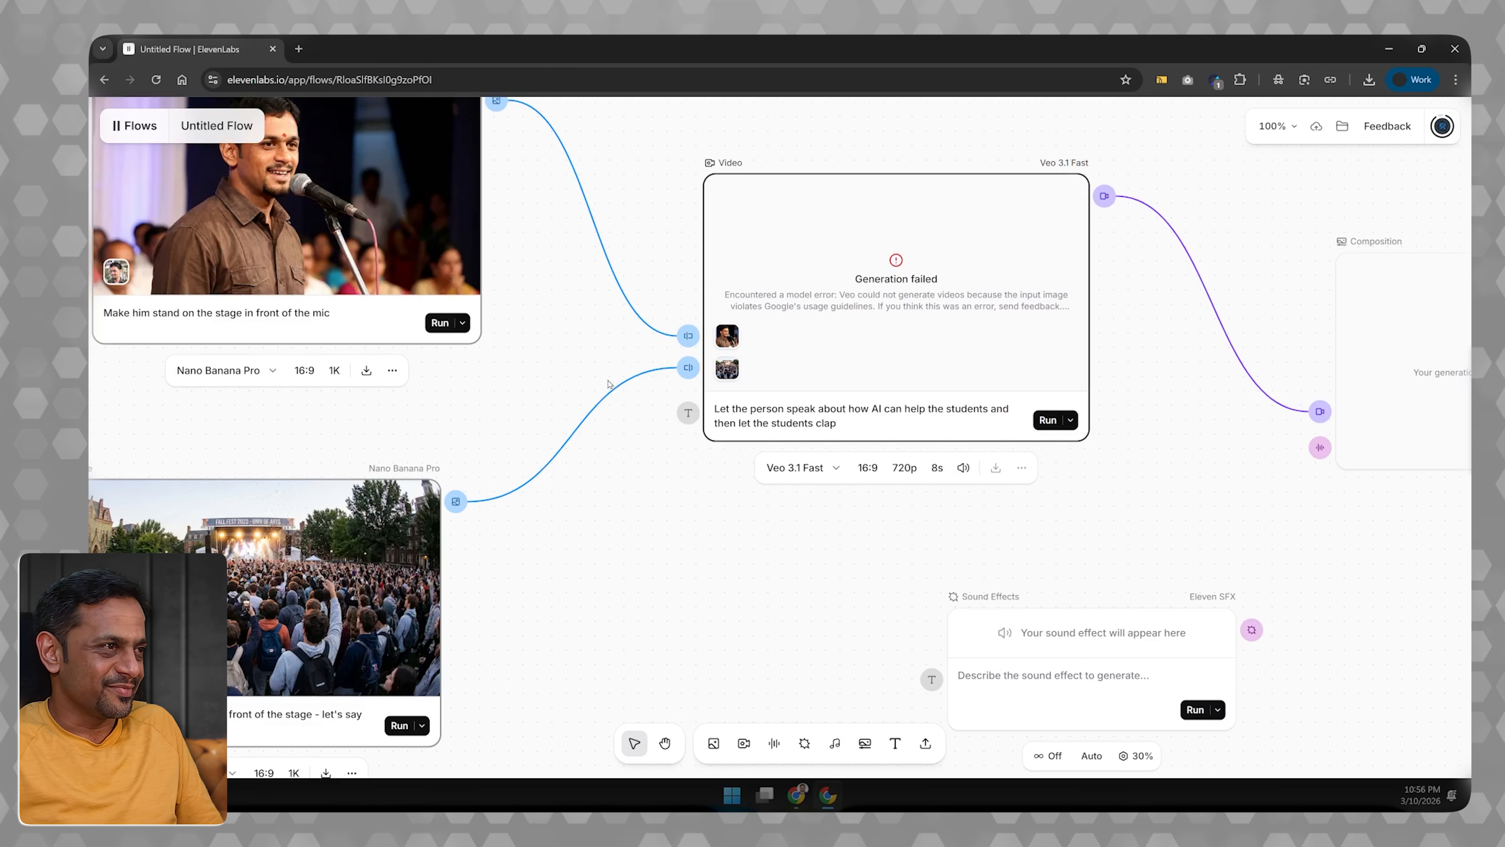
scroll(610, 384, "left", 1)
scroll(610, 384, "left", 10)
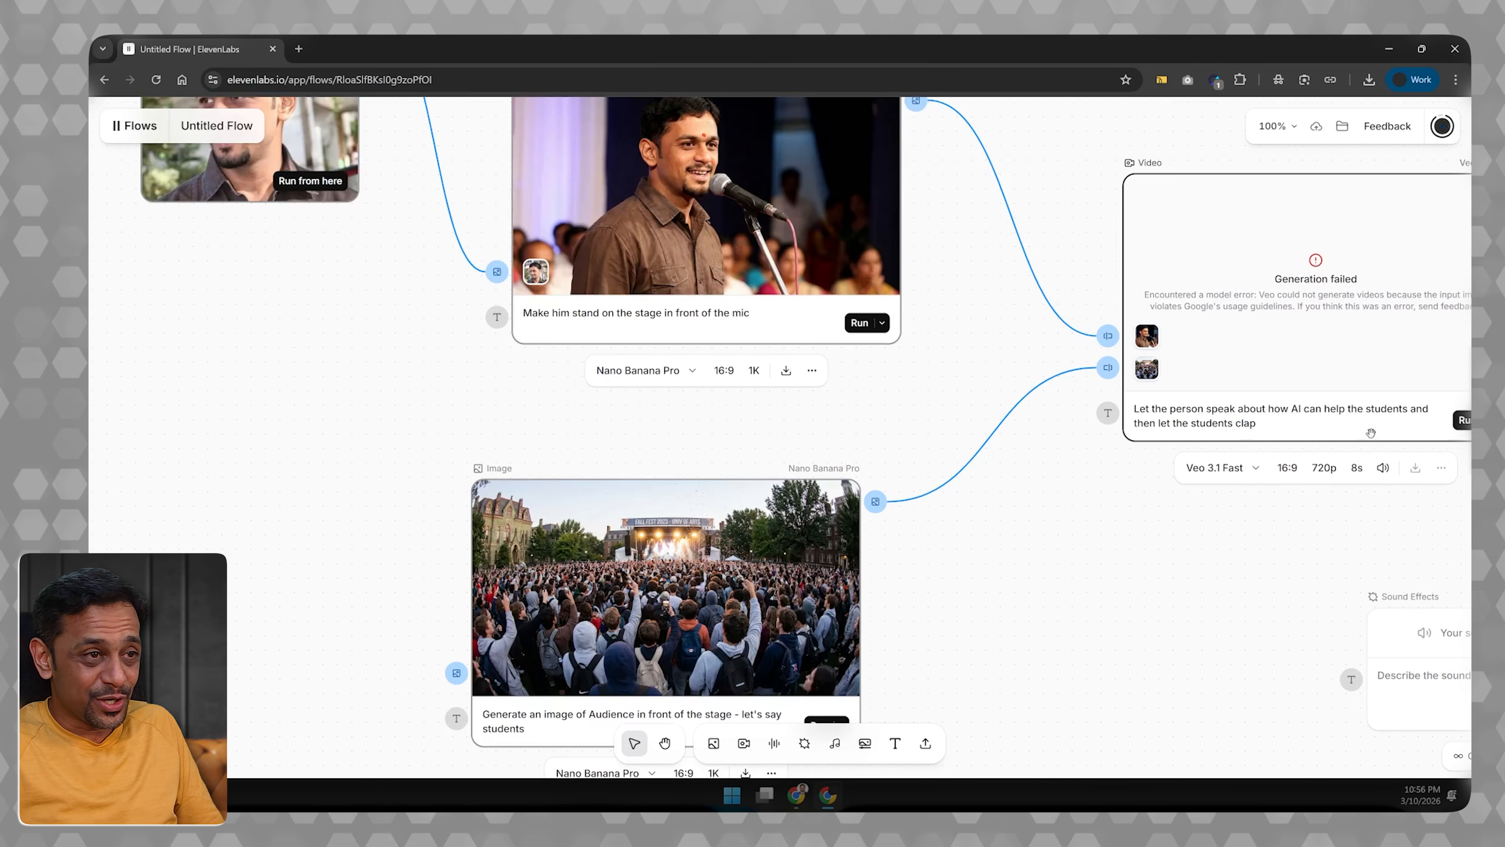
scroll(1311, 464, "right", 7)
scroll(1310, 465, "right", 1)
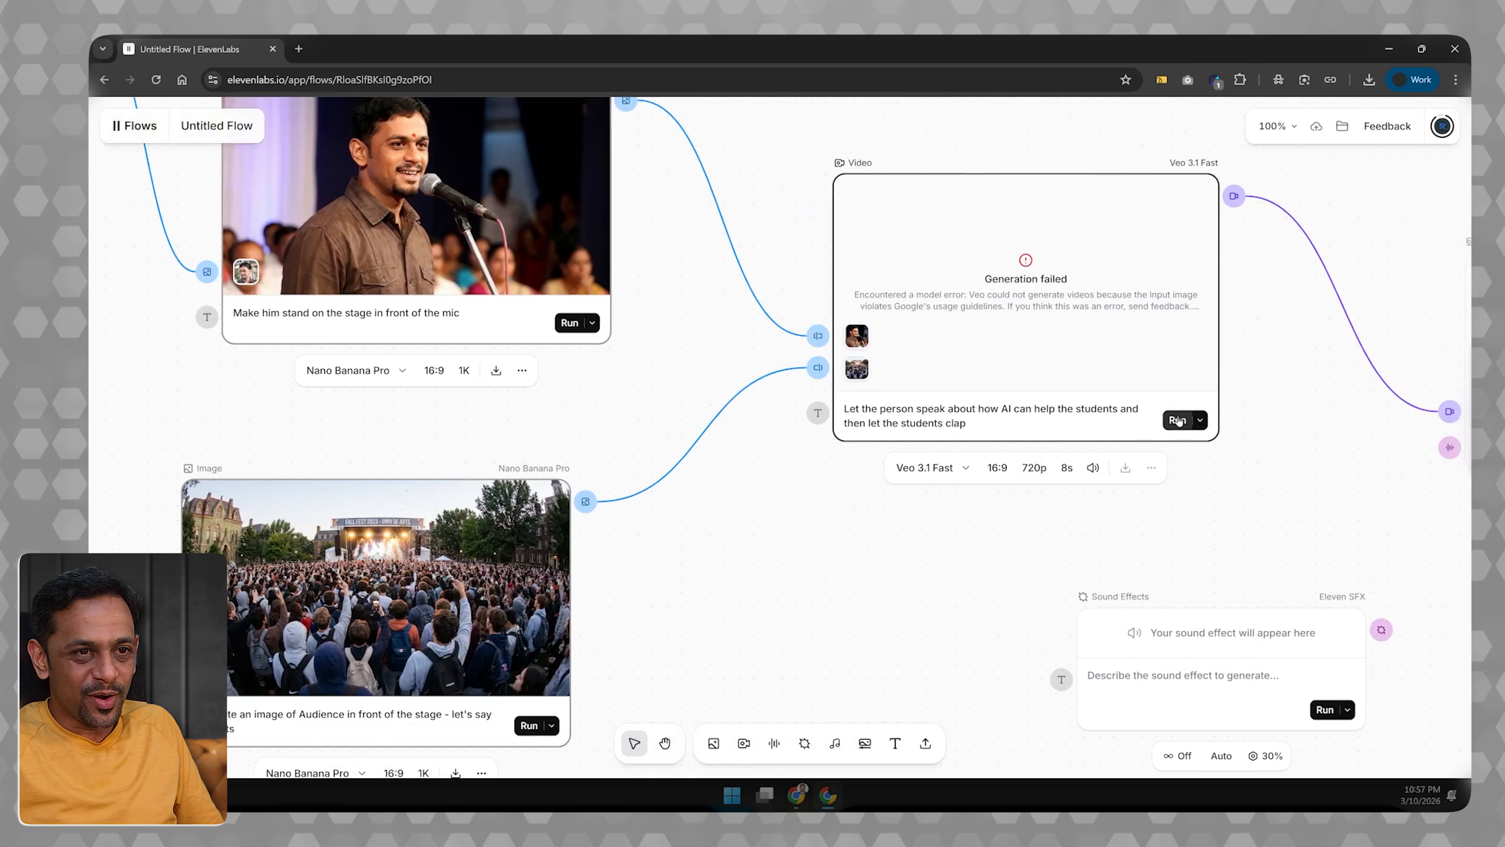
Step: Switch the Video node to the Kling 2.6 model and run it
left_click(780, 473)
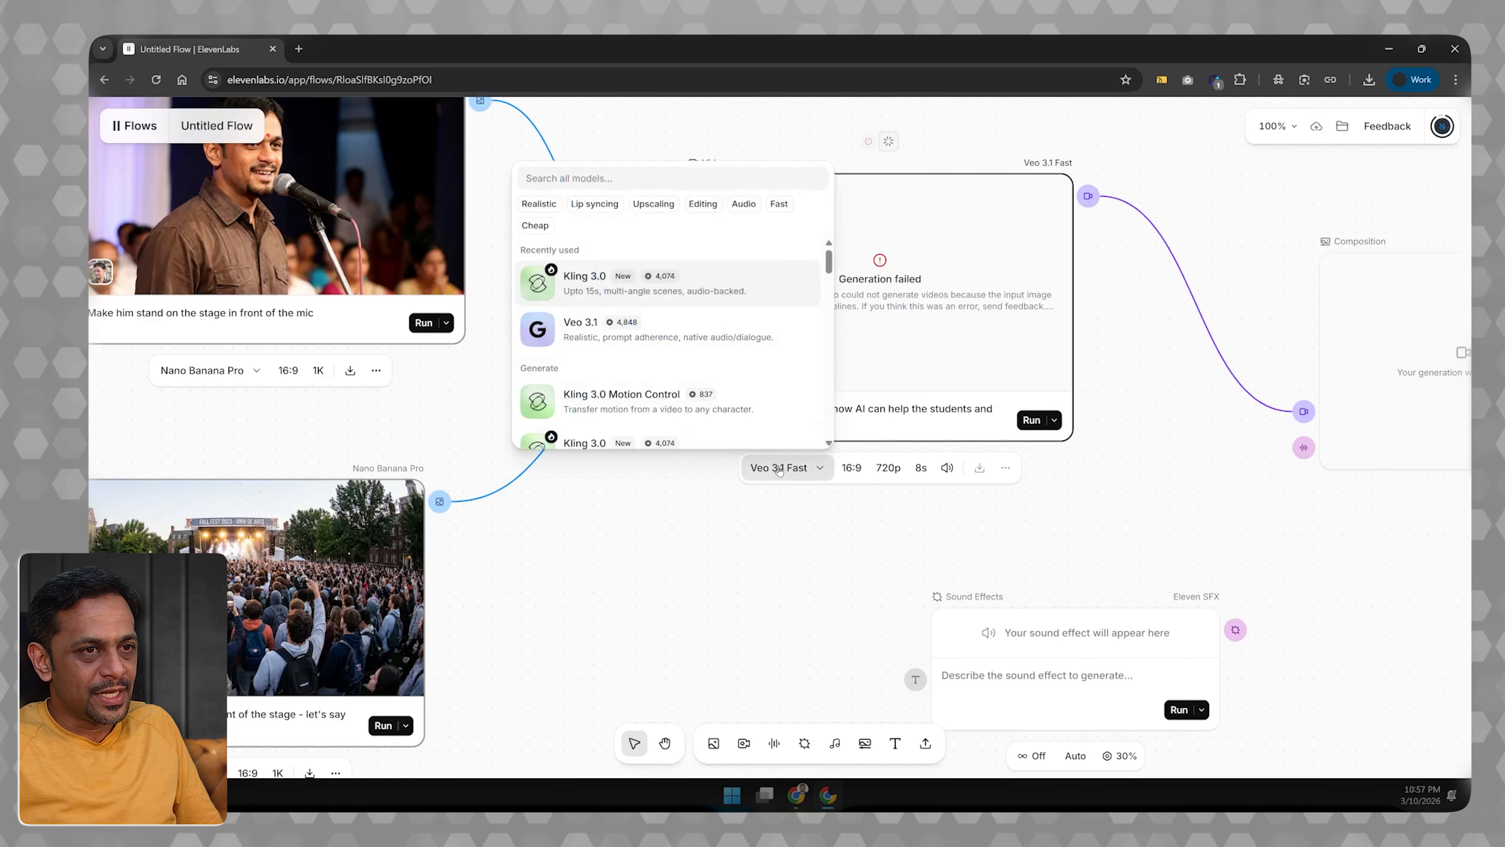
left_click(609, 289)
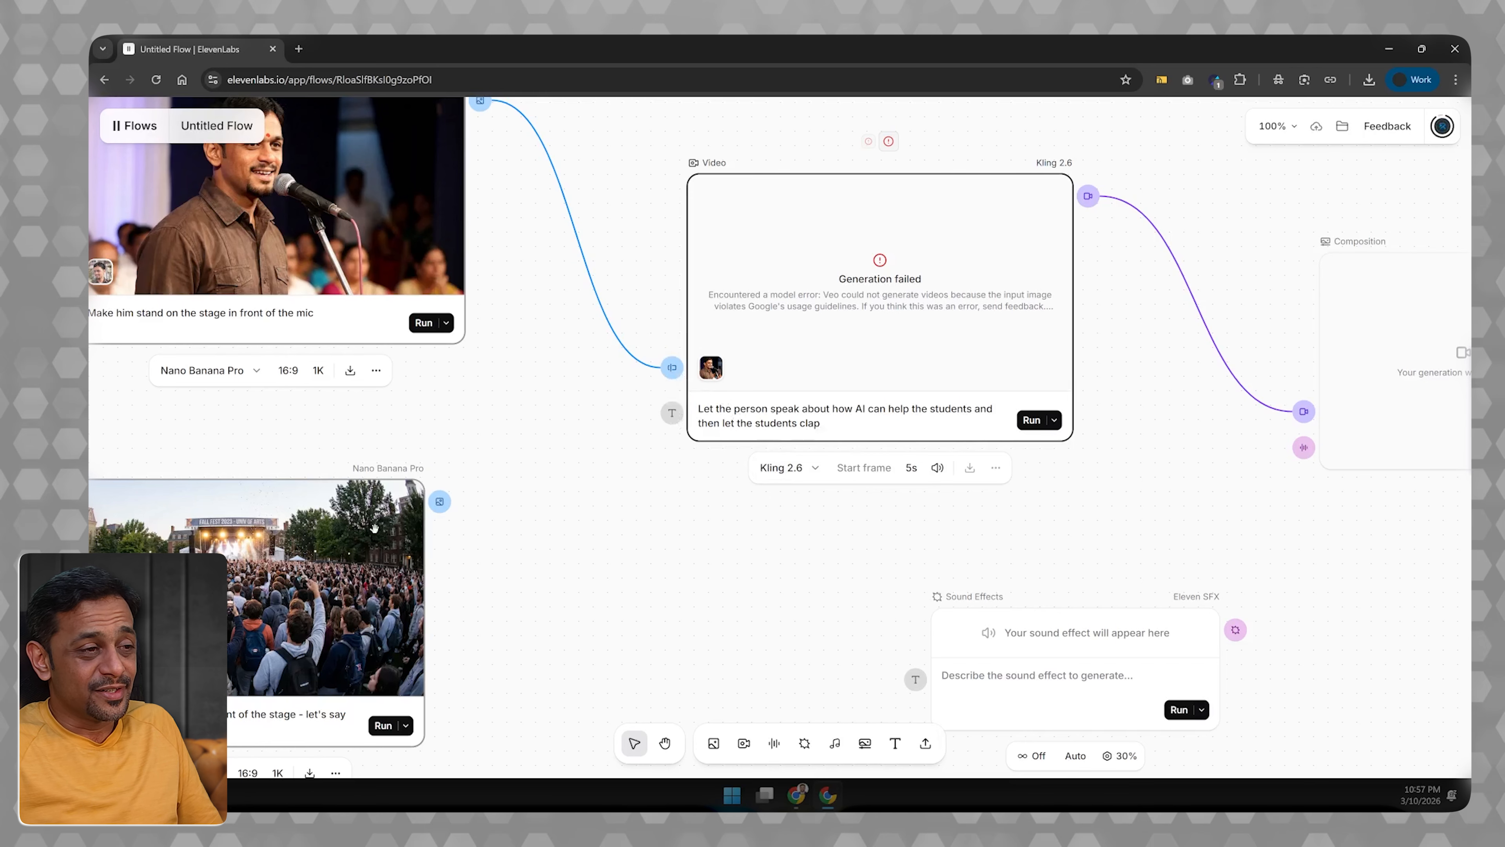
scroll(376, 569, "left", 4)
scroll(380, 567, "right", 3)
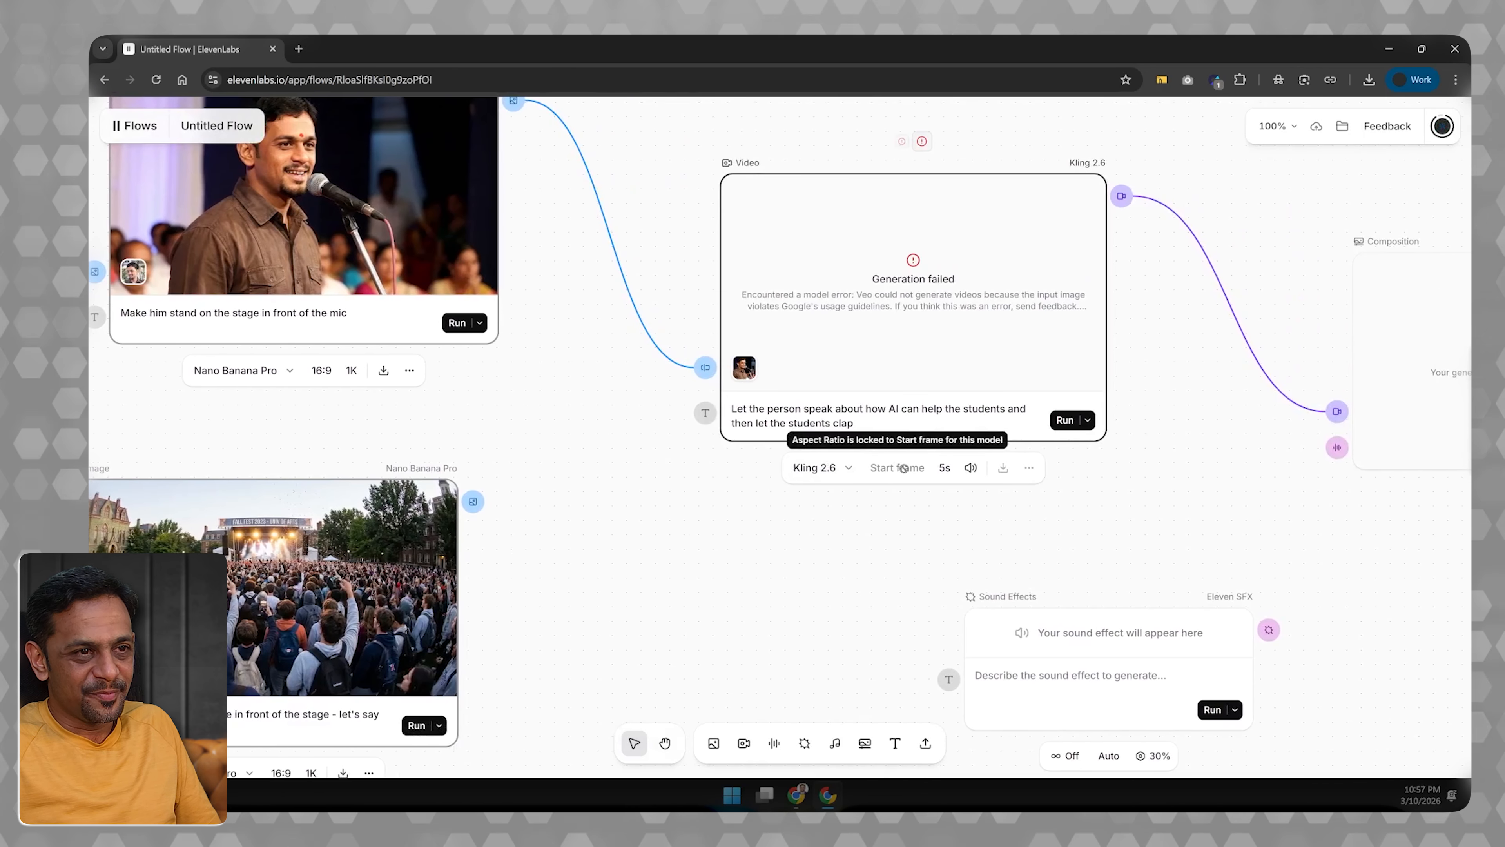
left_click(1066, 420)
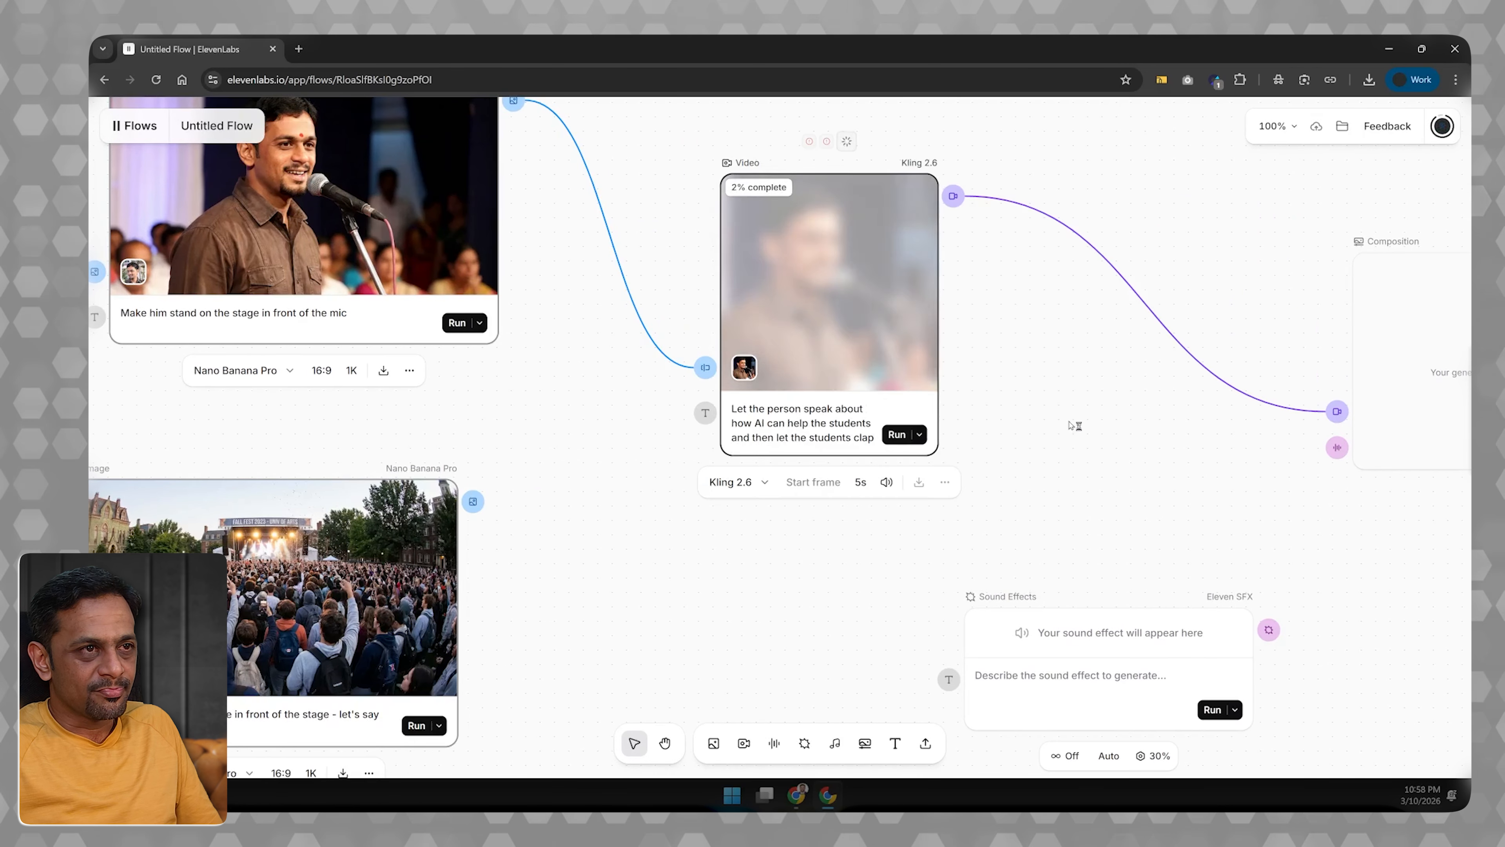
Step: Enter "Audience clapping" as the Sound Effects node's prompt and run the node
scroll(1067, 430, "down", 3)
left_click(1026, 455)
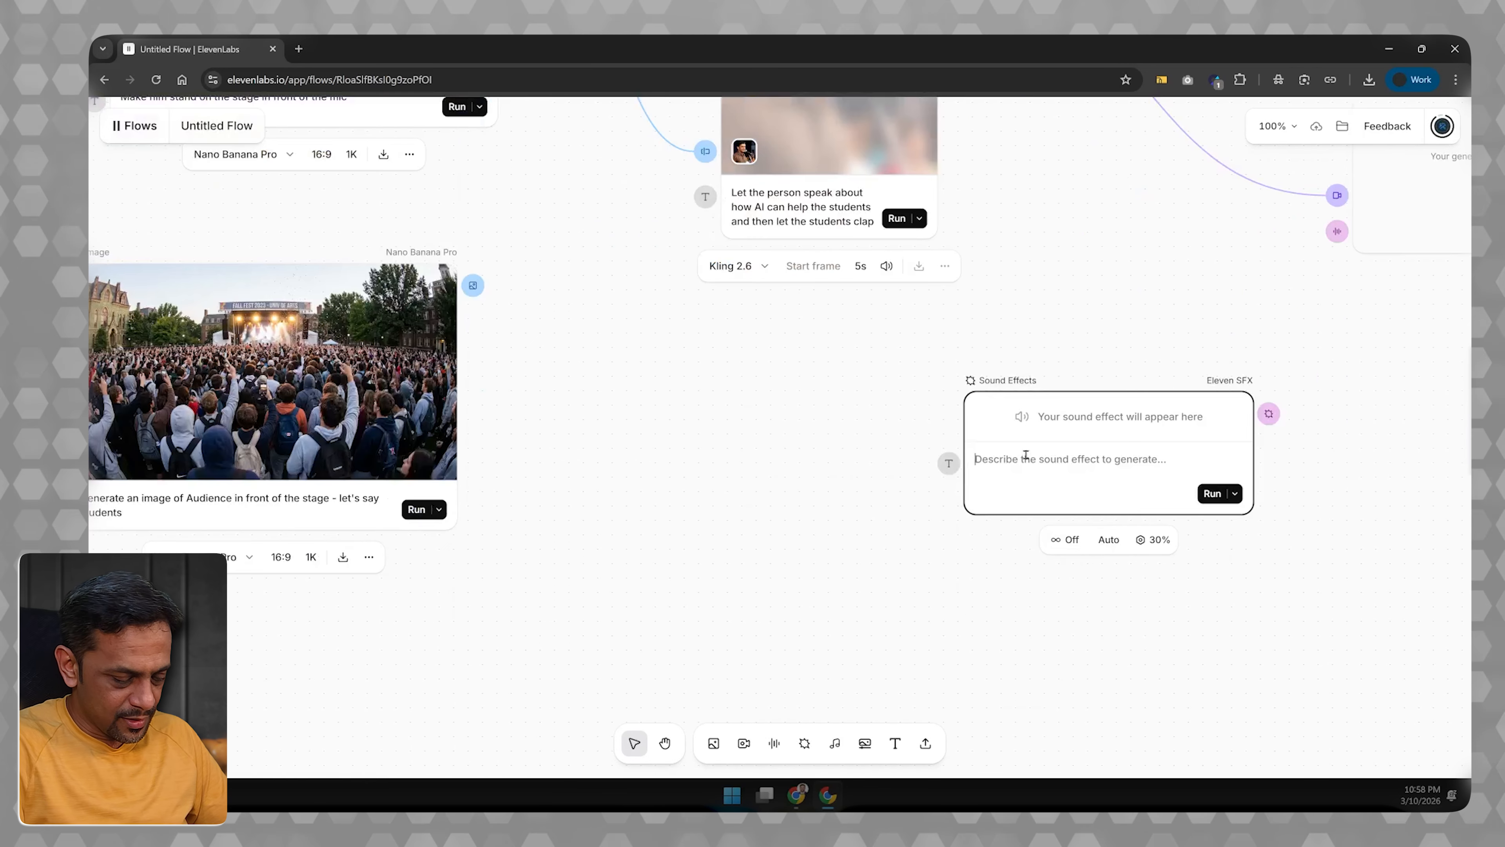
type("Audien")
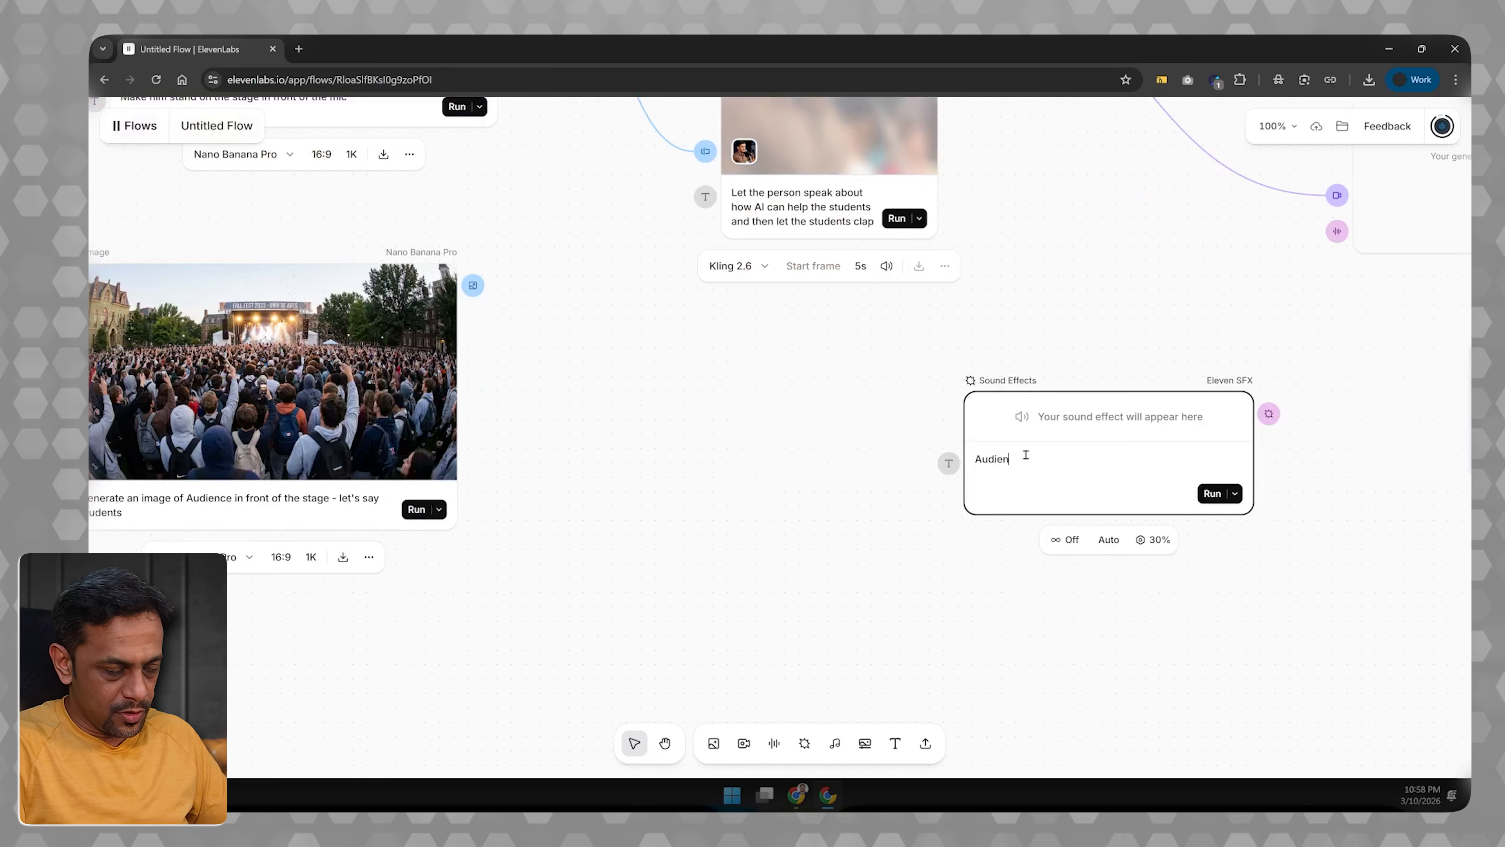
type("ce clapping")
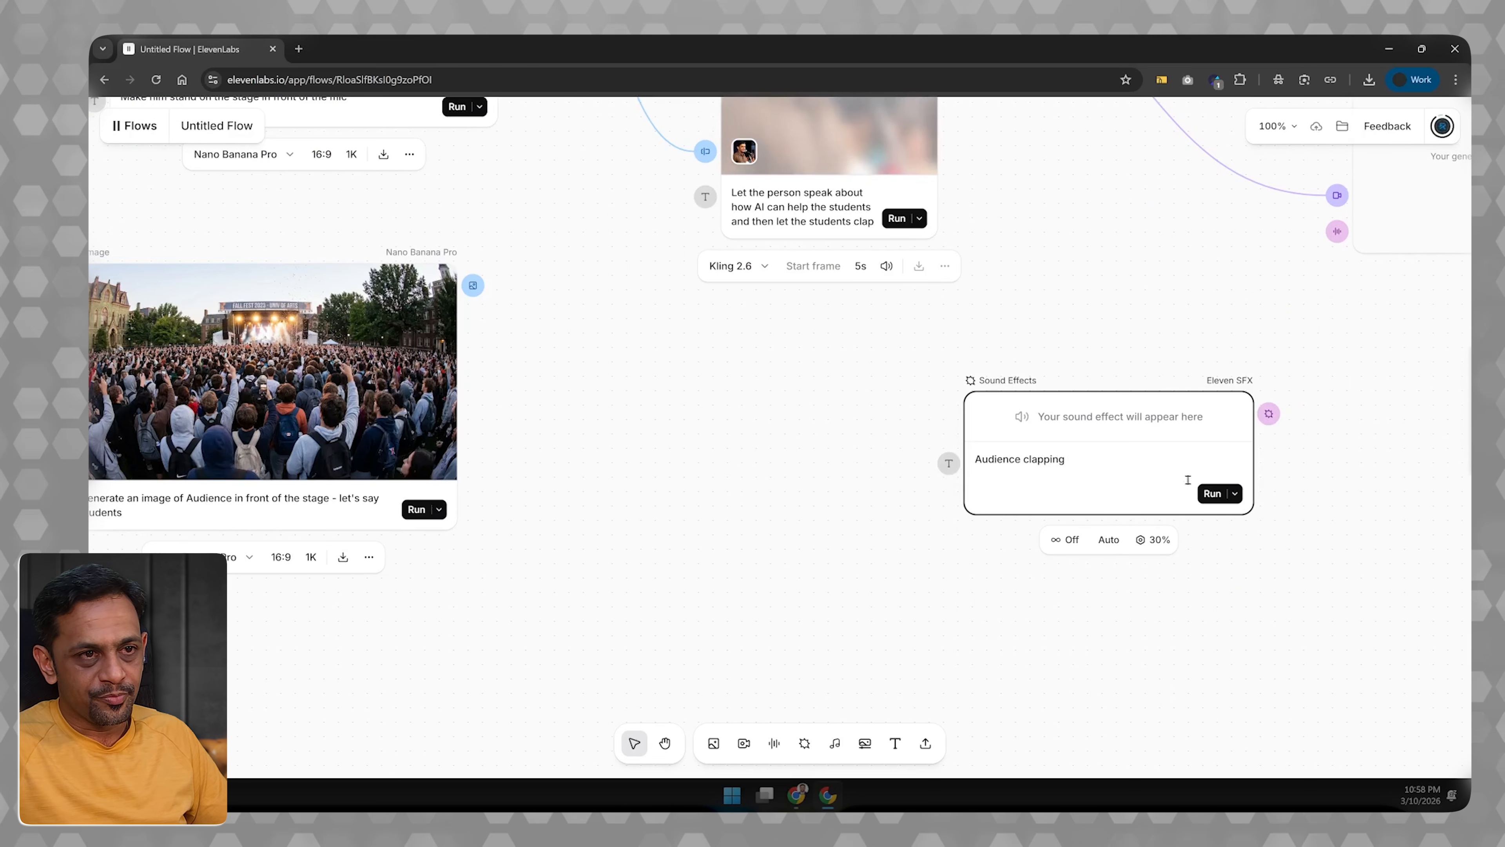
left_click(1212, 494)
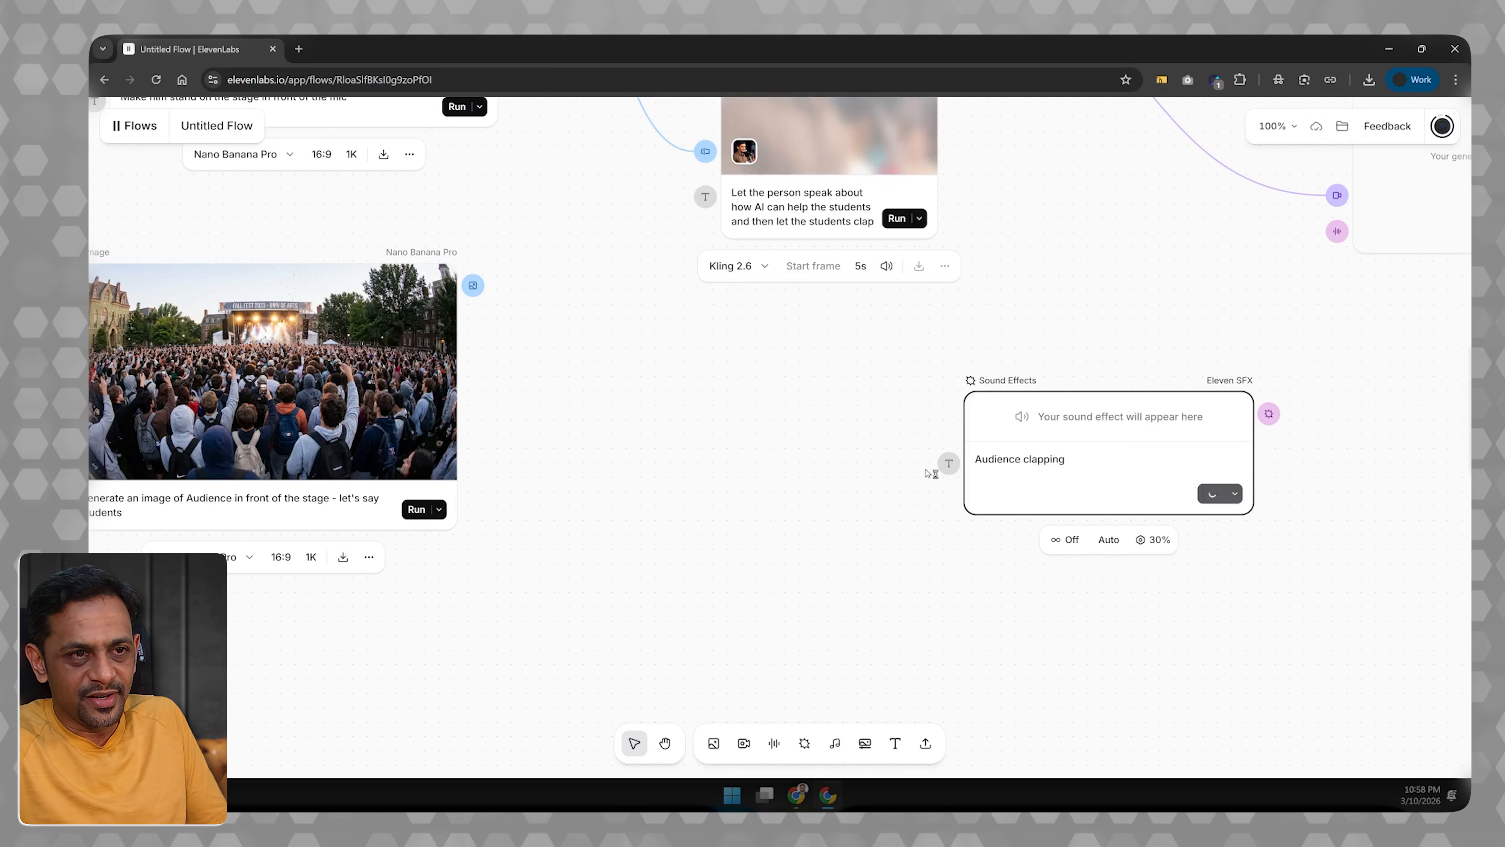
Step: Review the Sound Effects node's duration and prompt influence settings, and play the generated clapping sound
scroll(937, 492, "up", 2)
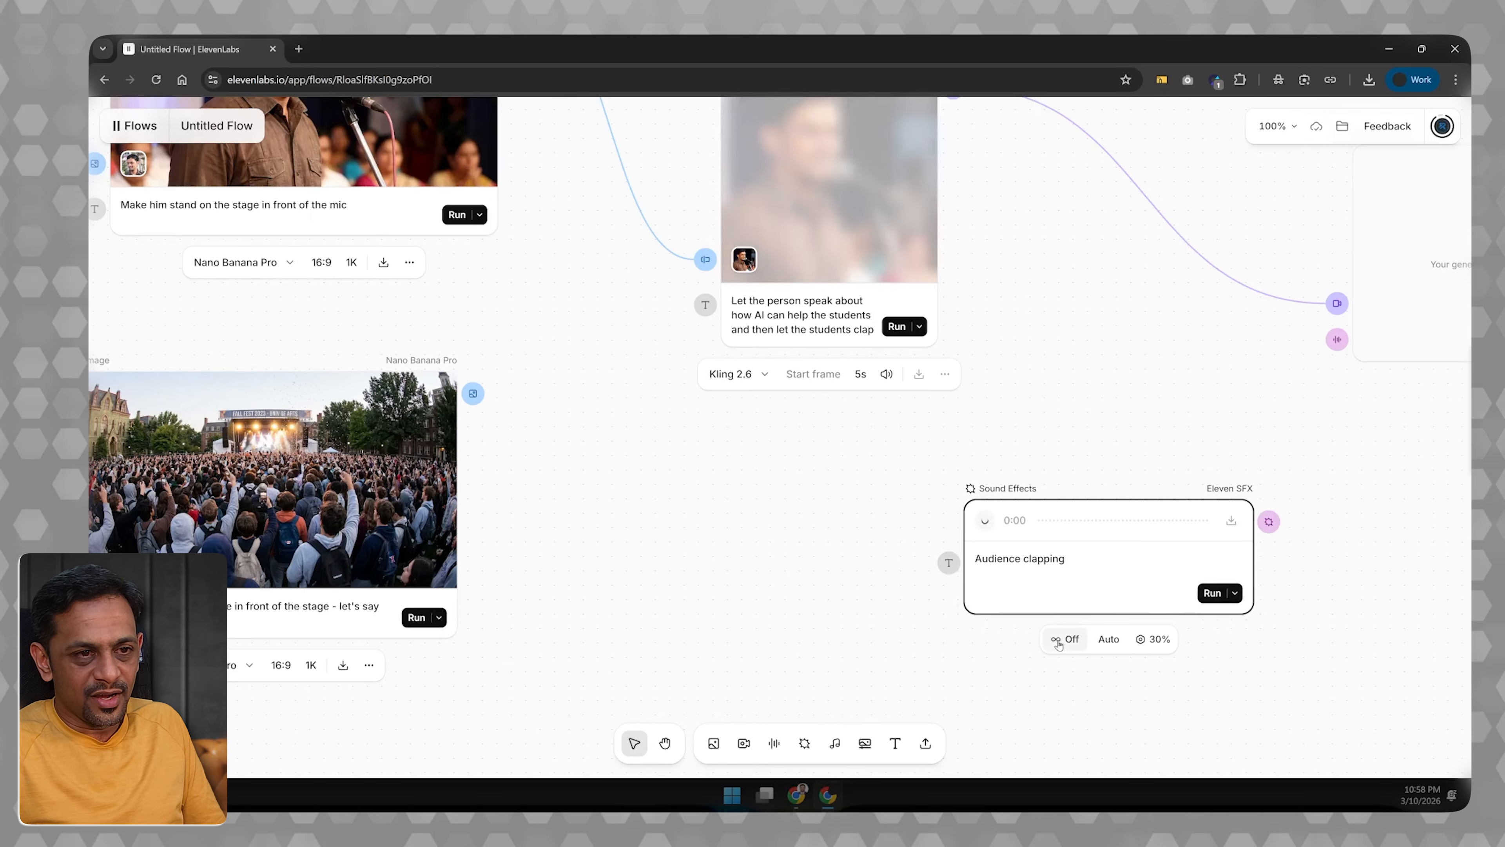
left_click(1109, 640)
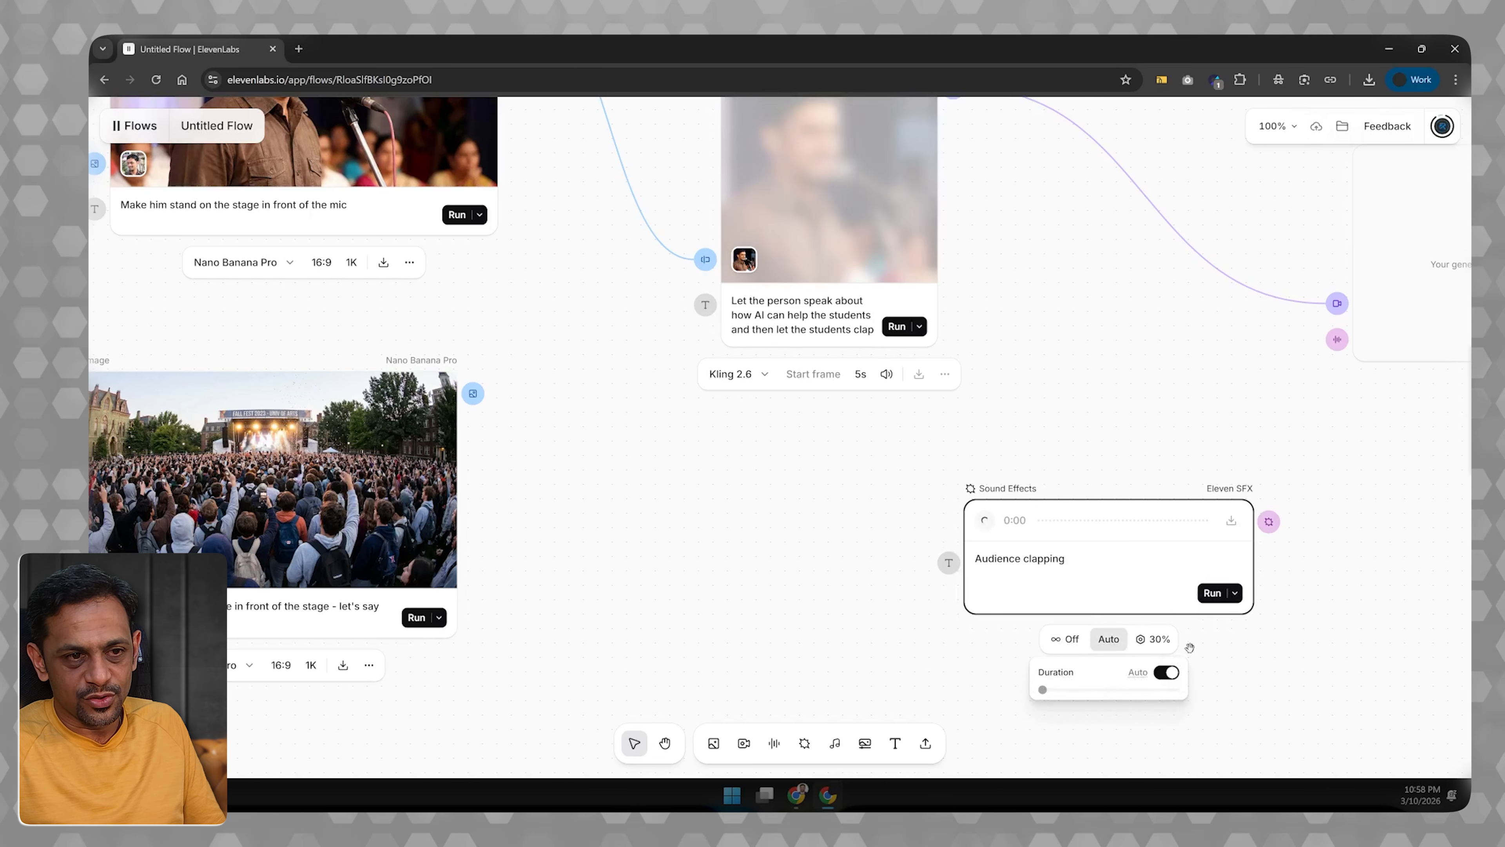
left_click(1153, 640)
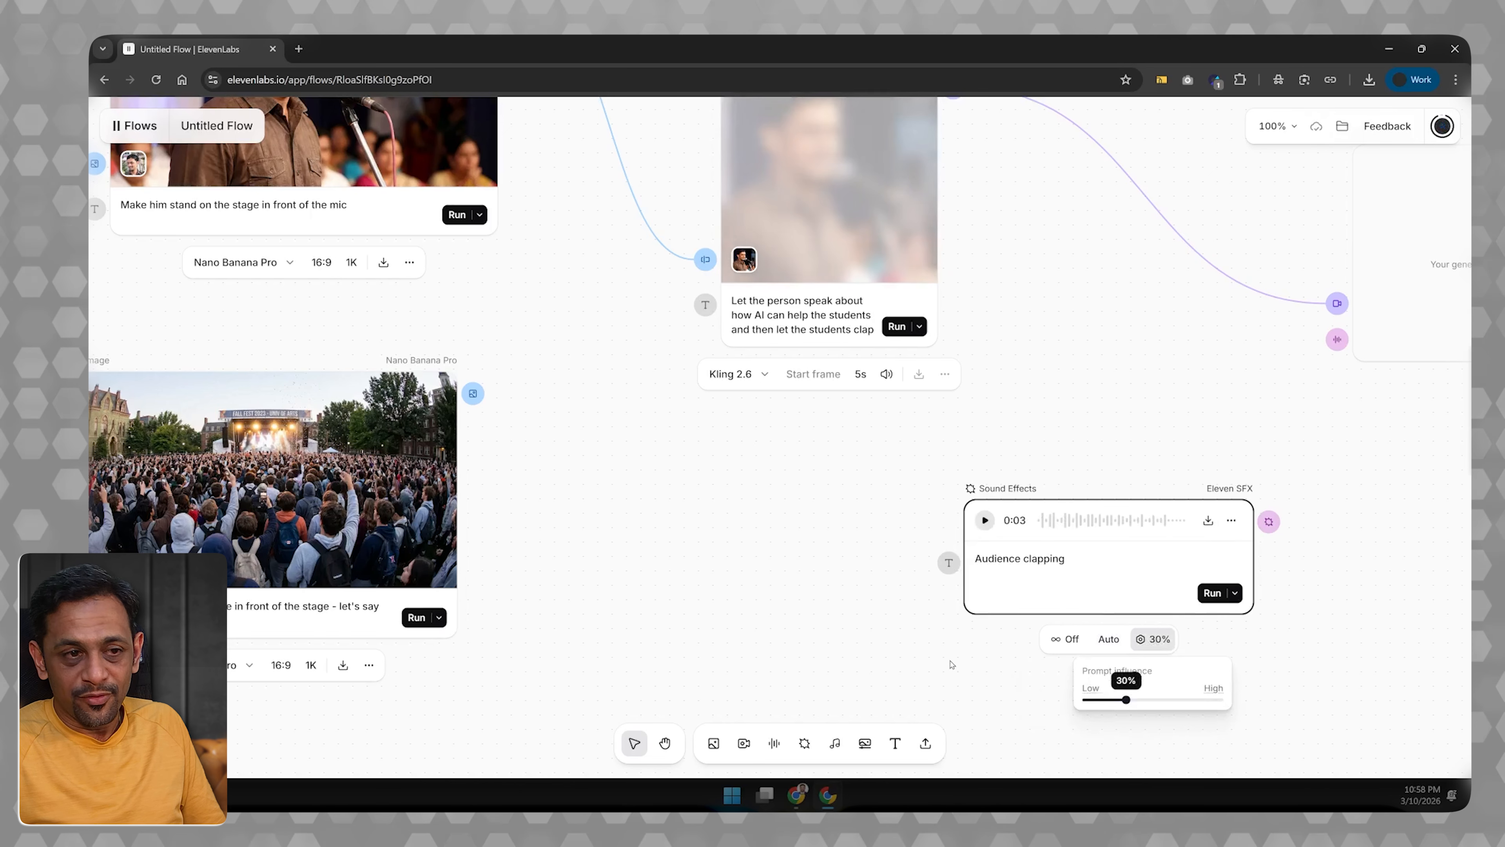
left_click(918, 606)
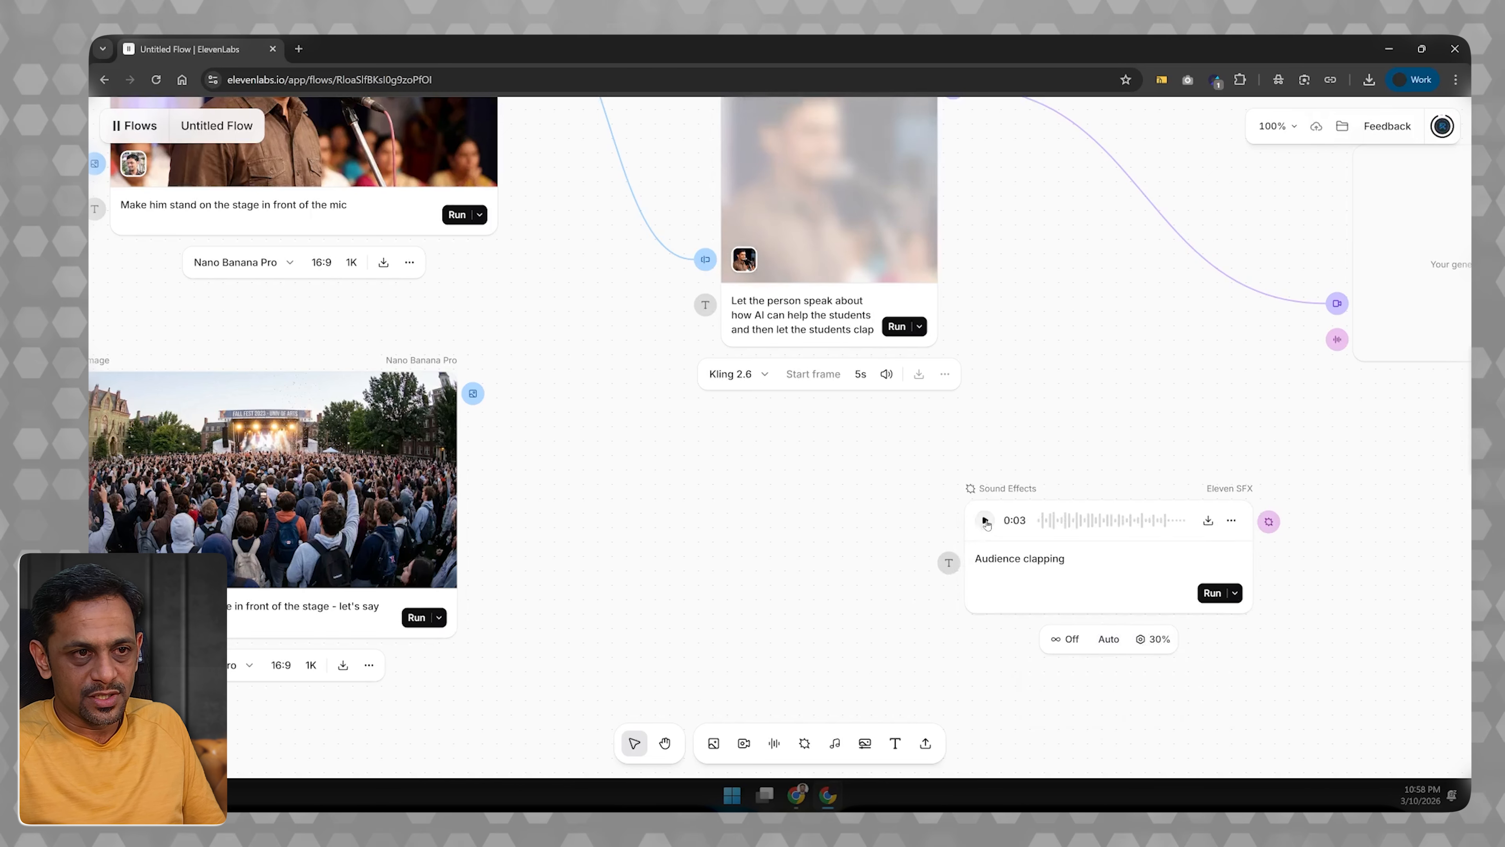
left_click(986, 522)
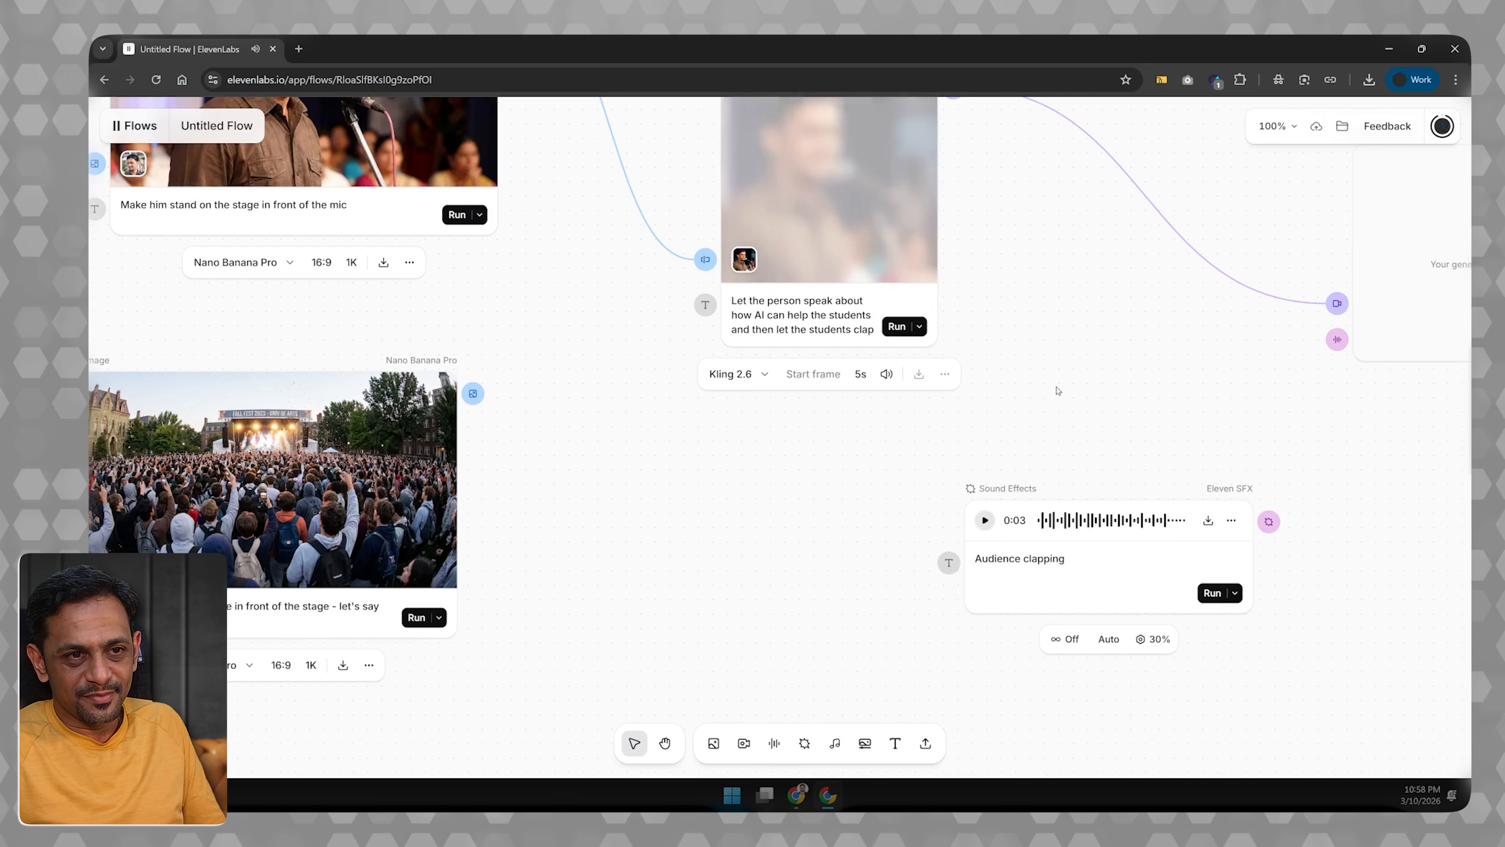
Step: Connect the Sound Effects node's output to the Composition node's audio input
scroll(971, 437, "up", 3)
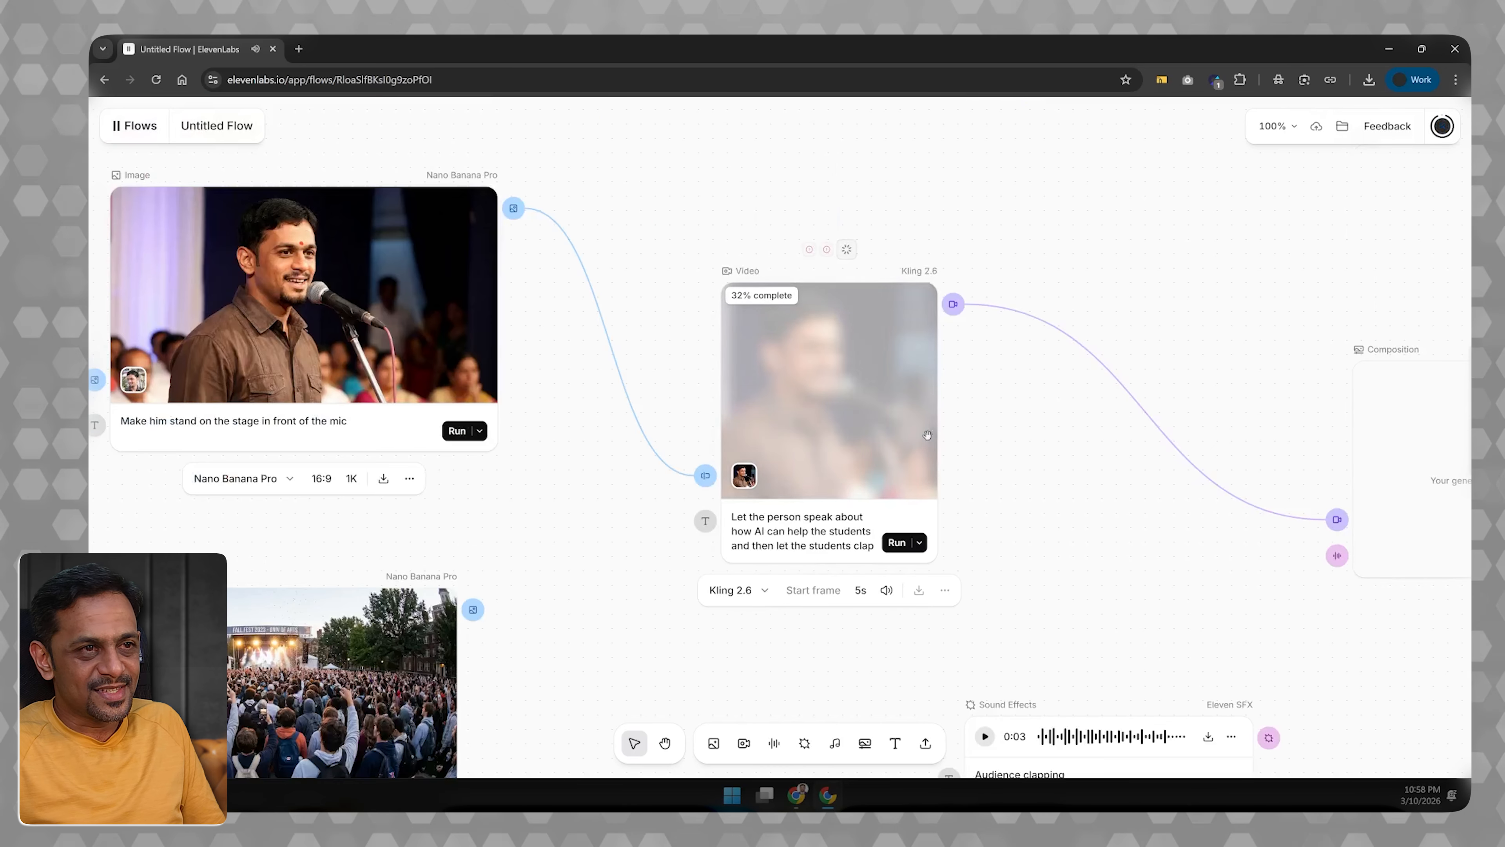
scroll(1126, 518, "right", 3)
scroll(1141, 525, "left", 2)
scroll(975, 527, "down", 3)
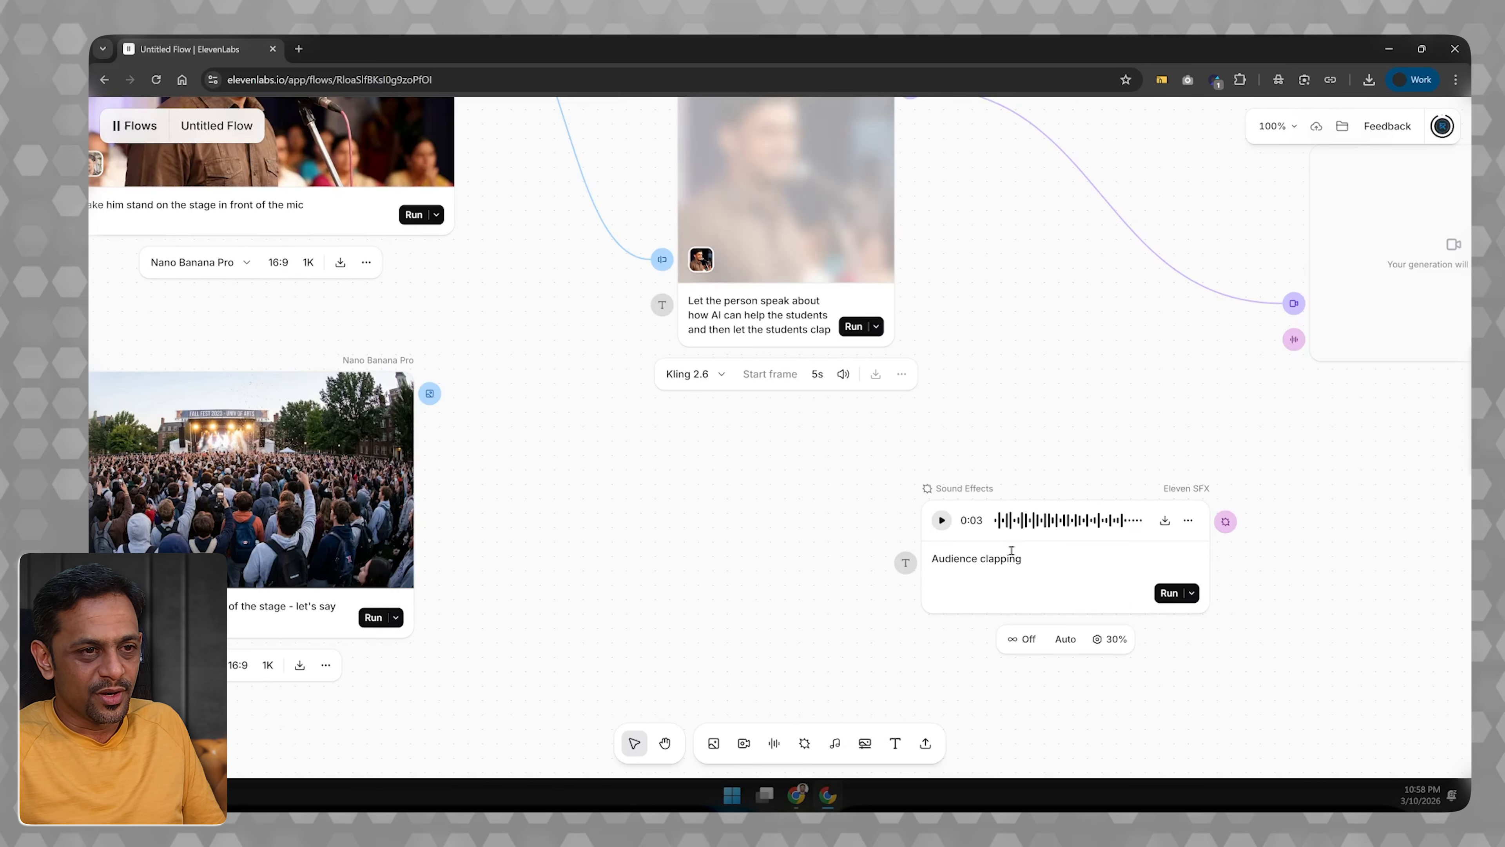
left_click_drag(1226, 522, 1302, 343)
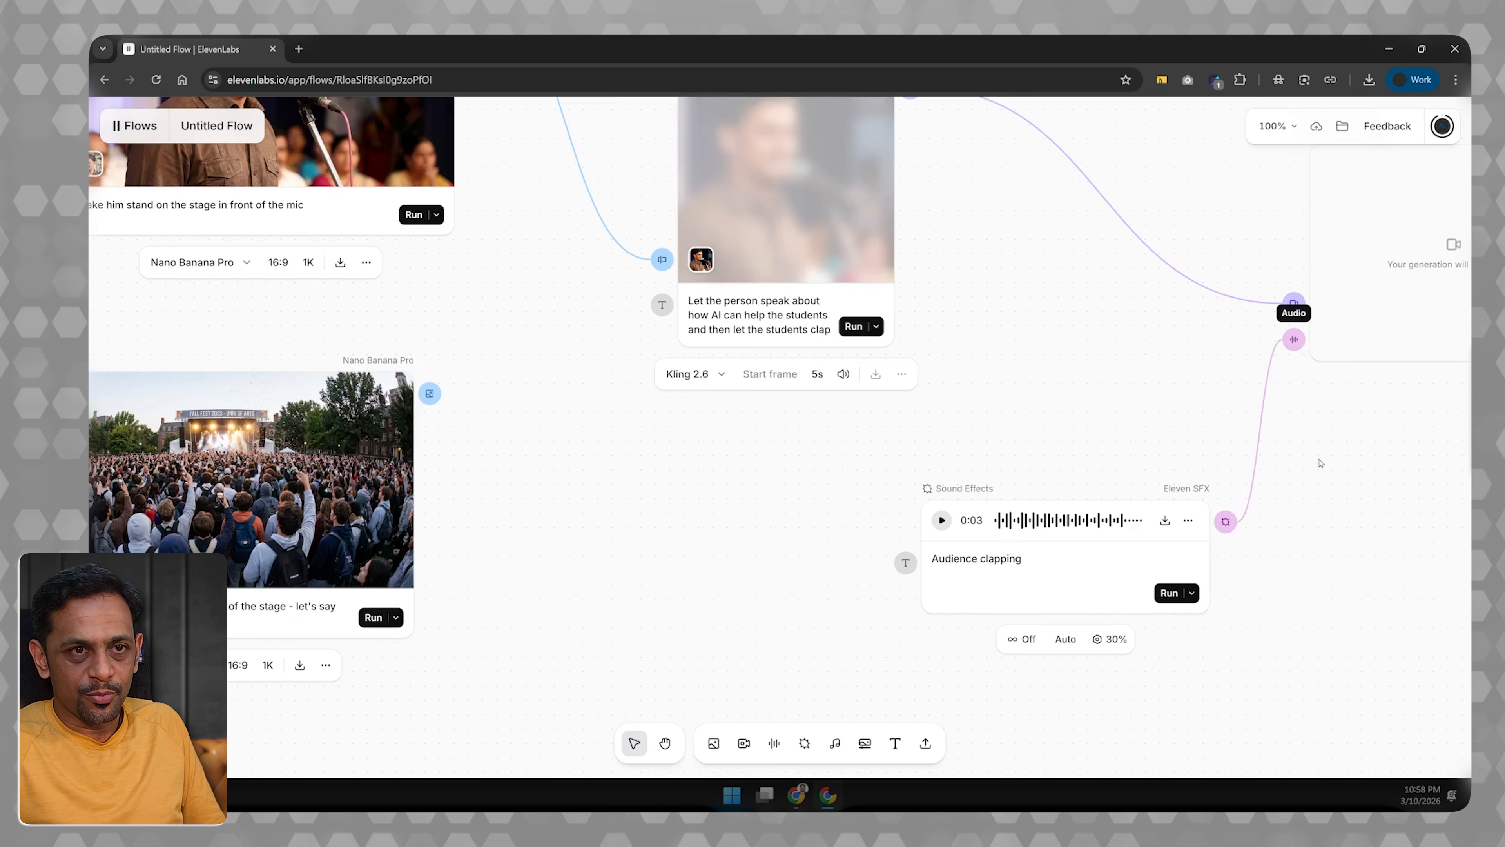
scroll(1317, 457, "up", 2)
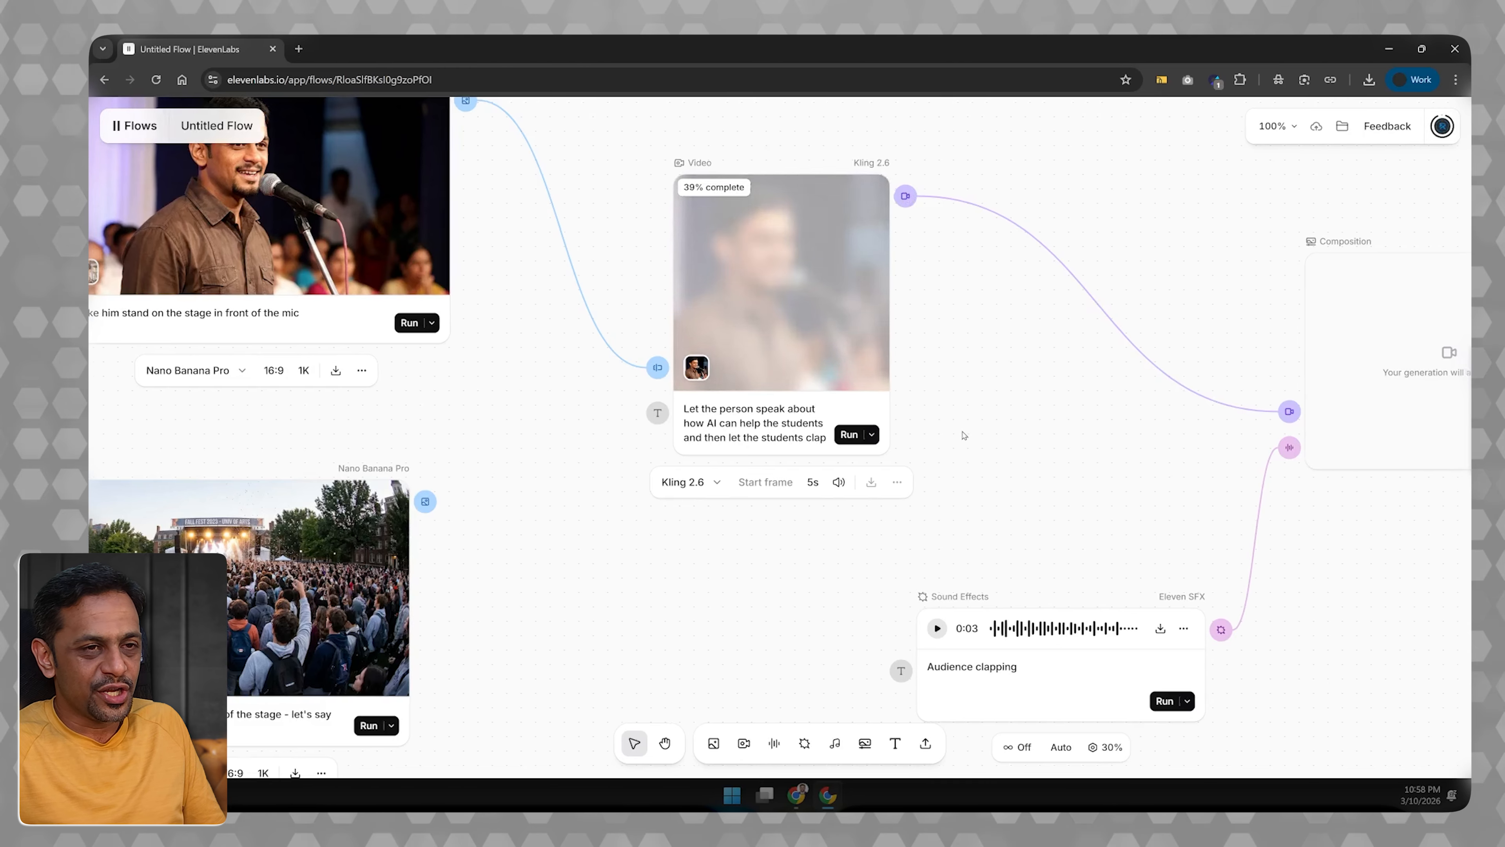
Step: Check the first attempt in the Video node's generation history and return to the generated Kling 2.6 stage speech video
scroll(960, 433, "right", 10)
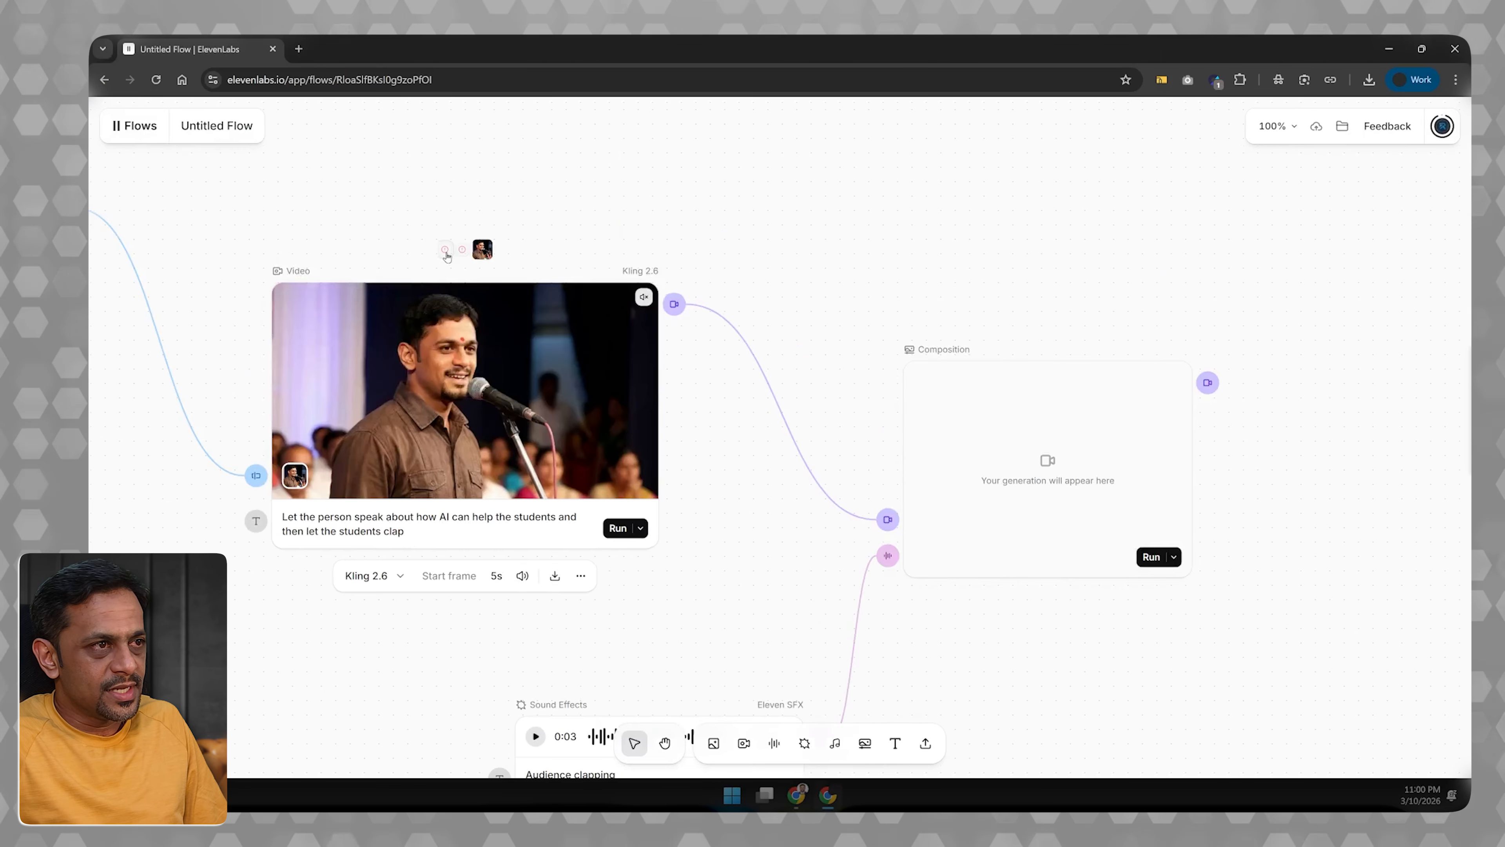
left_click(446, 250)
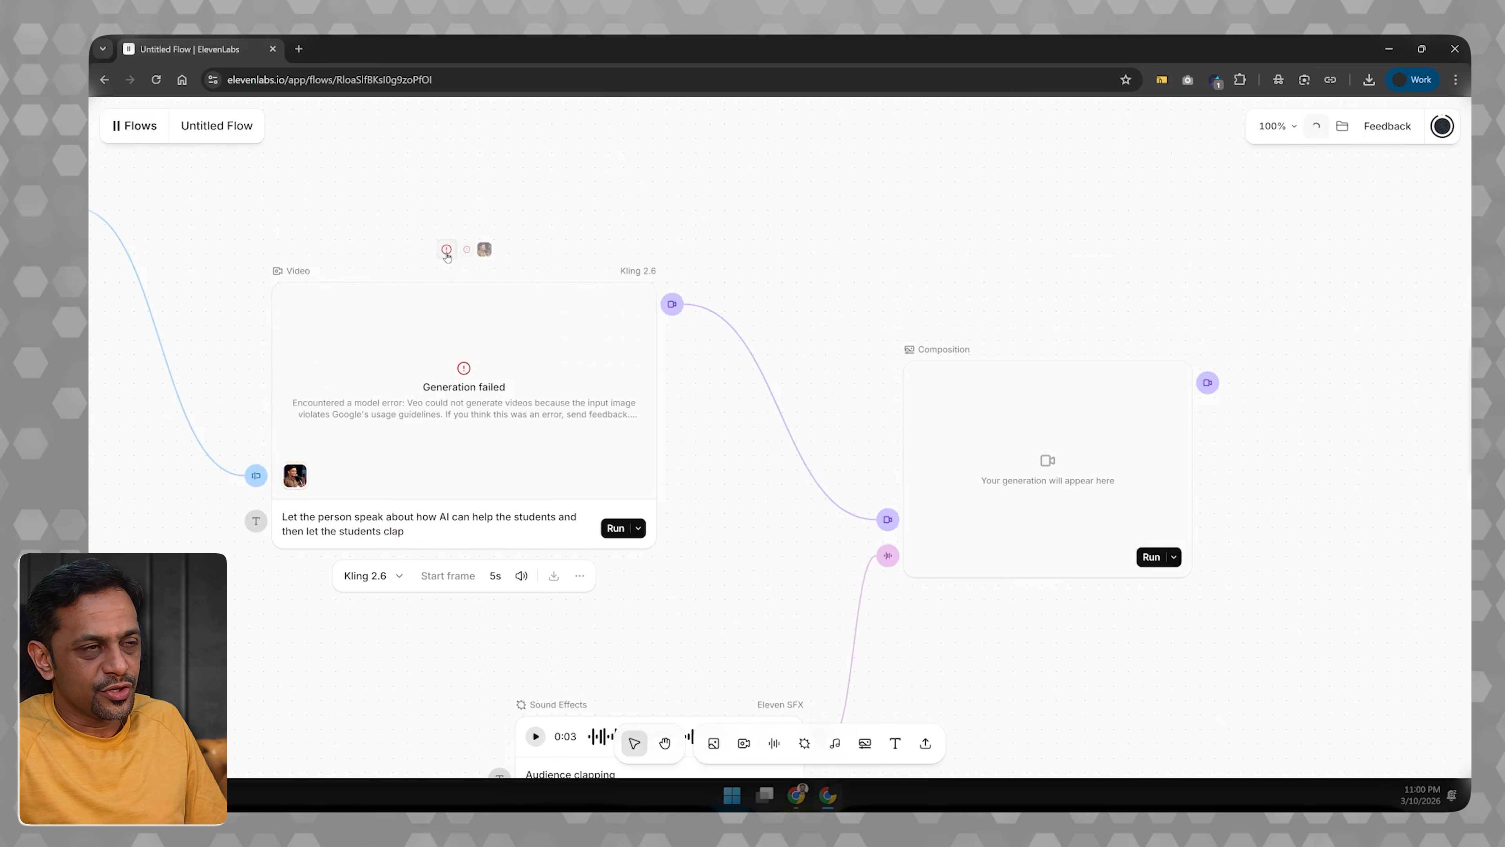
left_click(483, 249)
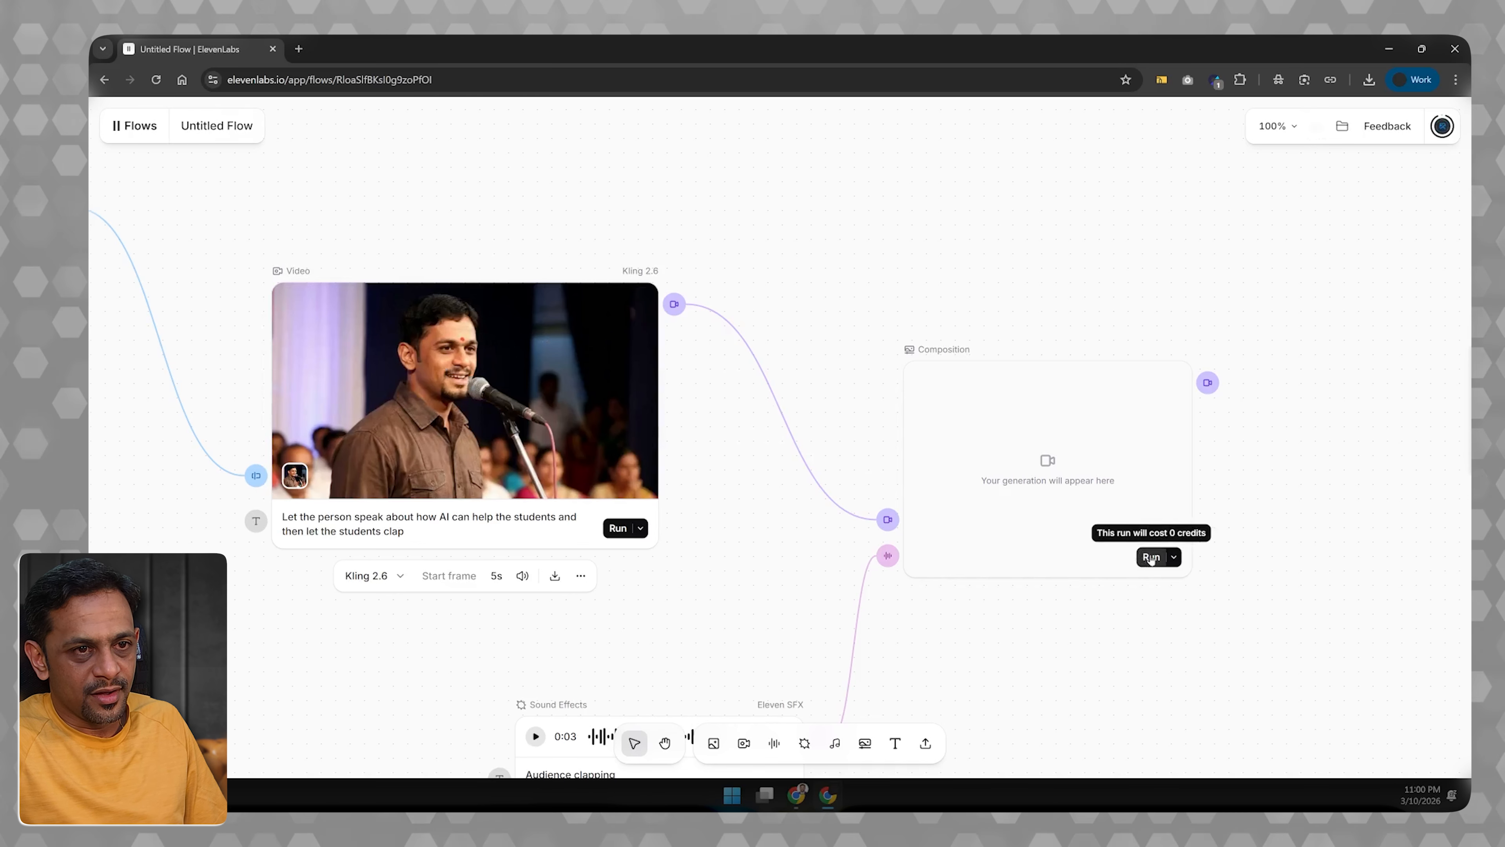
Step: Run the Composition node and download the combined video to play it in VLC media player
left_click(1152, 558)
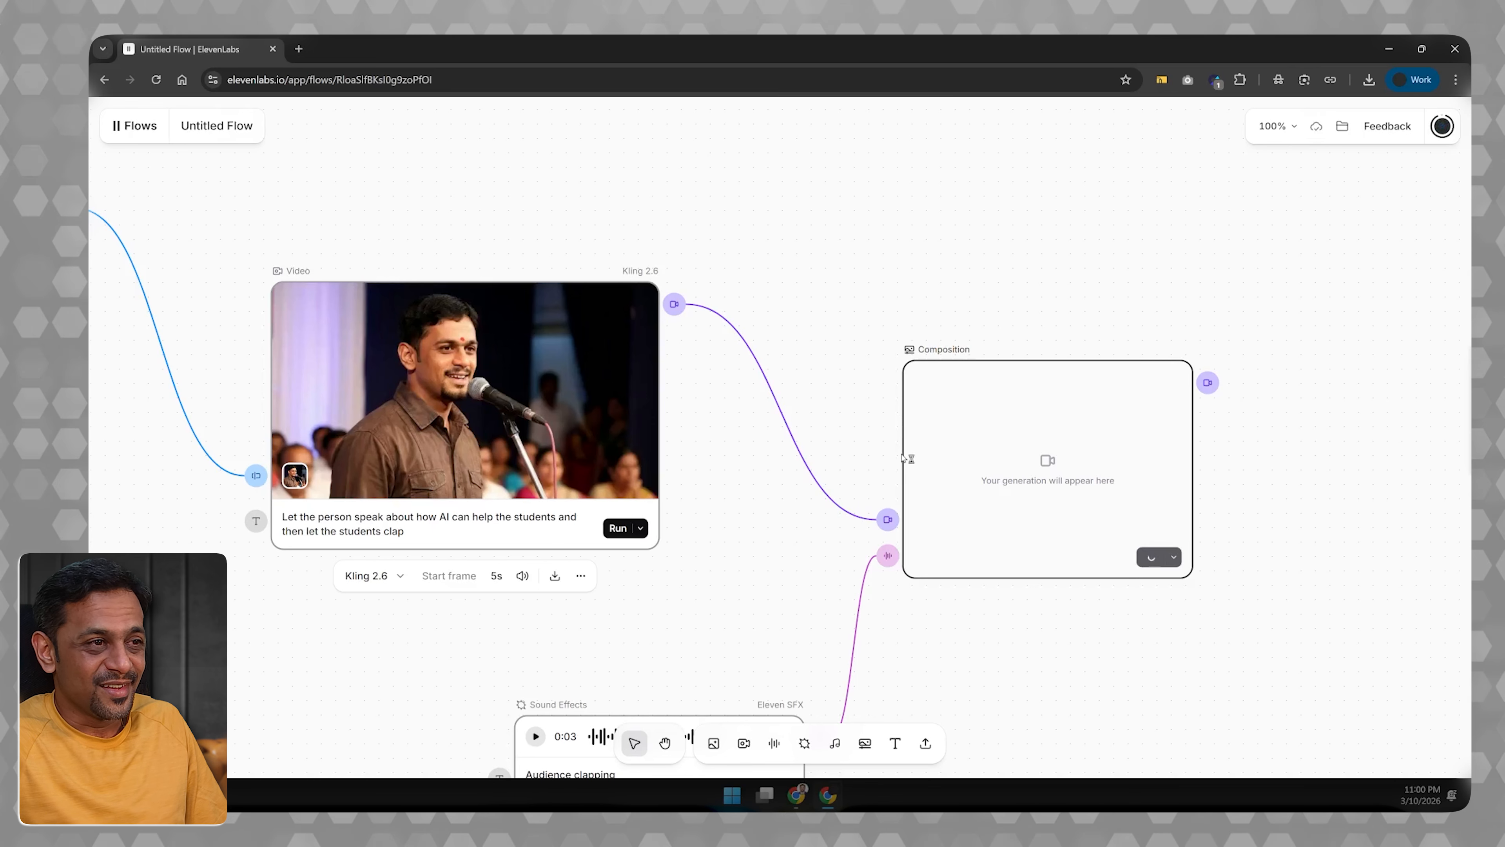
scroll(858, 421, "right", 3)
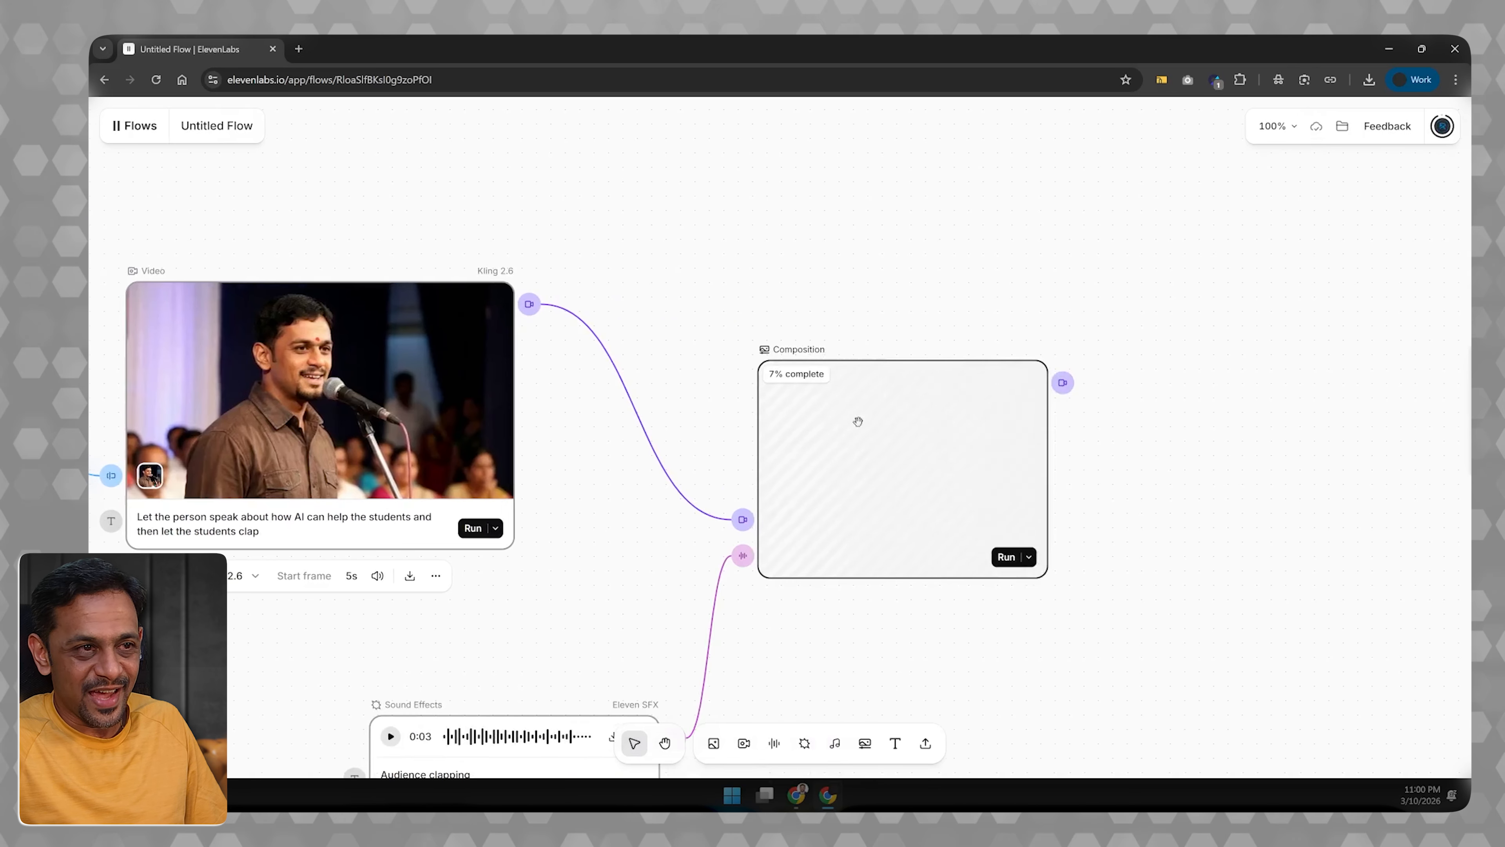
scroll(837, 474, "down", 2)
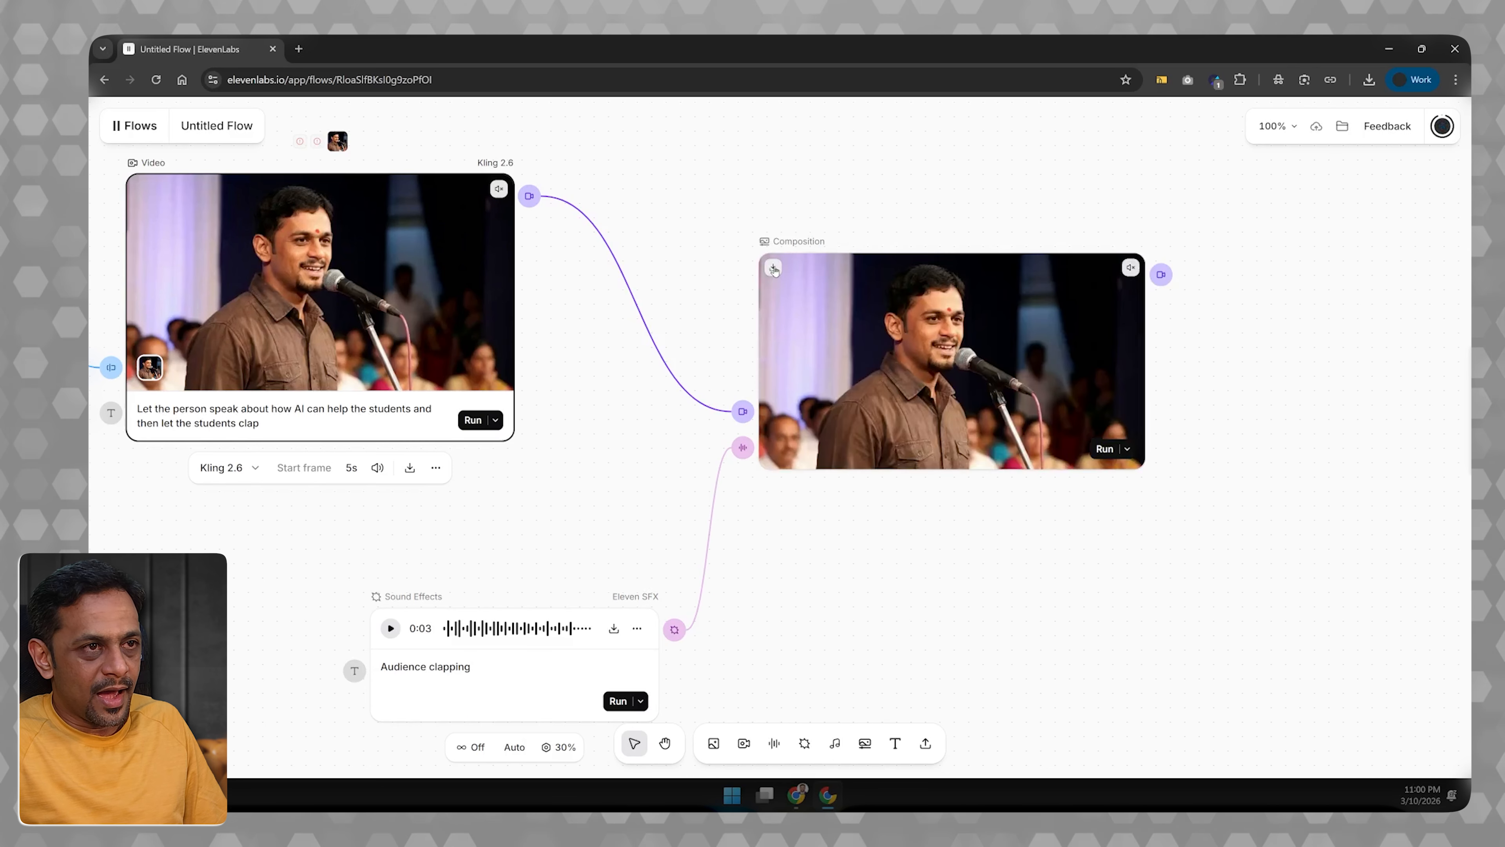
left_click(773, 269)
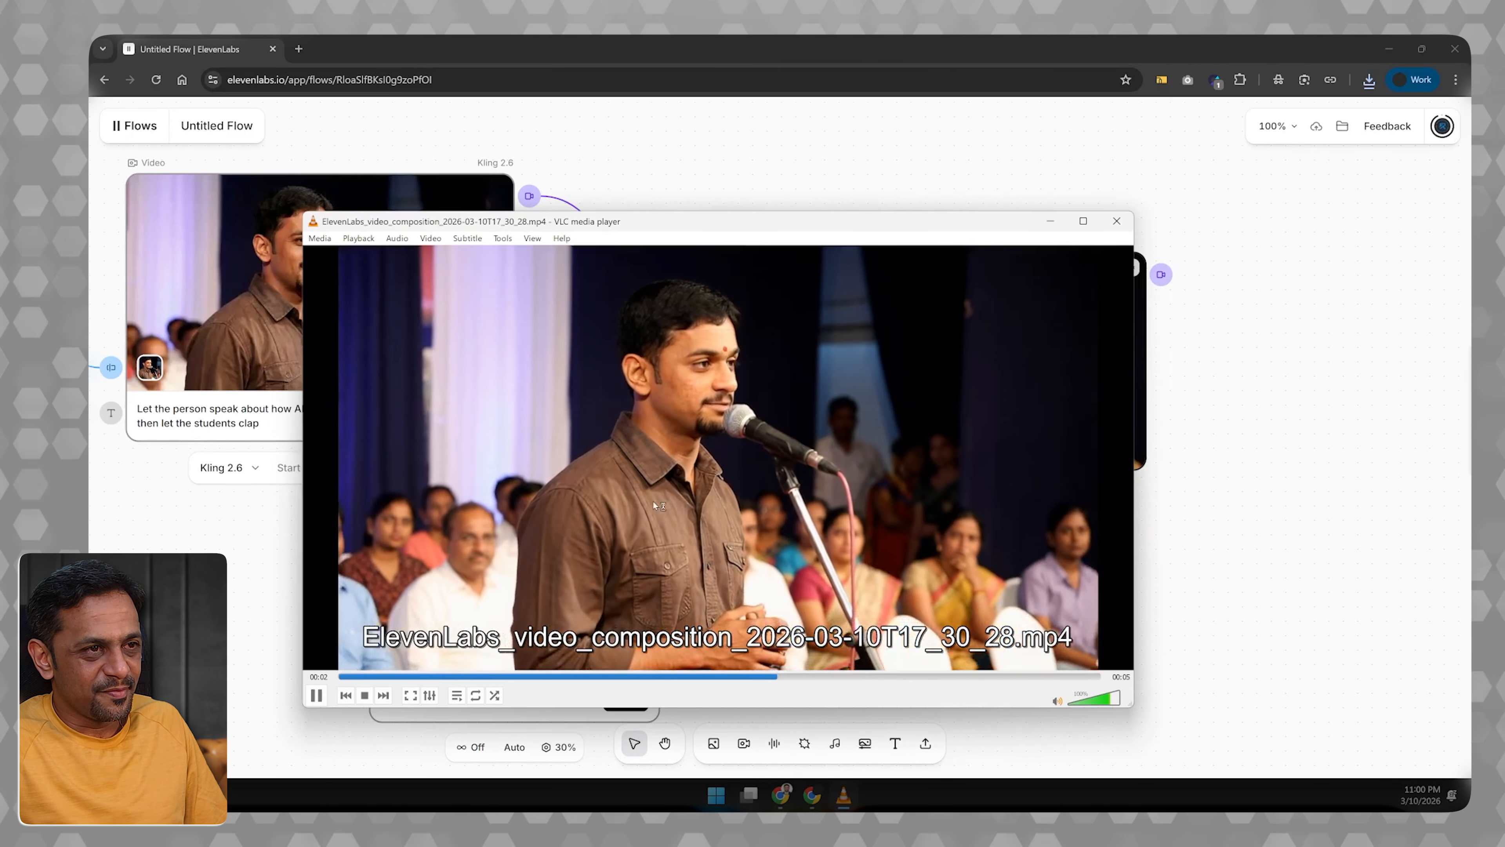
left_click(1110, 222)
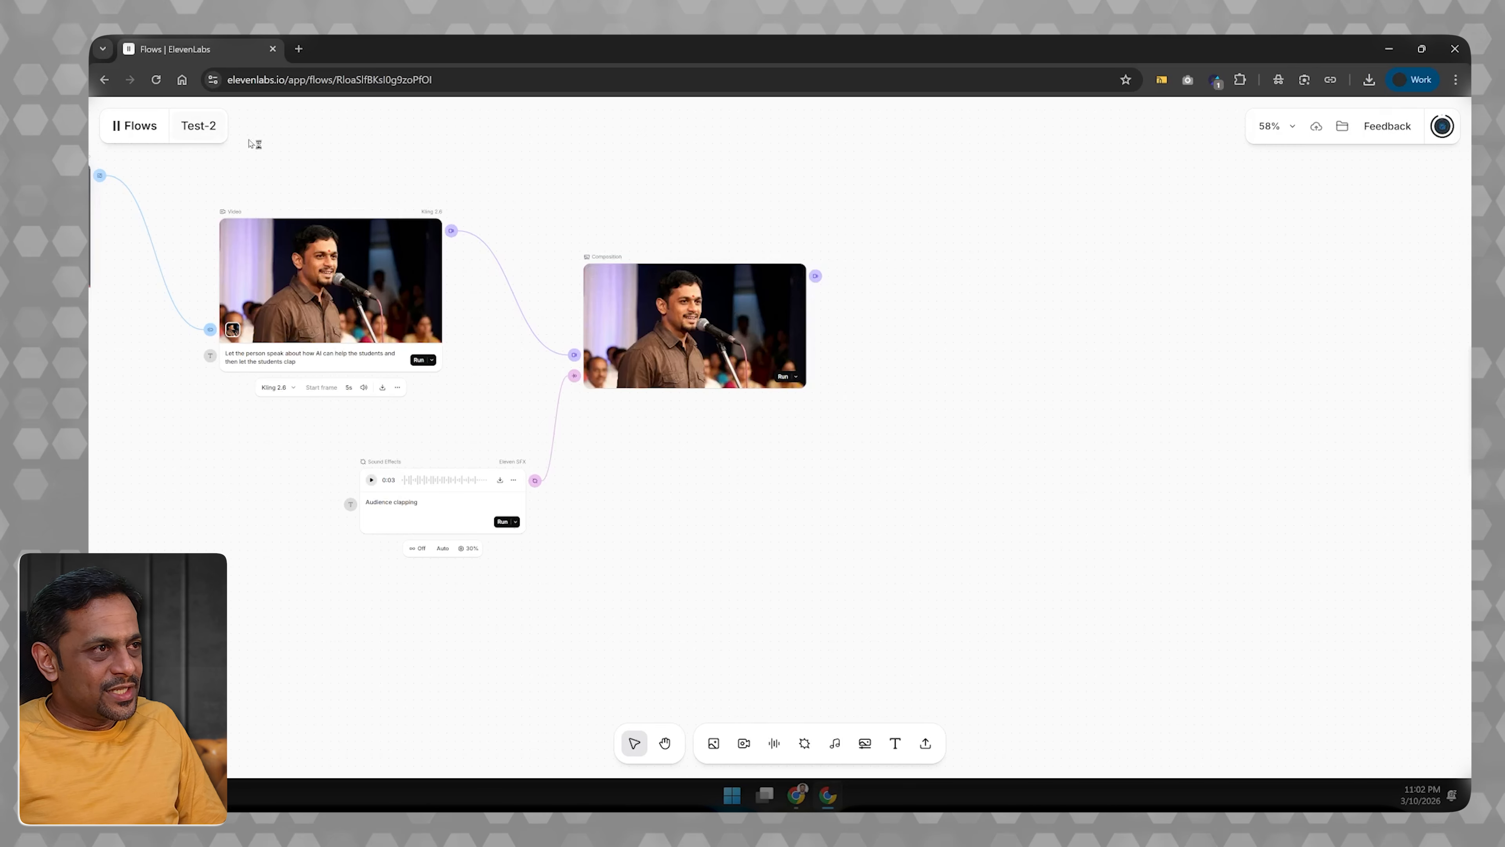
Step: Return to the Flows overview and review the actions available for the Test-2 flow
left_click(119, 126)
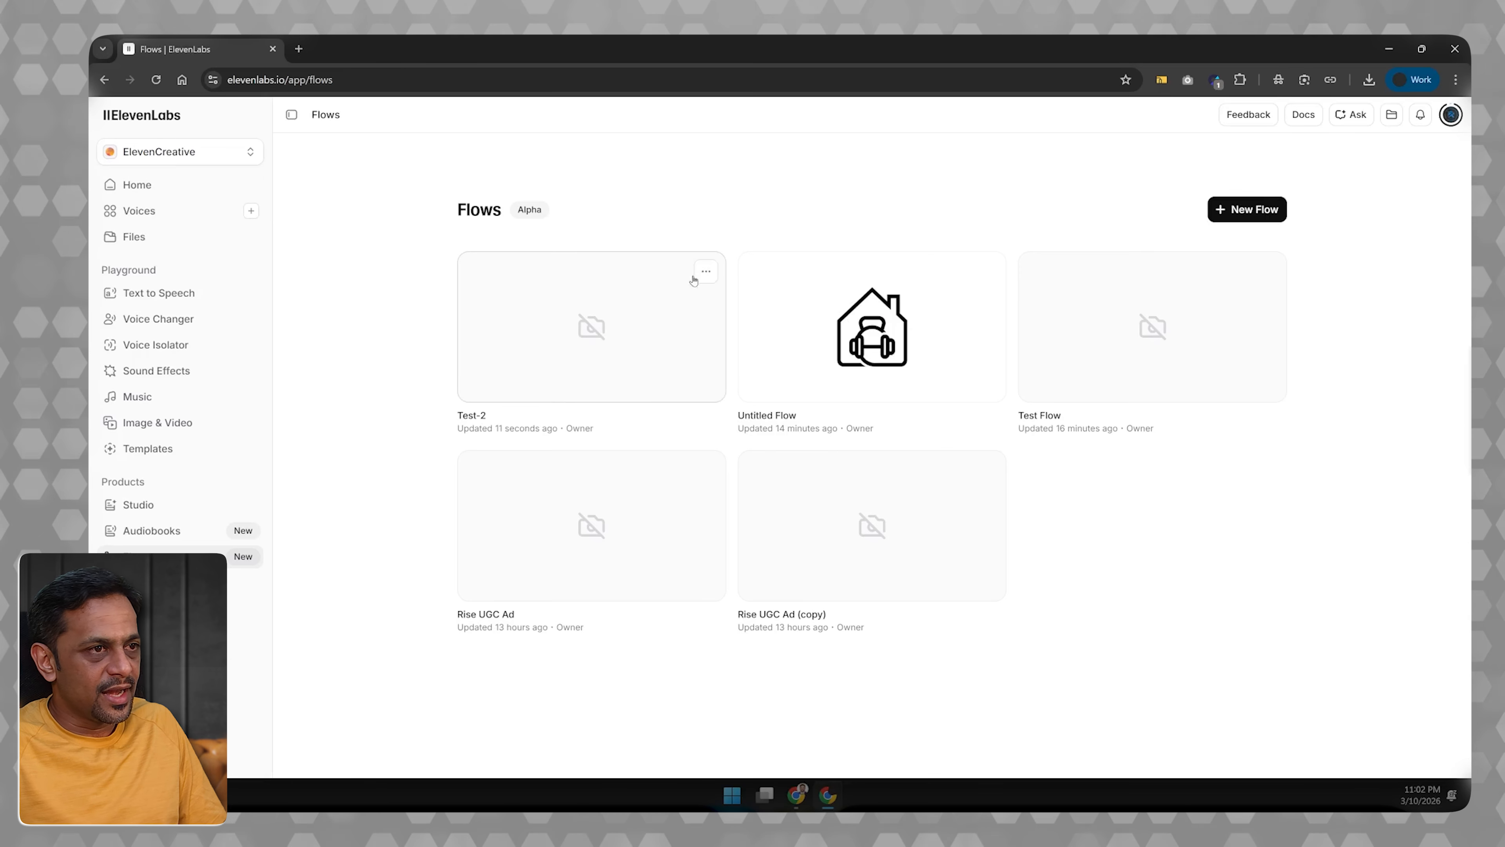
left_click(705, 273)
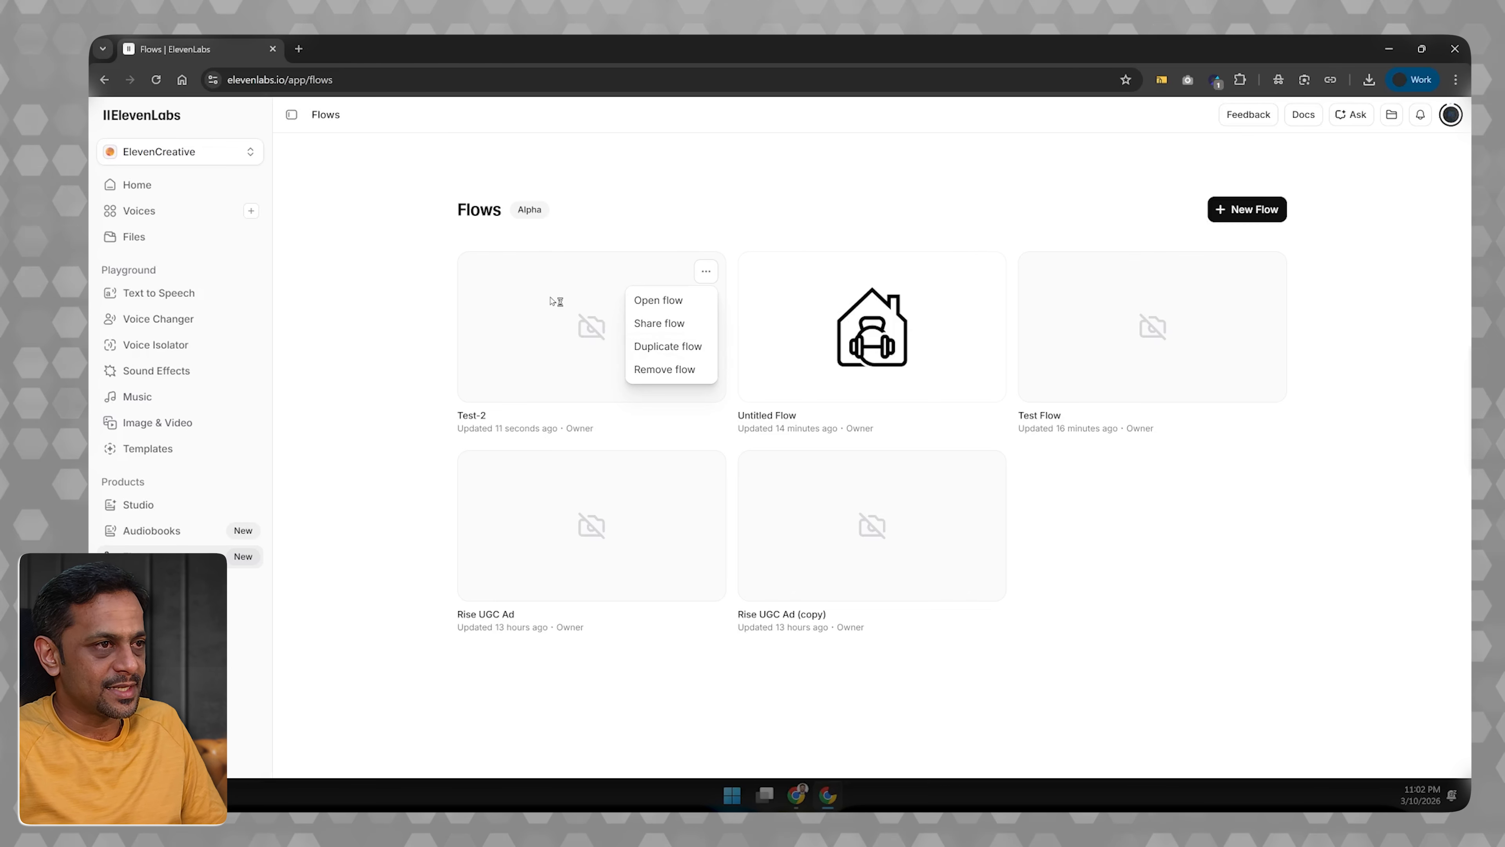
left_click(418, 298)
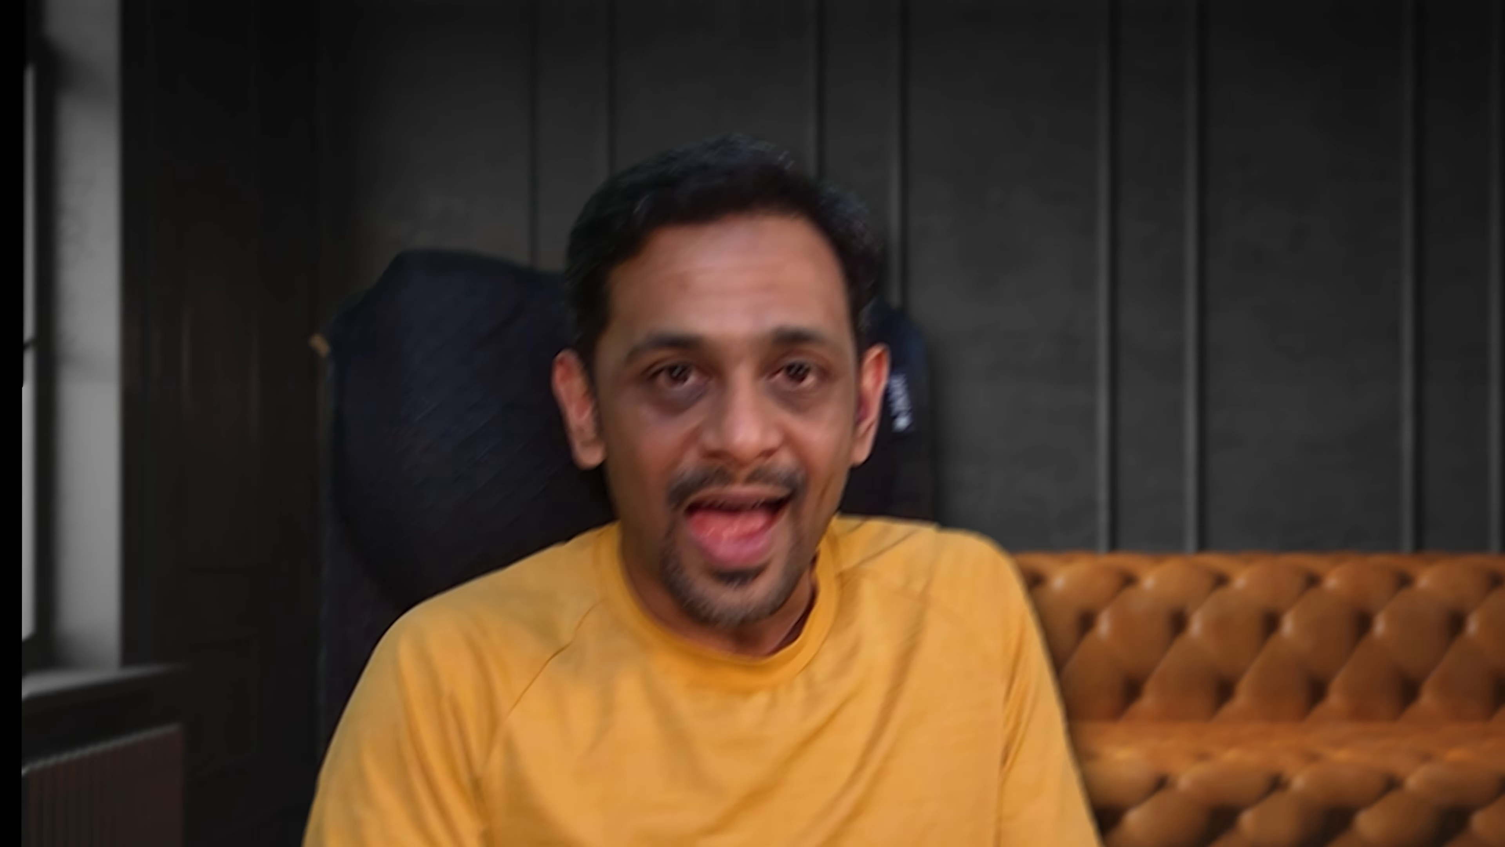